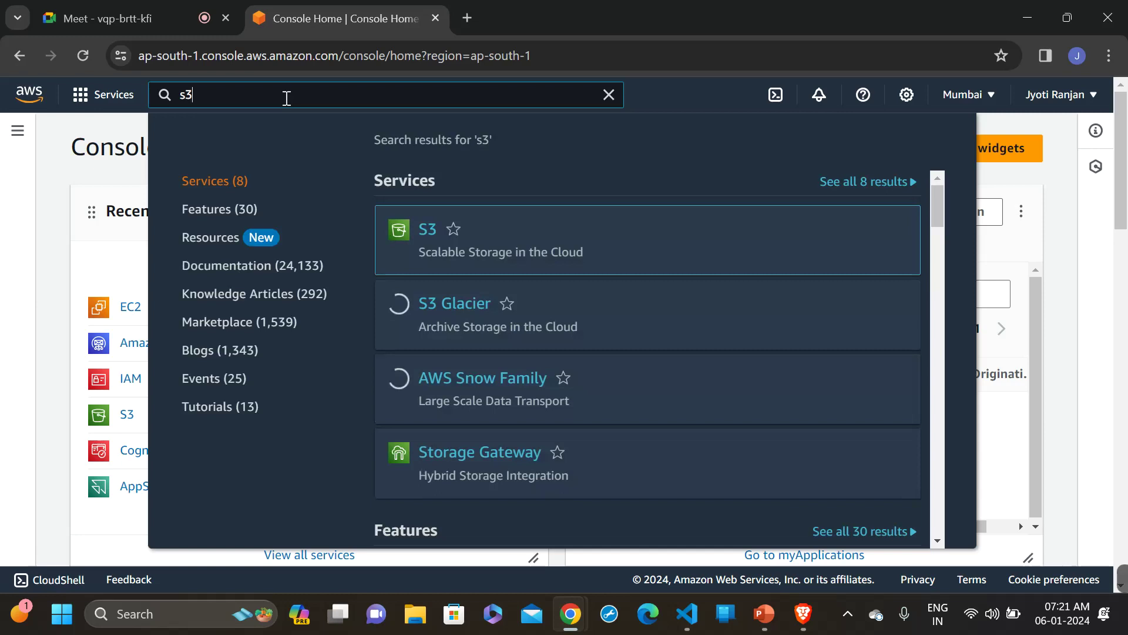
# - Open the S3 service and look through the list of existing general purpose buckets
pyautogui.click(429, 232)
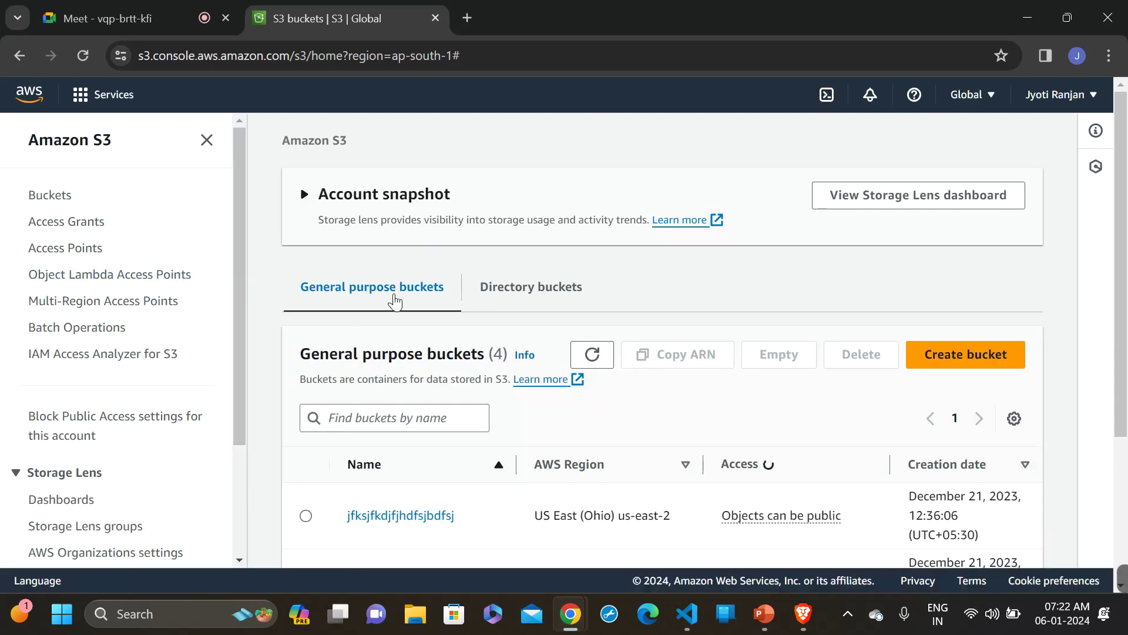
pyautogui.scroll(-2, 665, 334)
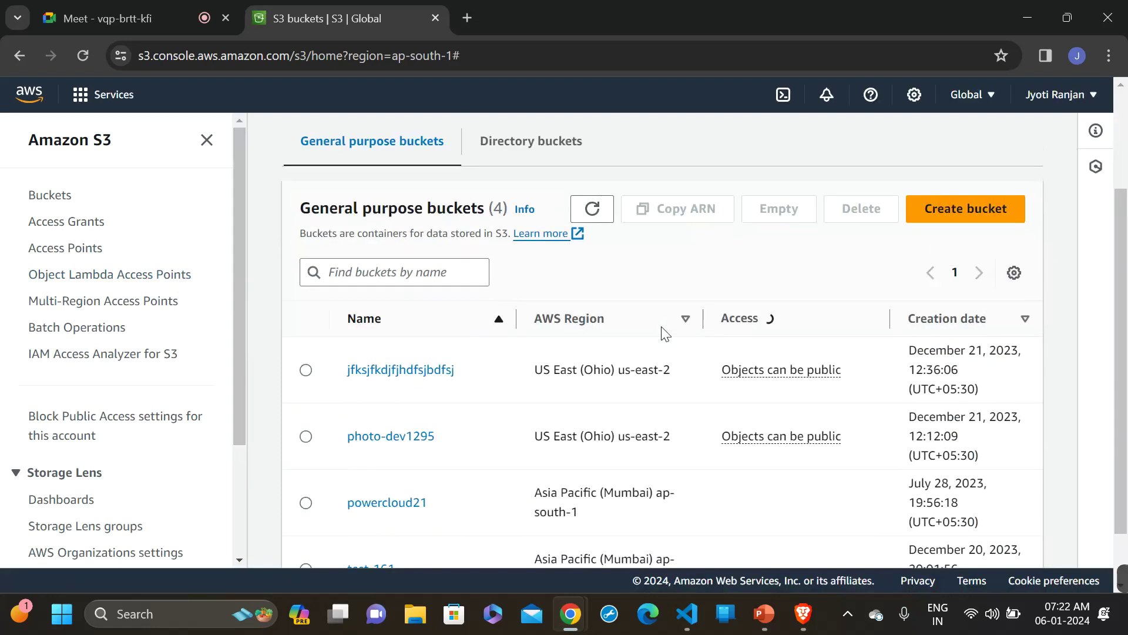
pyautogui.scroll(-1, 665, 334)
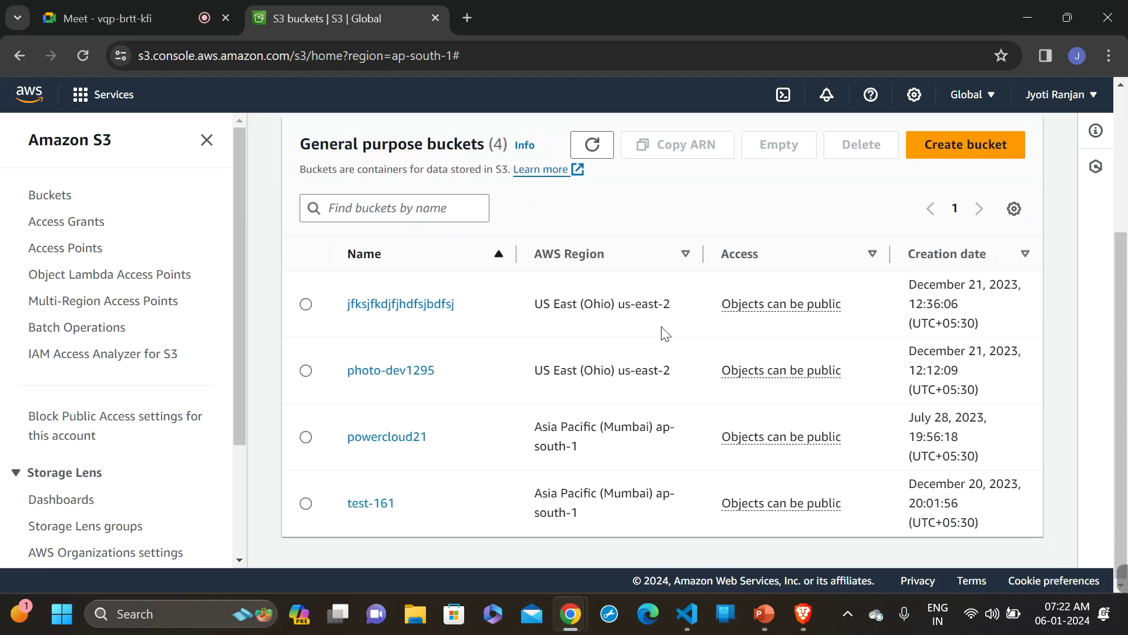
pyautogui.scroll(3, 664, 333)
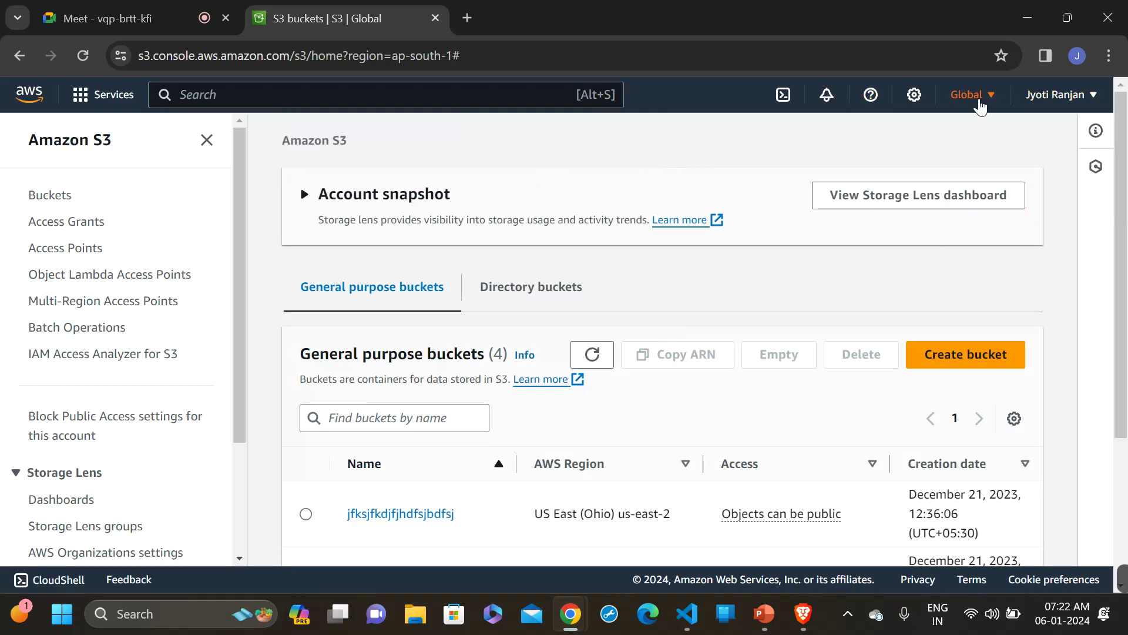
# - Look over the AWS region choices, close them, and check the regions of the existing buckets
pyautogui.click(980, 105)
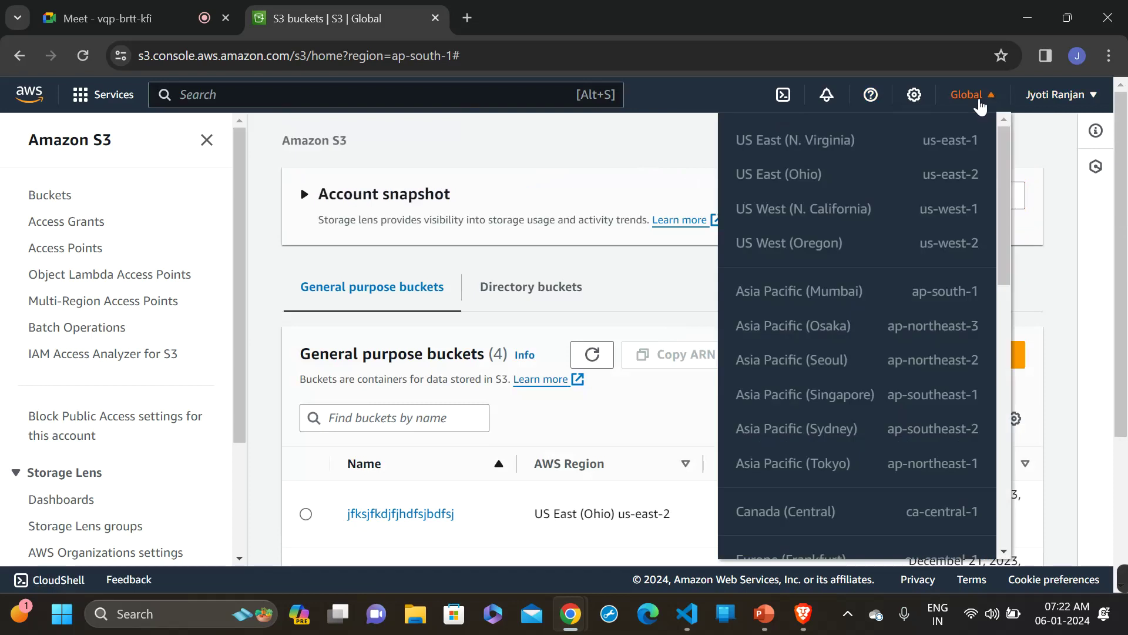
pyautogui.click(622, 143)
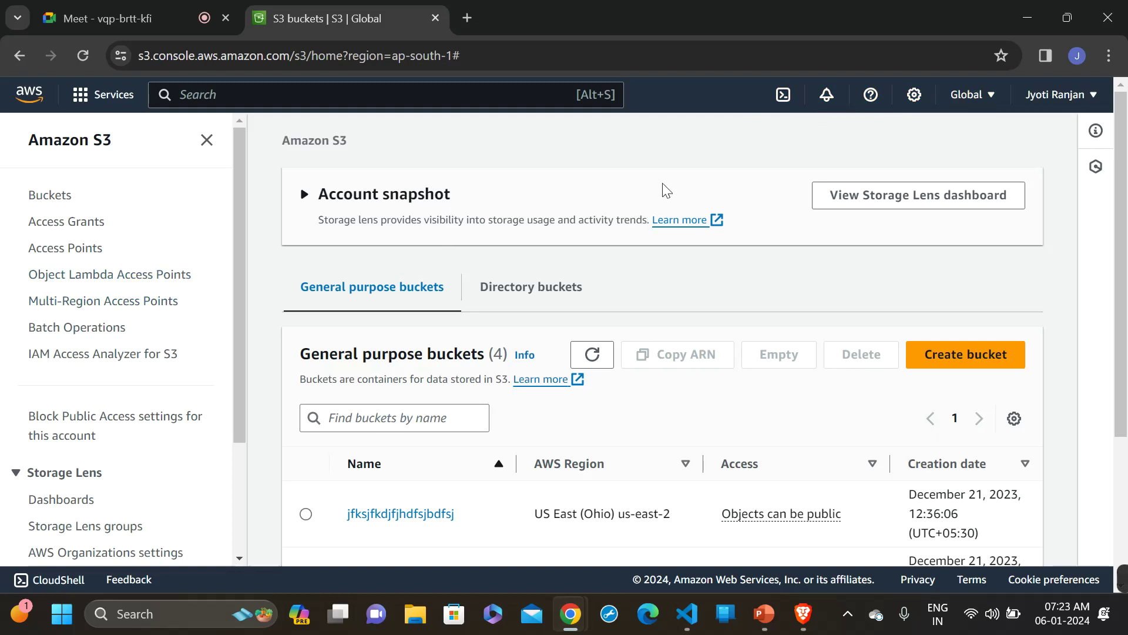
pyautogui.scroll(-3, 811, 445)
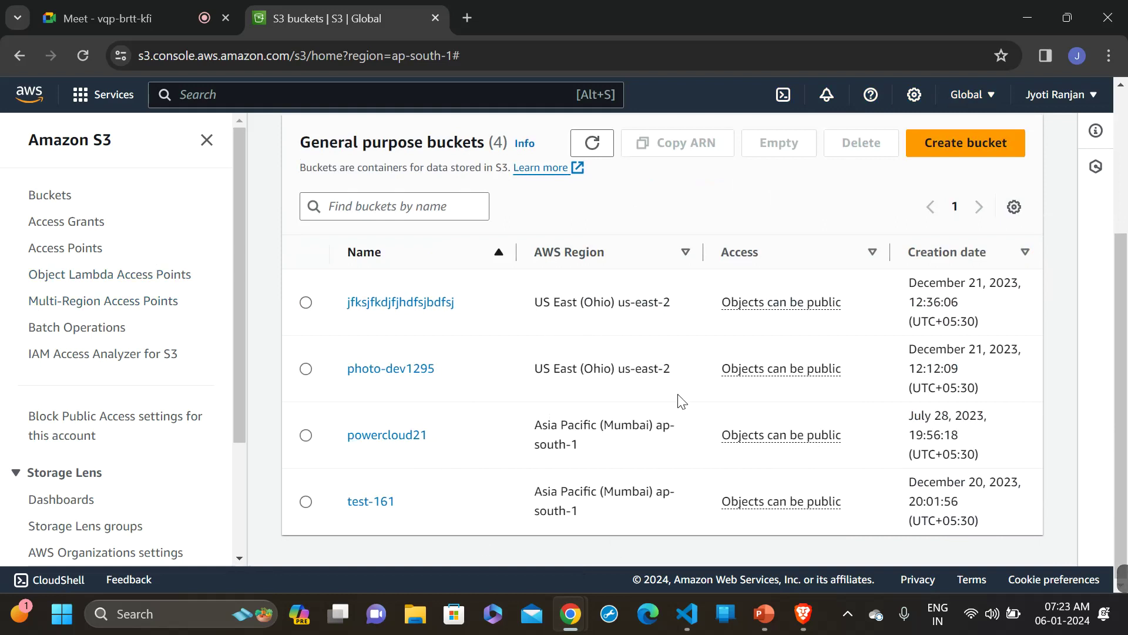
pyautogui.scroll(3, 681, 401)
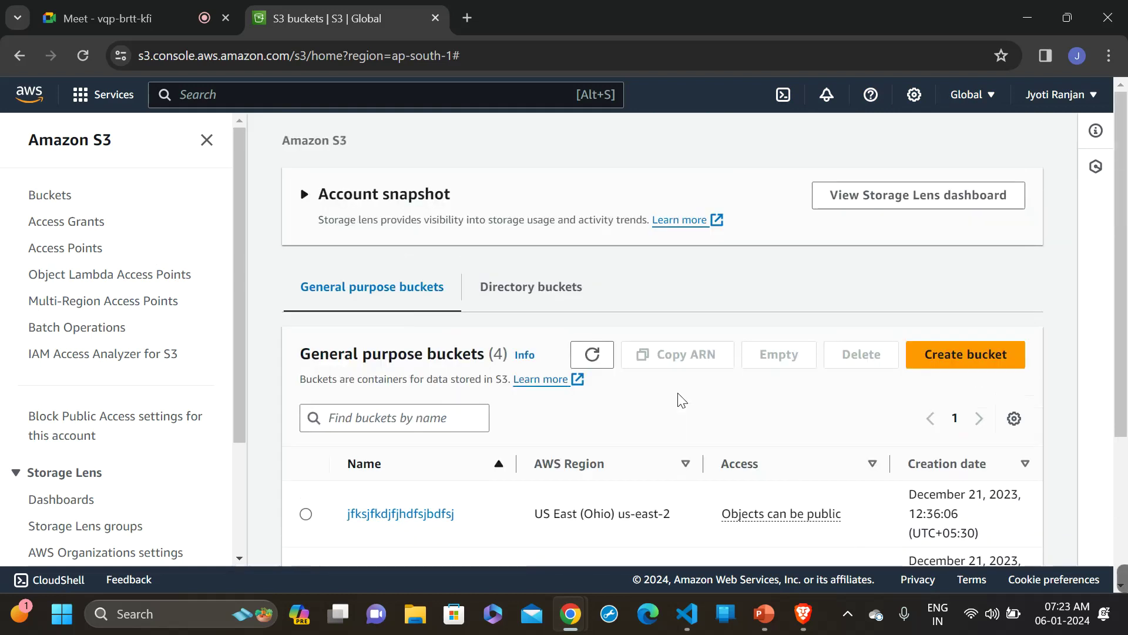
# - Start creating a new S3 bucket and look over its General configuration settings
pyautogui.click(943, 365)
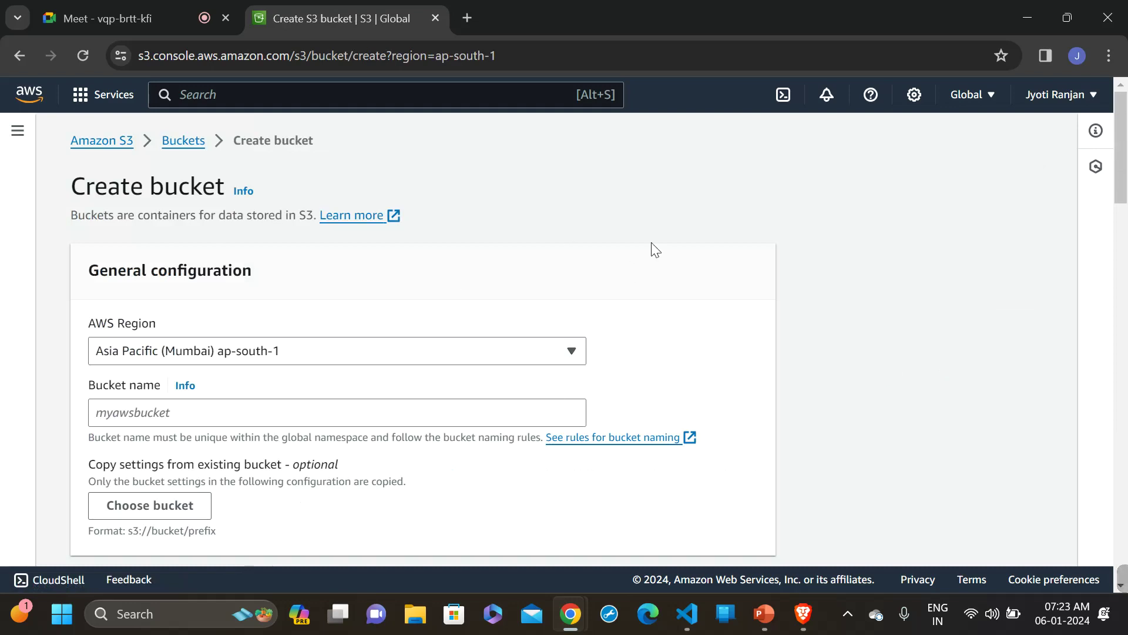
pyautogui.scroll(-1, 656, 250)
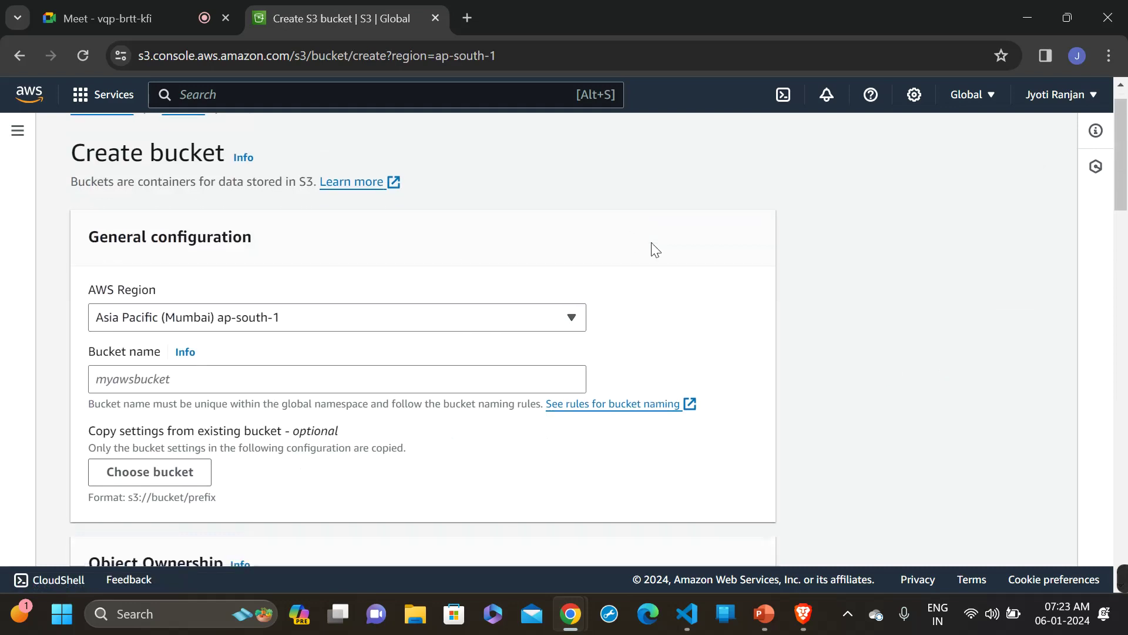
pyautogui.scroll(-2, 656, 250)
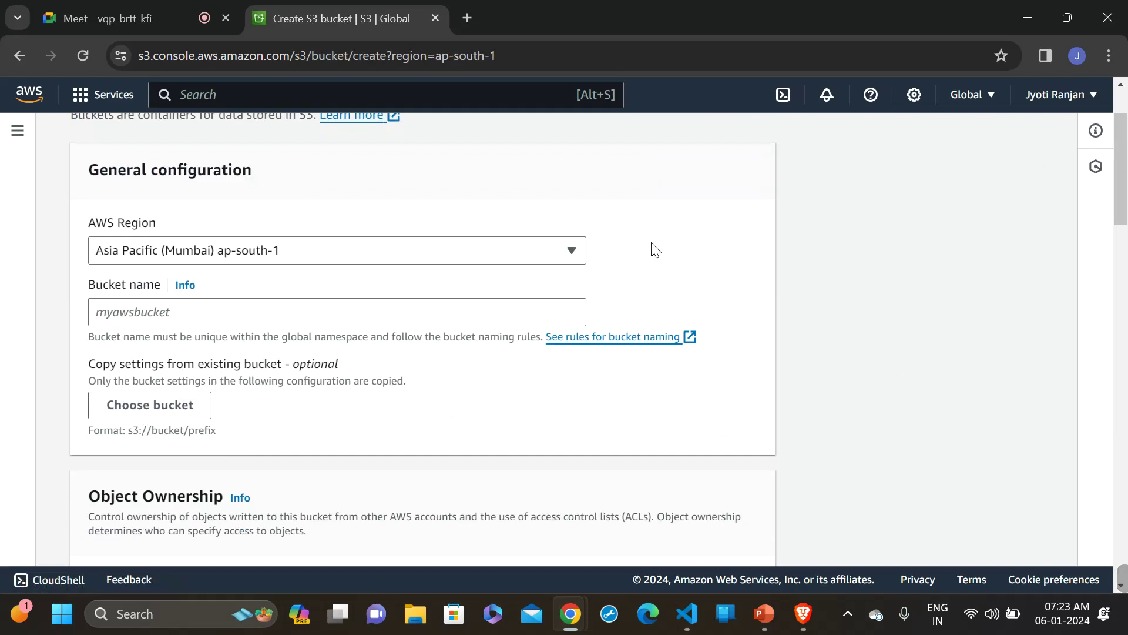
pyautogui.scroll(1, 656, 249)
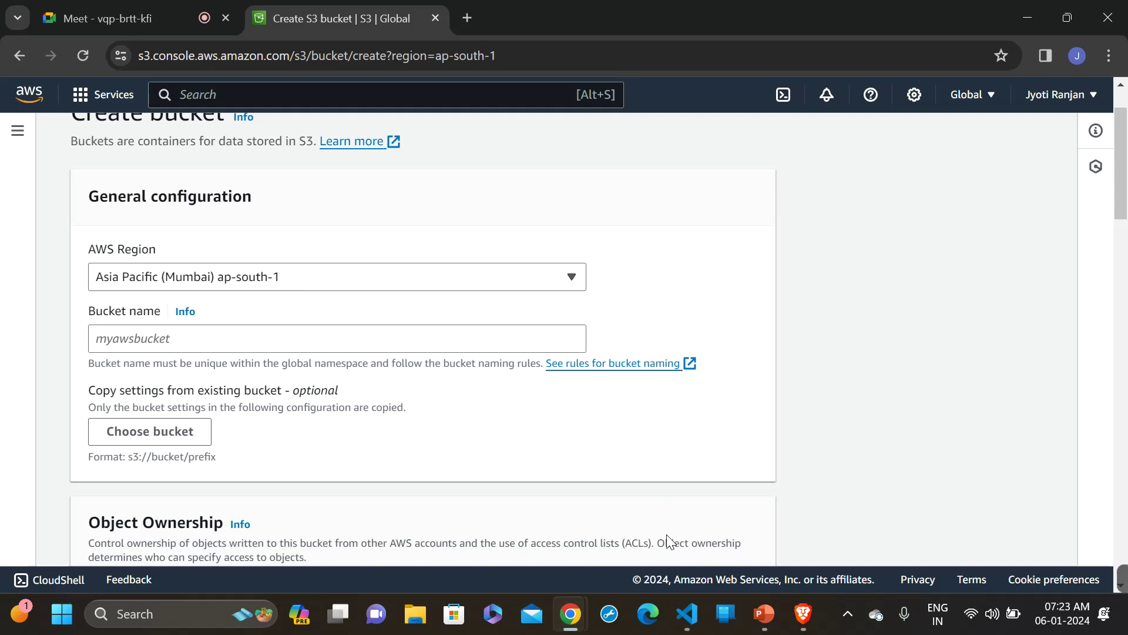
# - Switch to PowerPoint to view the AWS – S3 (Simple Storage Service) and Versioning slides, and return to the bucket form in Chrome
pyautogui.click(764, 613)
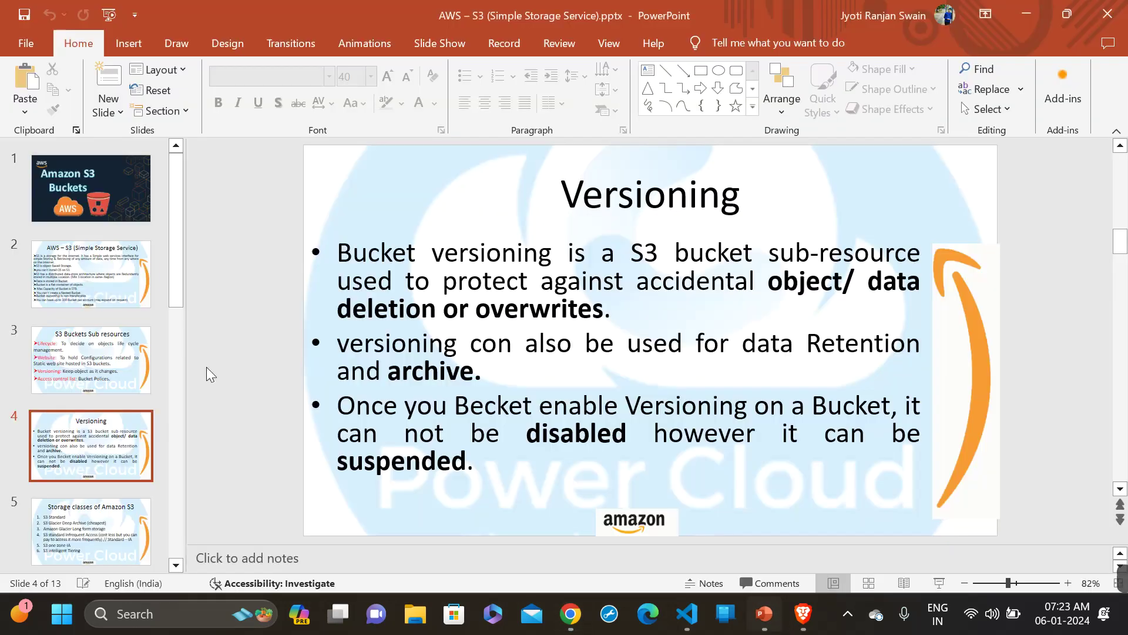
pyautogui.click(104, 279)
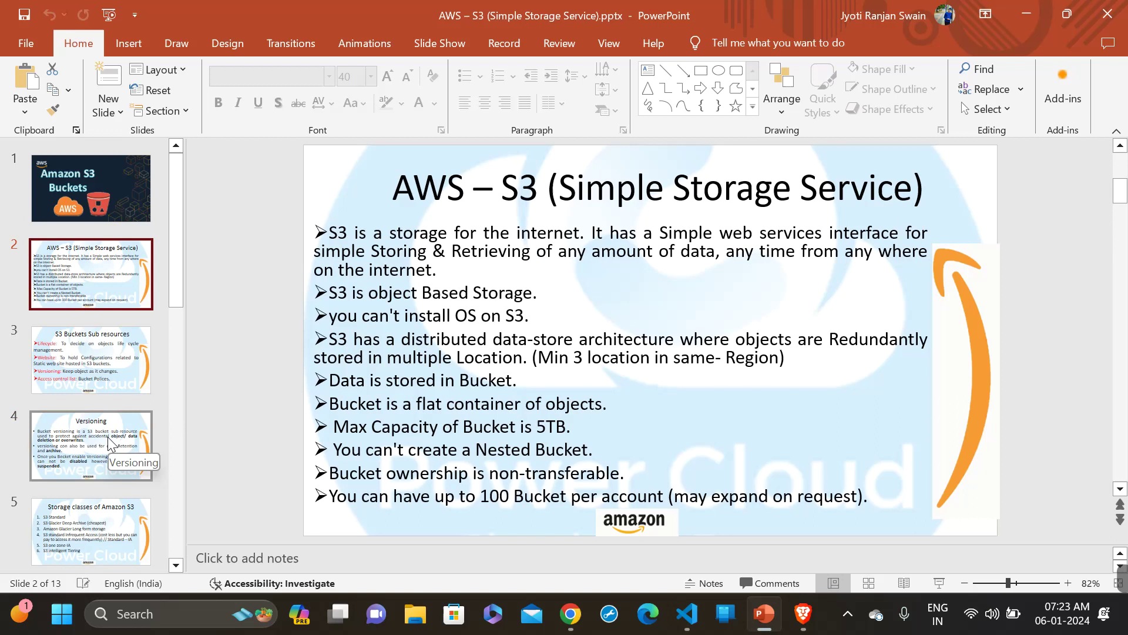
pyautogui.click(133, 434)
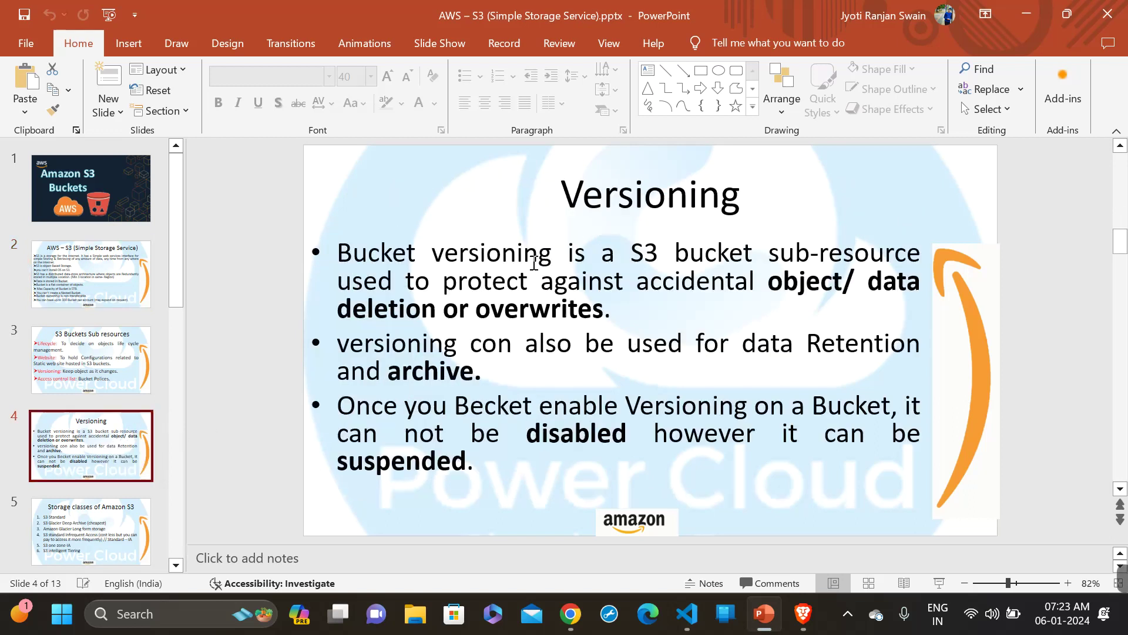
pyautogui.click(1016, 23)
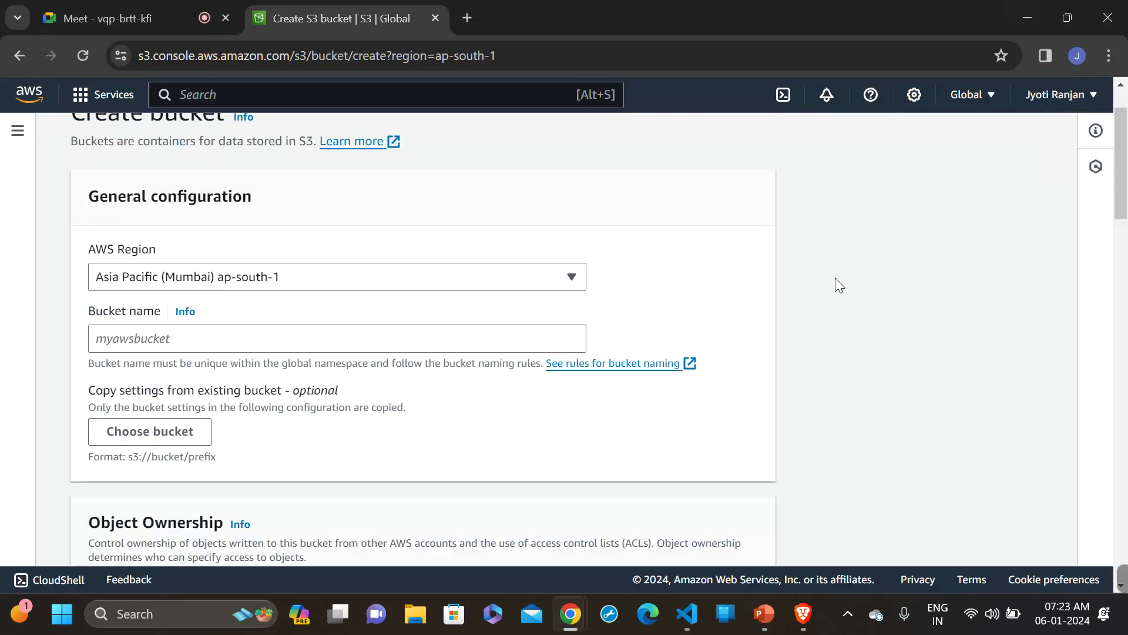
# - Enter powercloud_s3 as the name of the new bucket
pyautogui.scroll(2, 840, 285)
pyautogui.scroll(-2, 839, 285)
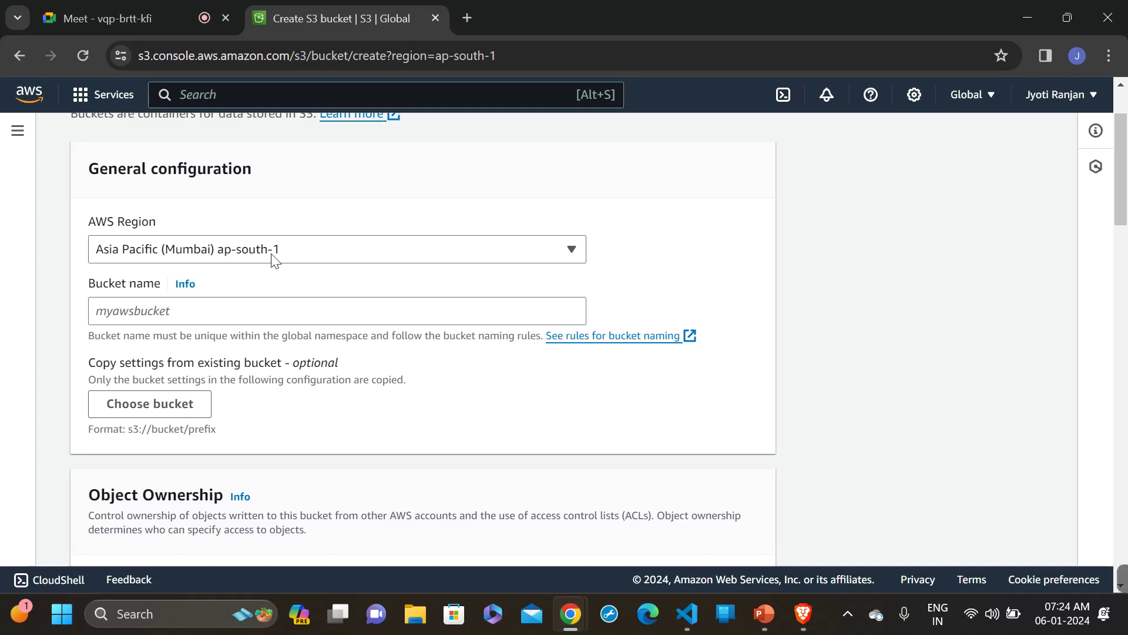
pyautogui.click(113, 301)
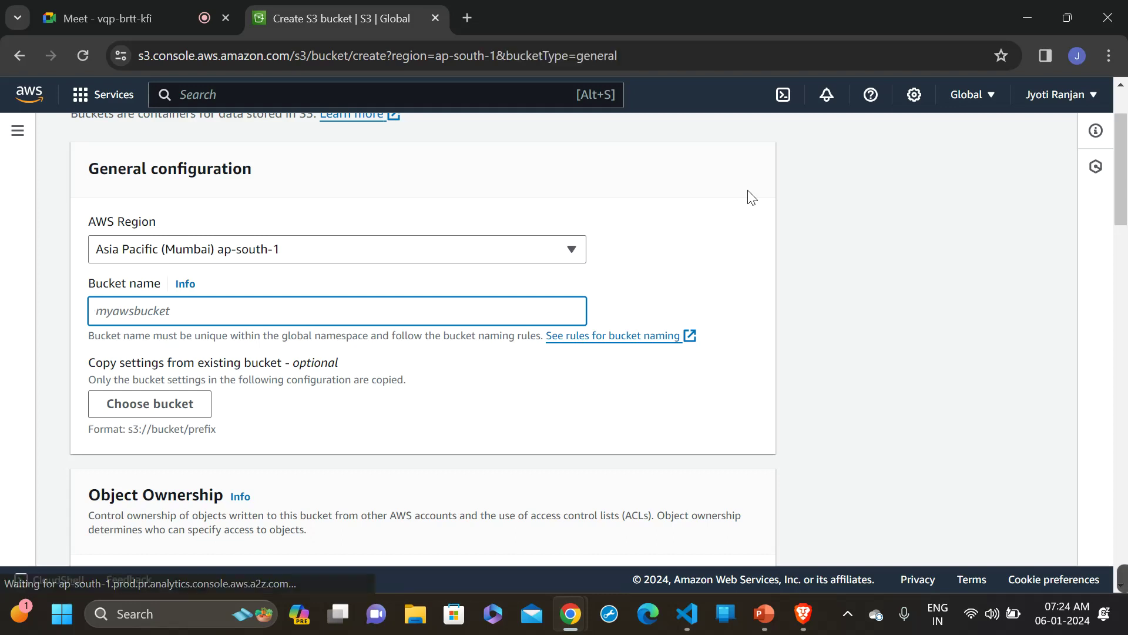
pyautogui.write('powe')
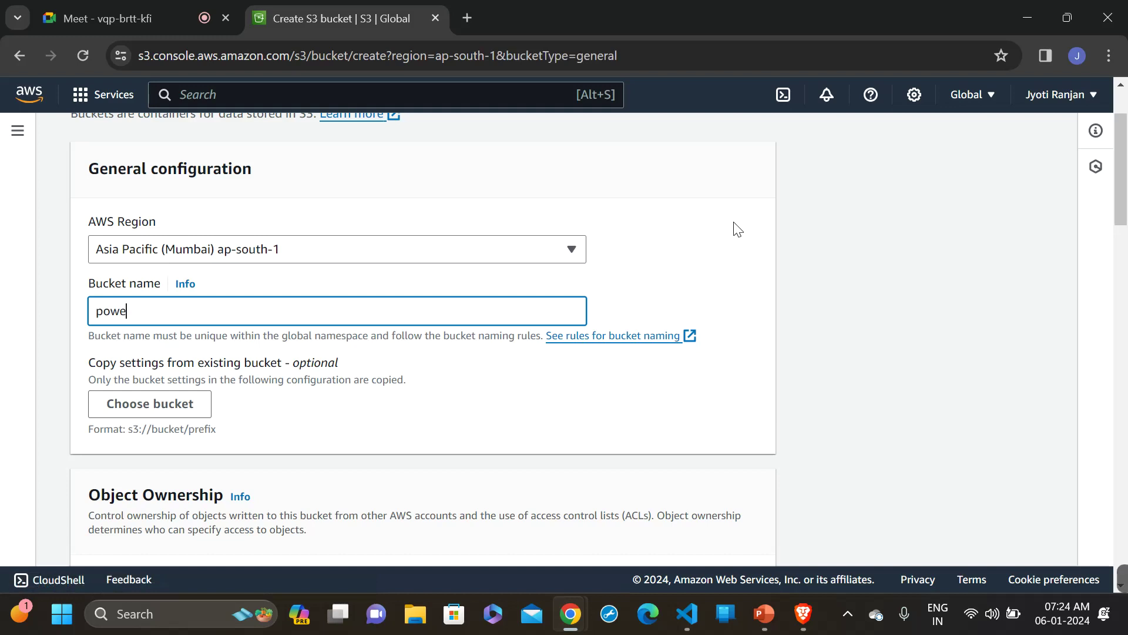
pyautogui.write('rcloud_s3')
pyautogui.click(737, 230)
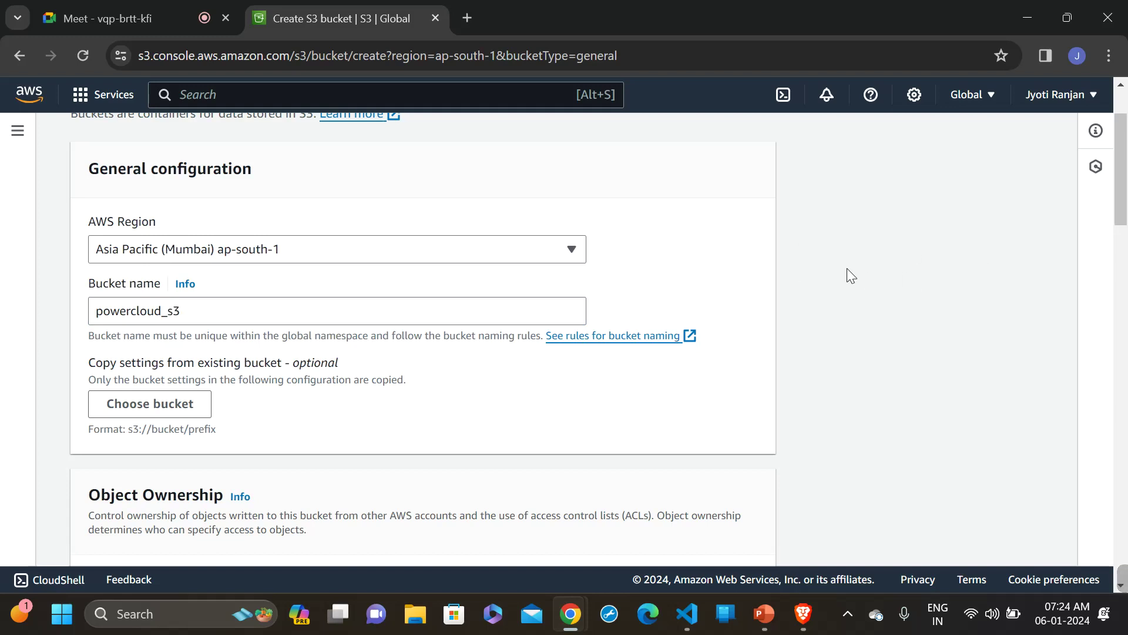
# - Examine the Object Ownership options, view the S3 Buckets Sub resources slide in PowerPoint, and return to the bucket form in Chrome
pyautogui.scroll(-1, 848, 268)
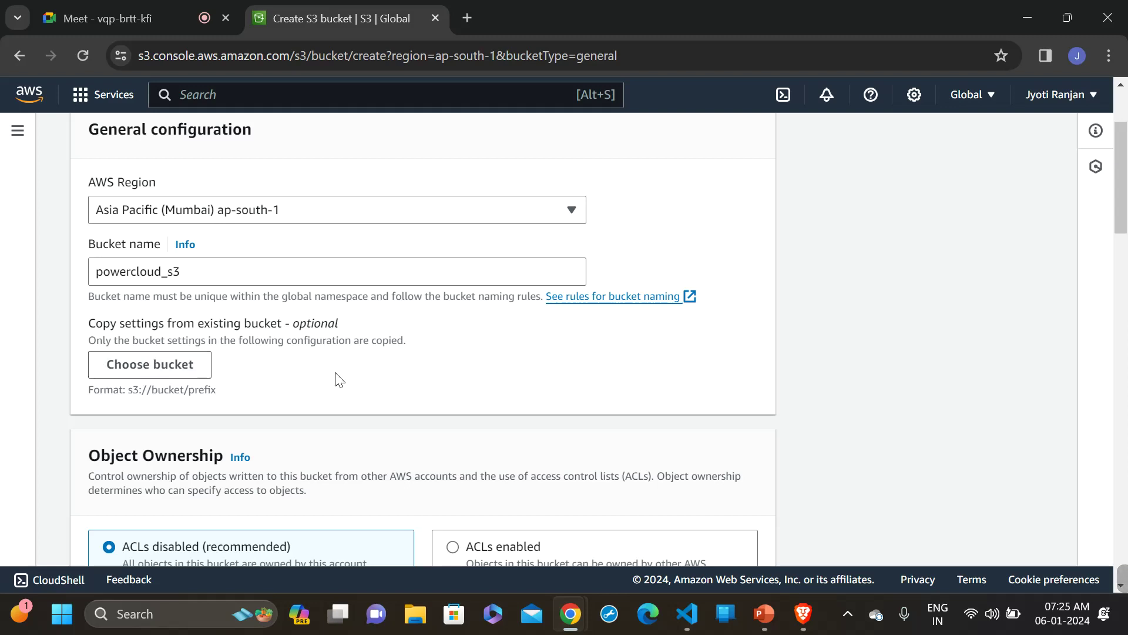
pyautogui.scroll(-1, 339, 379)
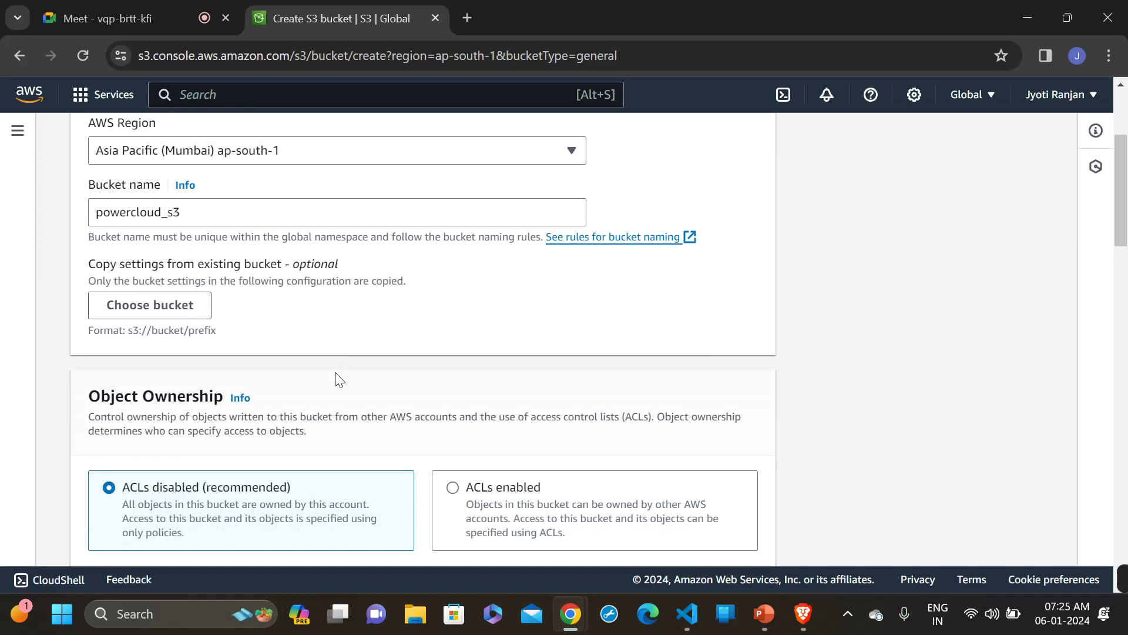
pyautogui.scroll(-2, 339, 379)
pyautogui.scroll(-1, 339, 379)
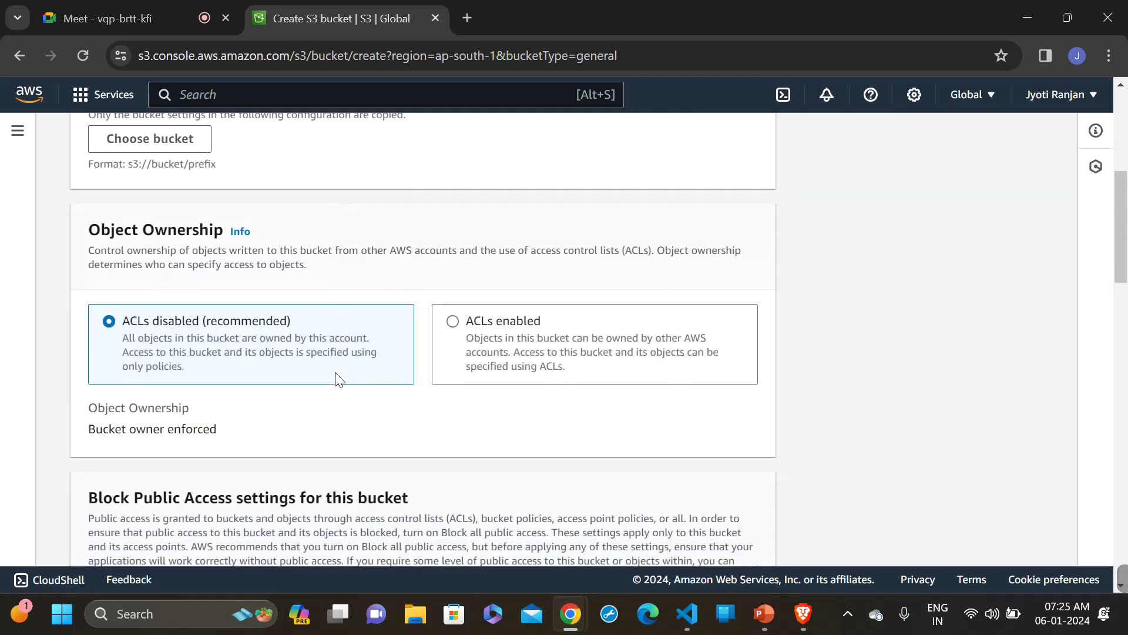
pyautogui.scroll(-1, 337, 379)
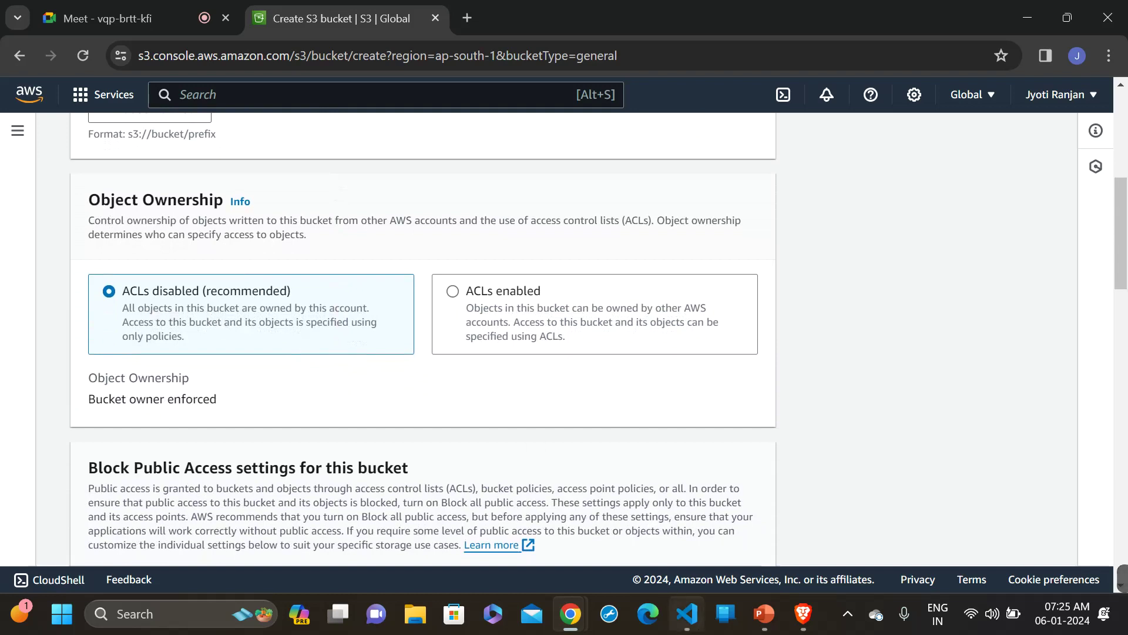
pyautogui.click(759, 624)
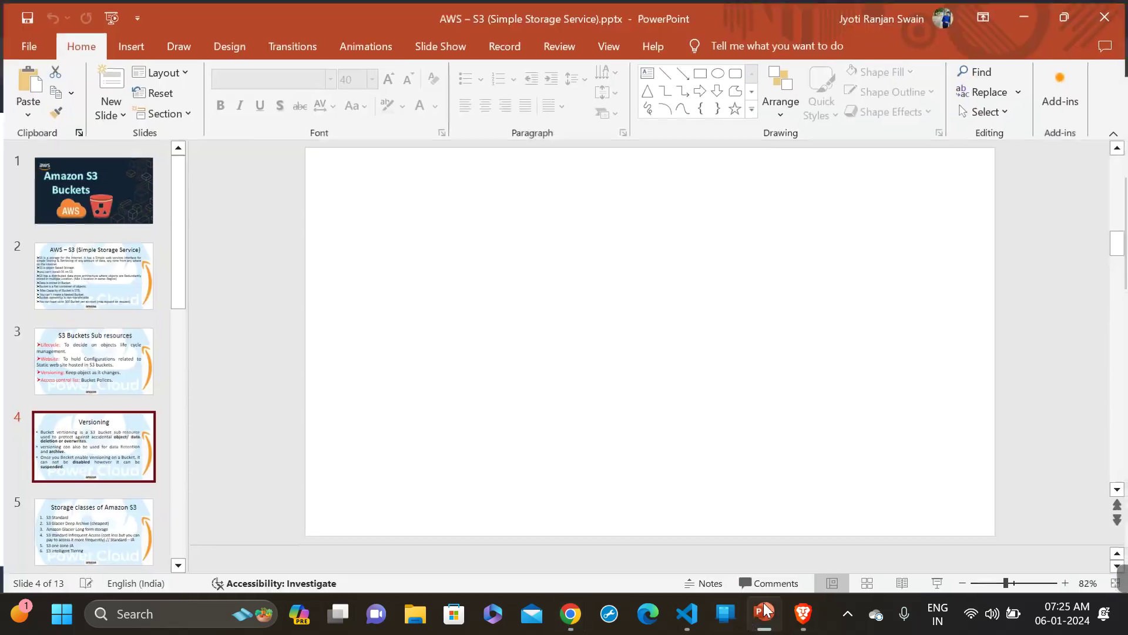
pyautogui.click(94, 385)
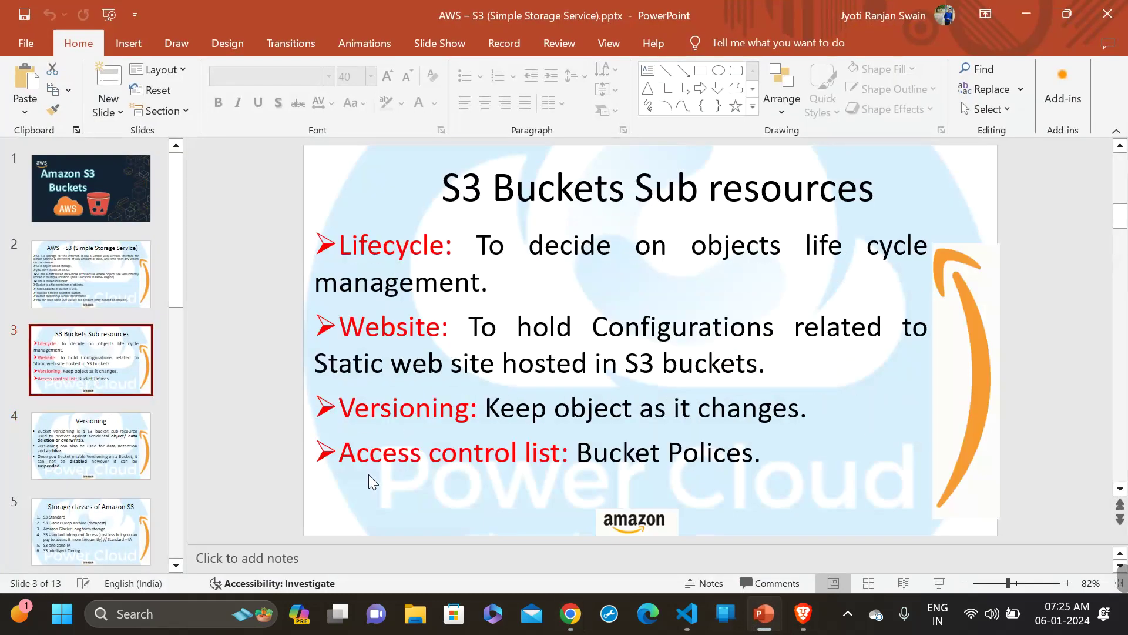
pyautogui.click(1023, 8)
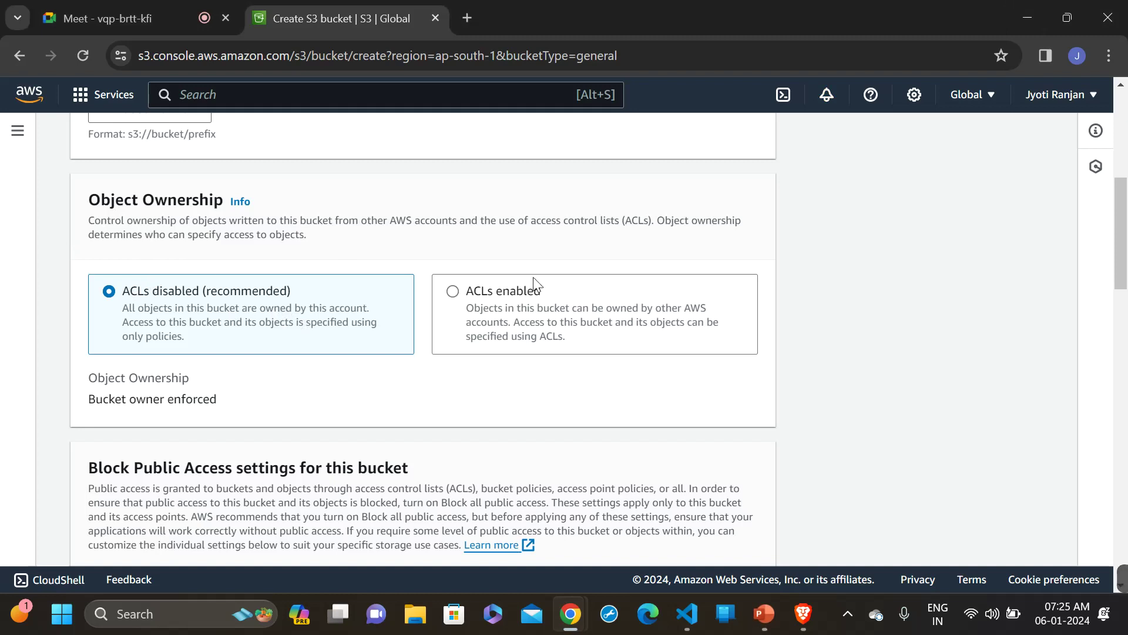
# - Set the new bucket's Object Ownership to ACLs enabled and look over the ownership choices
pyautogui.click(454, 297)
pyautogui.scroll(-1, 705, 350)
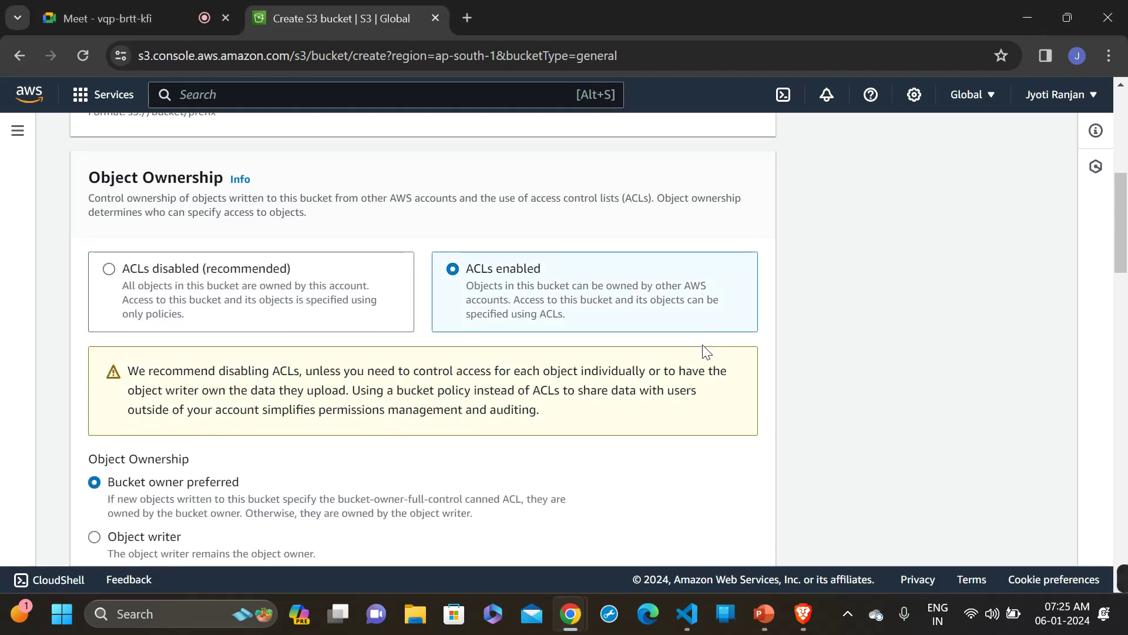
pyautogui.scroll(-3, 704, 351)
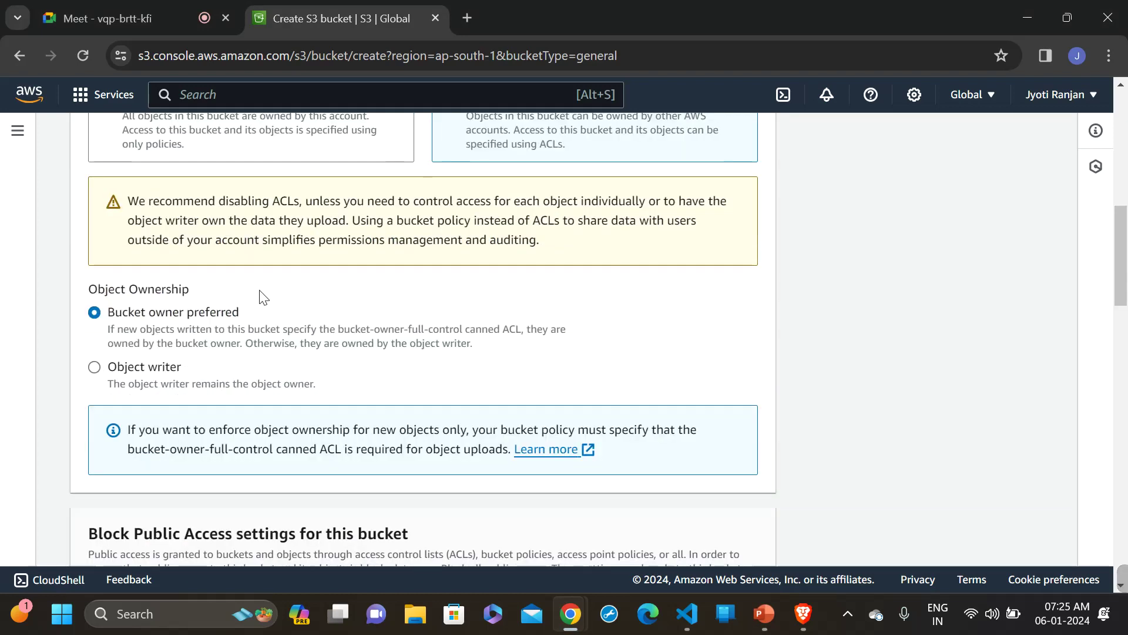
pyautogui.scroll(-2, 382, 329)
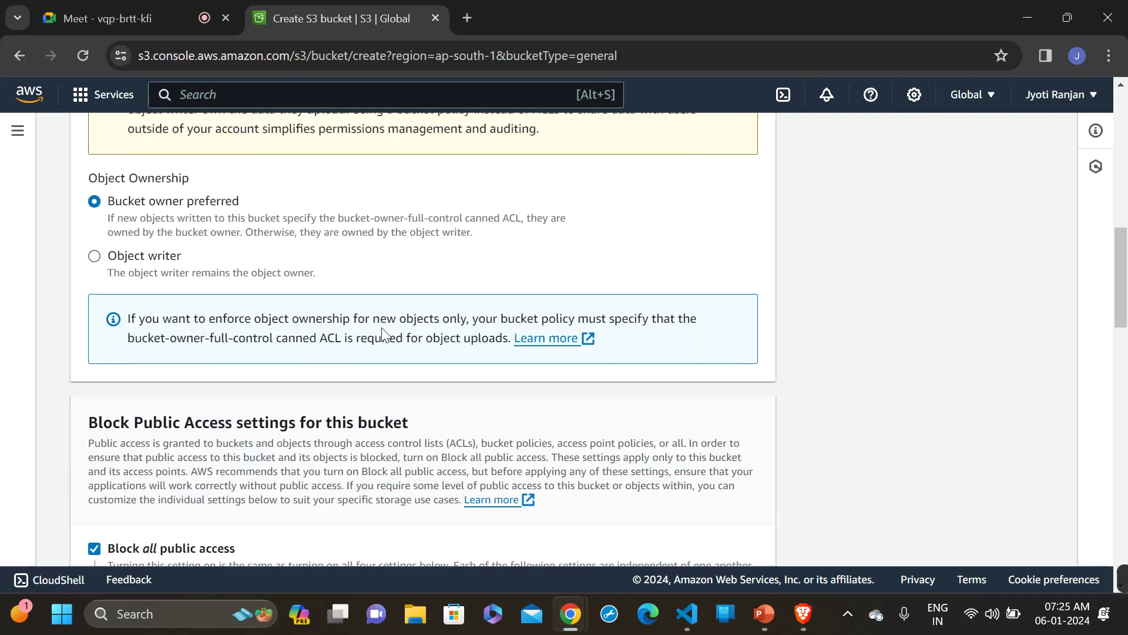
# - Turn off Block all public access for the new bucket
pyautogui.scroll(-2, 384, 334)
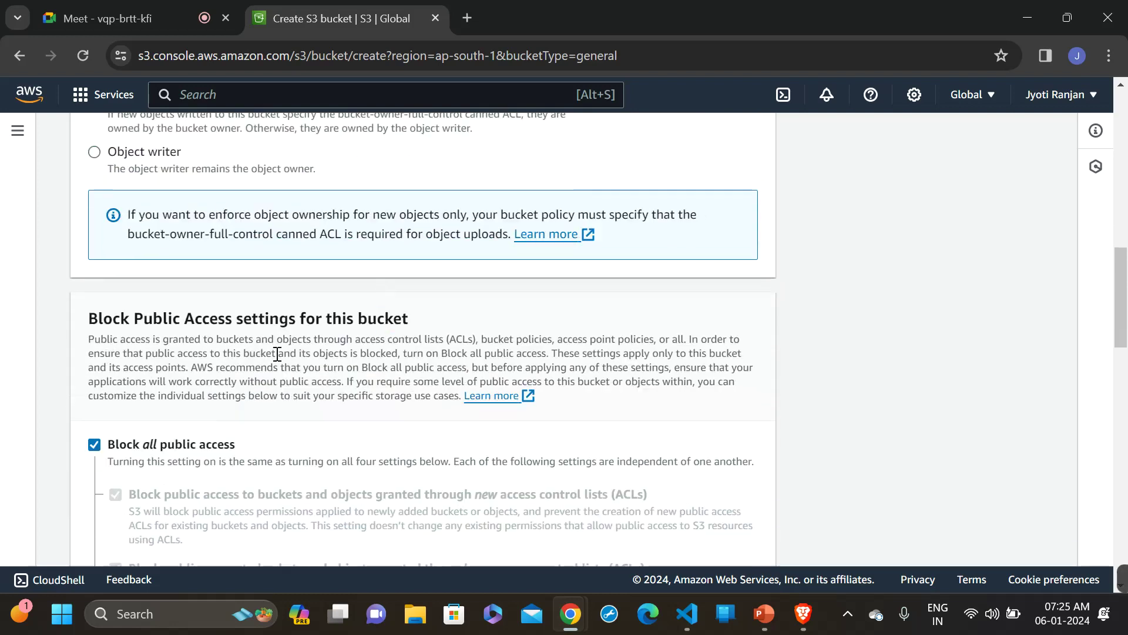
pyautogui.scroll(-2, 277, 354)
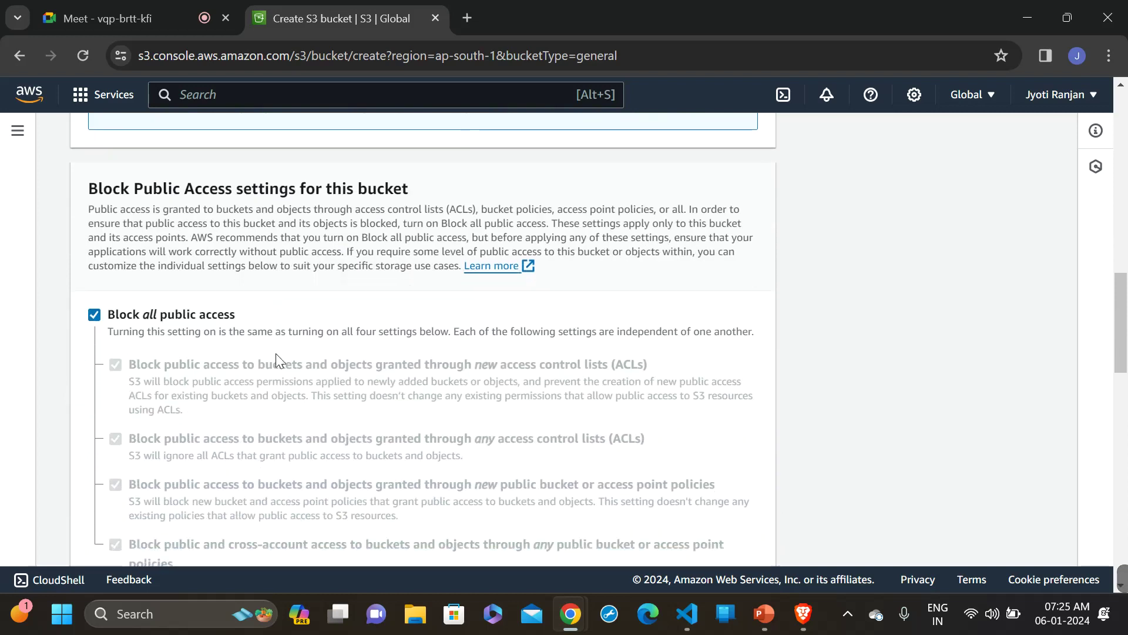
pyautogui.scroll(-1, 276, 354)
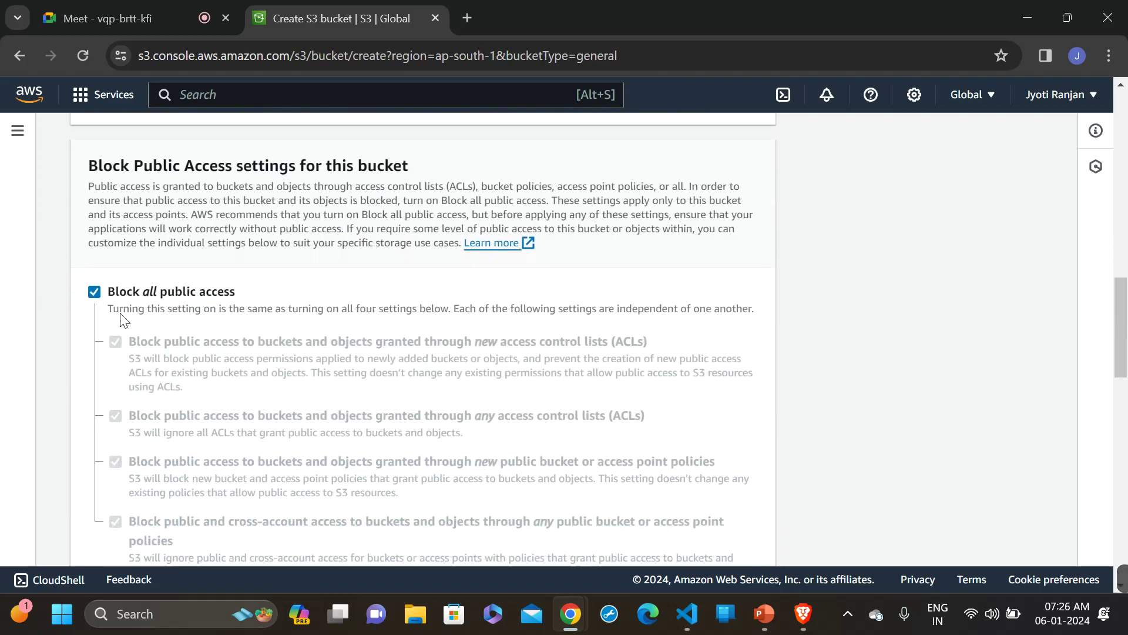
pyautogui.click(94, 292)
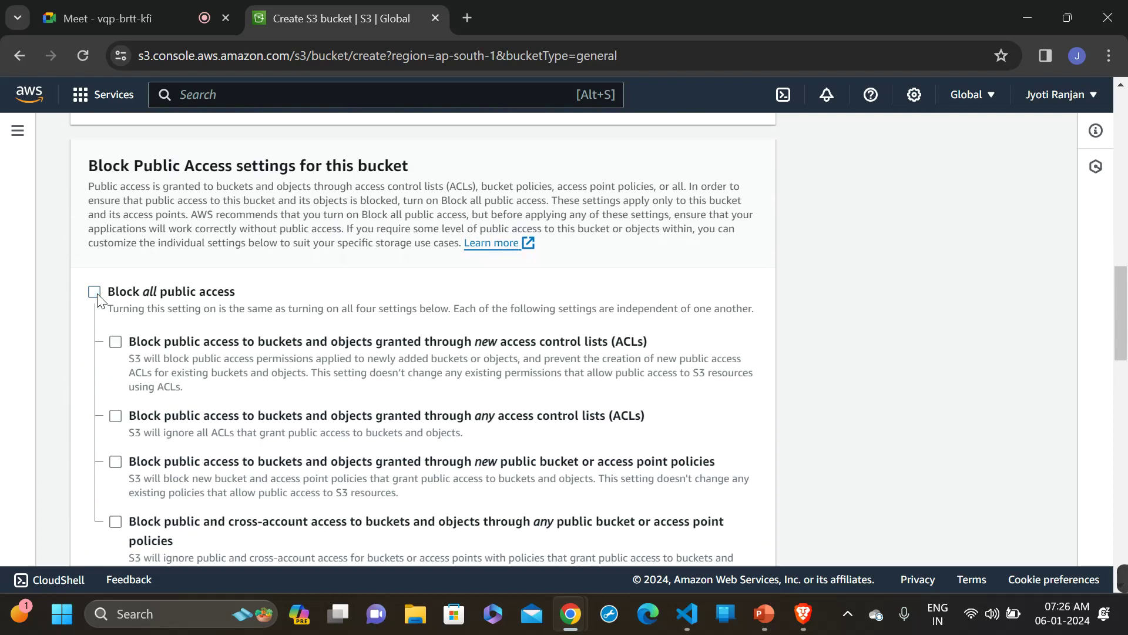
pyautogui.scroll(-1, 227, 283)
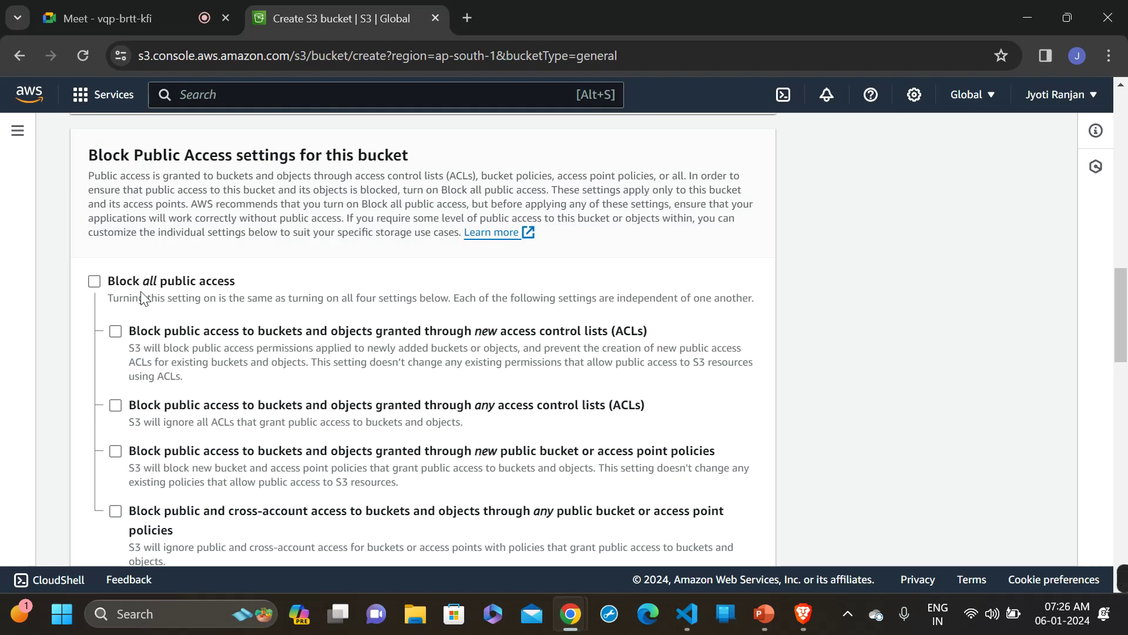
# - Turn Block all public access back on for the new bucket
pyautogui.click(95, 281)
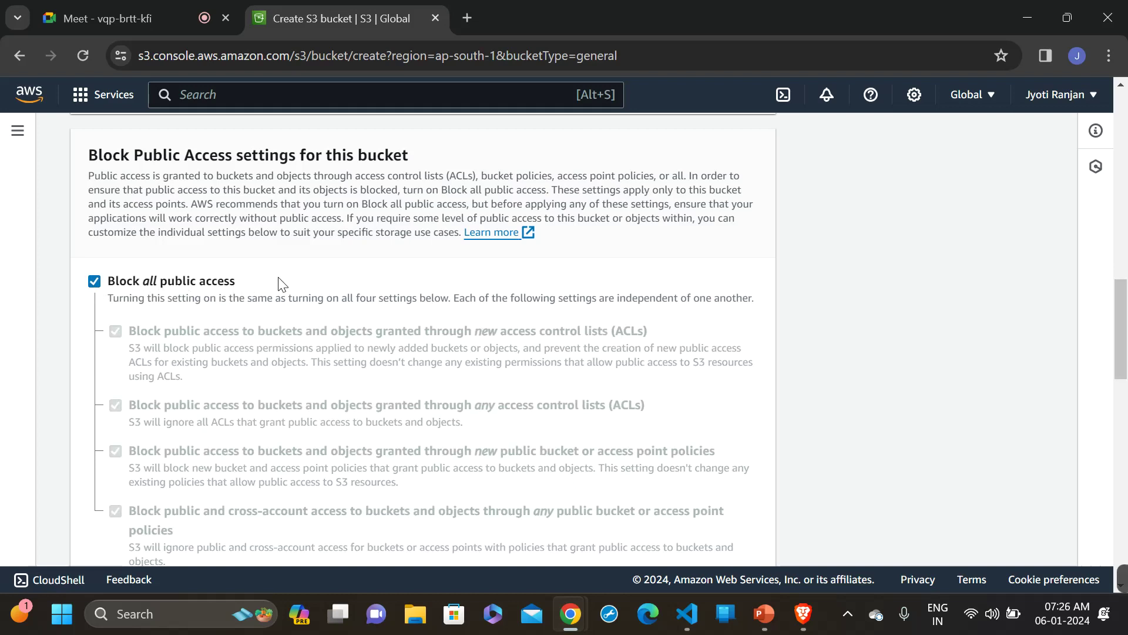
pyautogui.scroll(-3, 279, 283)
pyautogui.scroll(-3, 279, 282)
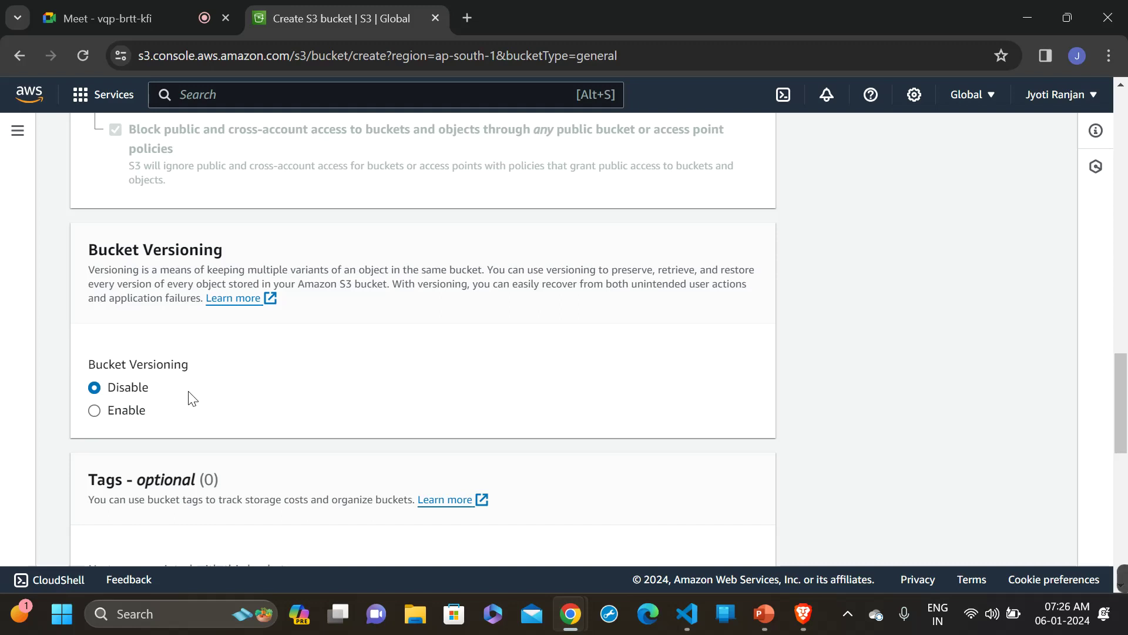
# - Examine the Bucket Versioning, Tags, Default encryption and Bucket Key settings of the new bucket
pyautogui.scroll(-2, 189, 397)
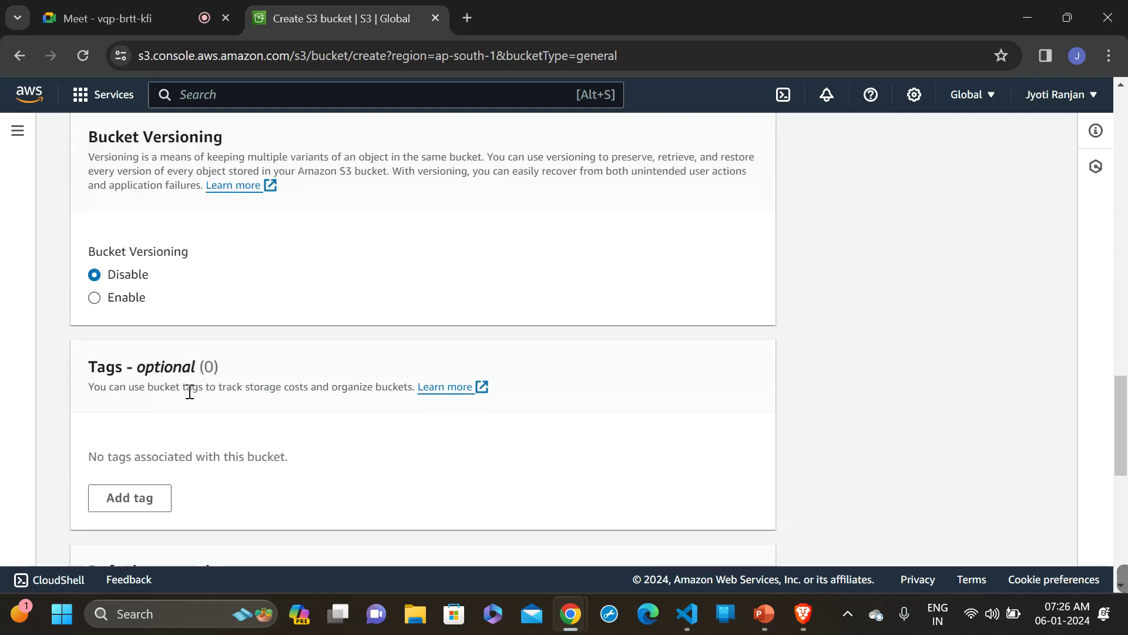
pyautogui.scroll(-1, 189, 393)
pyautogui.scroll(3, 189, 393)
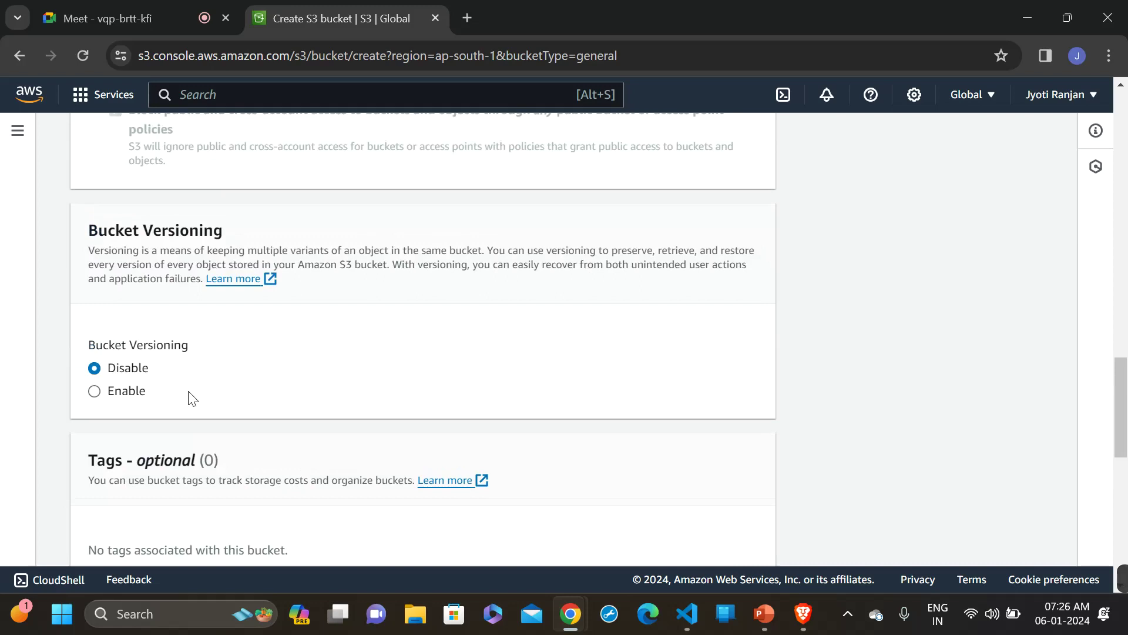
pyautogui.scroll(-4, 189, 392)
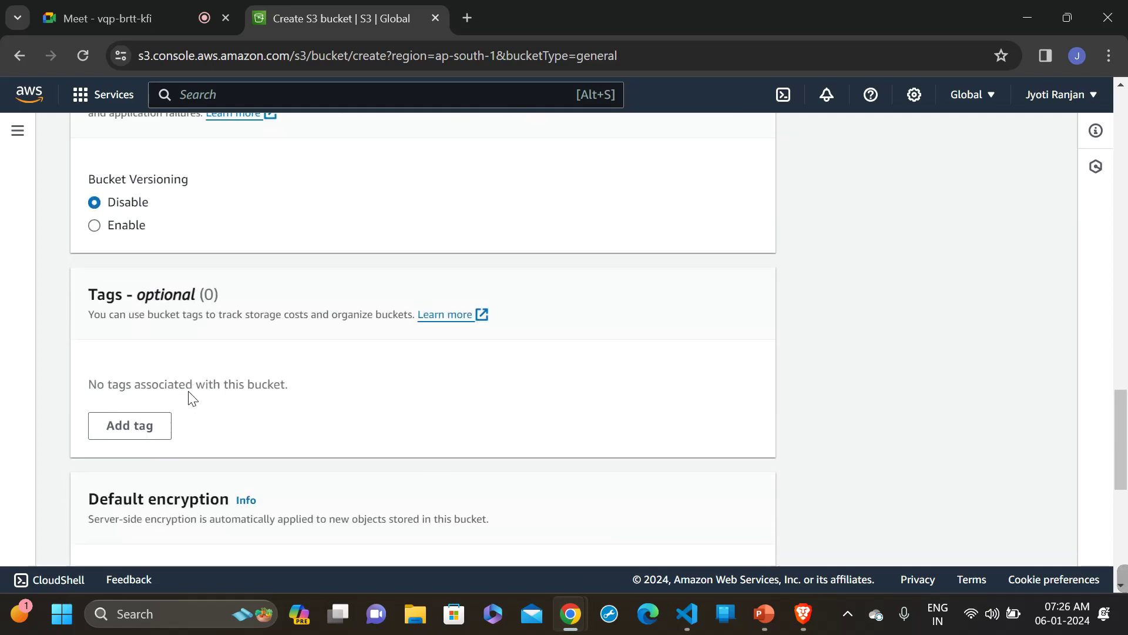
pyautogui.scroll(-2, 190, 393)
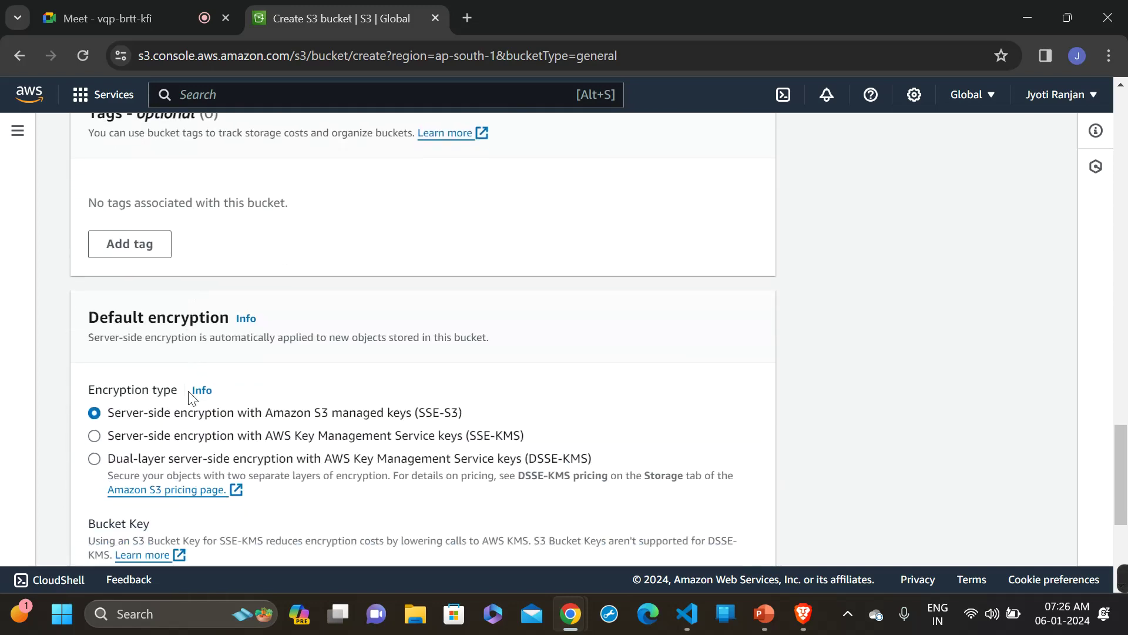
pyautogui.scroll(-1, 189, 397)
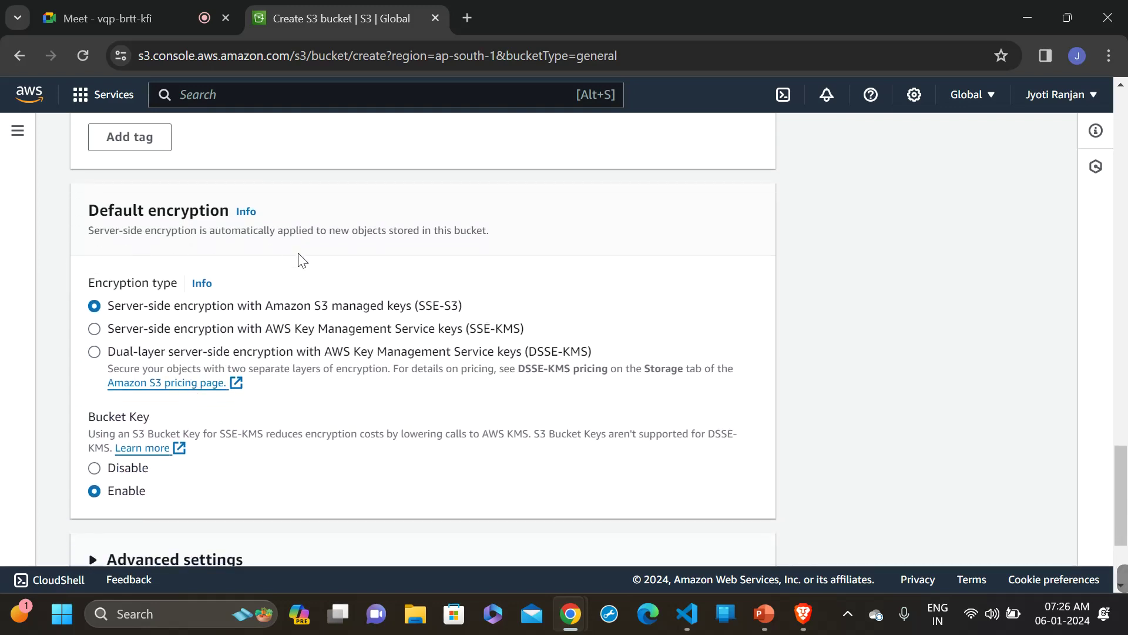
pyautogui.scroll(-3, 301, 259)
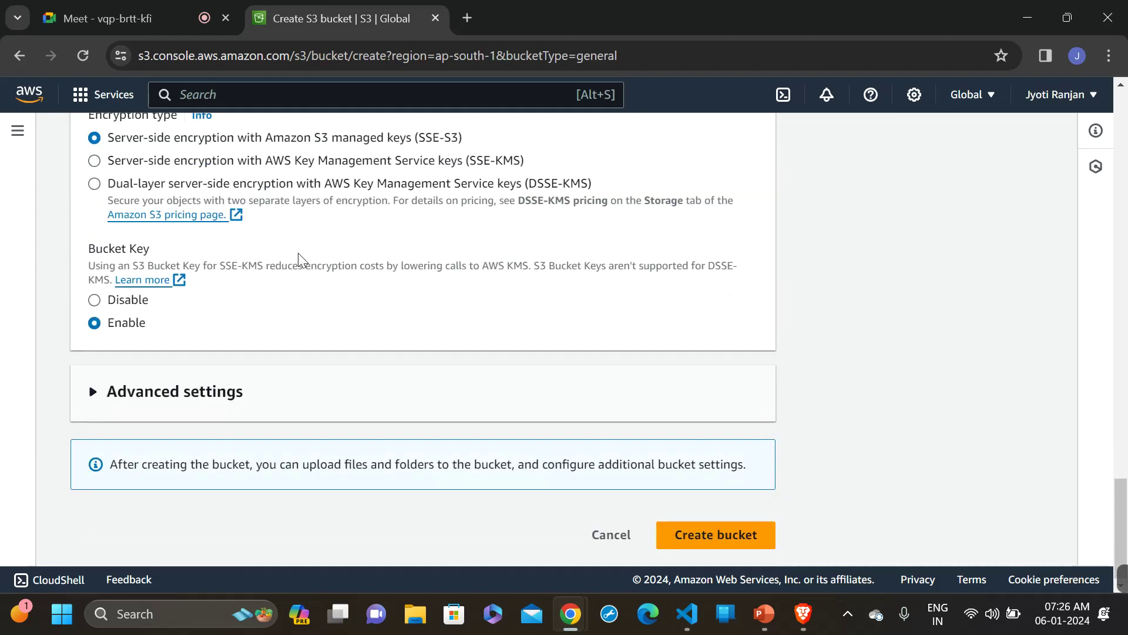
# - Look over the Object Lock options in the advanced settings and try to create the bucket
pyautogui.click(98, 394)
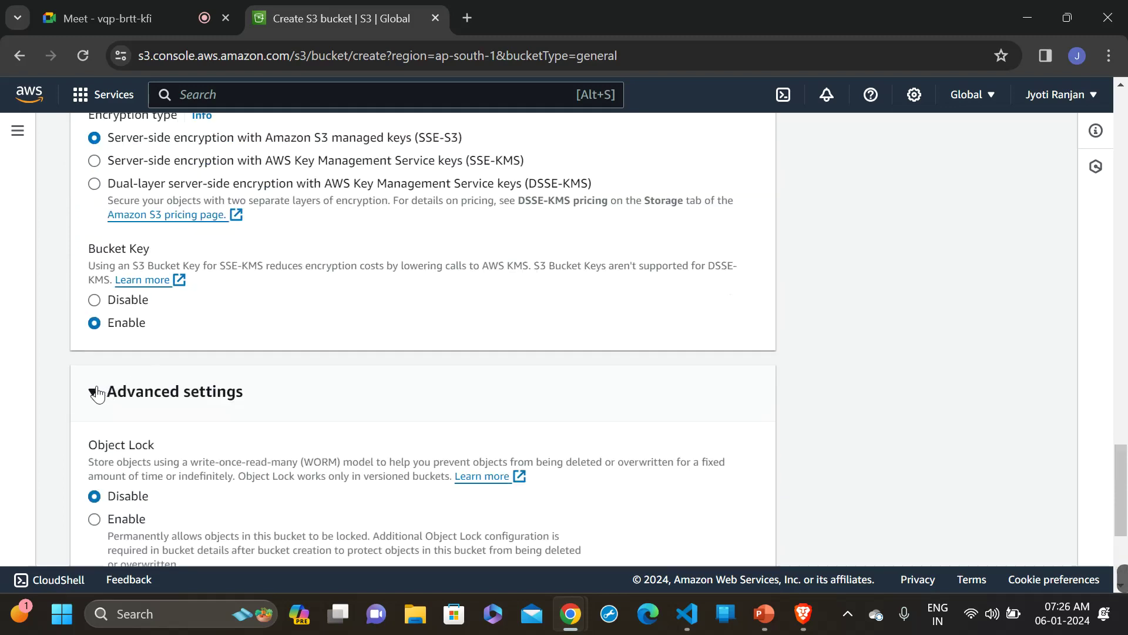
pyautogui.scroll(-1, 400, 329)
pyautogui.scroll(1, 403, 330)
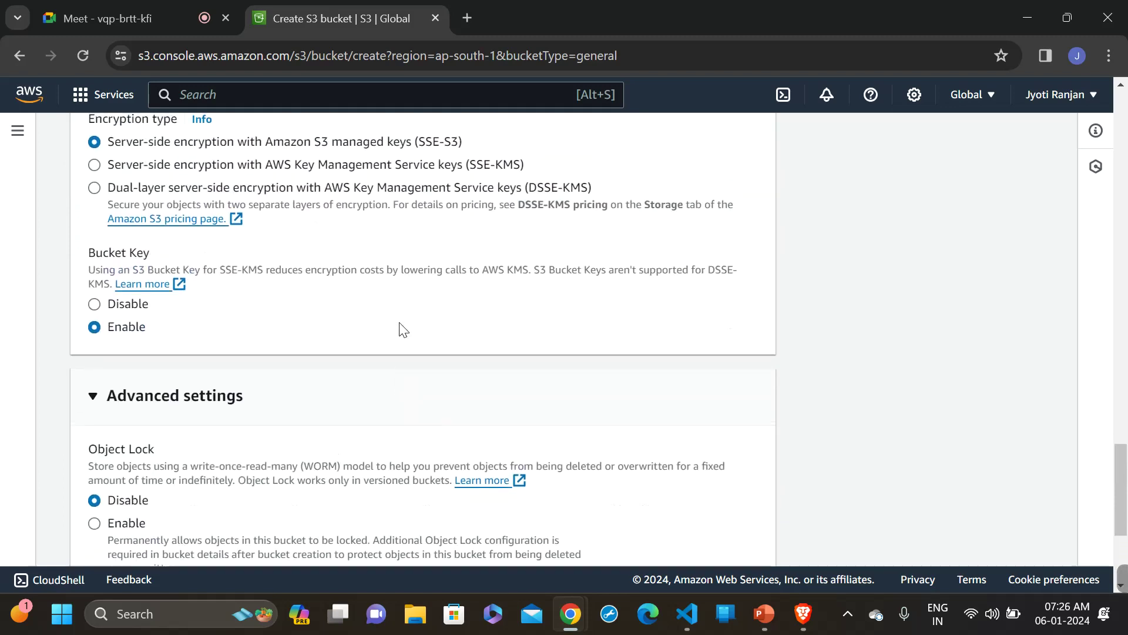
pyautogui.scroll(-4, 403, 330)
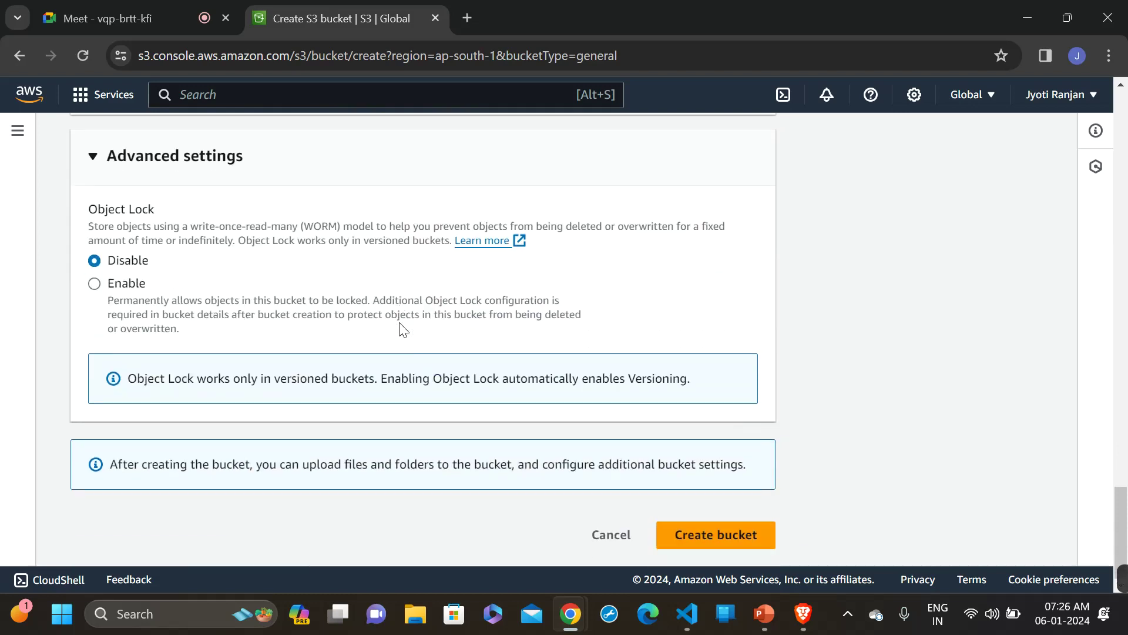
pyautogui.click(691, 540)
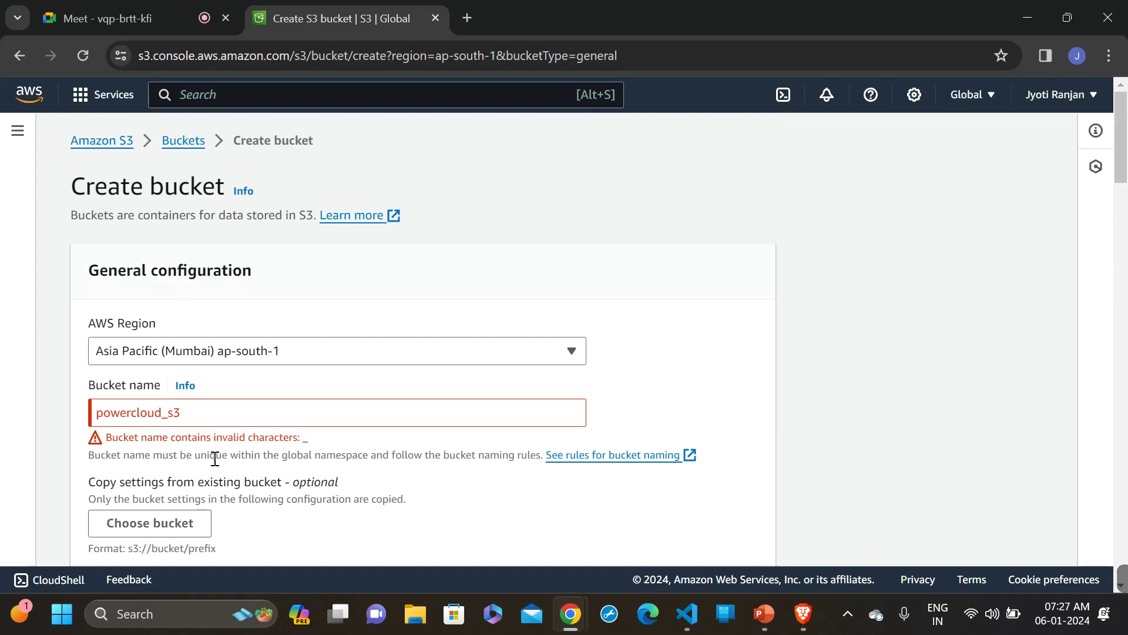
# - Remove the underscore so the bucket name reads powerclouds3, and create the bucket
pyautogui.click(172, 418)
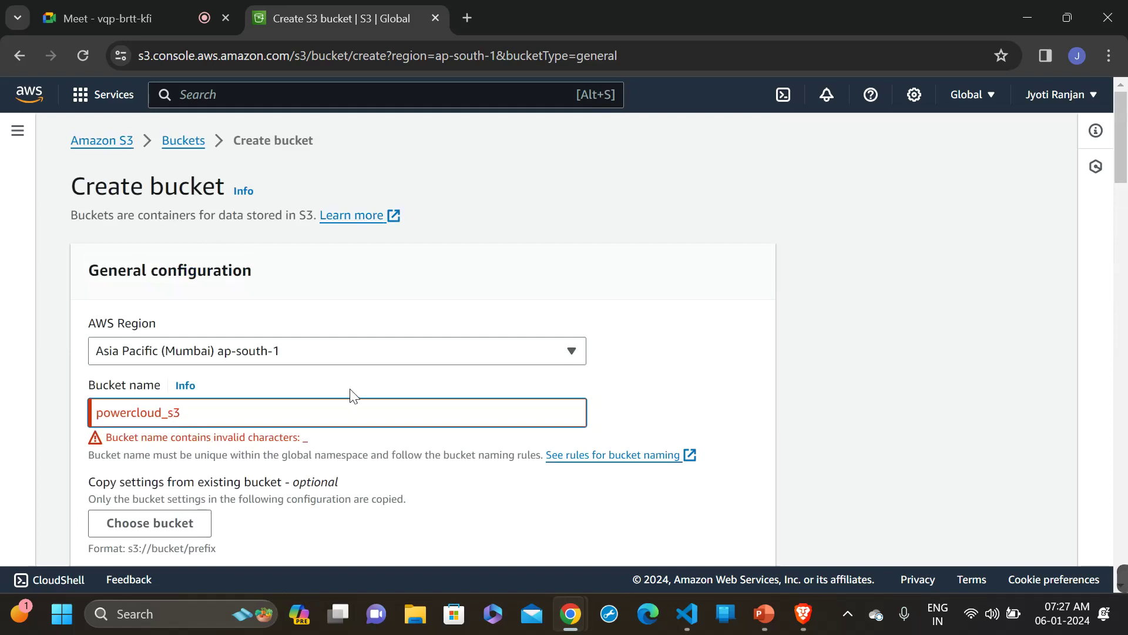
pyautogui.press('BackSpace')
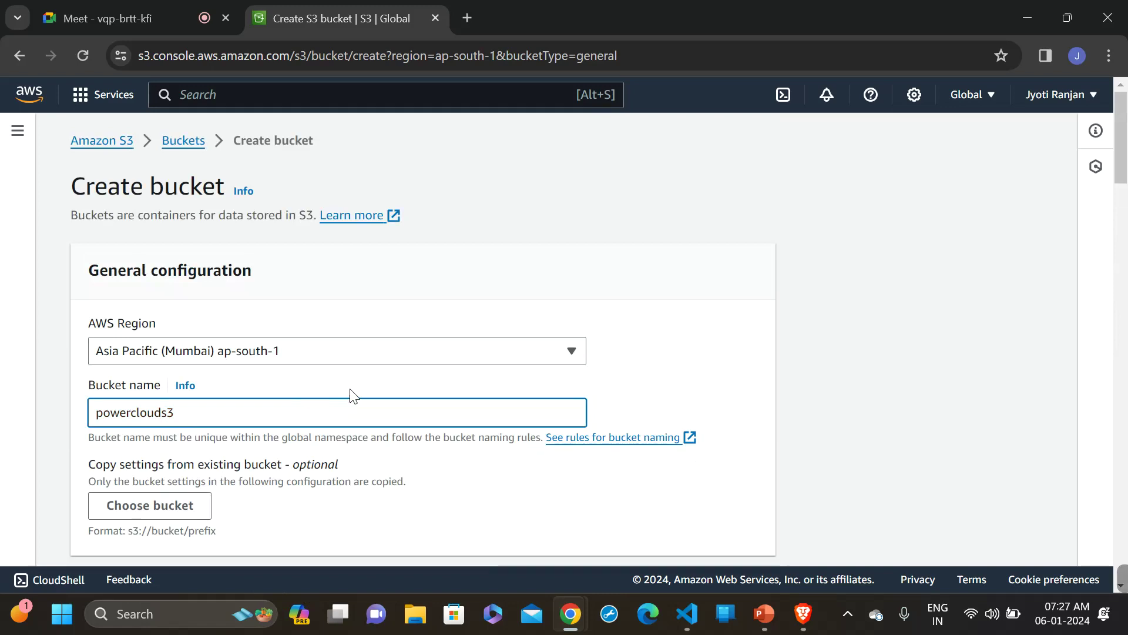
pyautogui.scroll(-20, 351, 395)
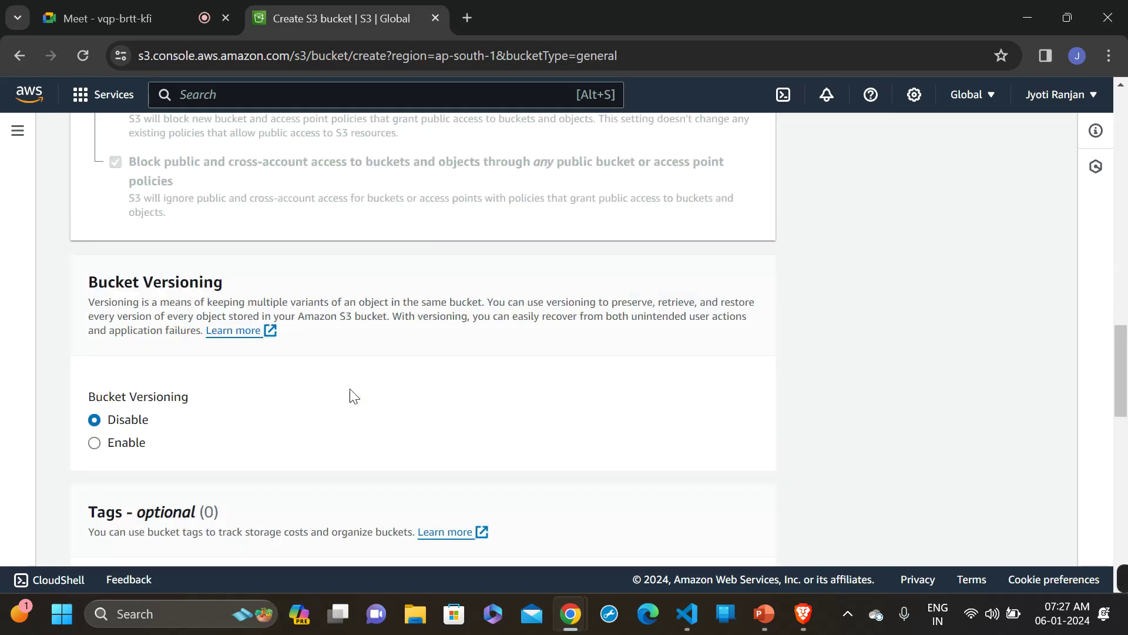
pyautogui.click(682, 536)
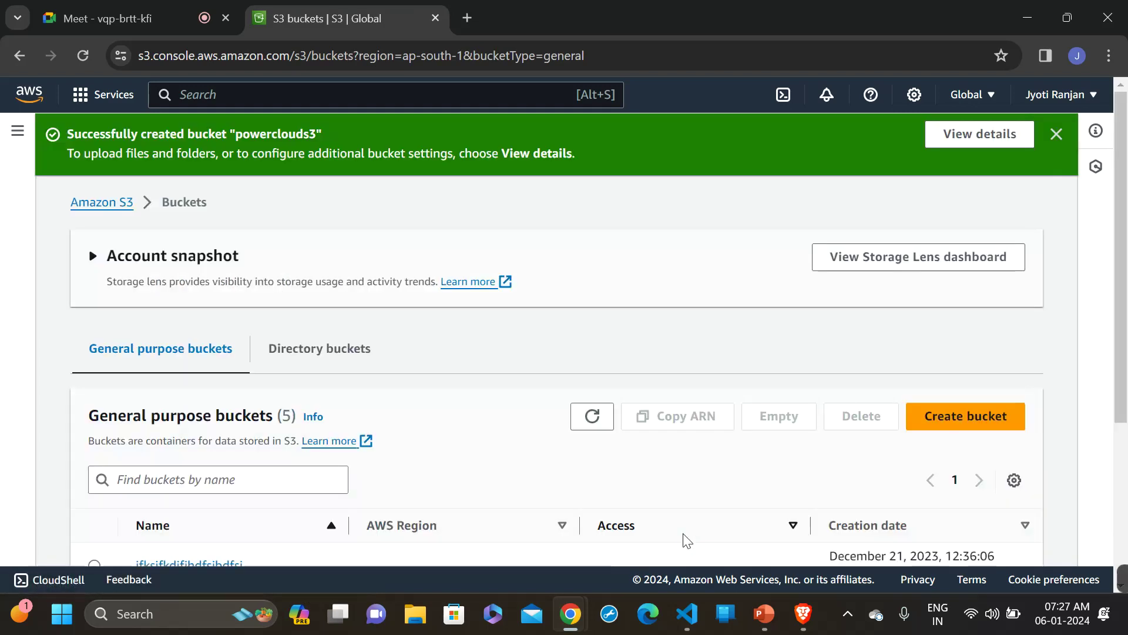
# - Dismiss the success notification and open the powerclouds3 bucket to view its objects
pyautogui.click(1056, 134)
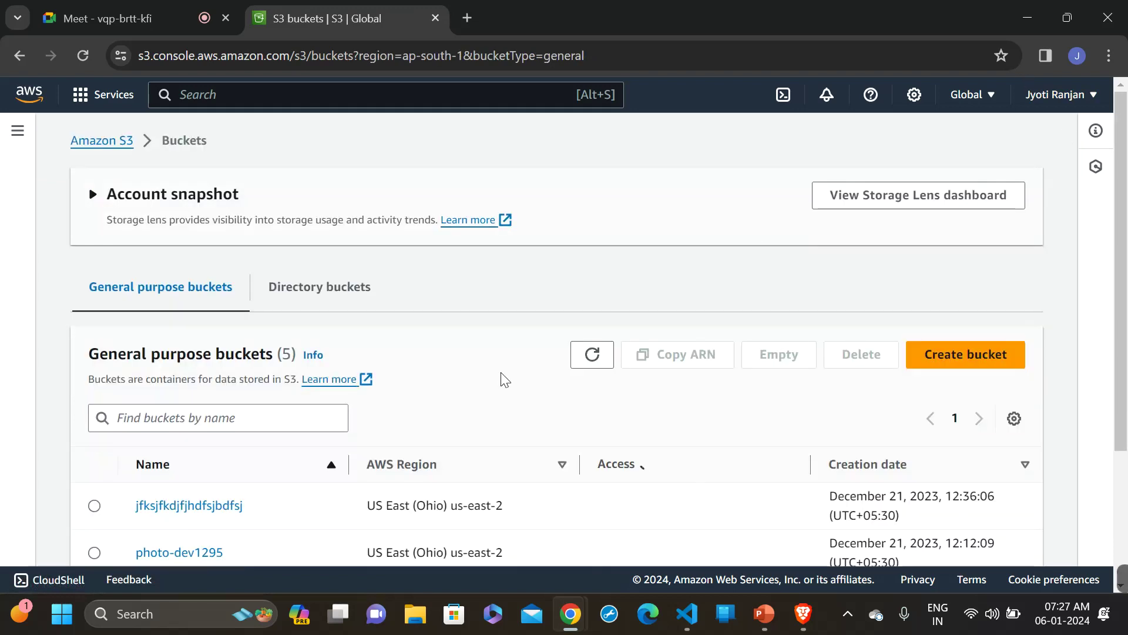
pyautogui.scroll(-1, 501, 374)
pyautogui.scroll(-3, 501, 373)
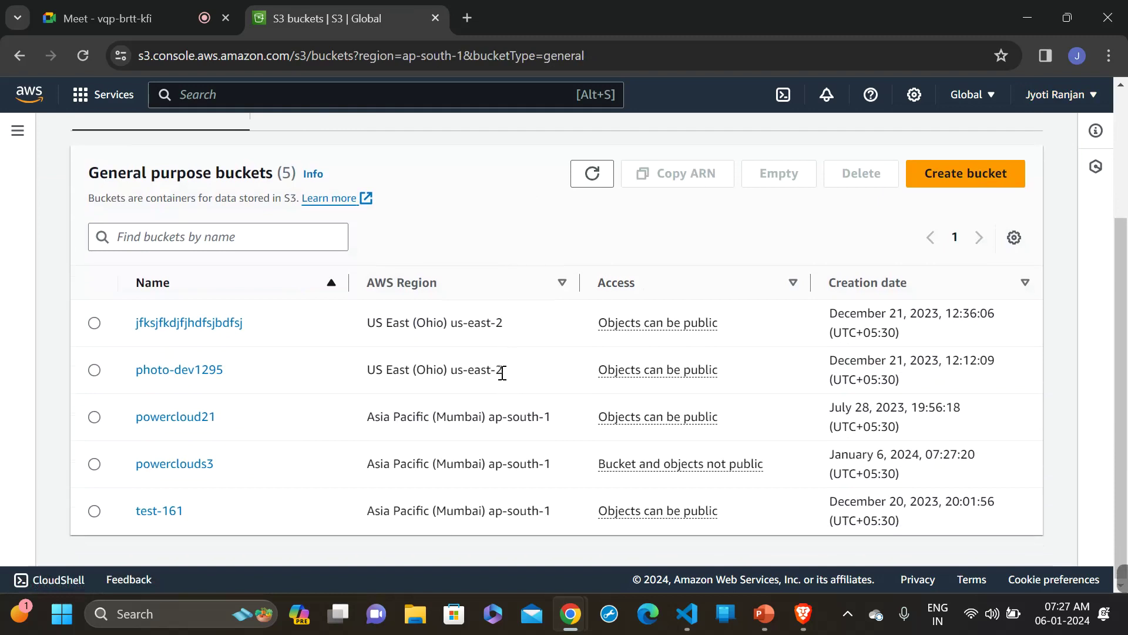
pyautogui.click(166, 469)
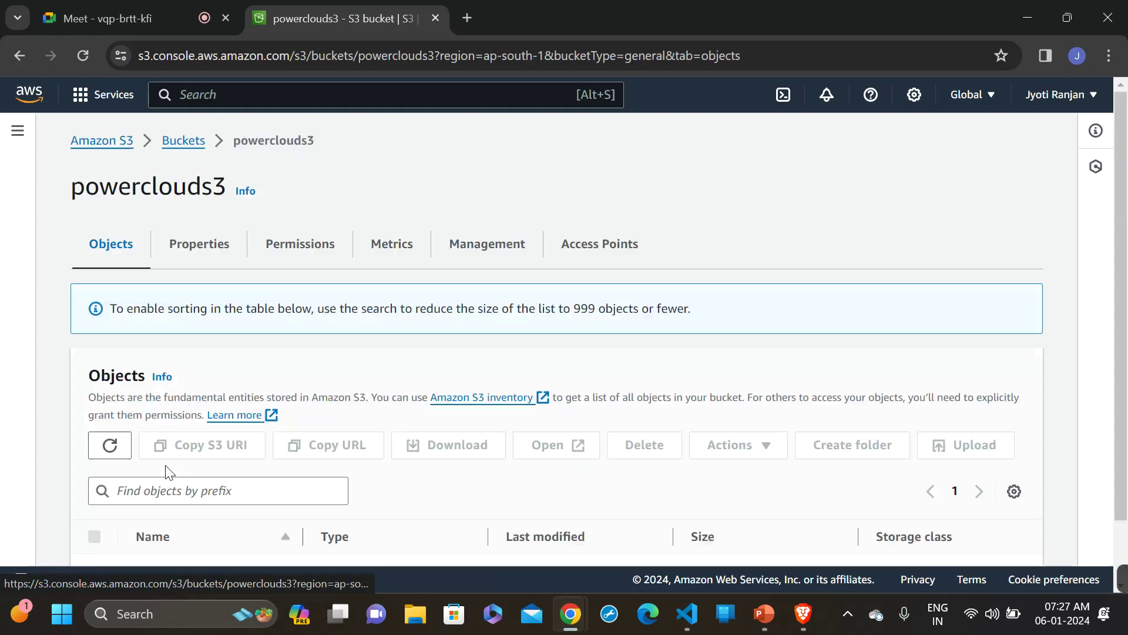
pyautogui.scroll(-2, 504, 386)
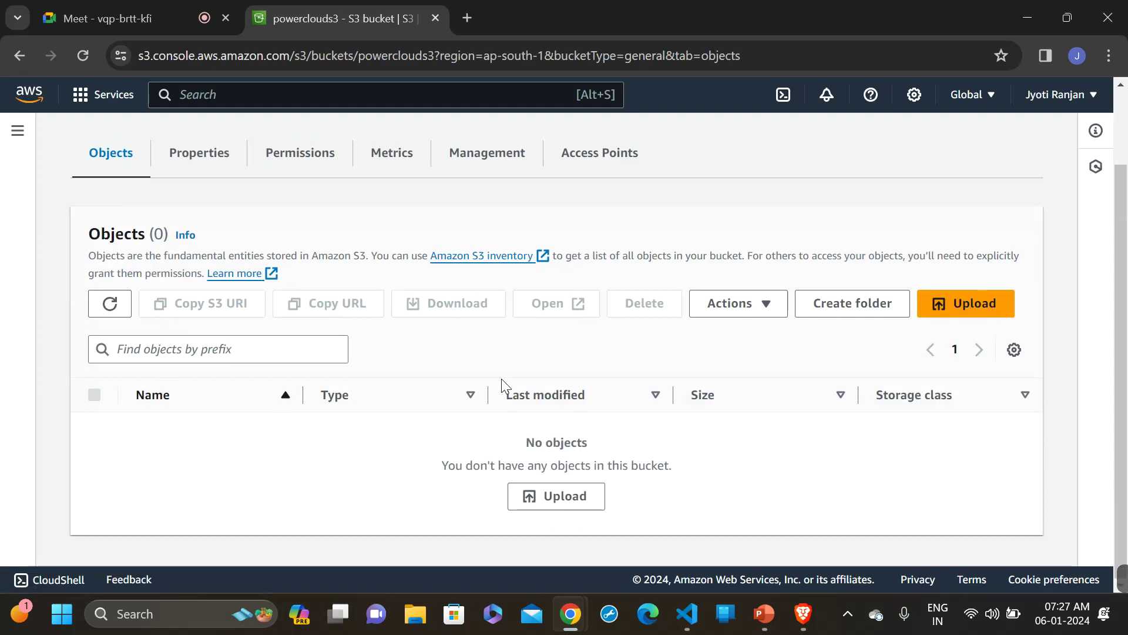
# - Create a new text document named Power_cloud.txt on the Windows desktop
pyautogui.click(1021, 23)
pyautogui.click(1022, 23)
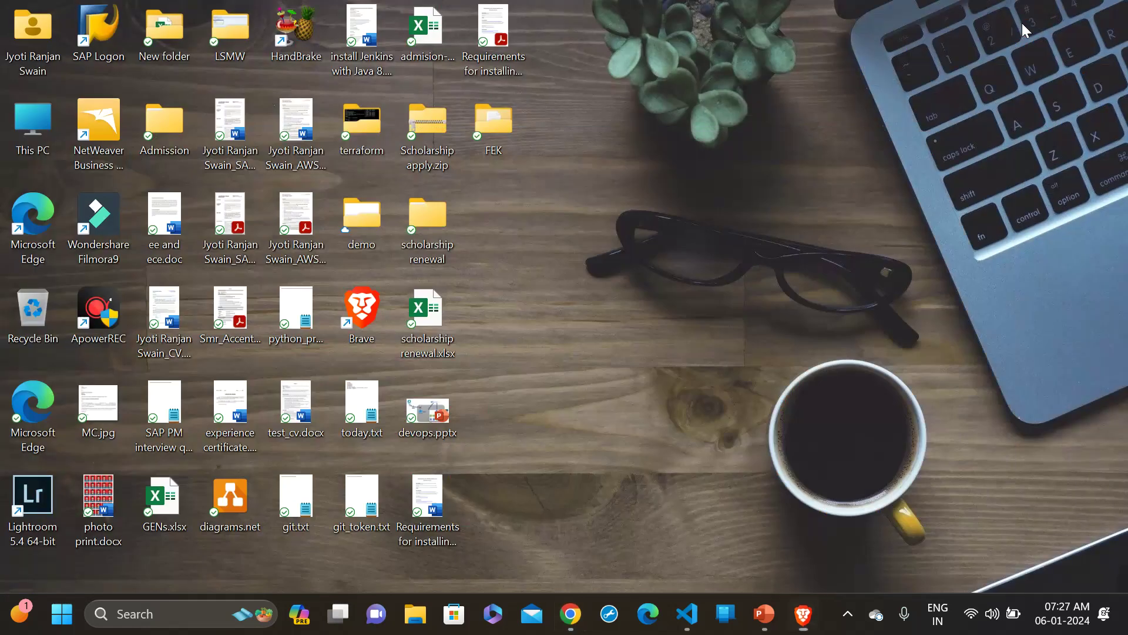
pyautogui.rightClick(773, 189)
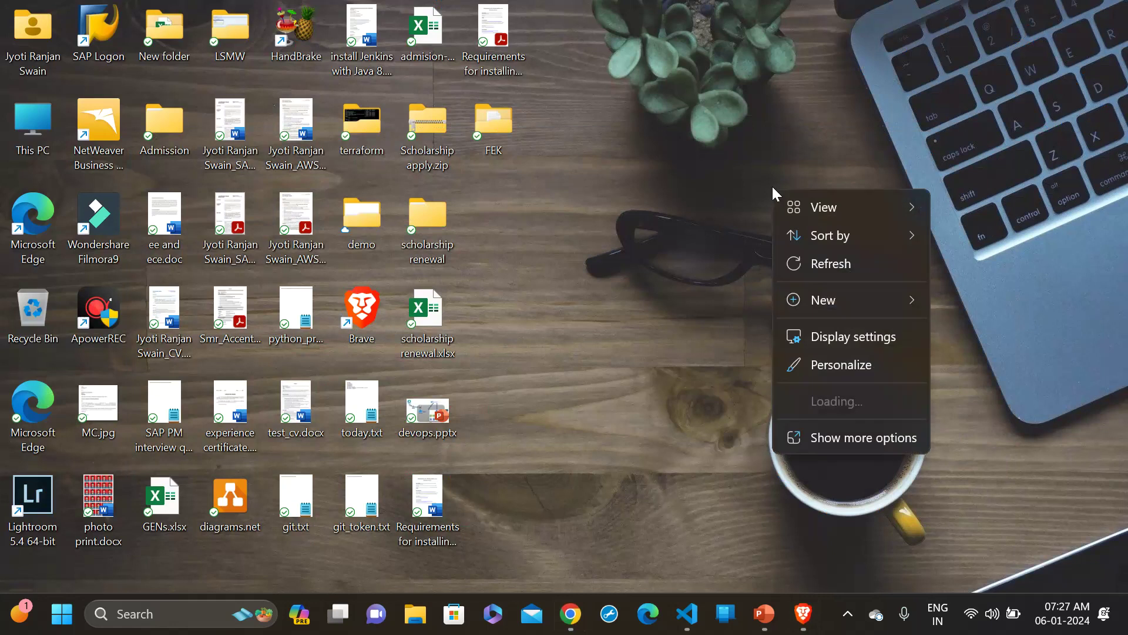
pyautogui.click(867, 302)
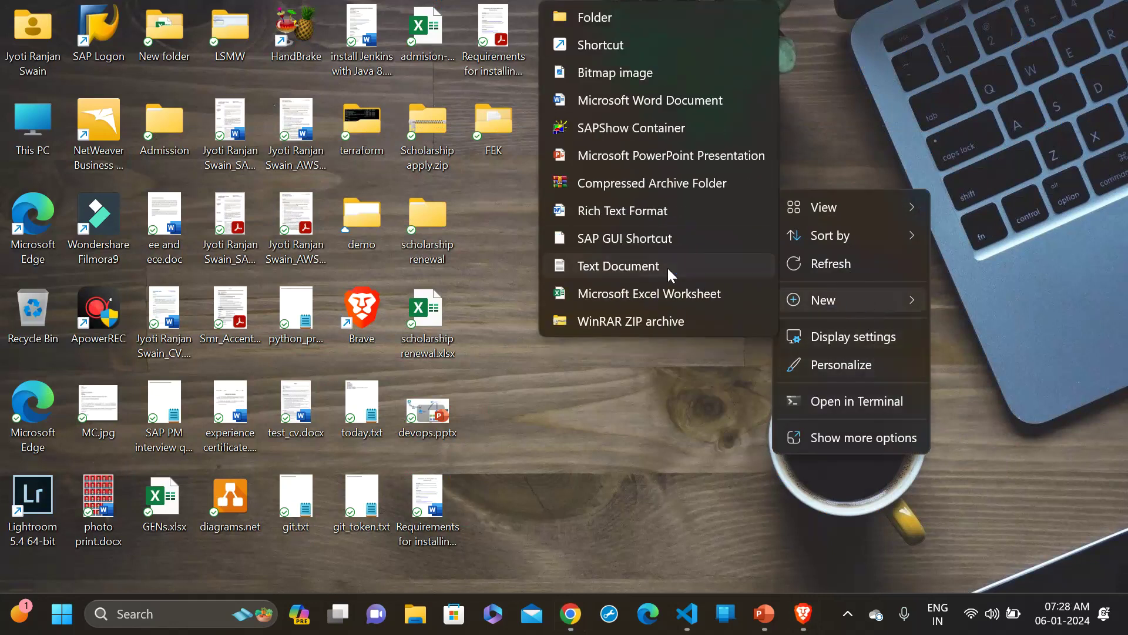
pyautogui.click(618, 266)
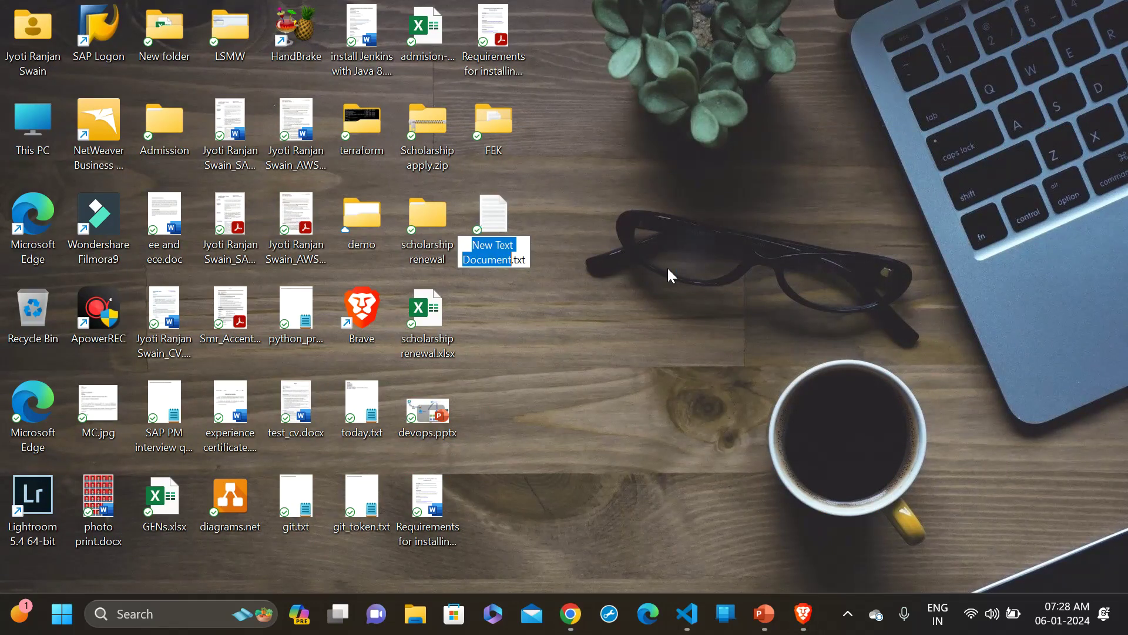
pyautogui.write('Po')
pyautogui.write('wer')
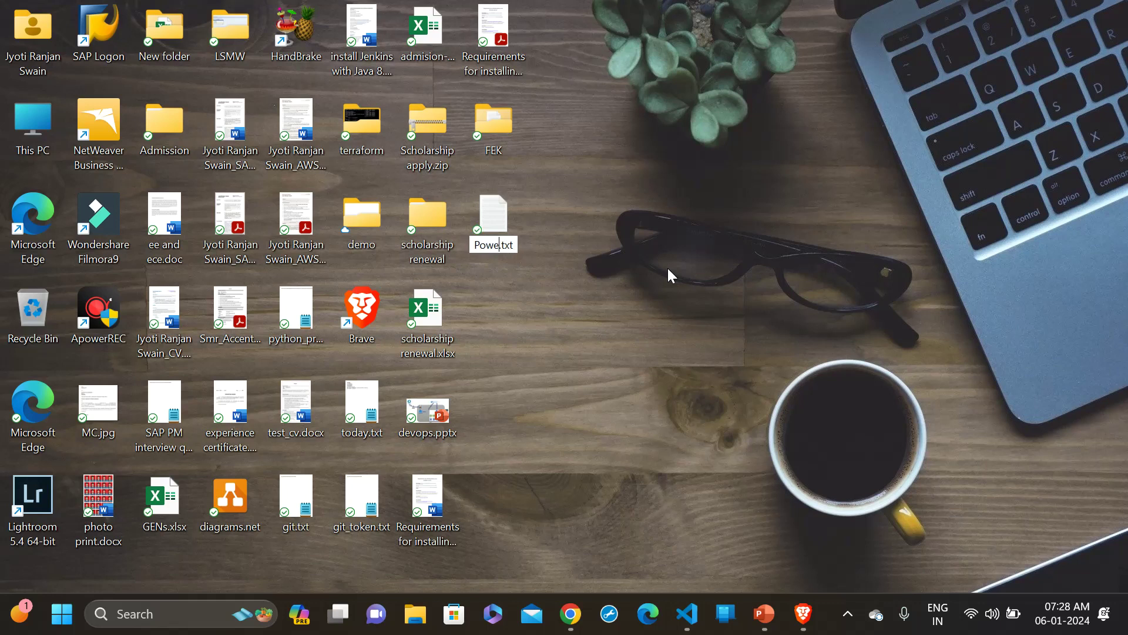
pyautogui.write('_cloud')
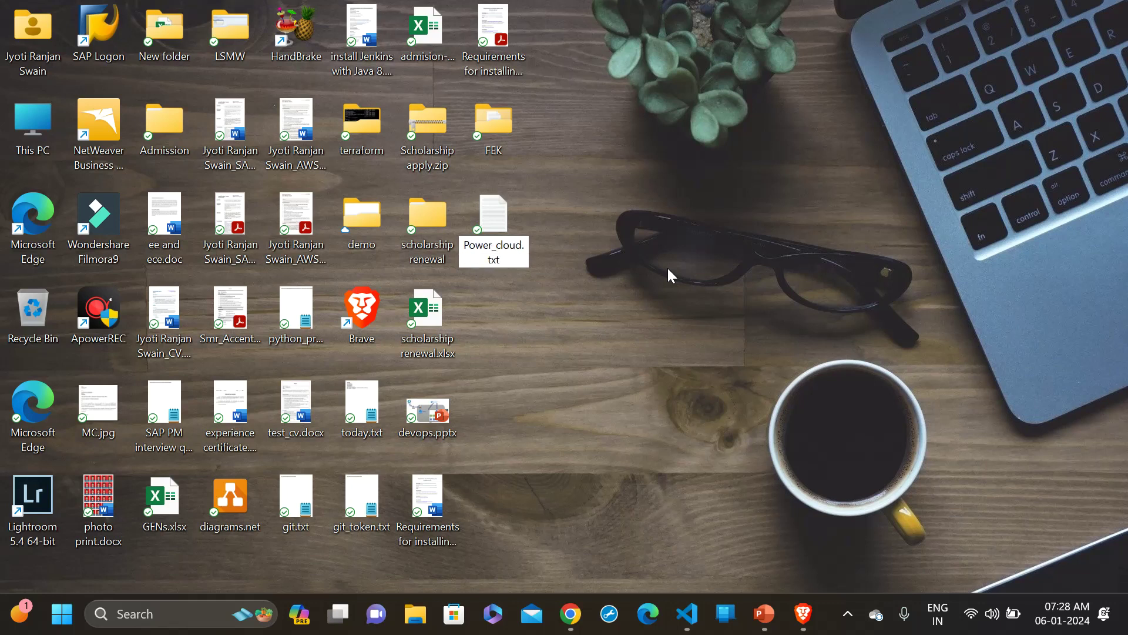
pyautogui.press('Return')
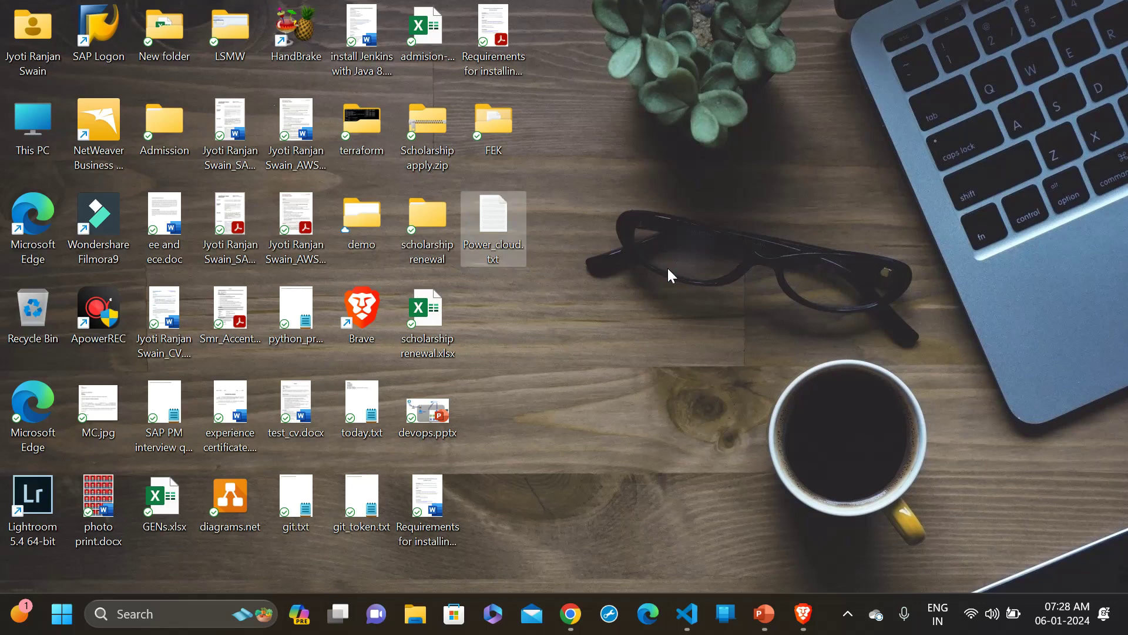
# - Open Power_cloud.txt in Notepad, write "Hello, Good Morning All !!!", save the file and return to the desktop
pyautogui.press('Return')
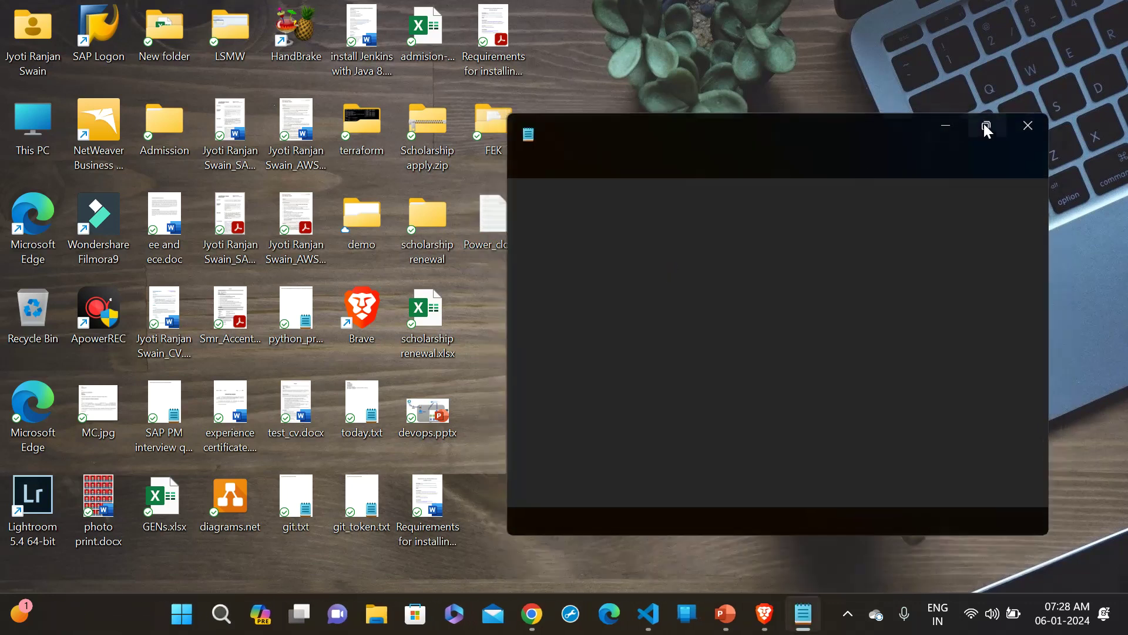
pyautogui.click(986, 127)
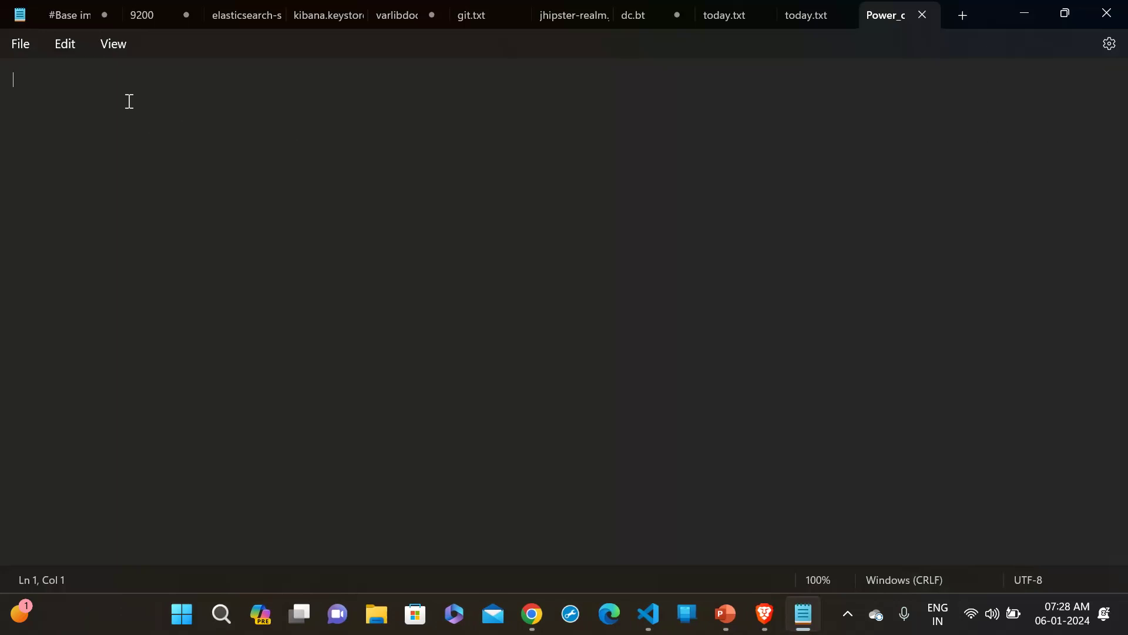
pyautogui.write('Helllo')
pyautogui.press('BackSpace')
pyautogui.press('BackSpace')
pyautogui.press('BackSpace')
pyautogui.write('lo,')
pyautogui.press('Return')
pyautogui.press('BackSpace')
pyautogui.write('Good M')
pyautogui.write('in')
pyautogui.press('BackSpace')
pyautogui.press('BackSpace')
pyautogui.press('BackSpace')
pyautogui.press('BackSpace')
pyautogui.press('BackSpace')
pyautogui.write('orning All')
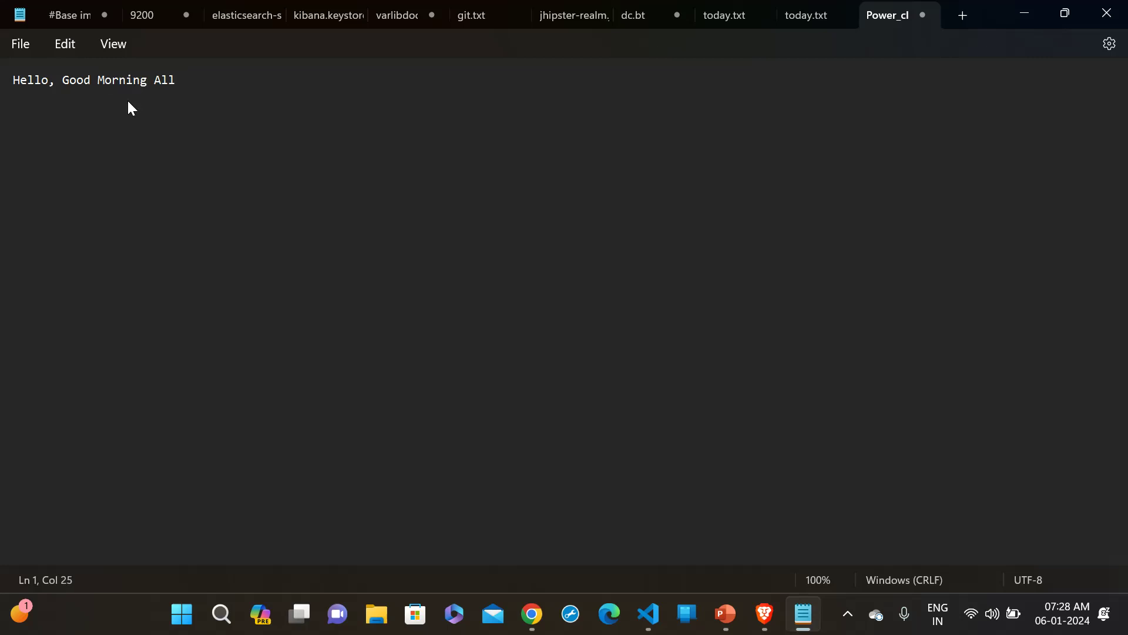
pyautogui.write(' !!!')
pyautogui.hotkey('ctrl', 's')
pyautogui.click(1028, 15)
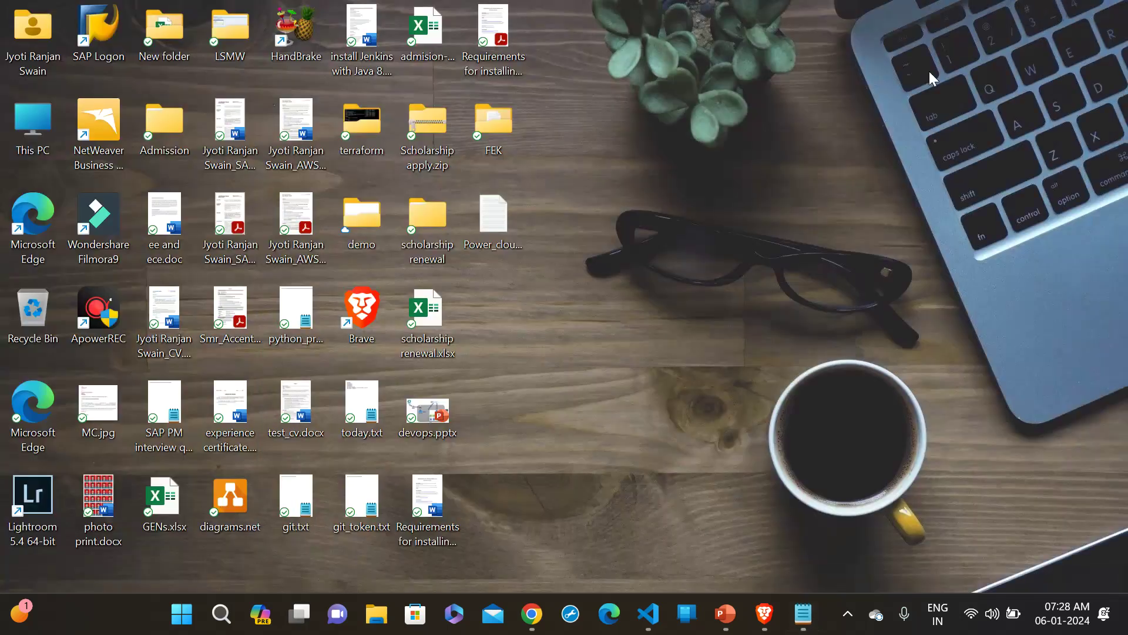
# - Switch back to Chrome and open the upload page of the powerclouds3 bucket
pyautogui.moveTo(499, 221)
pyautogui.mouseDown()
pyautogui.moveTo(659, 213)
pyautogui.moveTo(512, 206)
pyautogui.mouseUp()
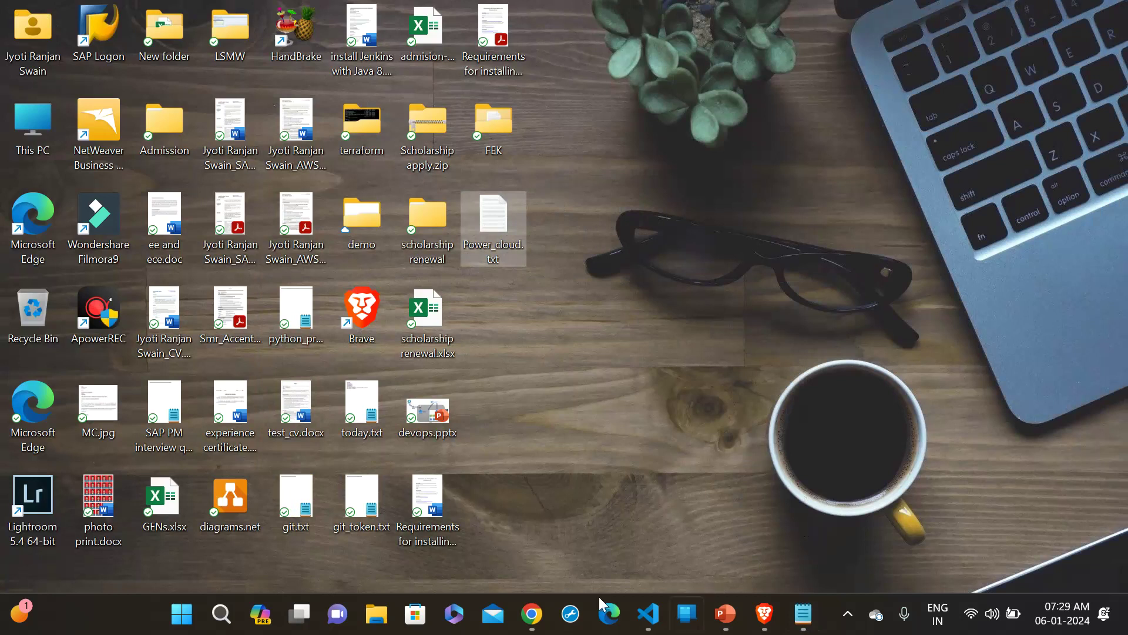
pyautogui.click(532, 614)
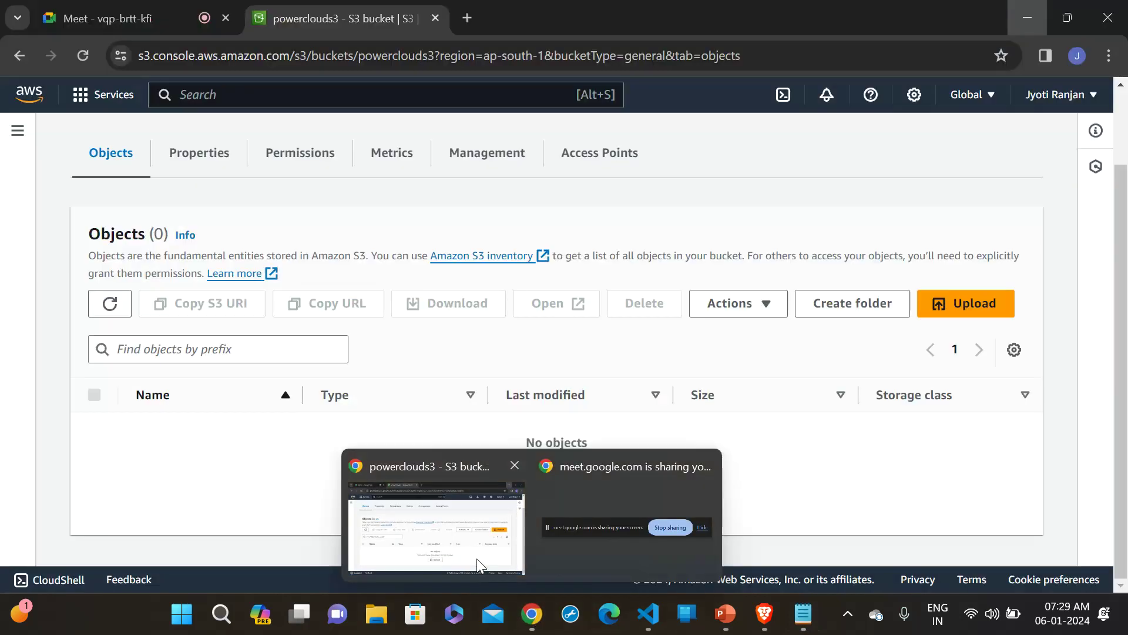
pyautogui.click(477, 559)
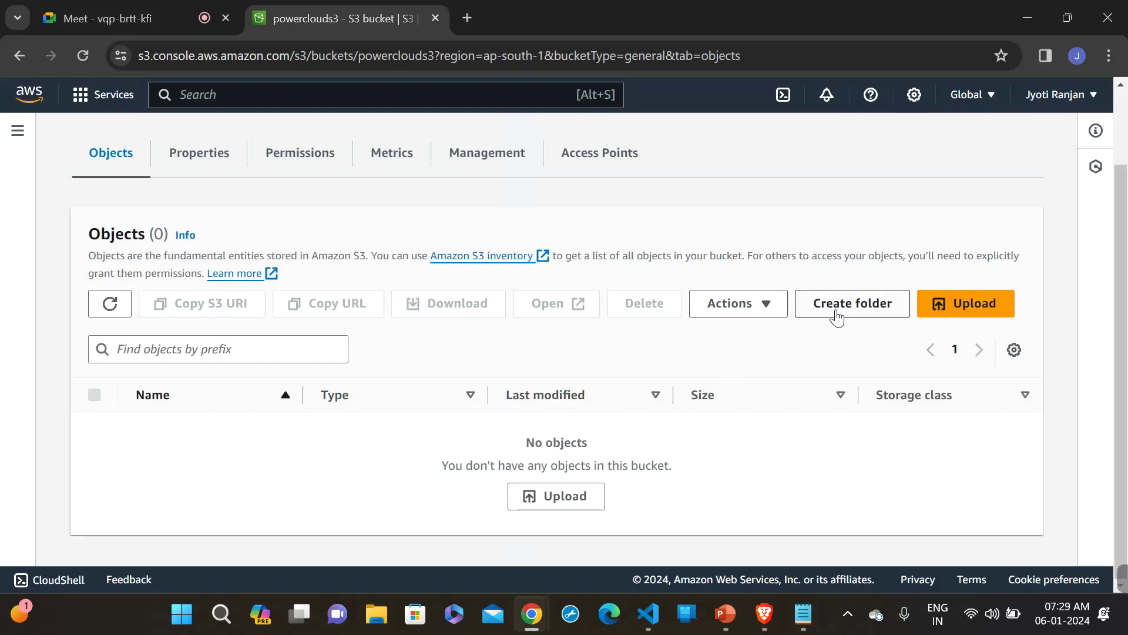
pyautogui.click(947, 317)
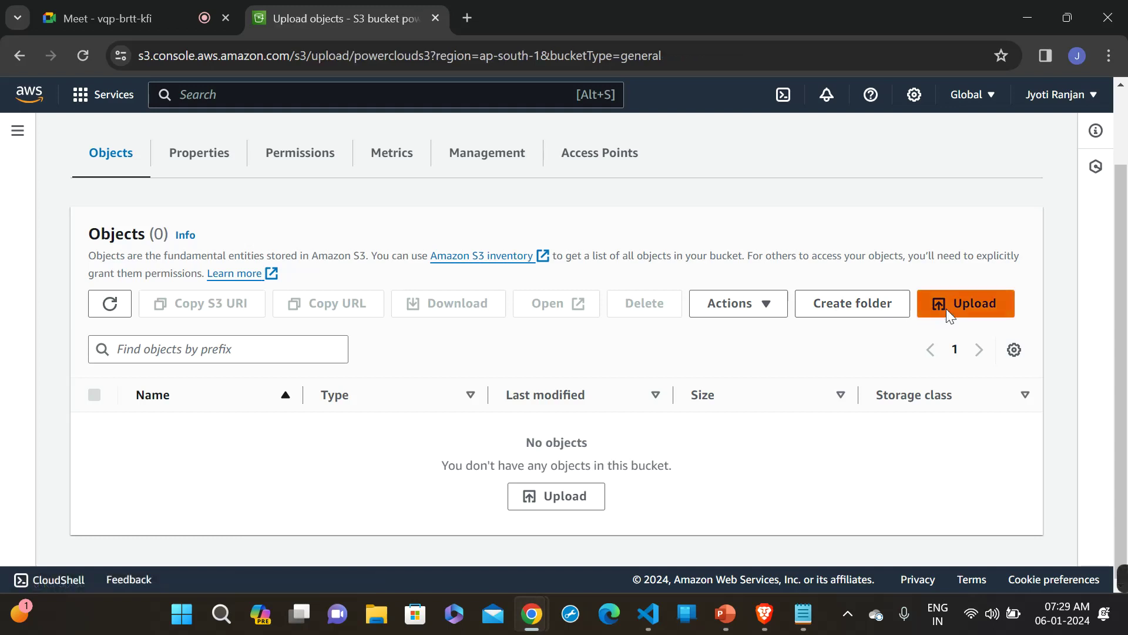
# - Add Power_cloud.txt from the Desktop folder to the list of files for upload
pyautogui.scroll(-2, 797, 333)
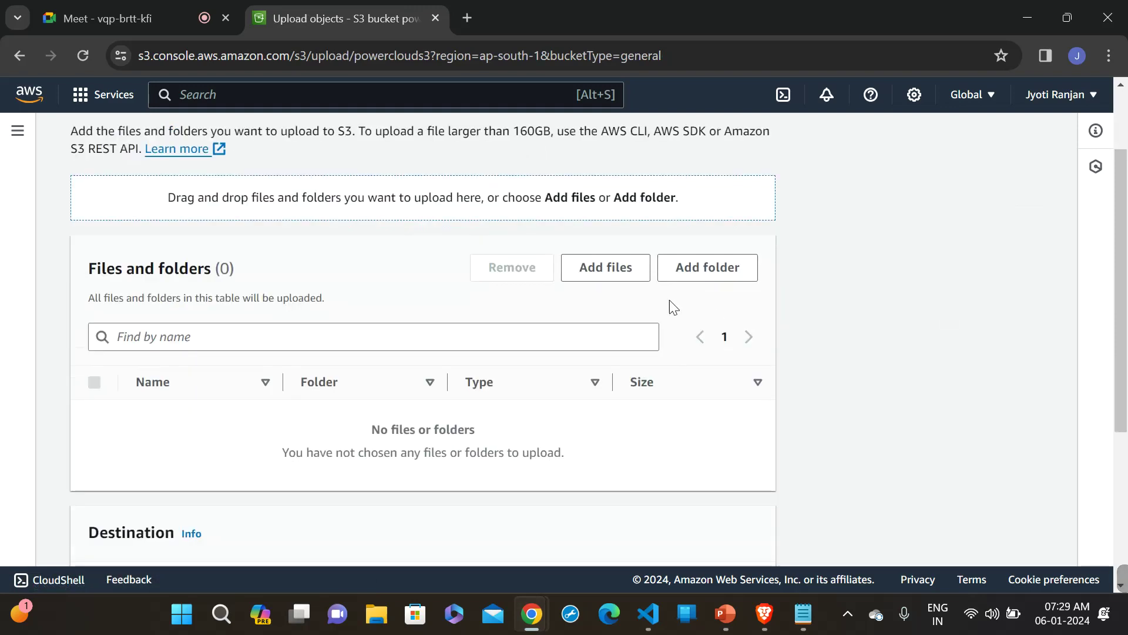
pyautogui.click(602, 286)
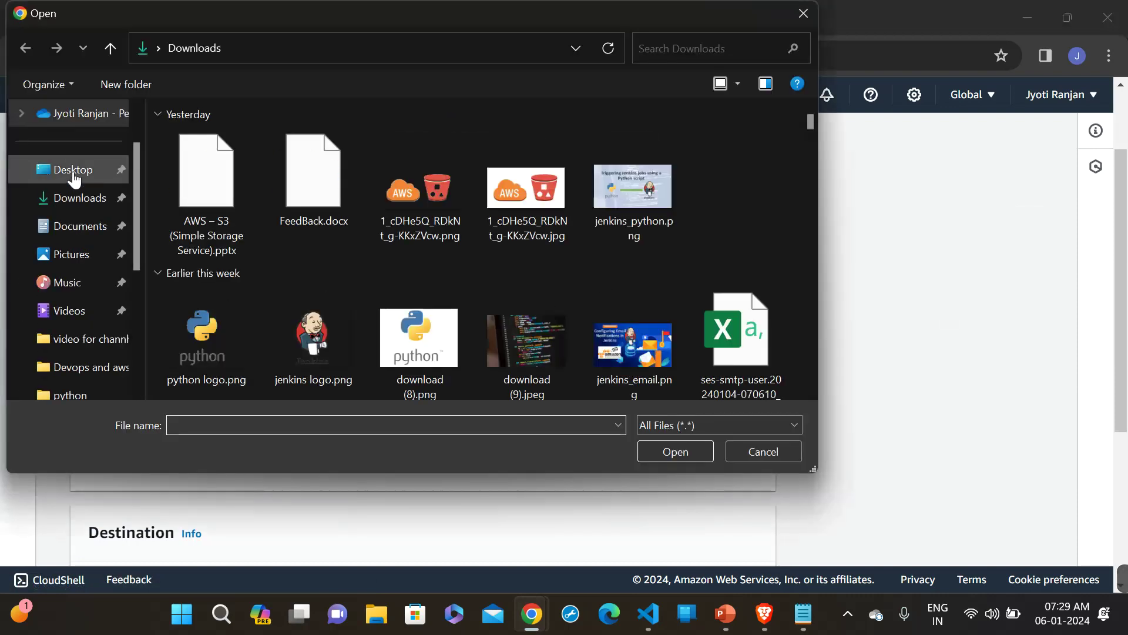
pyautogui.click(74, 175)
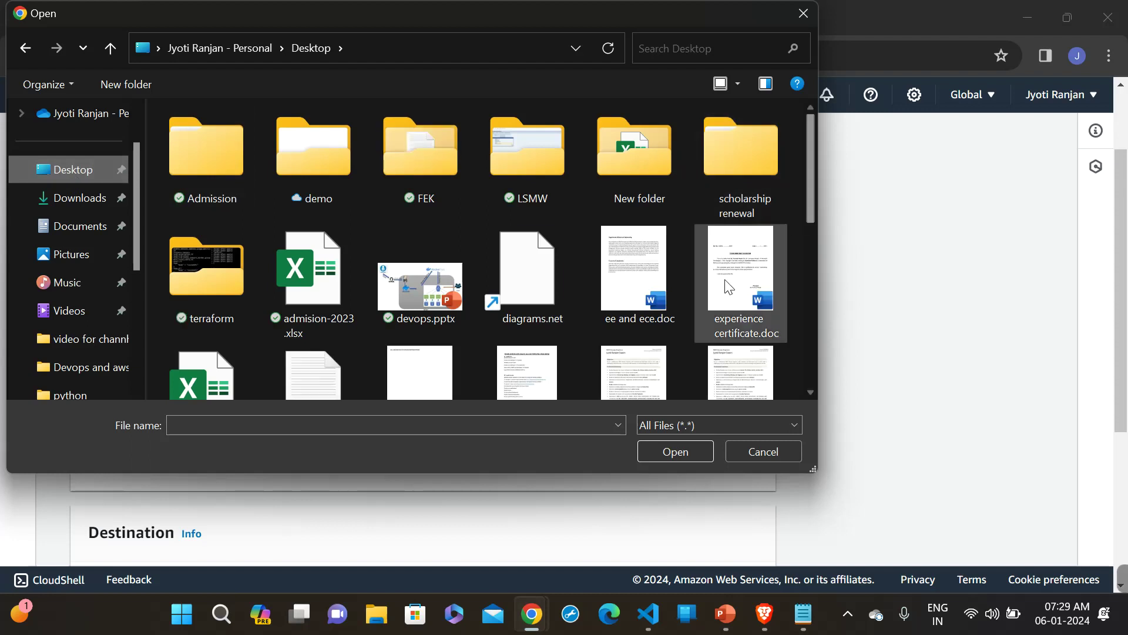
pyautogui.click(728, 286)
pyautogui.press('p')
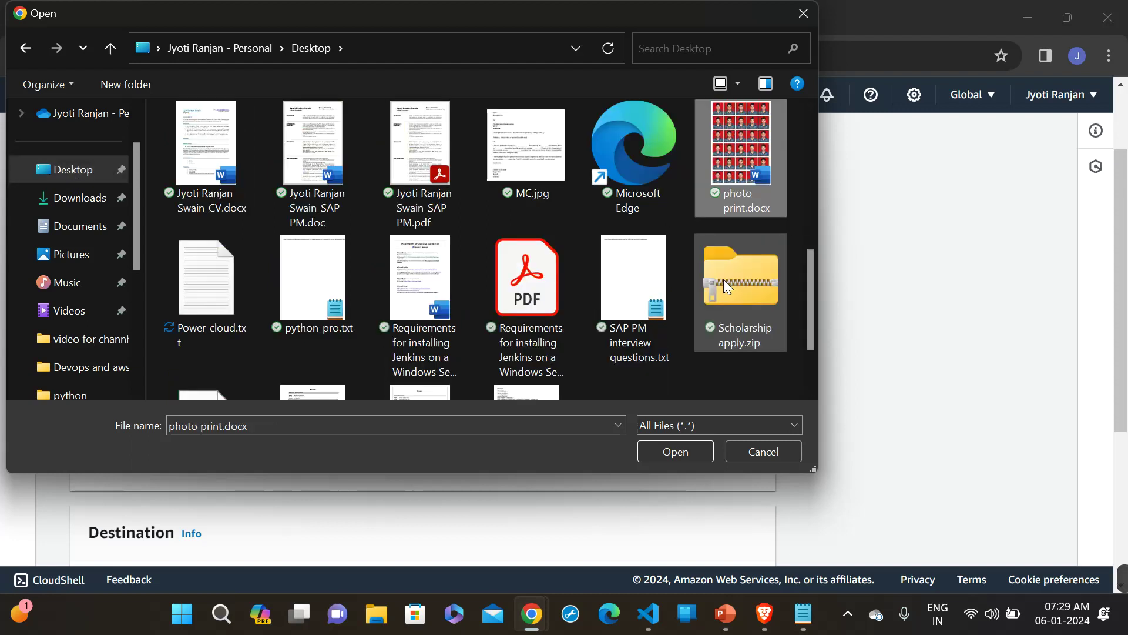
pyautogui.click(208, 319)
pyautogui.doubleClick(208, 319)
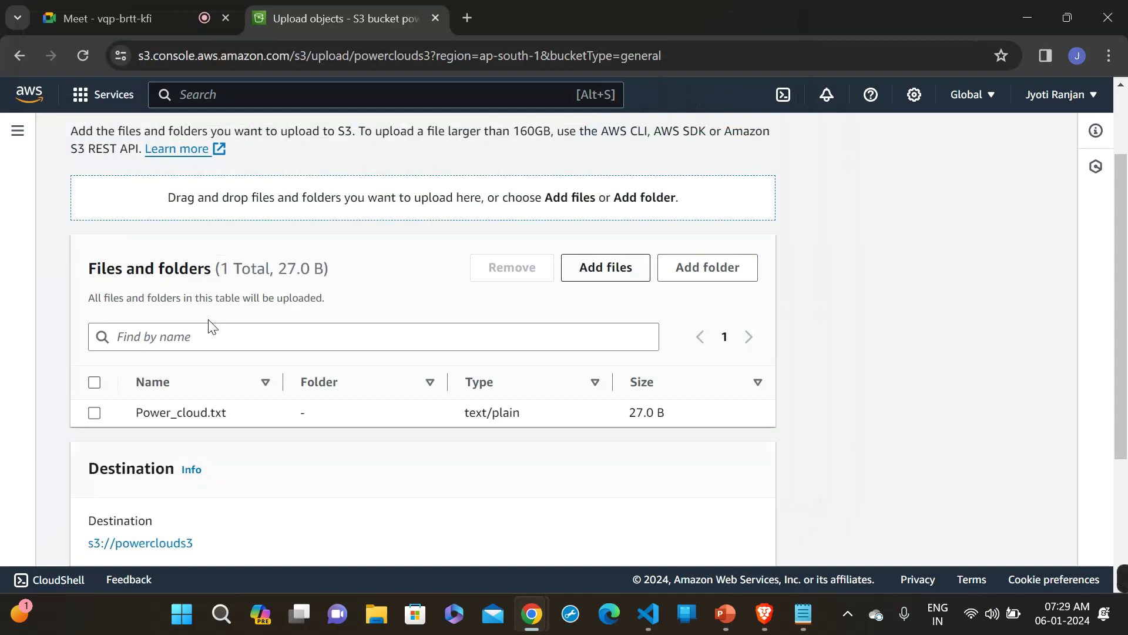
# - Expand the destination details and permissions of the upload and review the bucket settings and access control list options
pyautogui.scroll(-3, 386, 386)
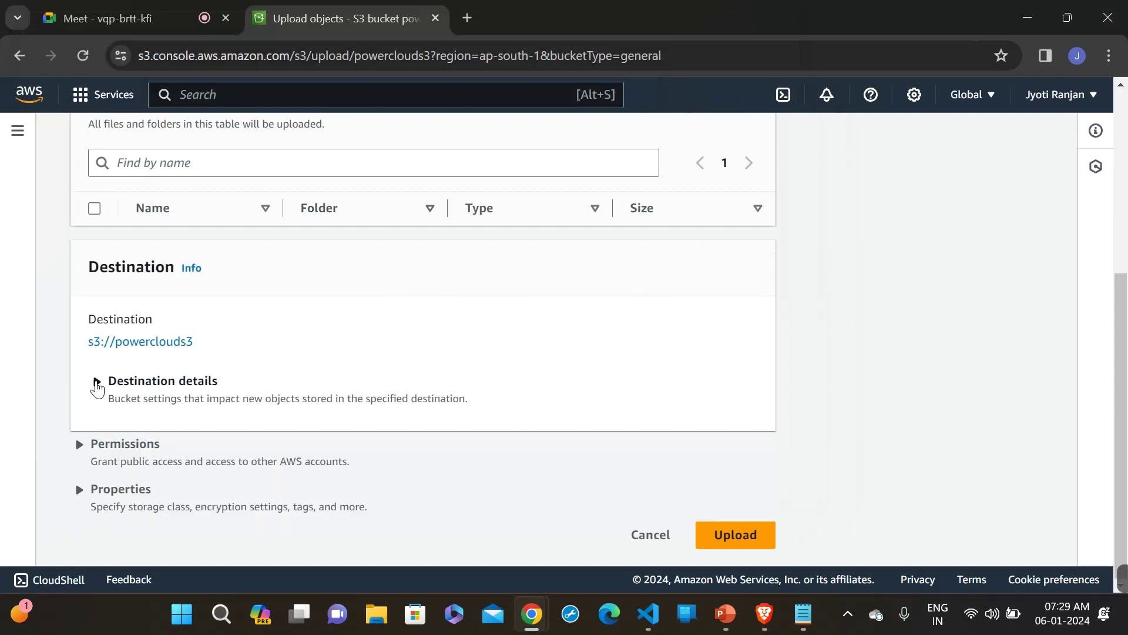
pyautogui.click(96, 385)
pyautogui.scroll(-4, 307, 355)
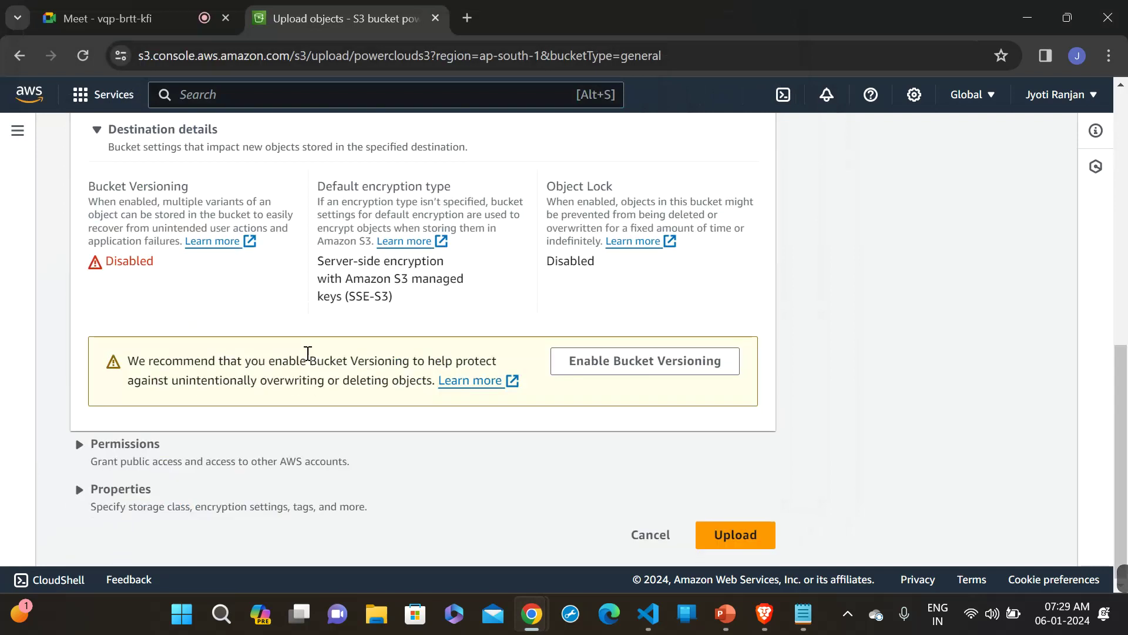
pyautogui.click(77, 446)
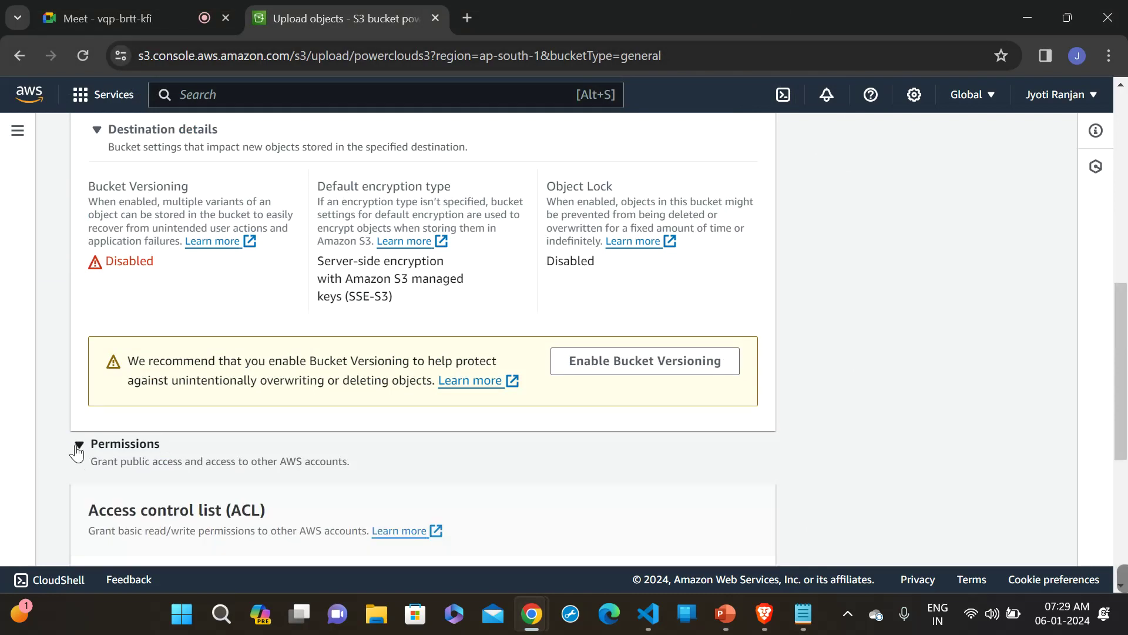
pyautogui.scroll(-5, 230, 414)
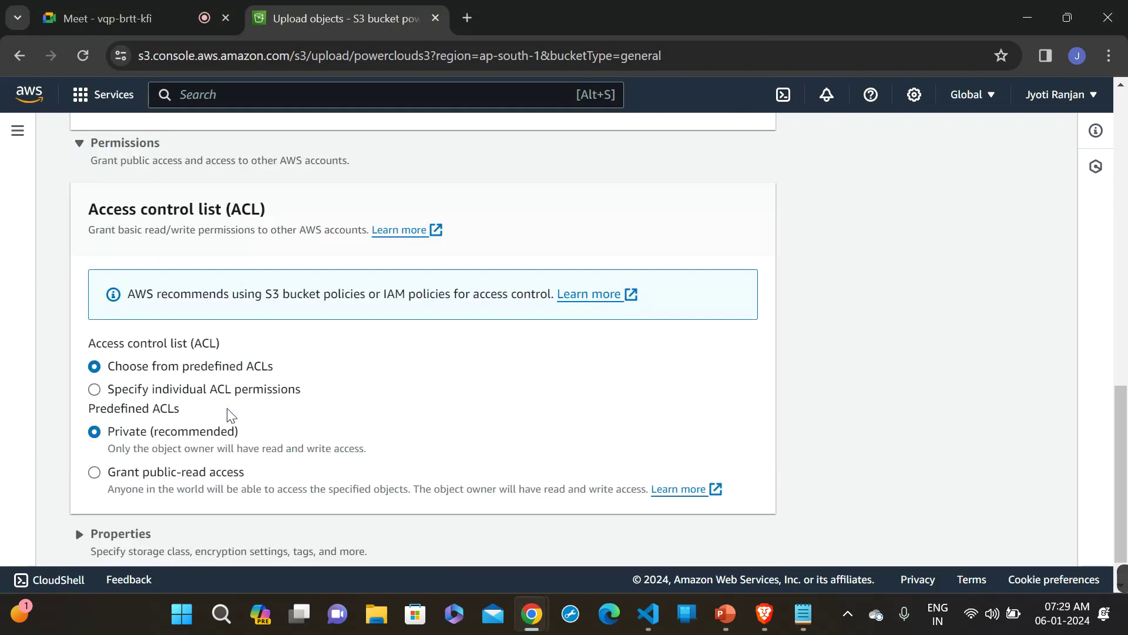
pyautogui.scroll(-1, 230, 414)
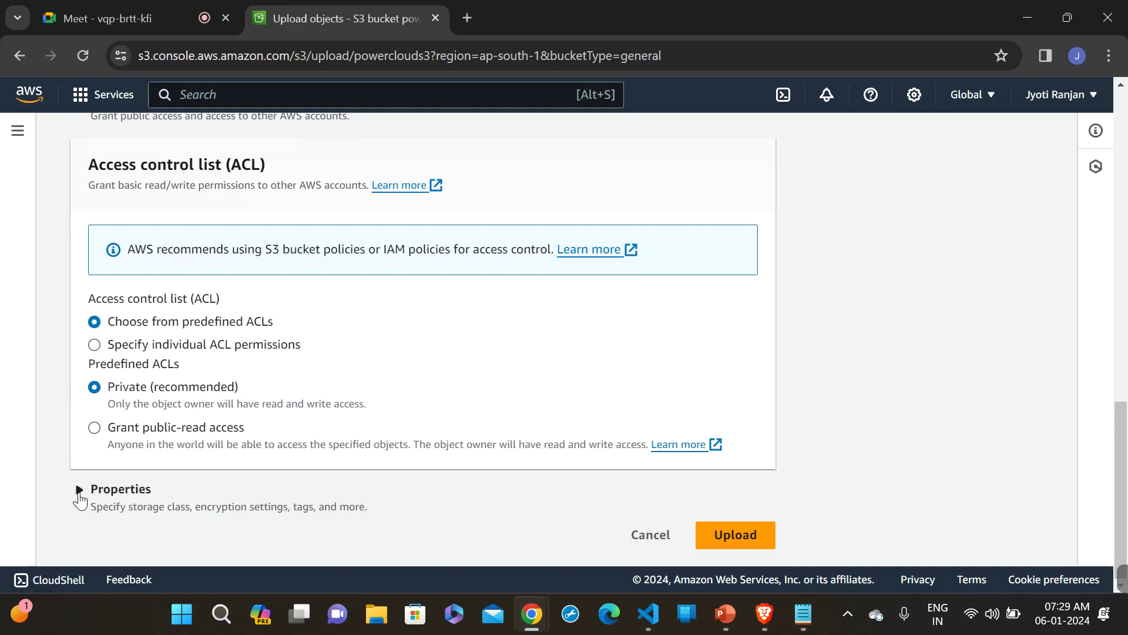
# - Expand the upload properties, examine the available storage classes and their intended uses, and collapse the section again
pyautogui.click(81, 497)
pyautogui.scroll(-3, 368, 411)
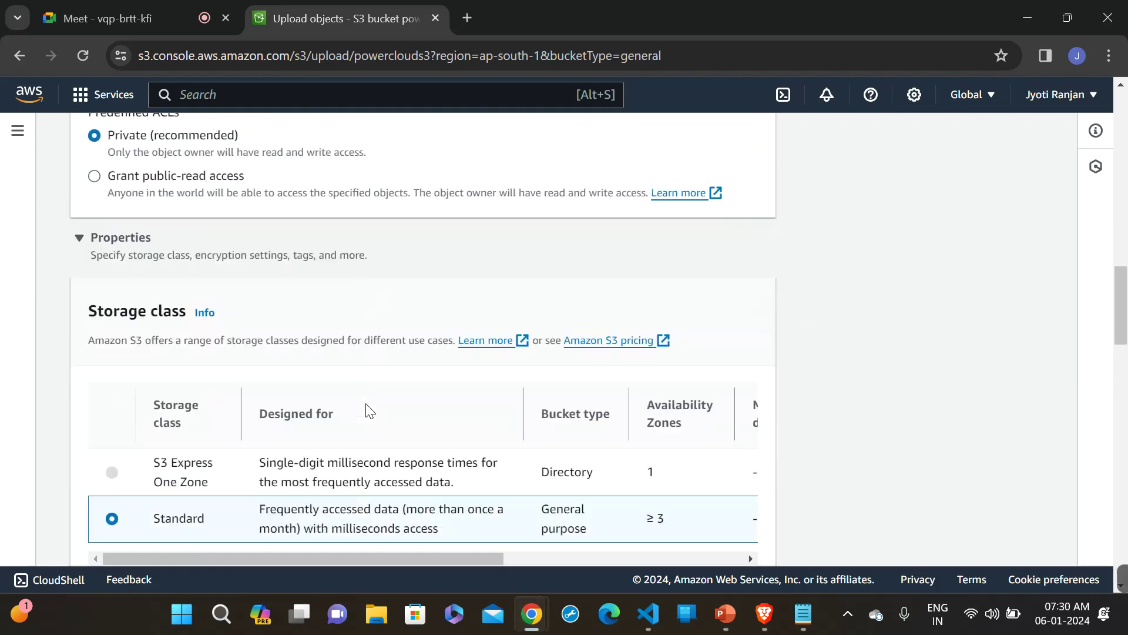
pyautogui.scroll(-2, 368, 410)
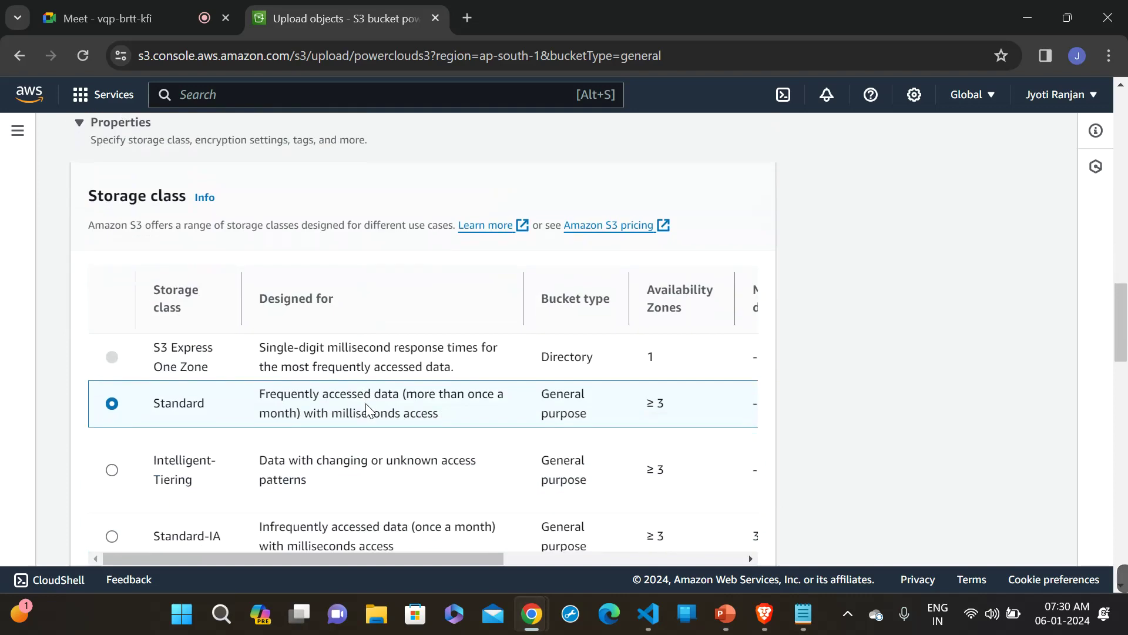
pyautogui.scroll(1, 367, 409)
pyautogui.rightClick(366, 404)
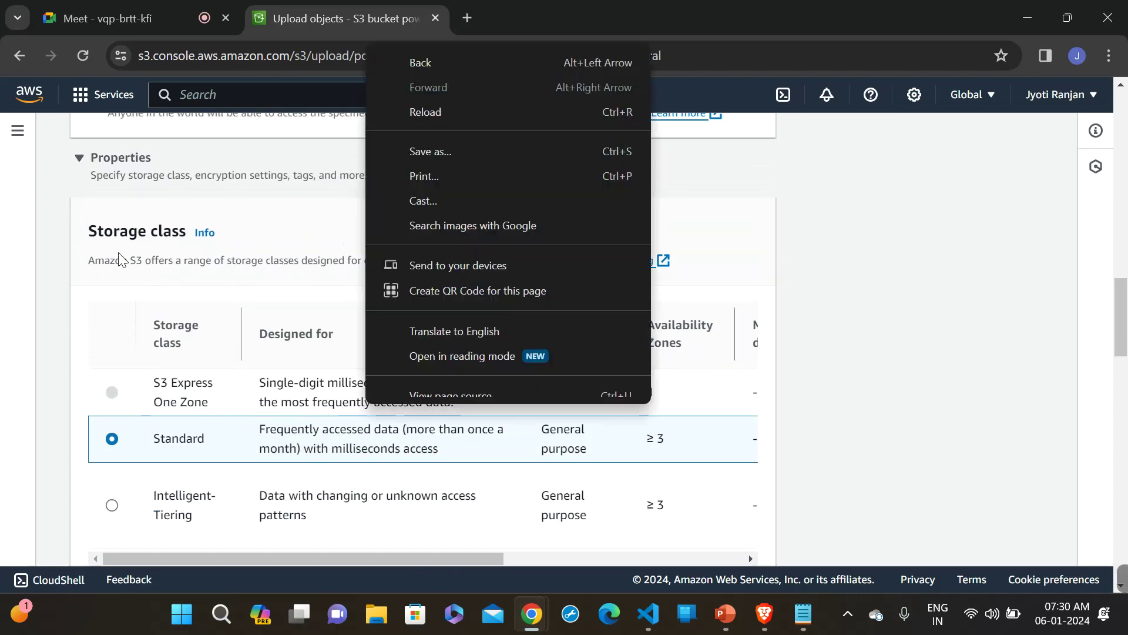
pyautogui.click(927, 201)
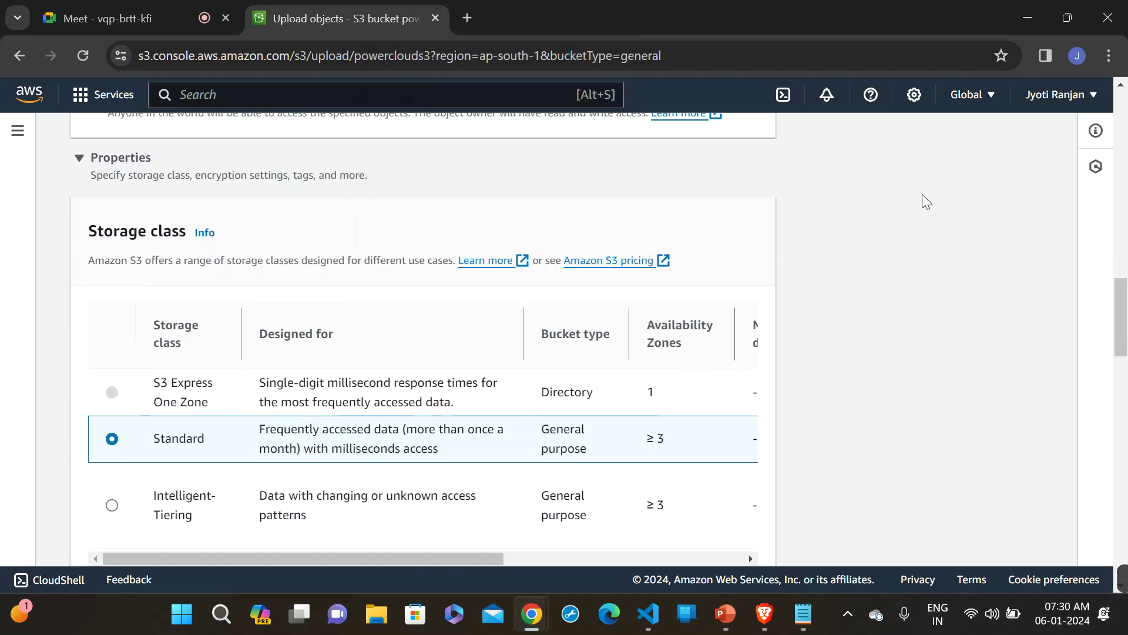
pyautogui.scroll(-1, 922, 196)
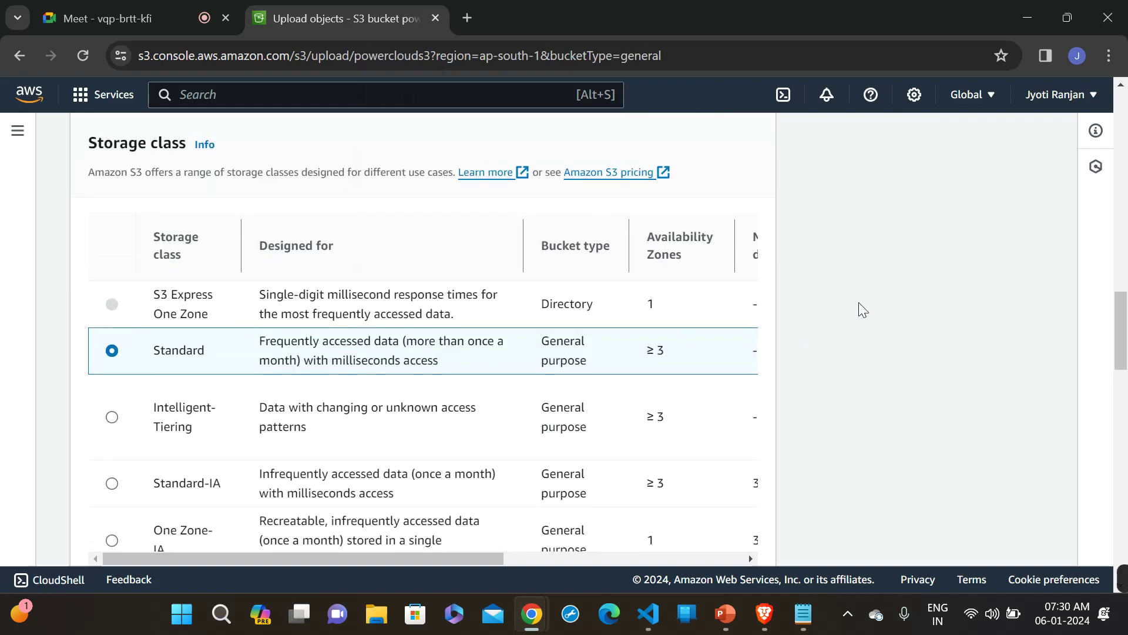
pyautogui.scroll(-1, 859, 302)
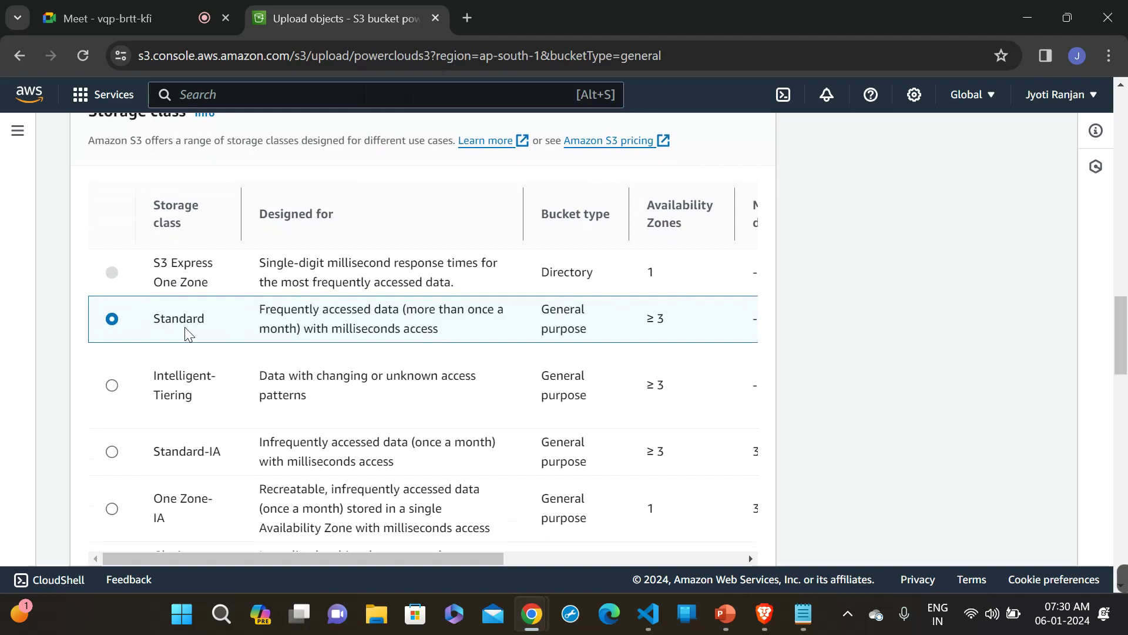
pyautogui.scroll(-3, 266, 458)
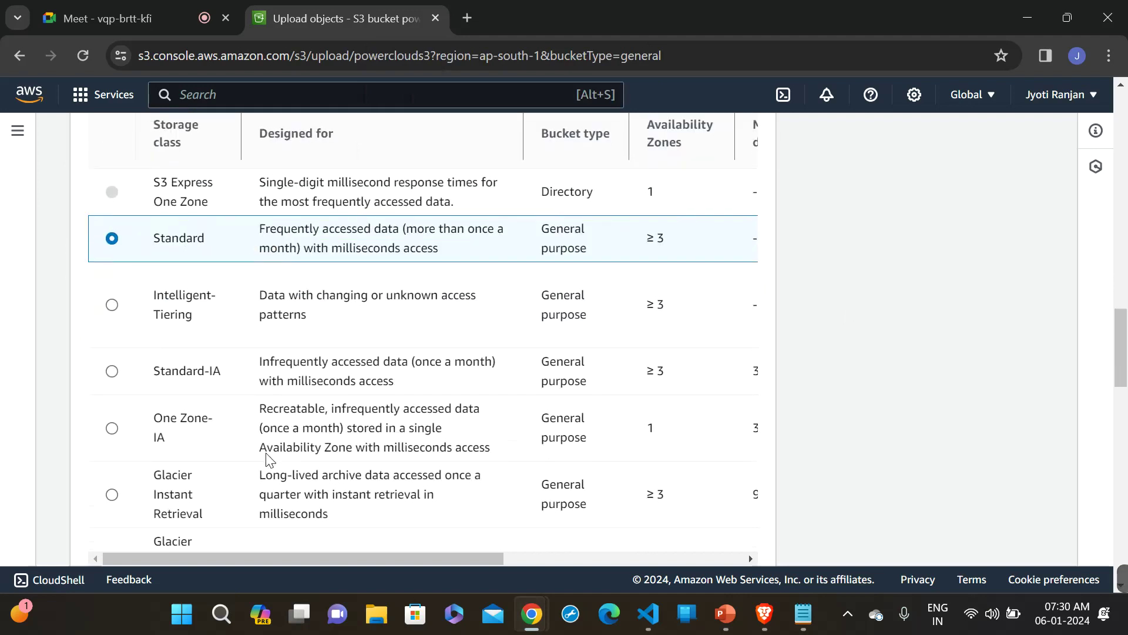
pyautogui.scroll(-1, 266, 458)
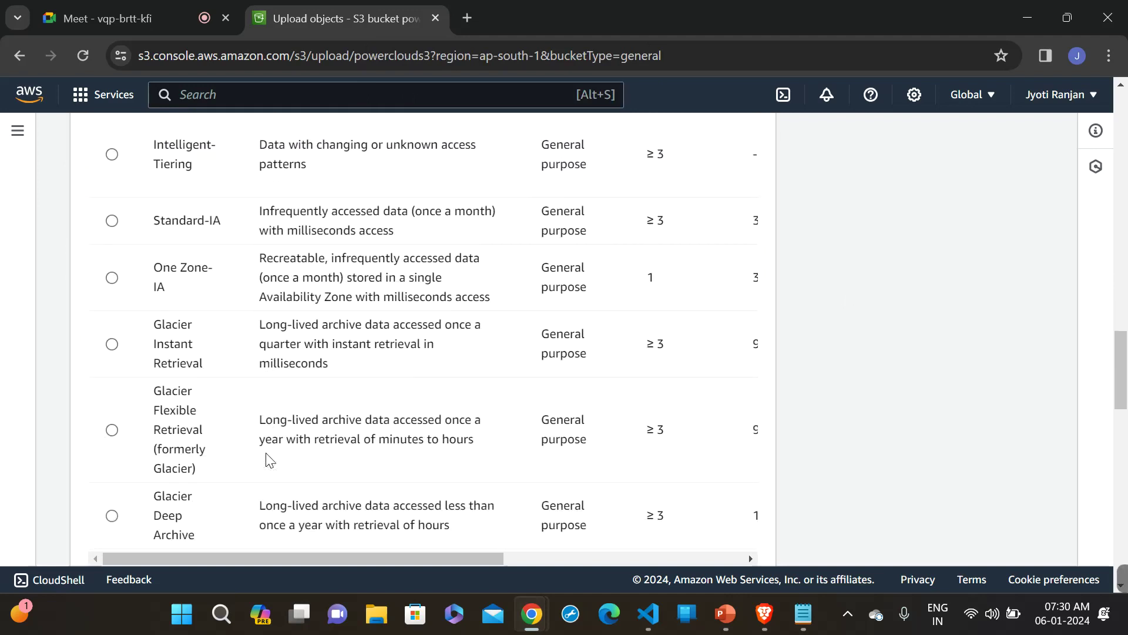
pyautogui.rightClick(267, 458)
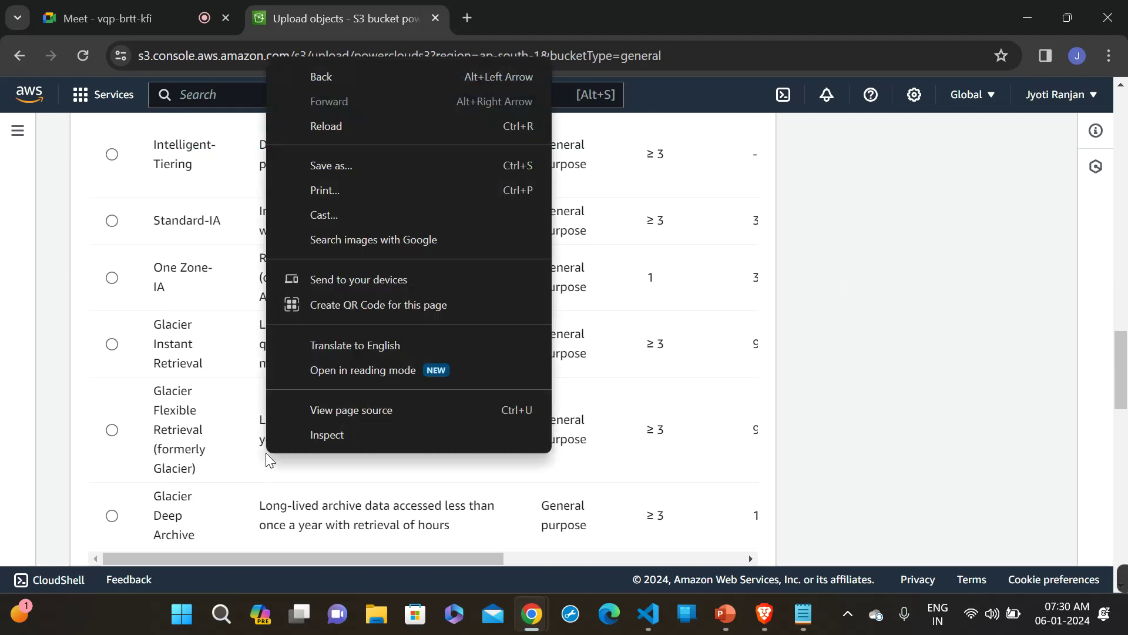
pyautogui.click(893, 293)
pyautogui.scroll(3, 640, 290)
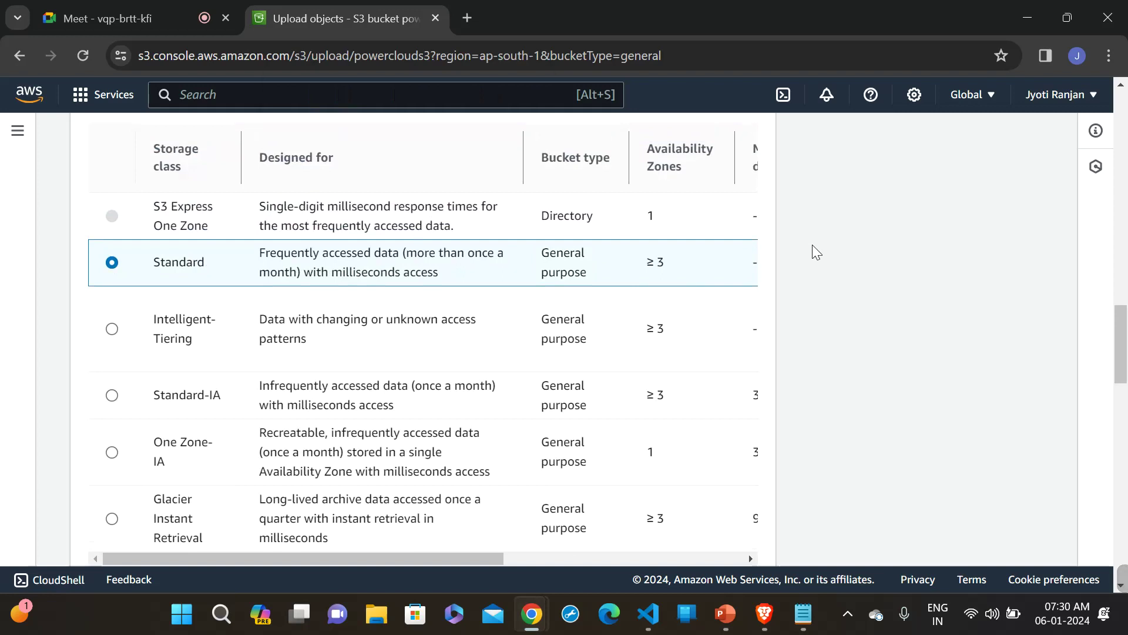
pyautogui.scroll(-1, 812, 246)
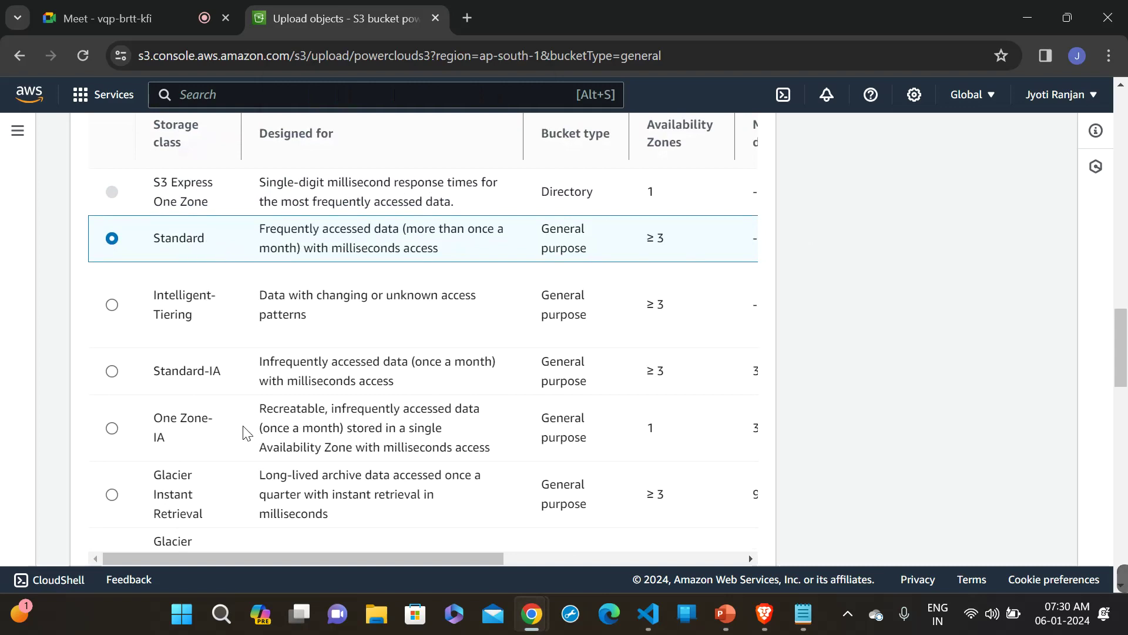
pyautogui.scroll(4, 280, 344)
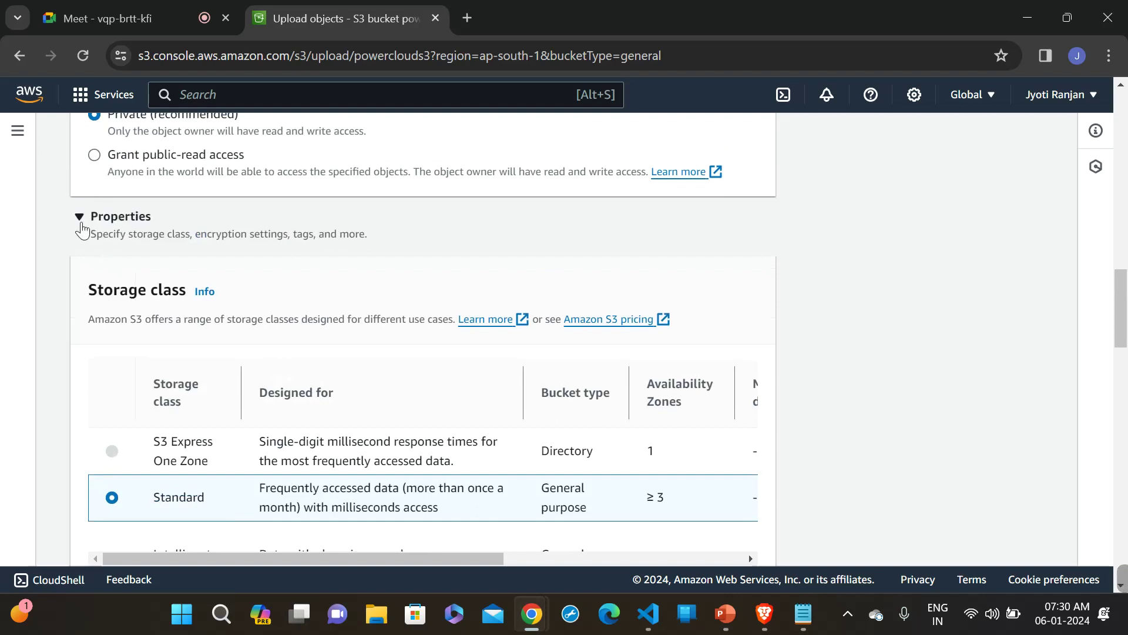
pyautogui.click(80, 217)
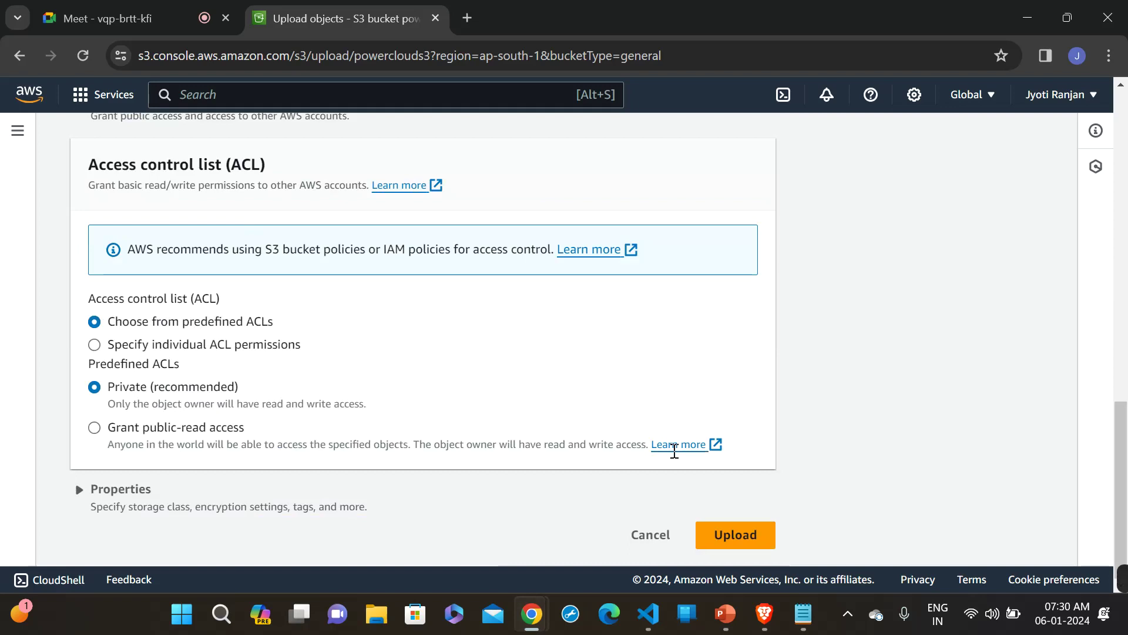
# - Upload the file to the powerclouds3 bucket and close the upload status page
pyautogui.click(739, 540)
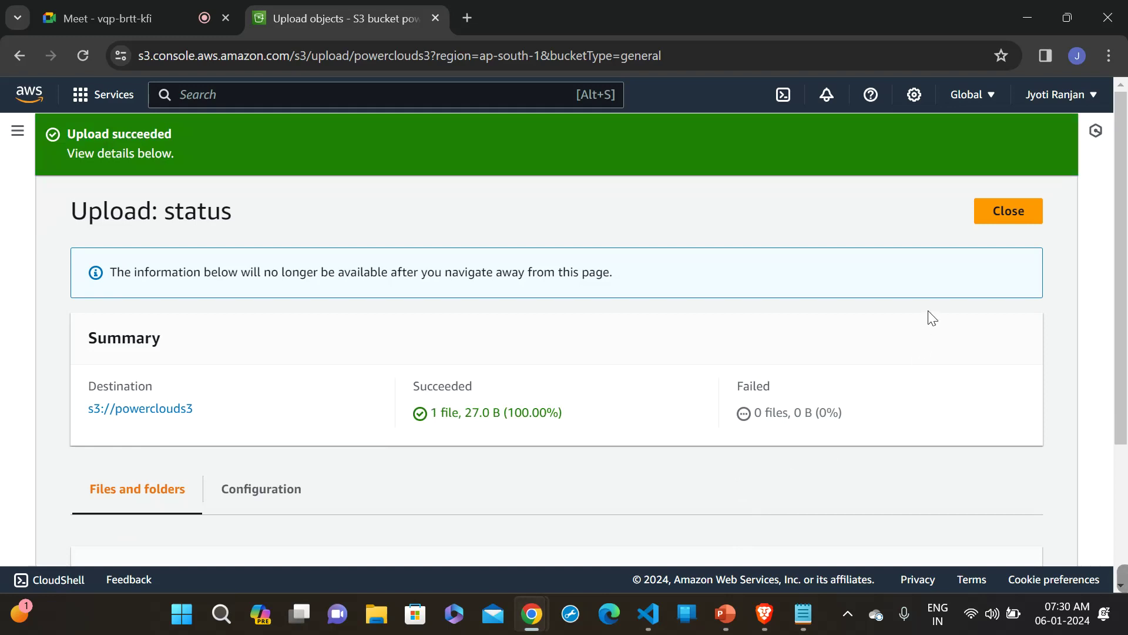
pyautogui.click(1000, 217)
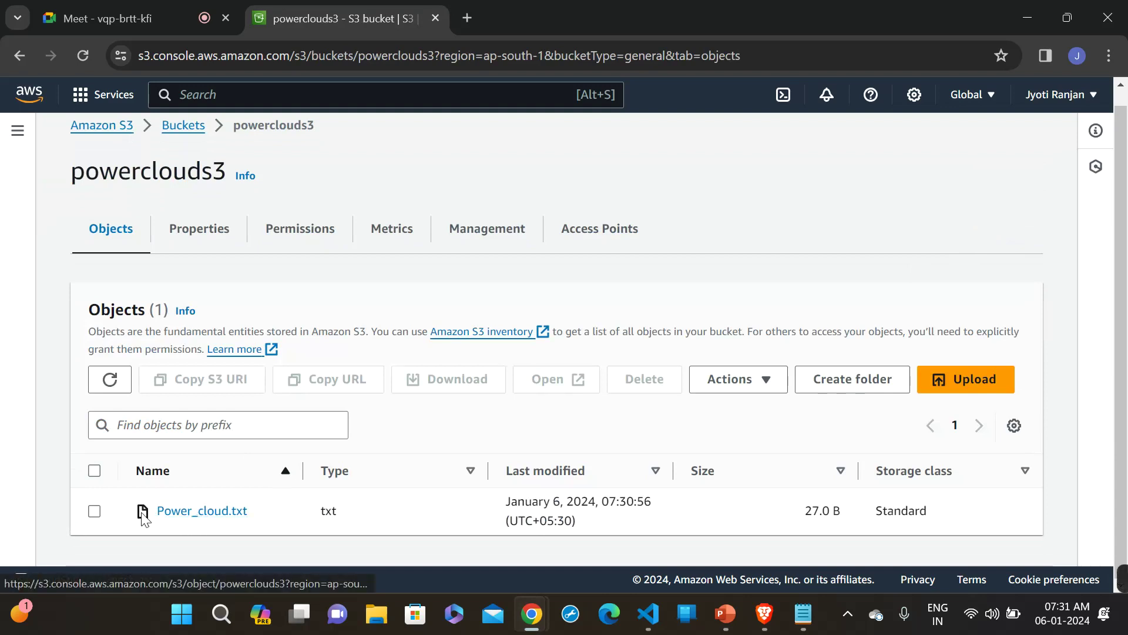
# - Select the Power_cloud.txt object, open it in a new browser tab to view its text, and return to the bucket page
pyautogui.click(95, 513)
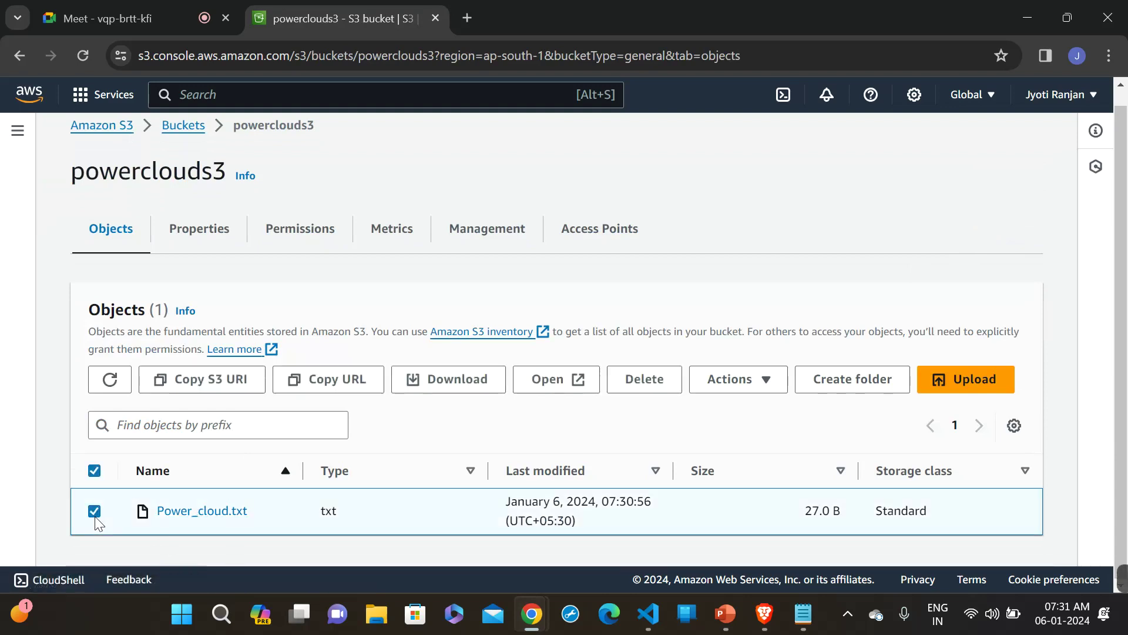
pyautogui.click(95, 516)
pyautogui.click(92, 517)
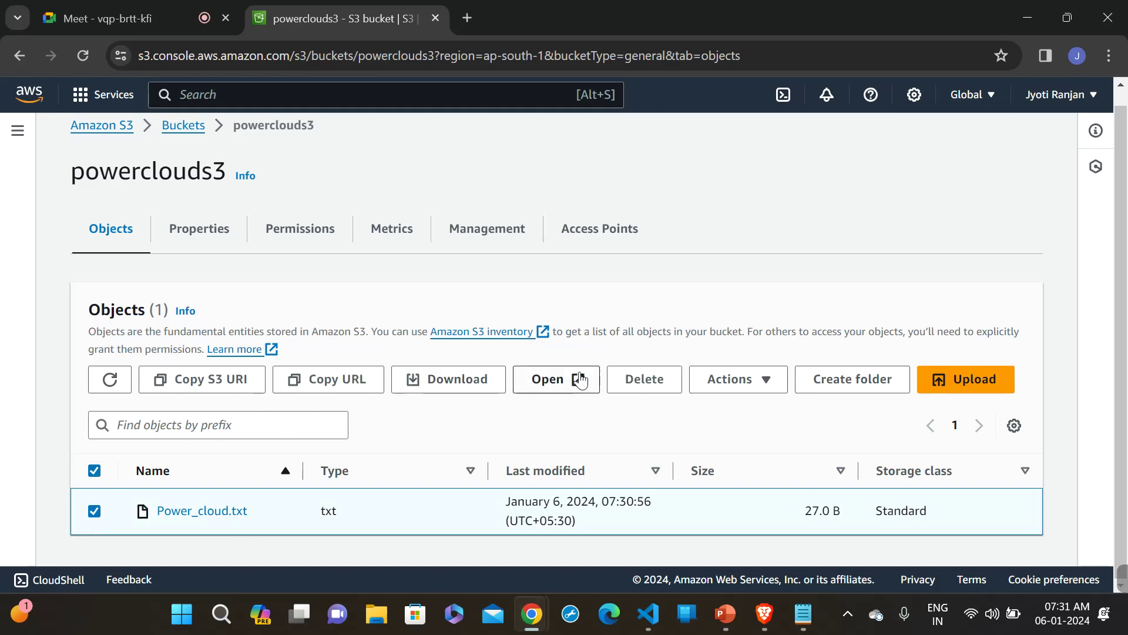
pyautogui.click(547, 385)
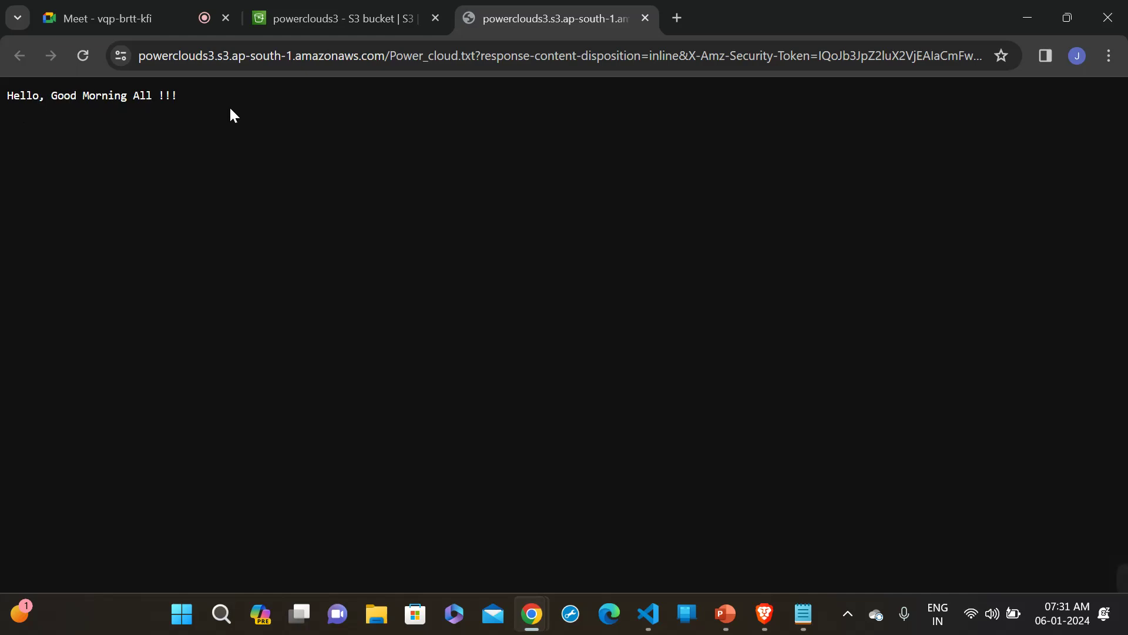
pyautogui.click(353, 8)
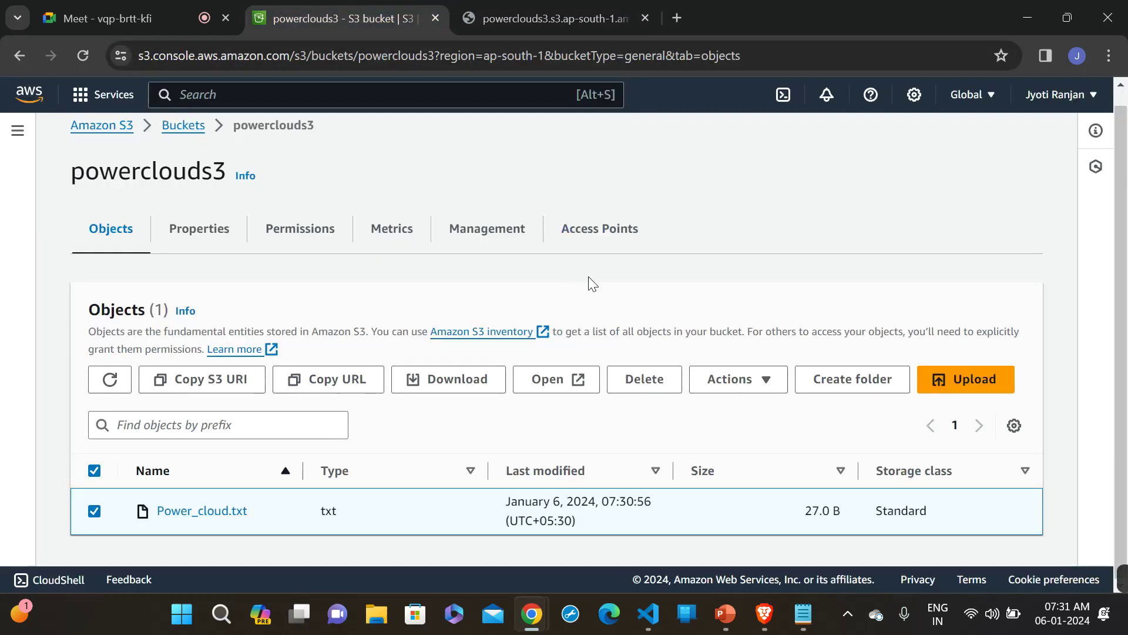
# - Switch to Notepad, add the second line "How are you?" to Power_cloud.txt, save the file and minimize the window
pyautogui.click(804, 617)
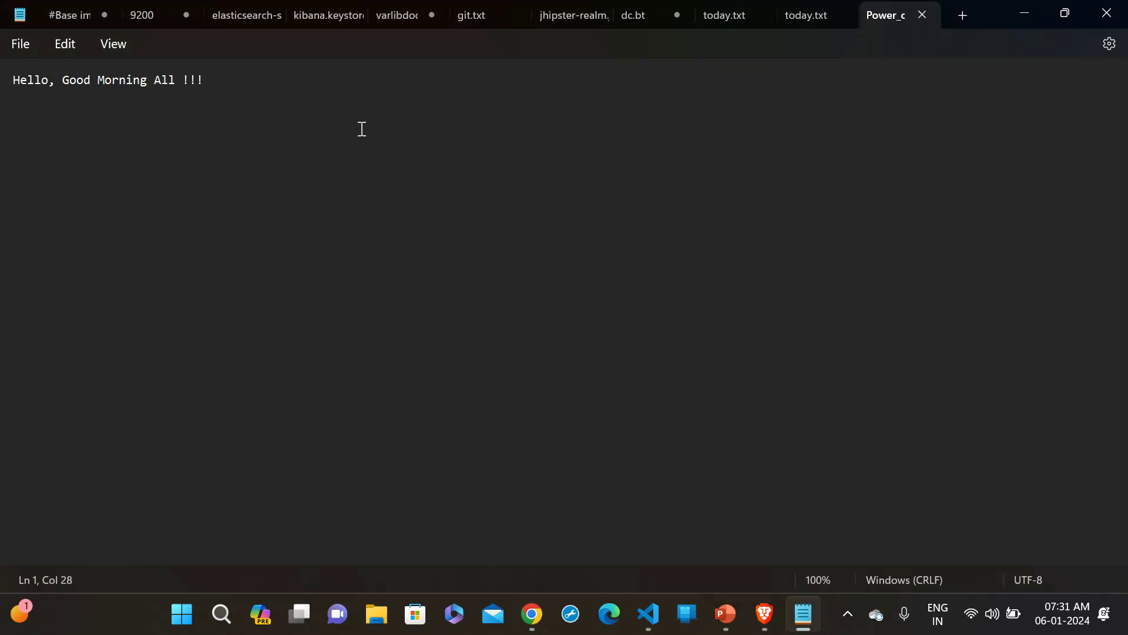
pyautogui.press('Return')
pyautogui.write('How are you')
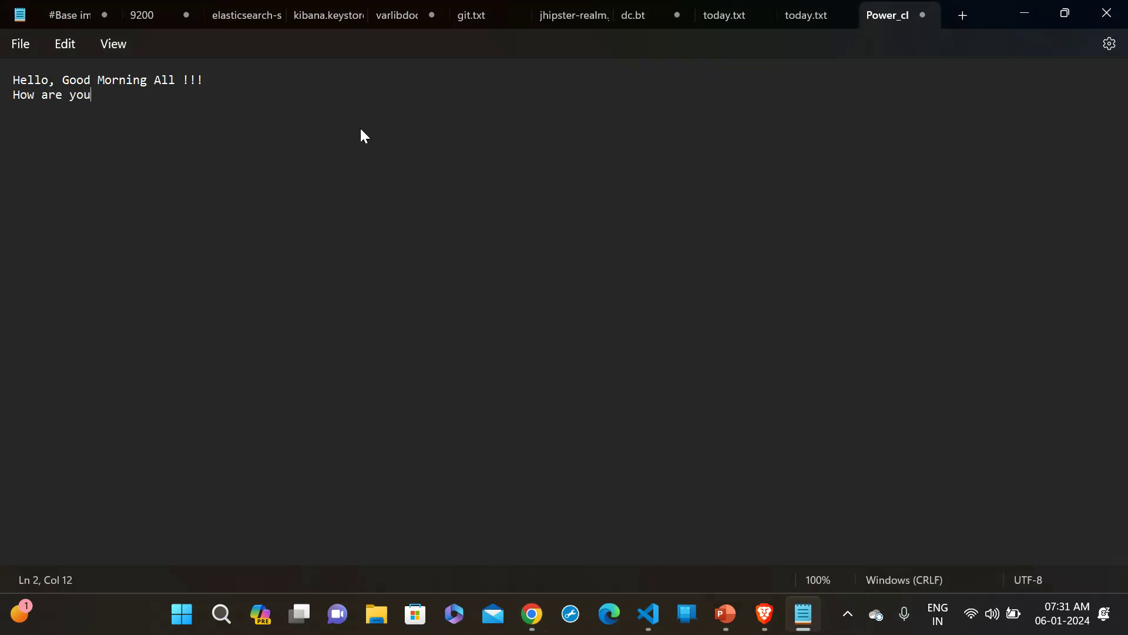
pyautogui.write('?')
pyautogui.hotkey('ctrl', 's')
pyautogui.click(1022, 23)
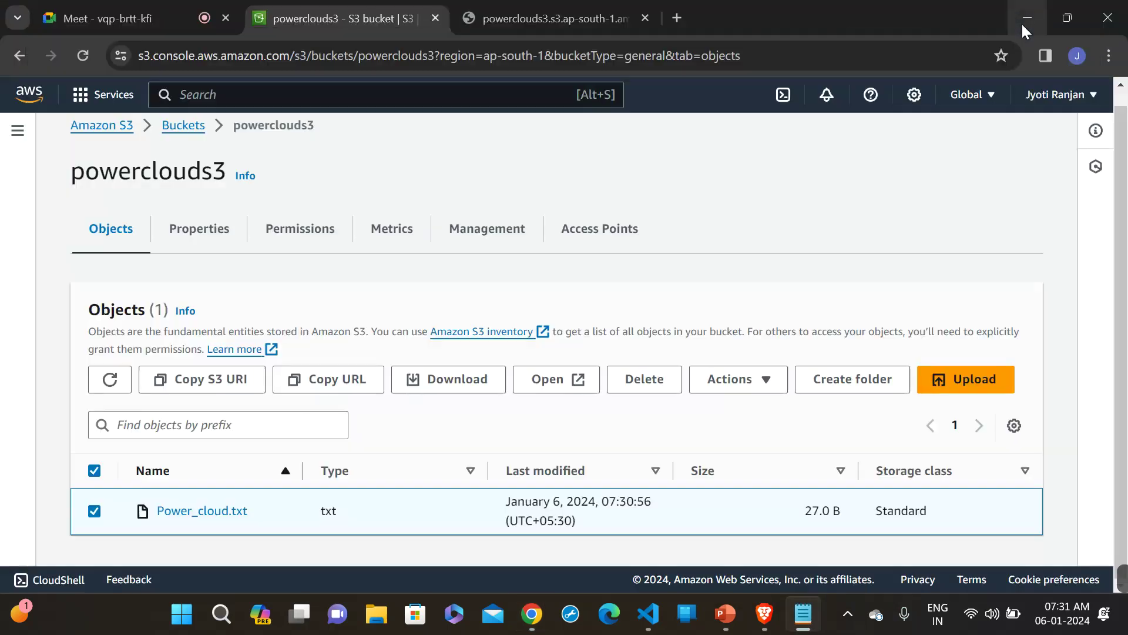
# - Check the text of the uploaded Power_cloud.txt in its browser tab and return to the bucket page
pyautogui.click(582, 10)
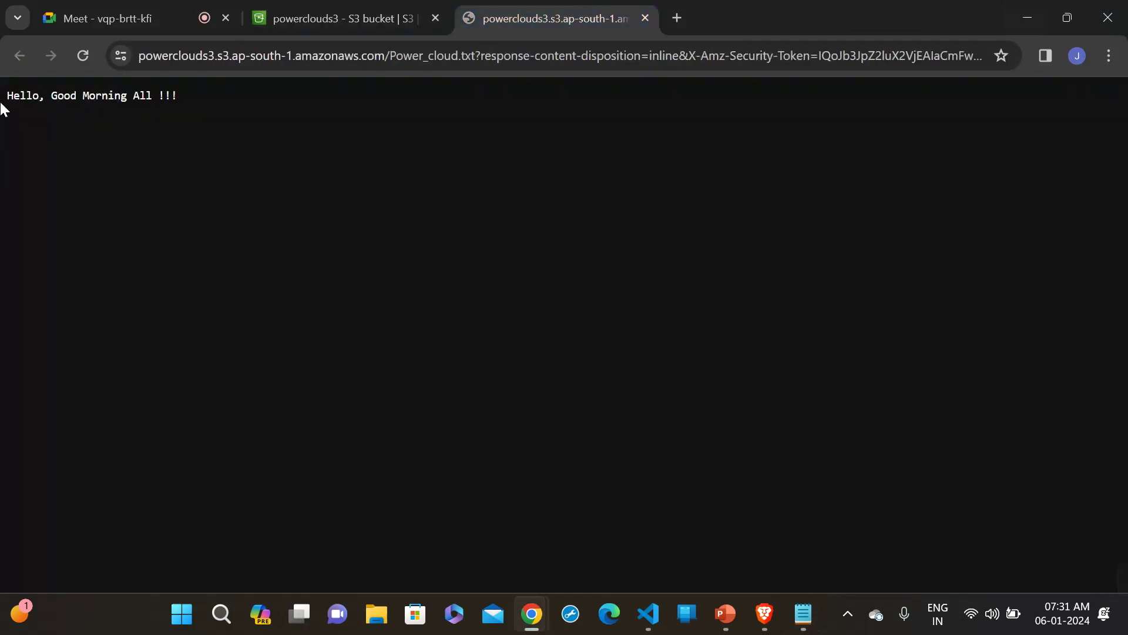
pyautogui.moveTo(2, 102); pyautogui.dragTo(158, 112)
pyautogui.click(209, 113)
pyautogui.click(347, 16)
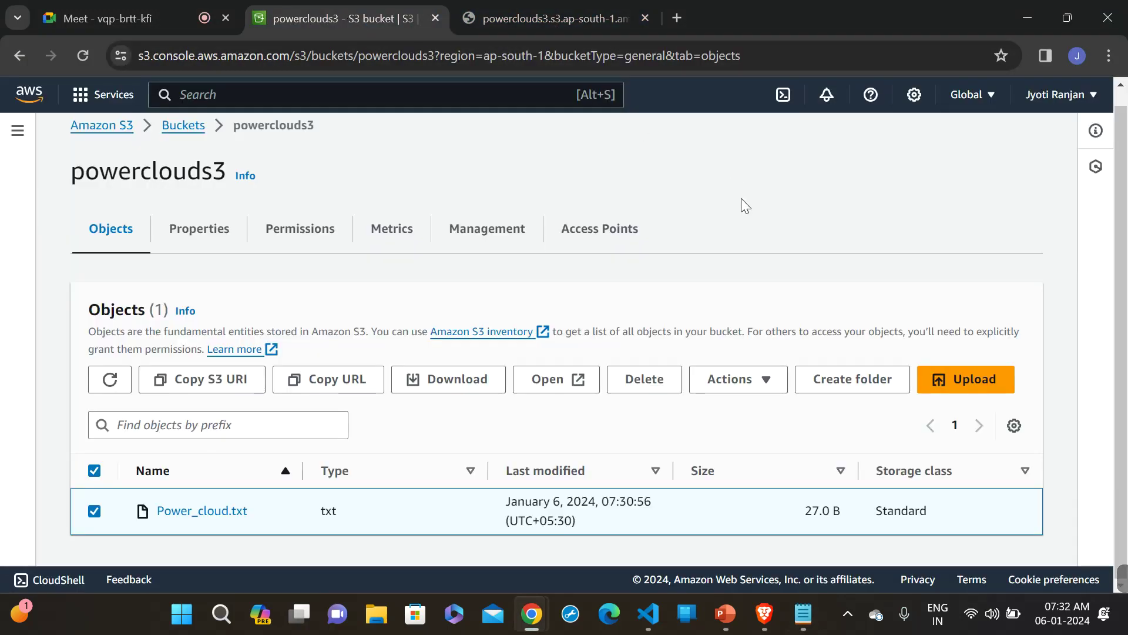
# - Start another upload to the powerclouds3 bucket and add the edited Power_cloud.txt from the Desktop folder
pyautogui.click(804, 626)
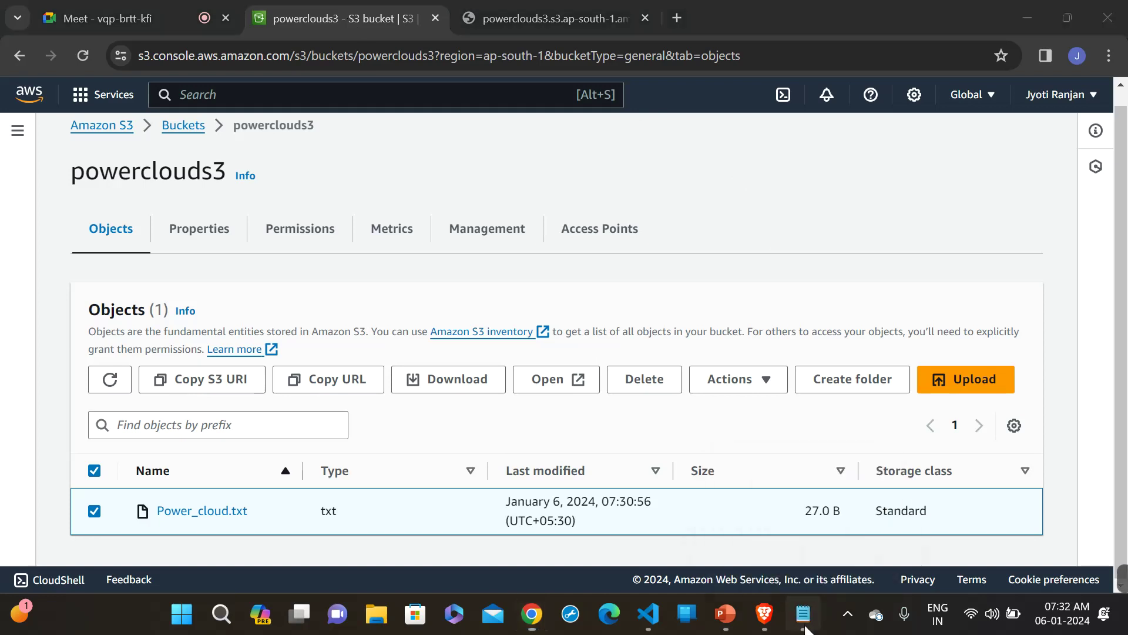
pyautogui.click(804, 626)
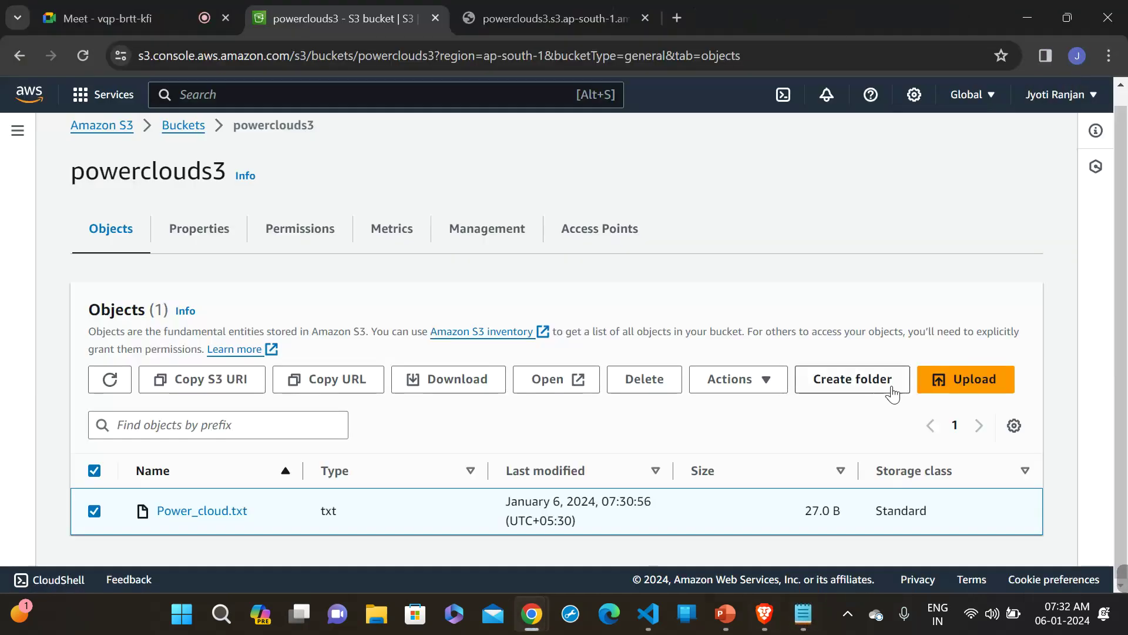
pyautogui.click(966, 388)
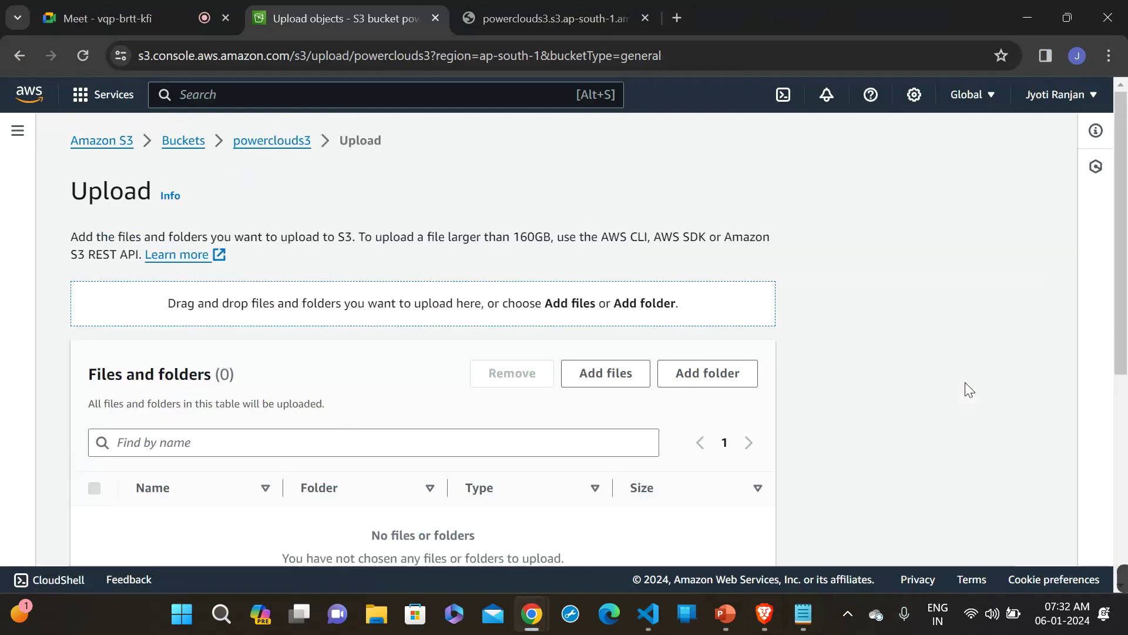
pyautogui.scroll(-1, 920, 355)
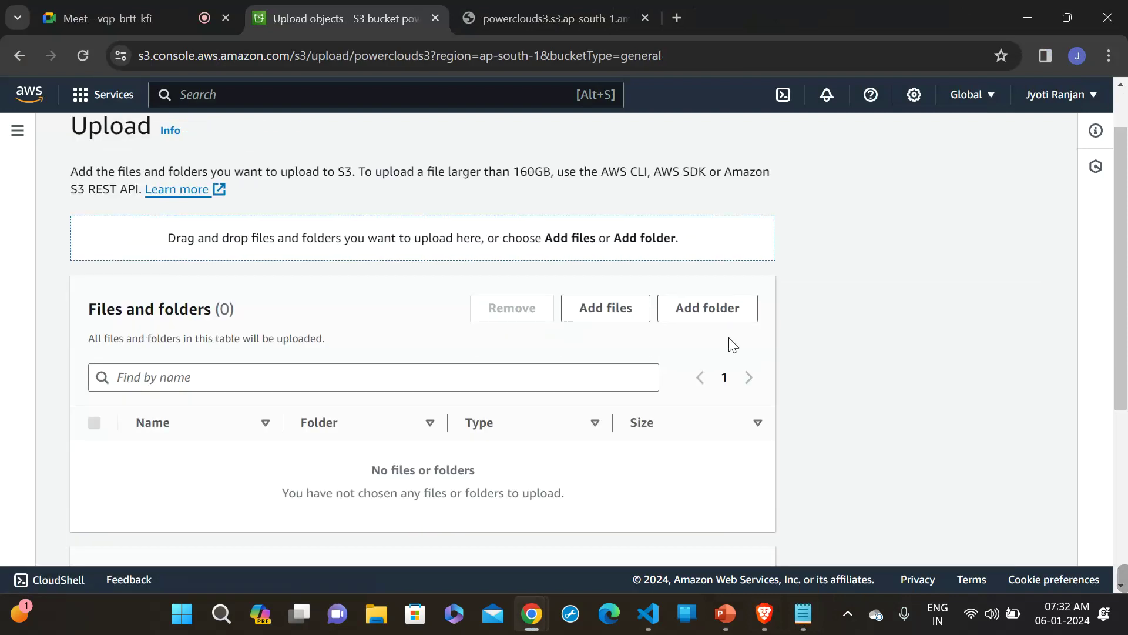
pyautogui.click(593, 318)
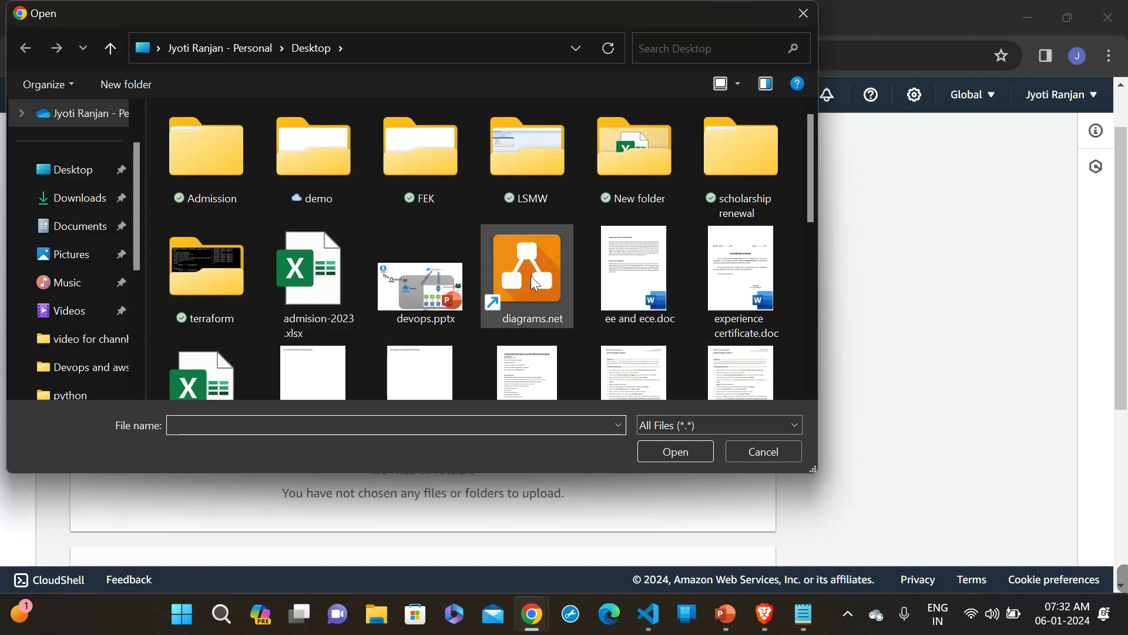
pyautogui.click(532, 283)
pyautogui.press('p')
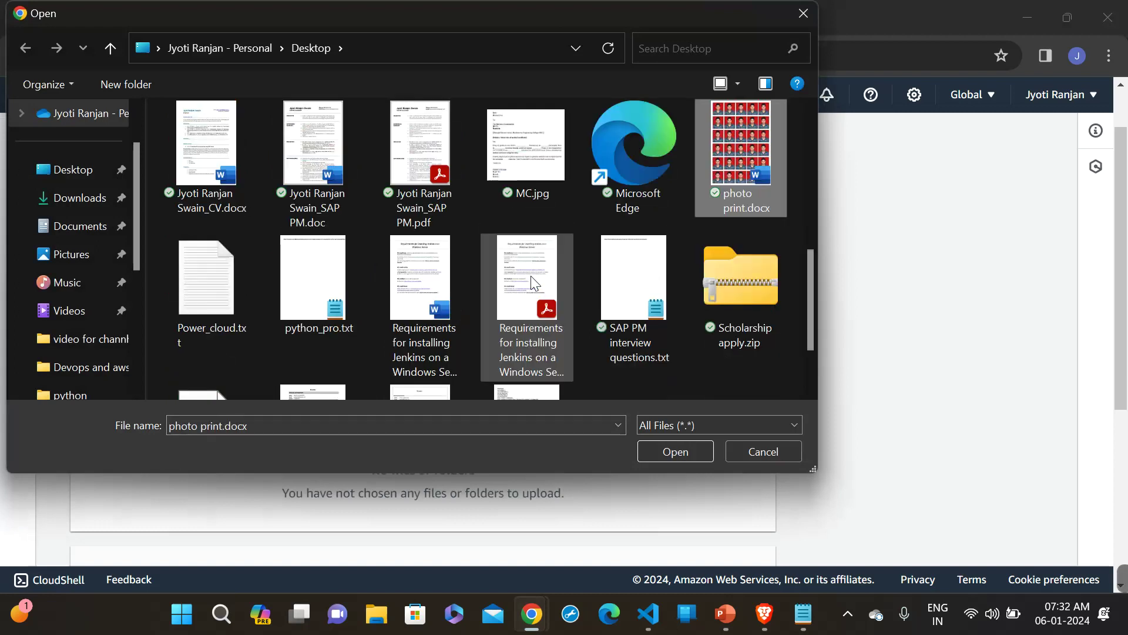
pyautogui.click(211, 287)
pyautogui.doubleClick(209, 282)
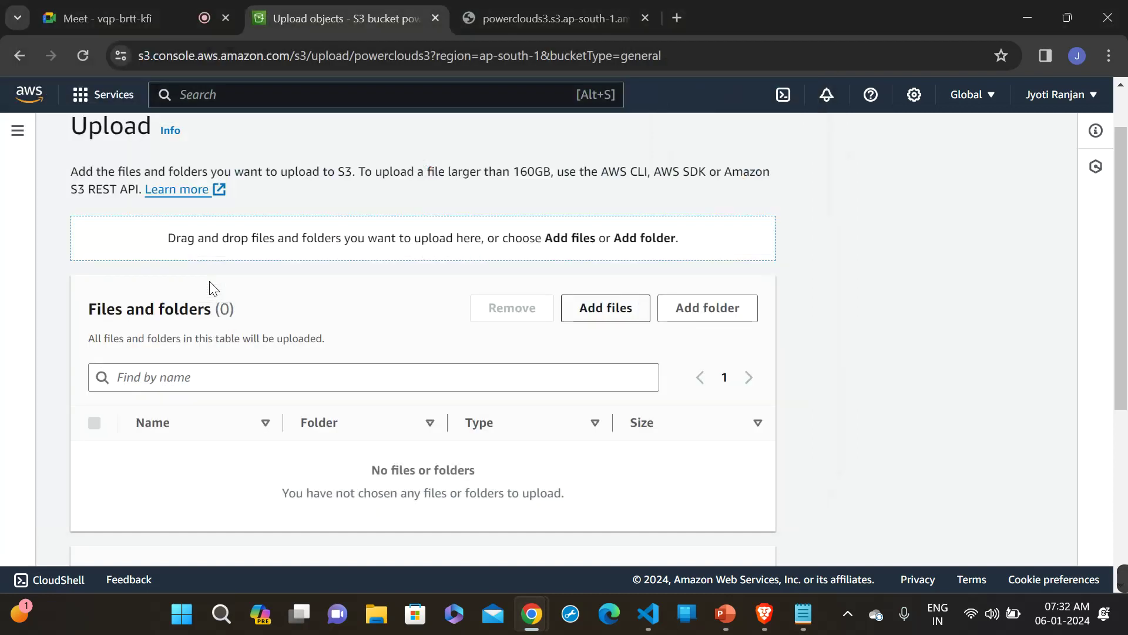
# - Upload the edited Power_cloud.txt to the bucket, closing the old object tab and the upload status page
pyautogui.scroll(-2, 724, 337)
pyautogui.scroll(-2, 724, 337)
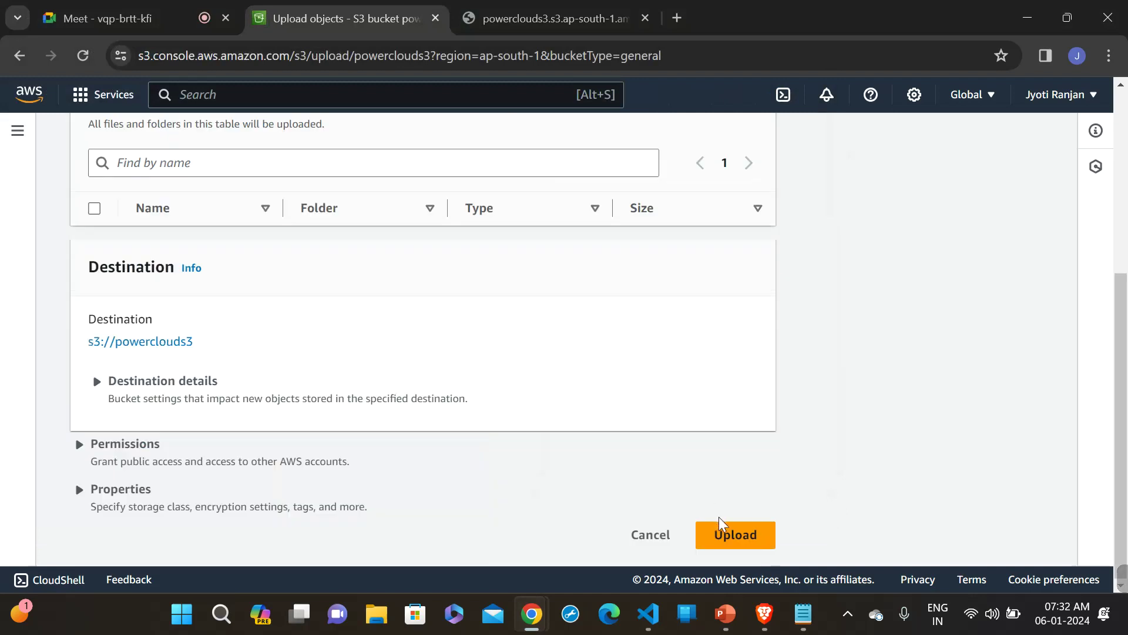
pyautogui.click(721, 539)
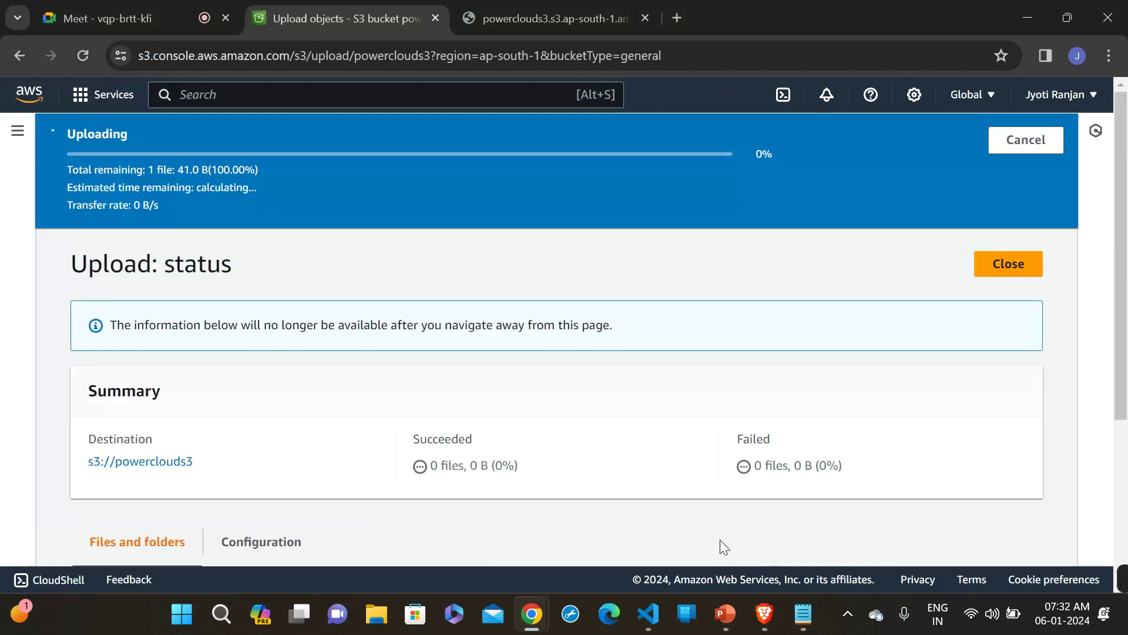
pyautogui.click(646, 19)
pyautogui.scroll(-3, 776, 311)
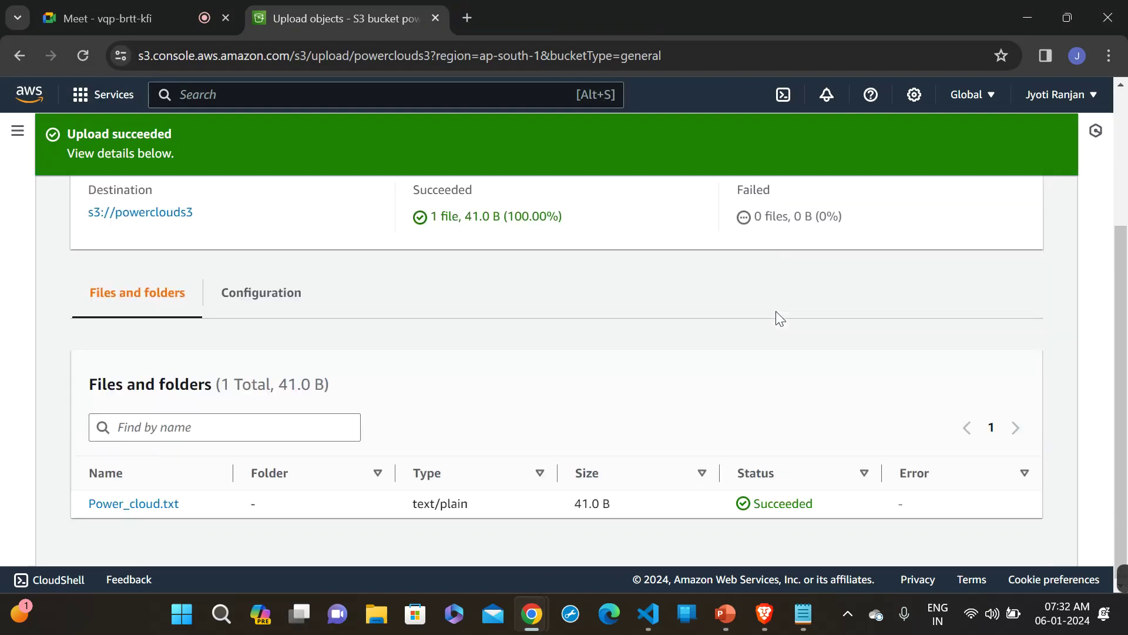
pyautogui.scroll(3, 776, 312)
pyautogui.click(990, 223)
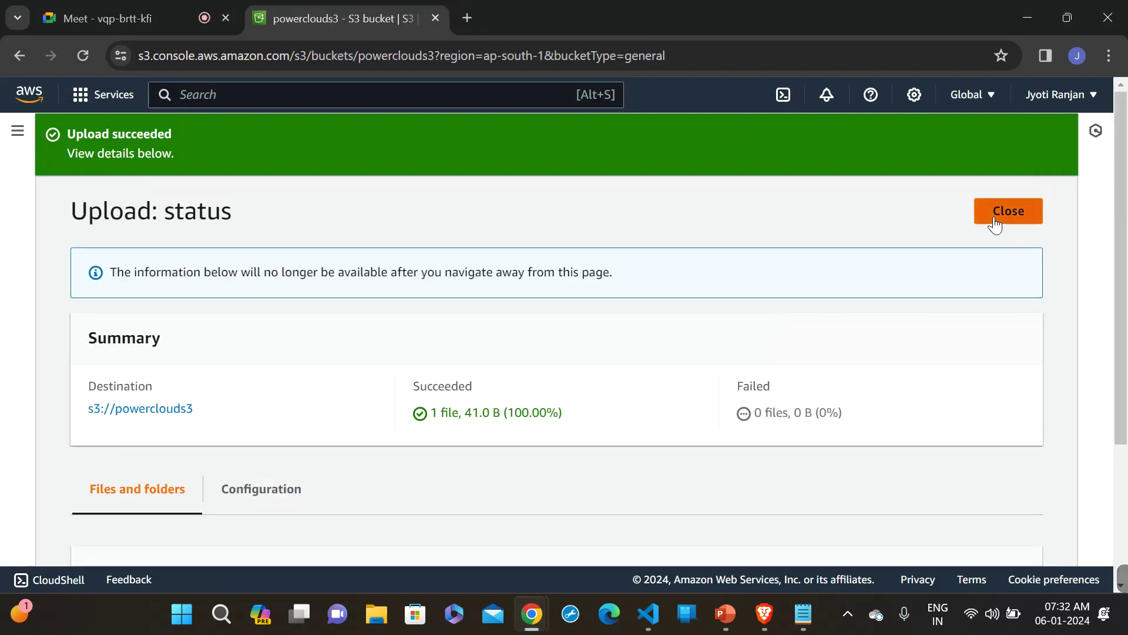
# - Select the re-uploaded Power_cloud.txt, open it in a browser tab to check its text, and close that tab
pyautogui.scroll(-1, 788, 335)
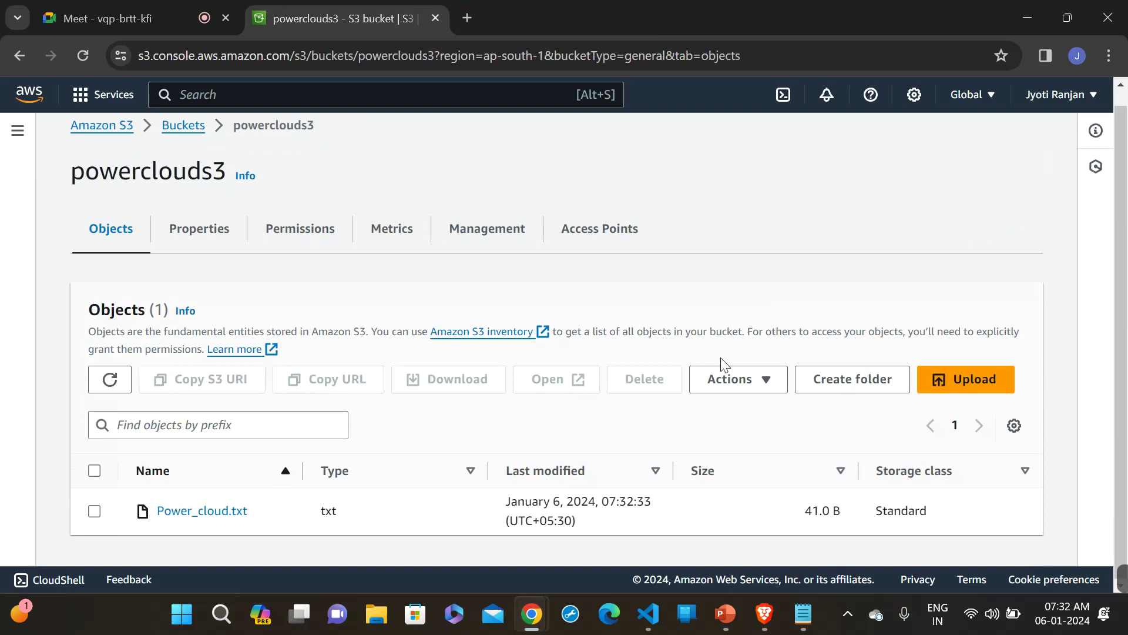
pyautogui.click(94, 511)
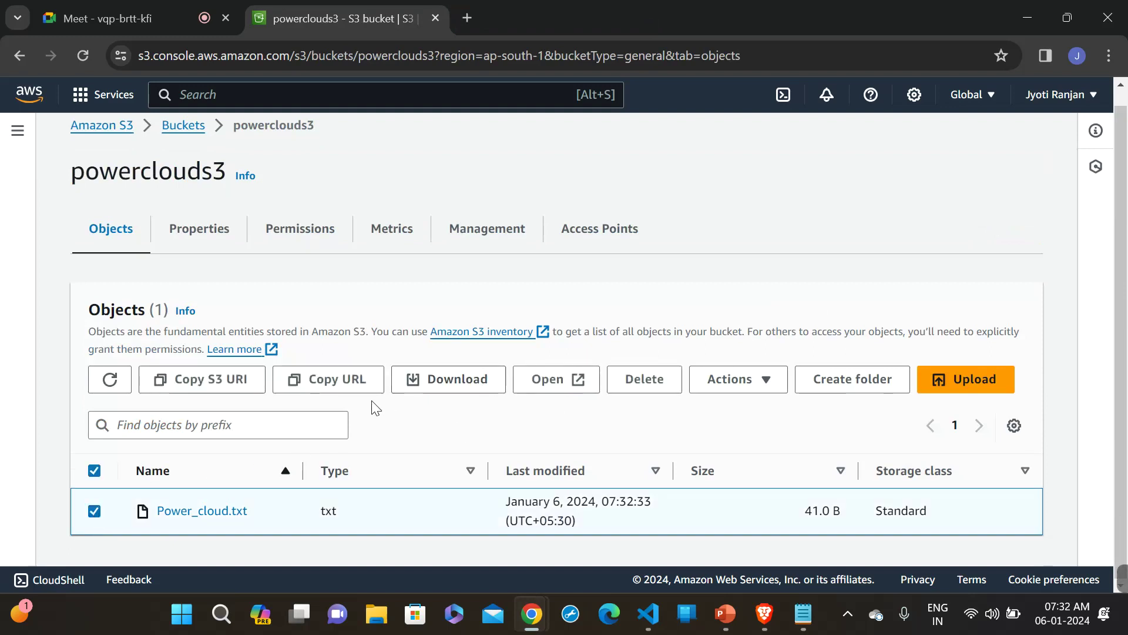
pyautogui.click(553, 388)
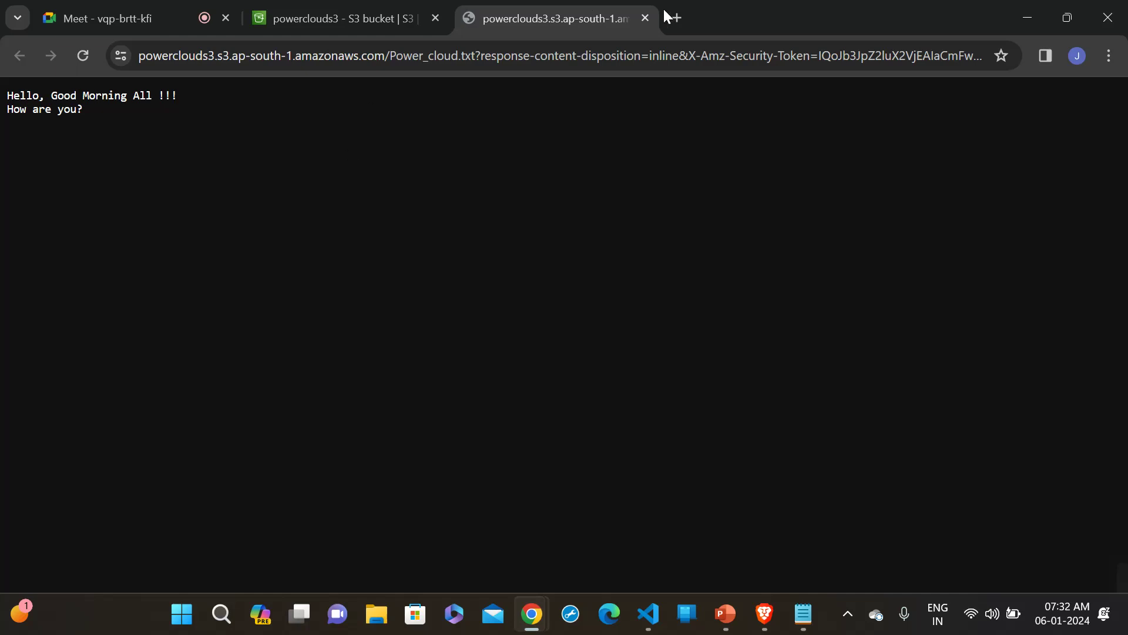
pyautogui.click(646, 18)
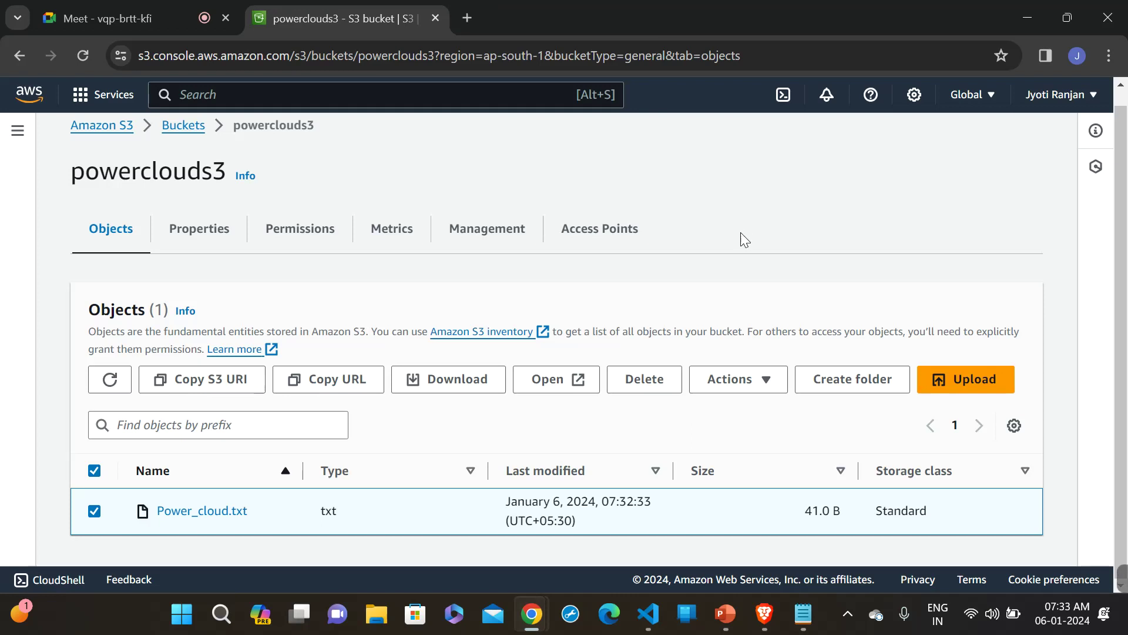
# - Review the powerclouds3 bucket's properties from the overview, versioning and tags through encryption, logging and event notifications to transfer acceleration
pyautogui.click(219, 232)
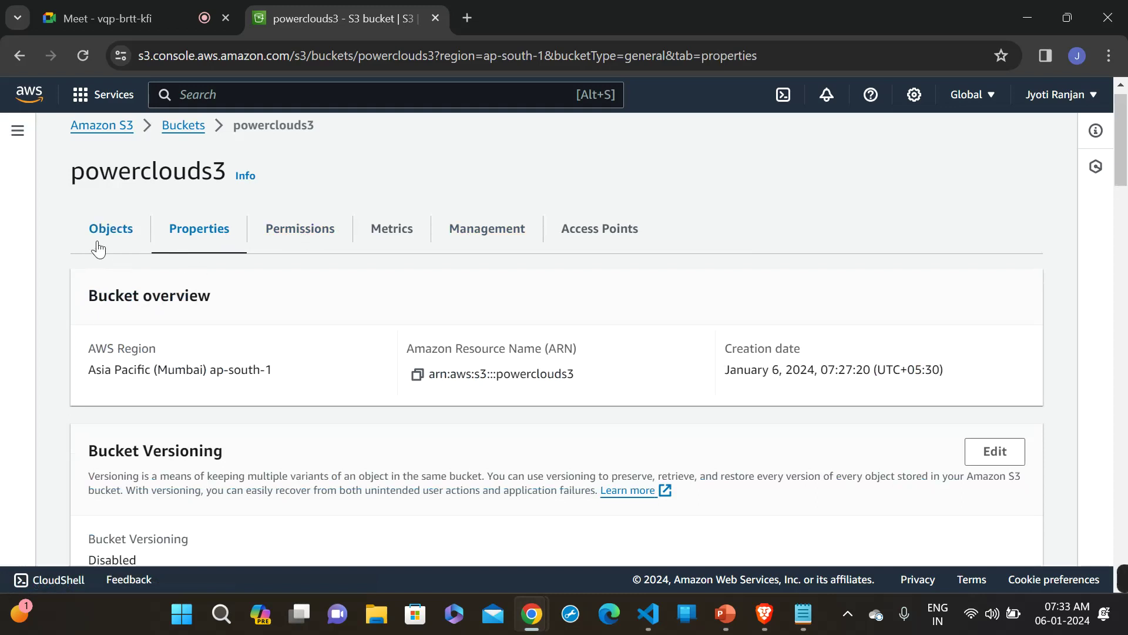
pyautogui.click(97, 248)
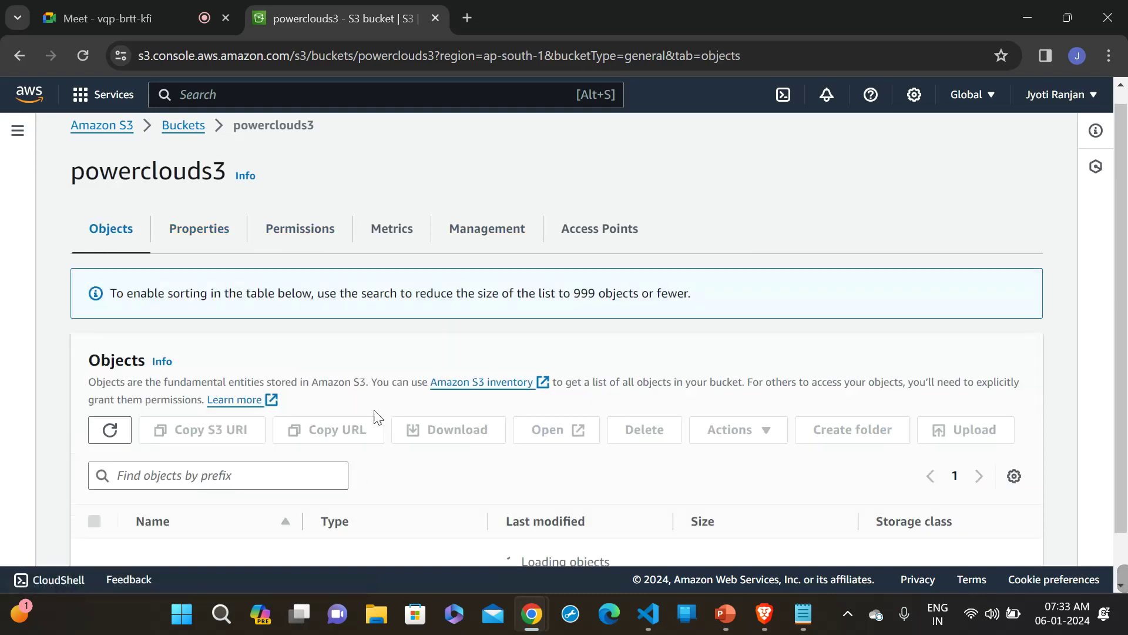
pyautogui.click(213, 240)
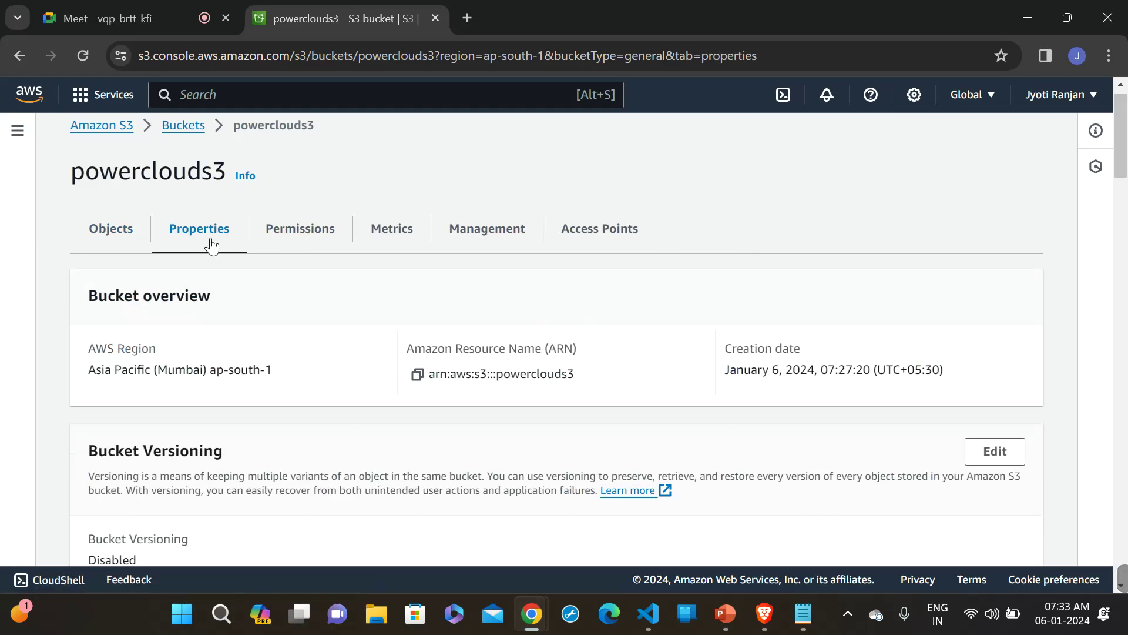
pyautogui.scroll(-2, 764, 335)
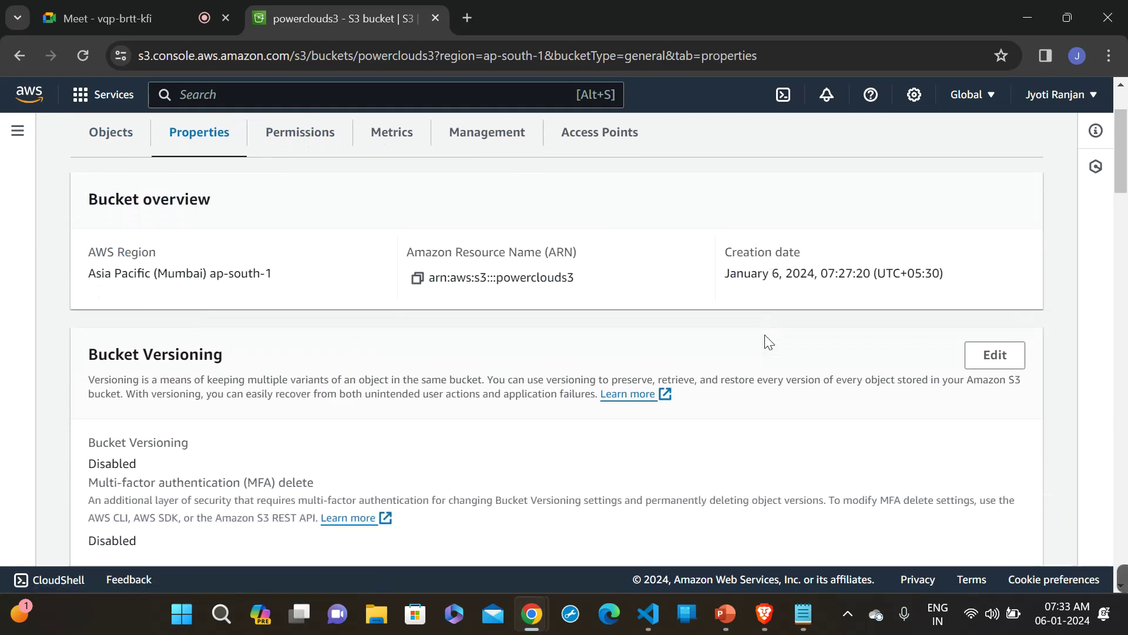
pyautogui.scroll(-1, 765, 336)
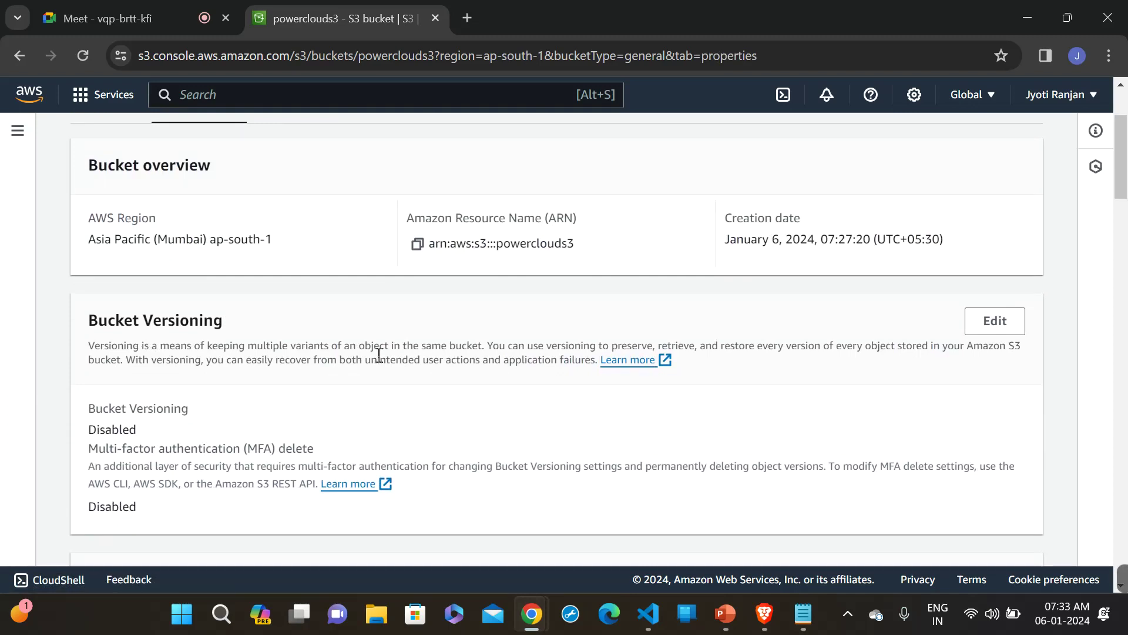
pyautogui.scroll(-3, 379, 355)
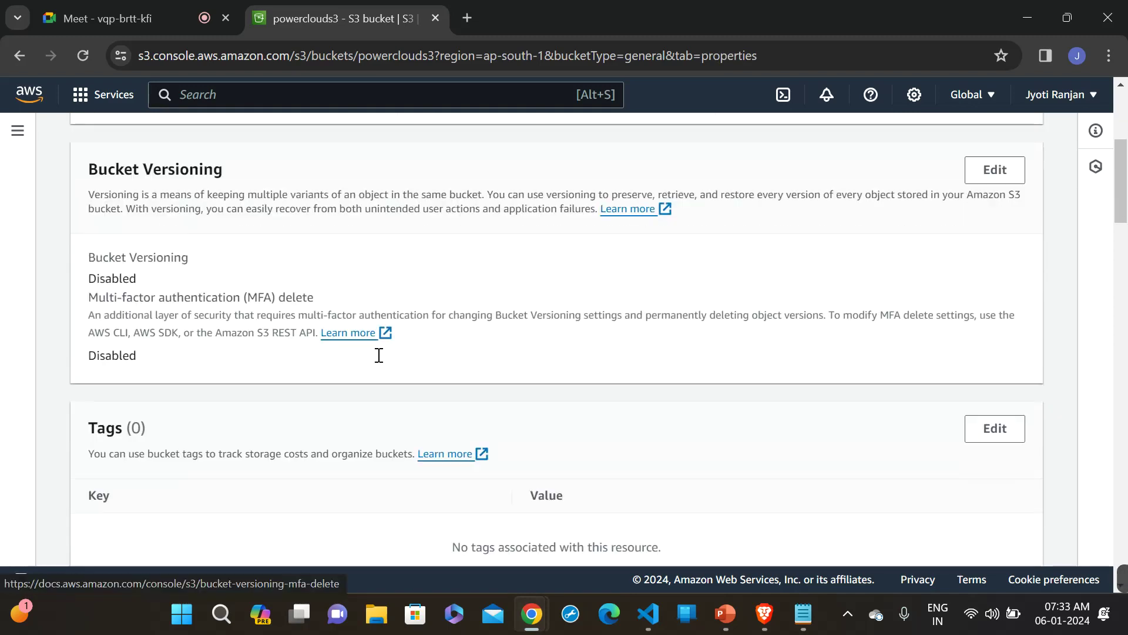
pyautogui.scroll(-2, 379, 358)
pyautogui.scroll(-3, 378, 356)
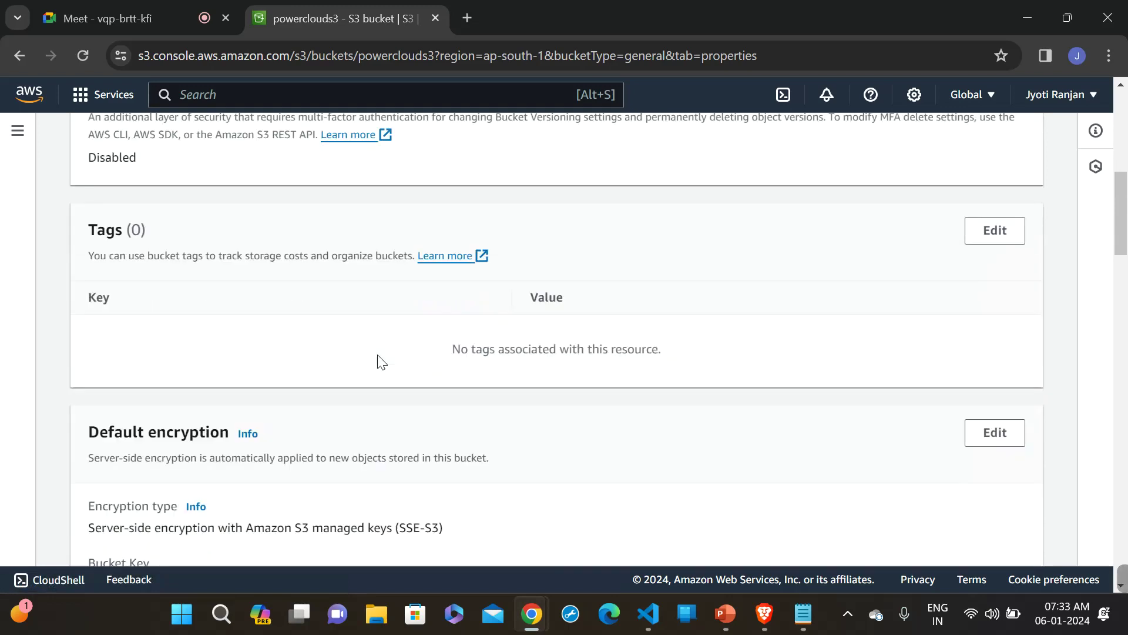
pyautogui.scroll(-4, 379, 359)
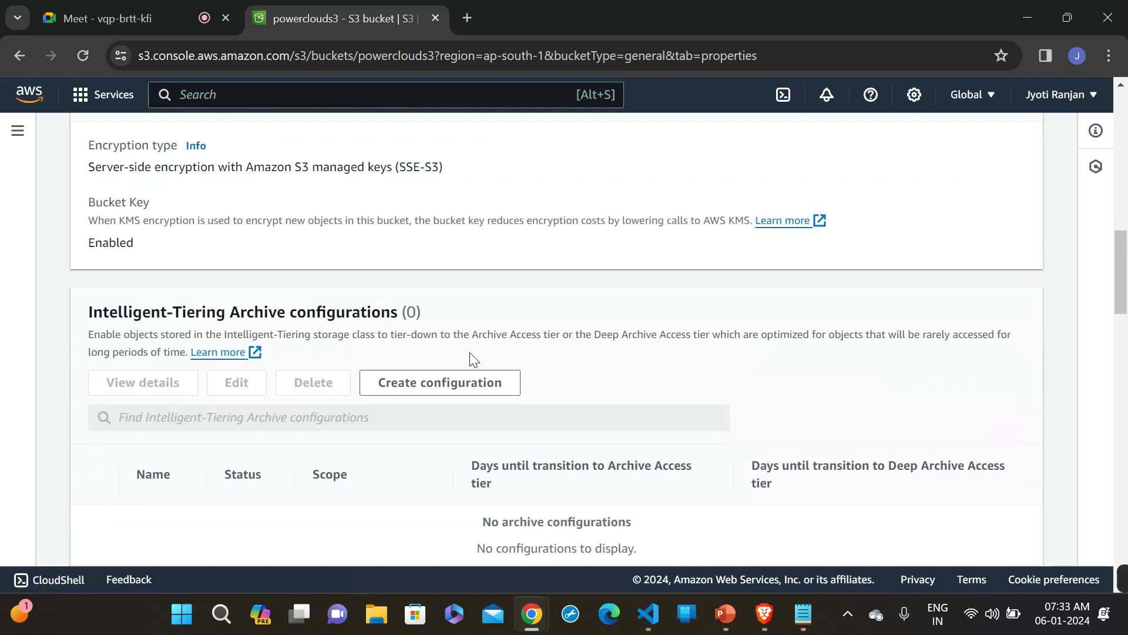
pyautogui.scroll(-3, 474, 359)
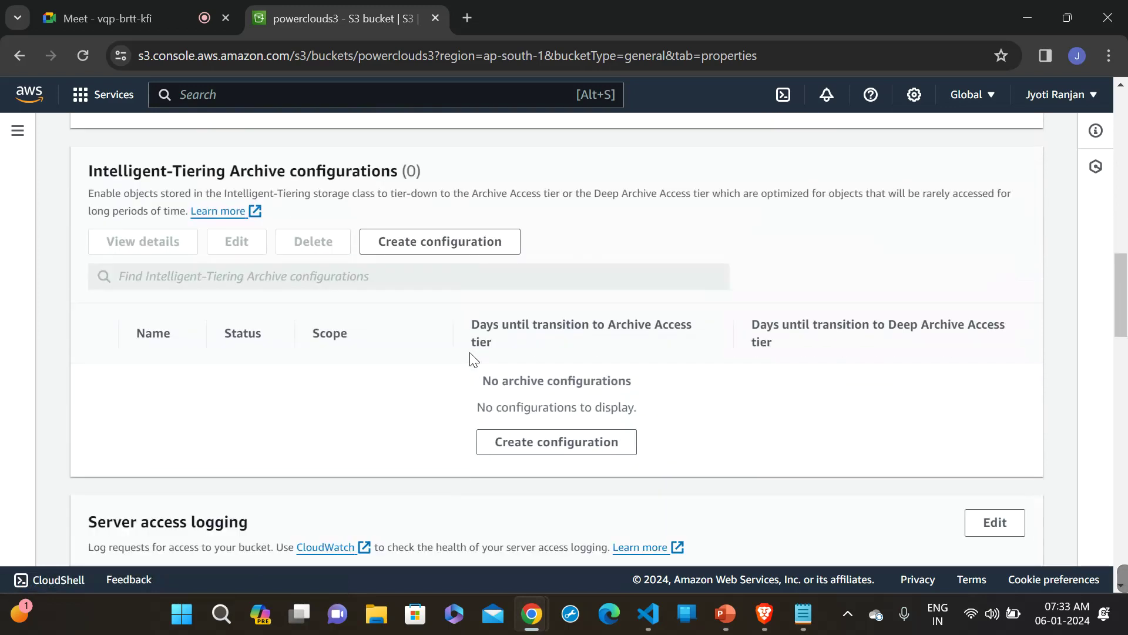
pyautogui.scroll(-1, 473, 359)
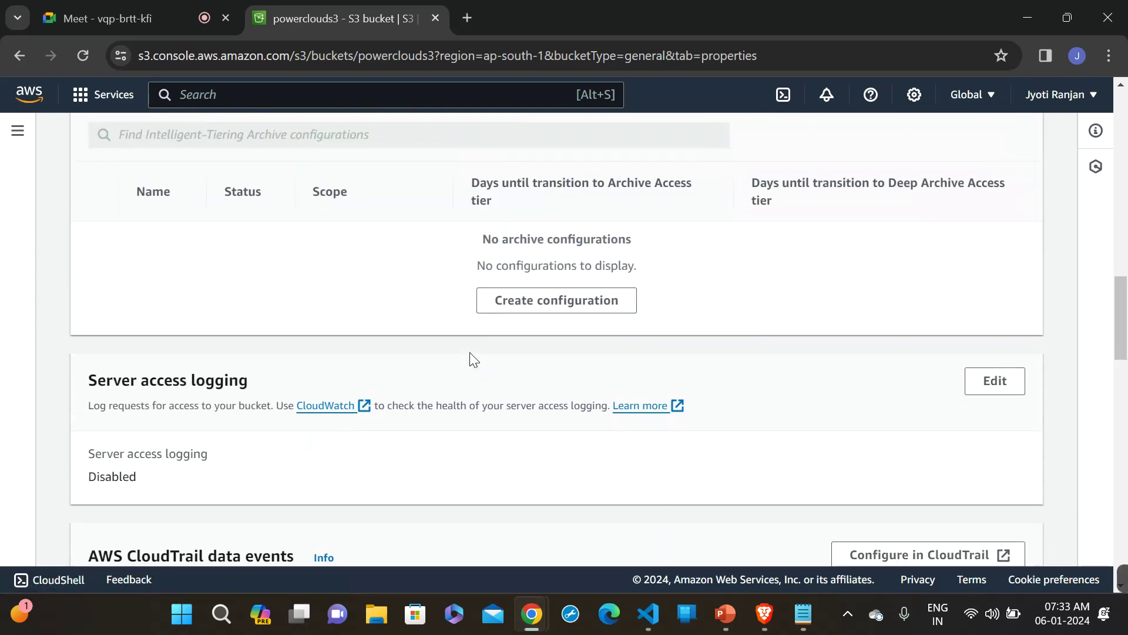
pyautogui.scroll(-3, 474, 359)
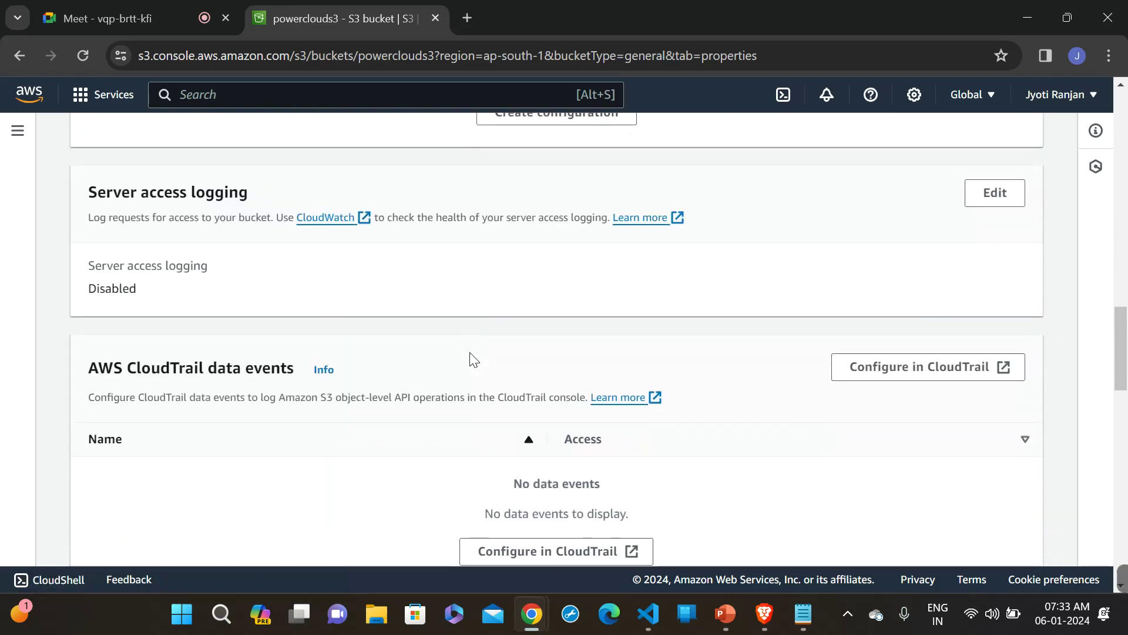
pyautogui.scroll(-4, 473, 359)
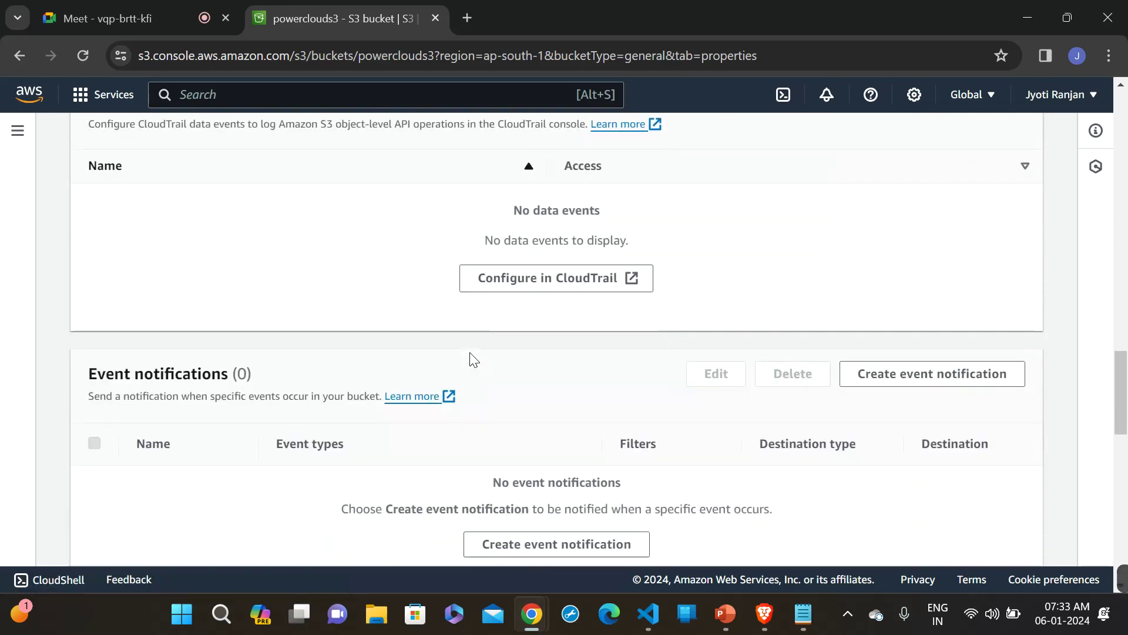
pyautogui.scroll(-3, 473, 359)
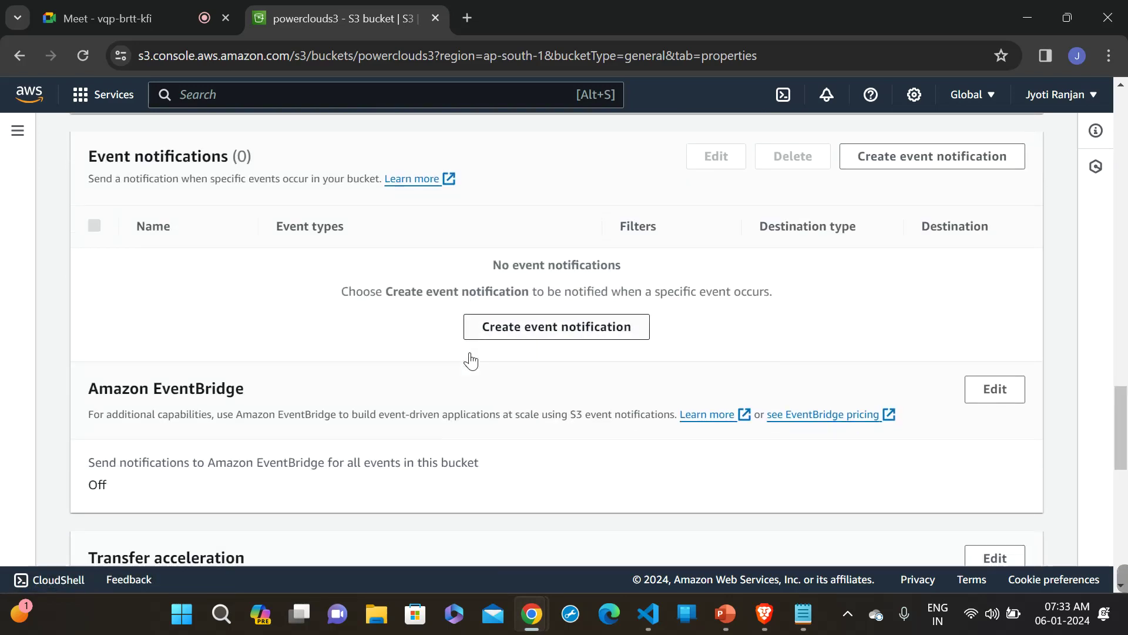
pyautogui.scroll(-2, 473, 361)
pyautogui.scroll(-4, 474, 359)
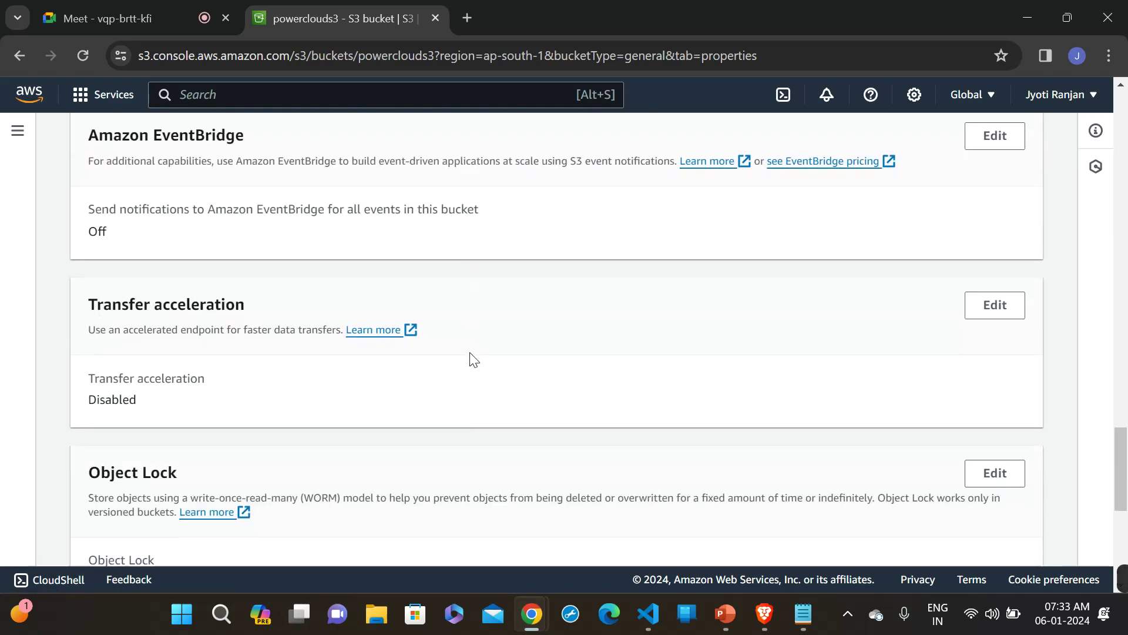
# - Open the bucket's static website hosting settings to view the available options, and cancel without saving
pyautogui.scroll(-5, 473, 359)
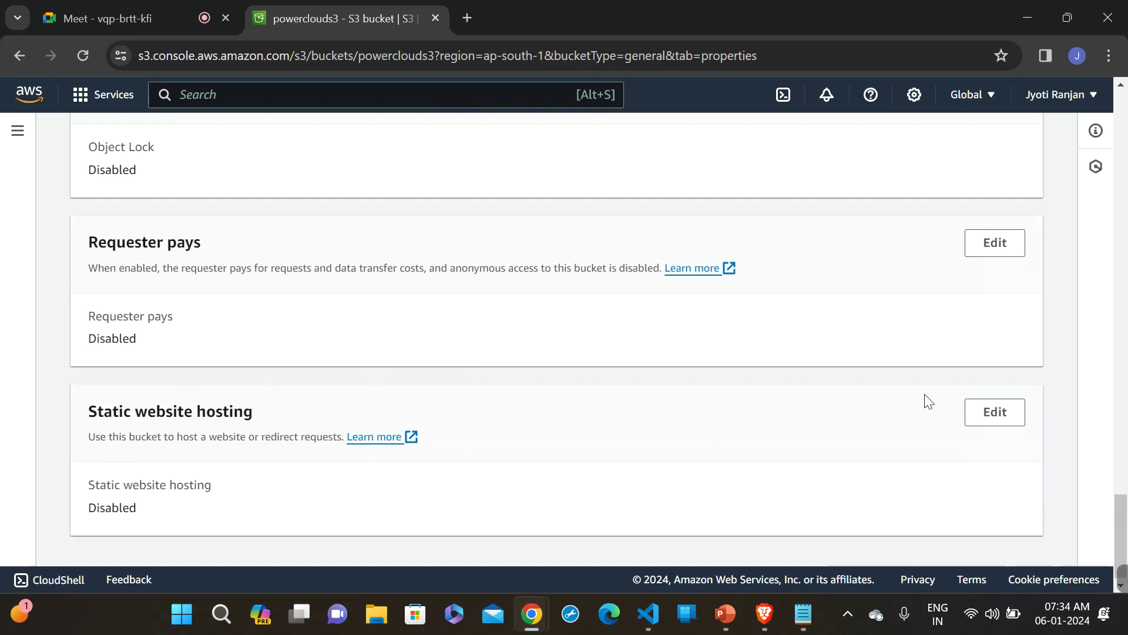
pyautogui.click(994, 412)
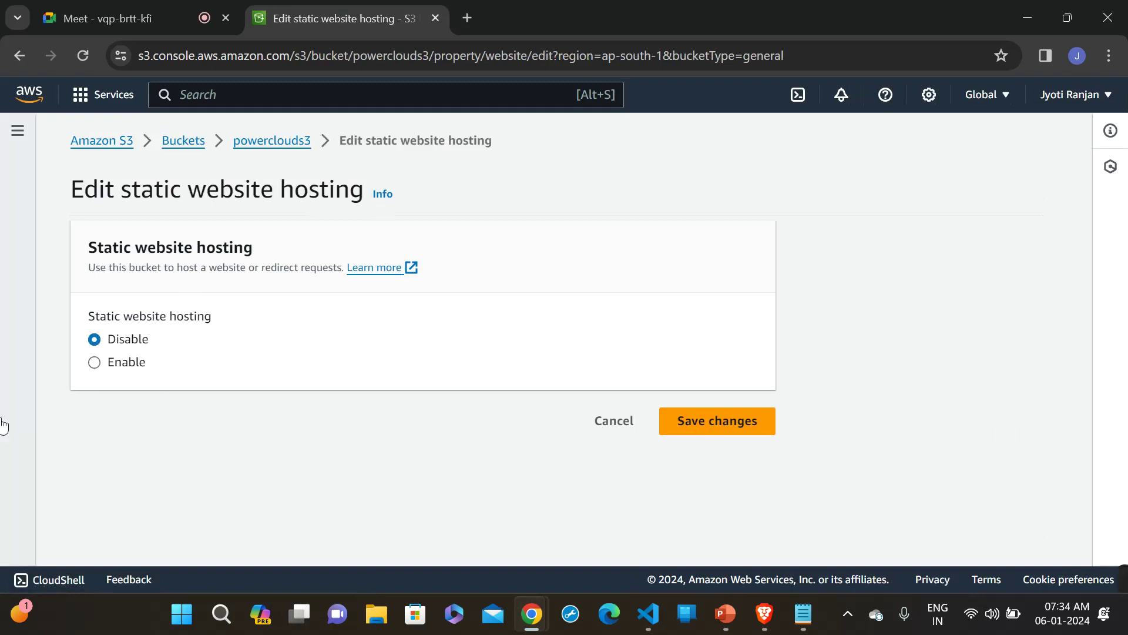
pyautogui.click(614, 421)
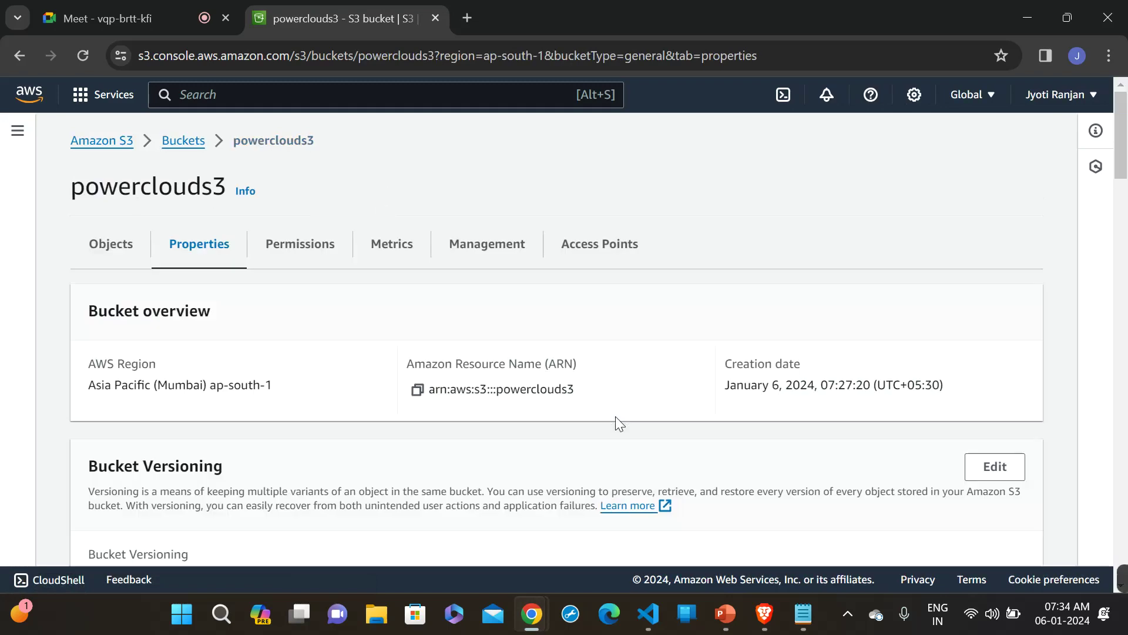
# - Open the powerclouds3 bucket's versioning settings, set Bucket Versioning to Enable and save the changes
pyautogui.scroll(-2, 616, 417)
pyautogui.scroll(2, 620, 424)
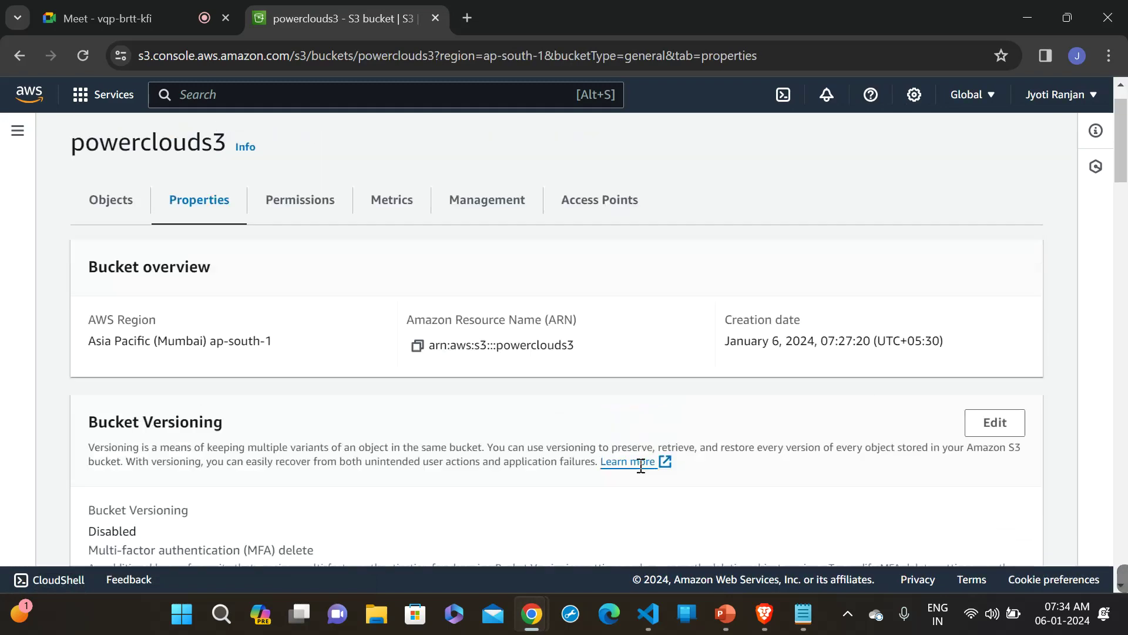
pyautogui.scroll(-1, 641, 470)
pyautogui.scroll(-1, 640, 467)
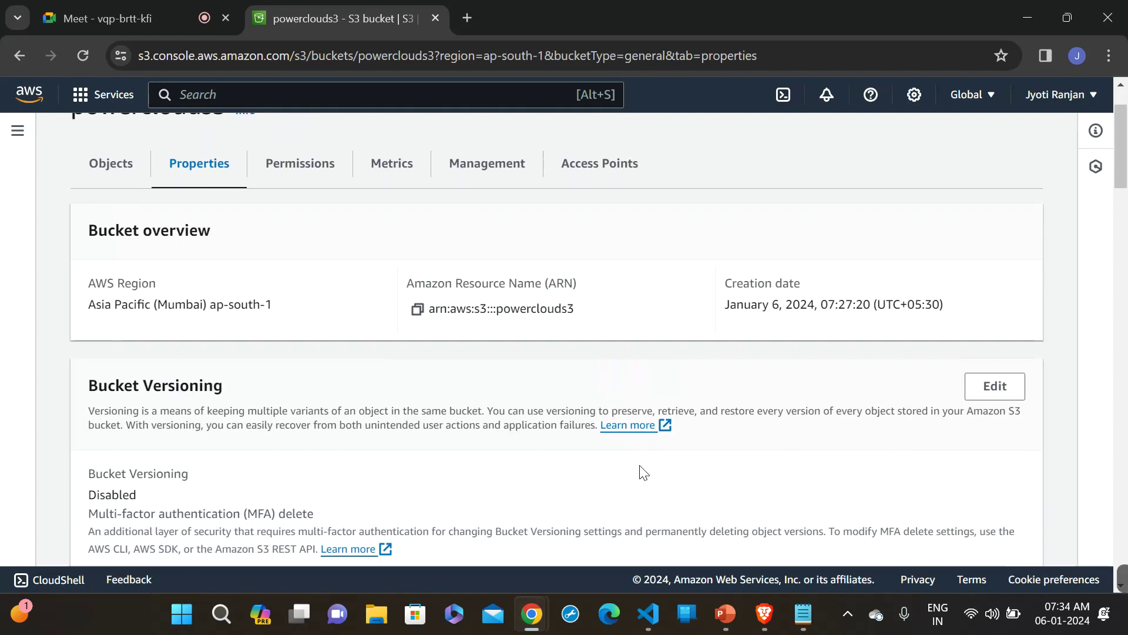
pyautogui.click(996, 356)
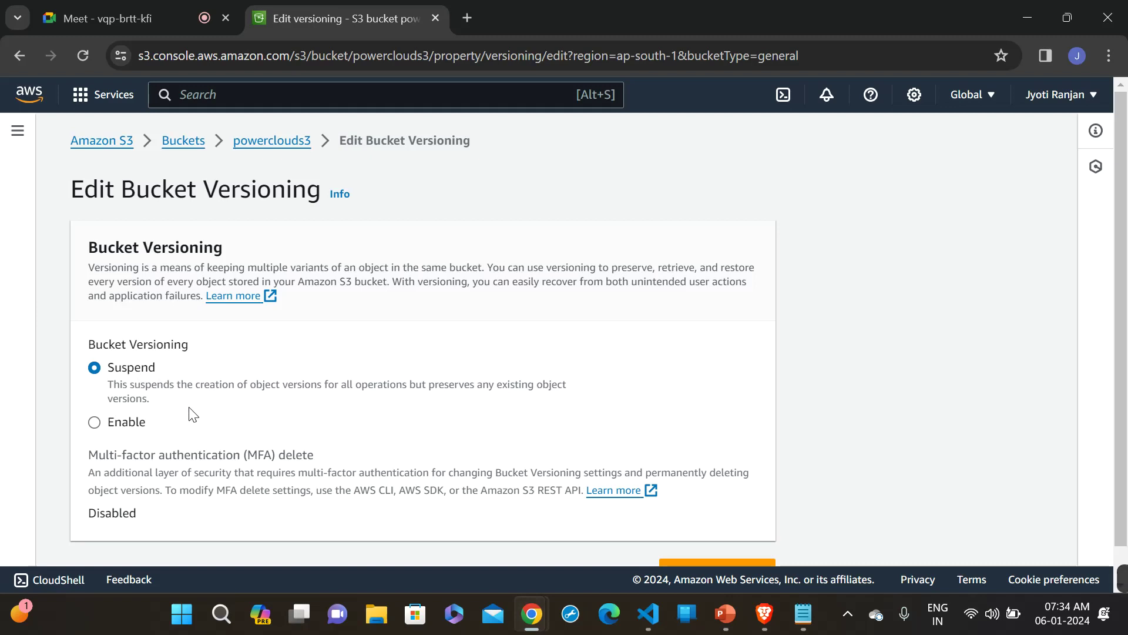
pyautogui.click(95, 423)
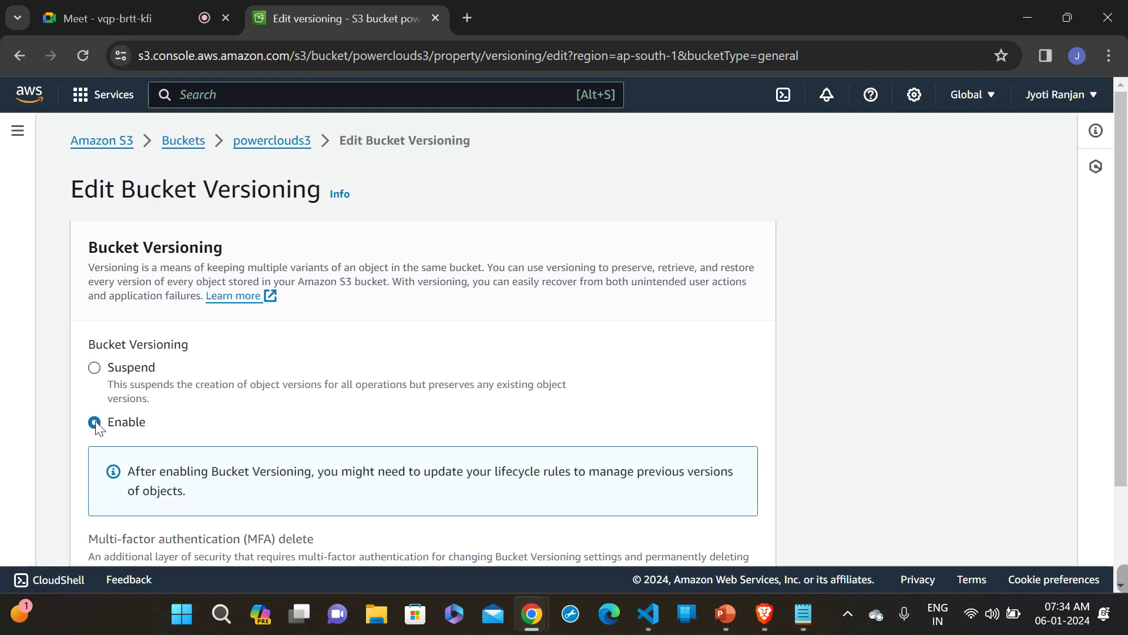
pyautogui.scroll(-2, 531, 370)
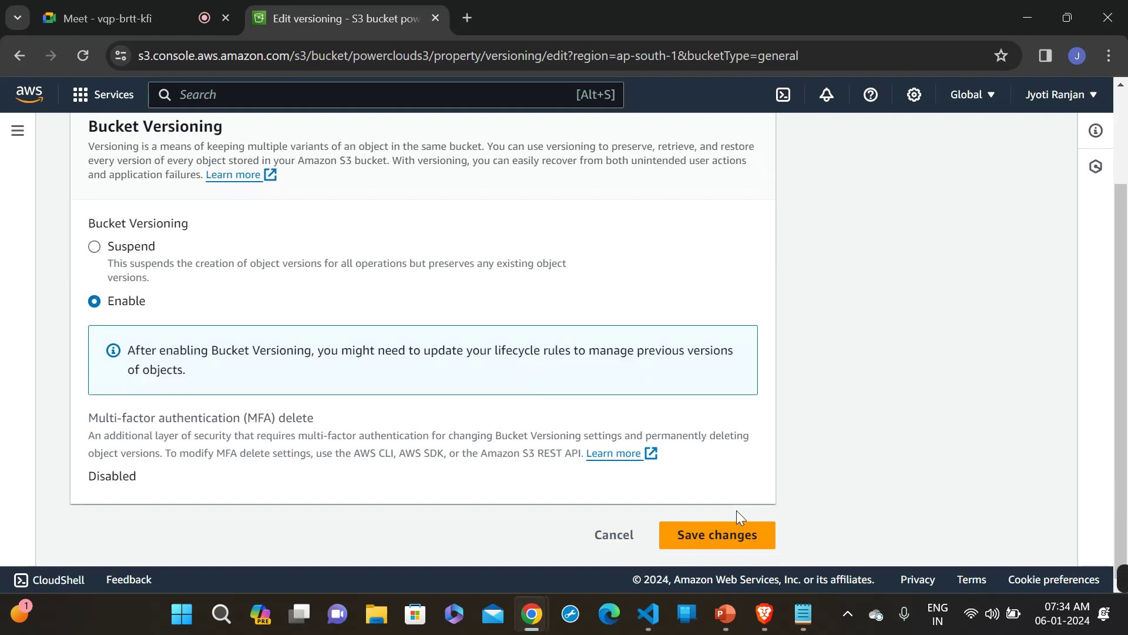
pyautogui.click(729, 535)
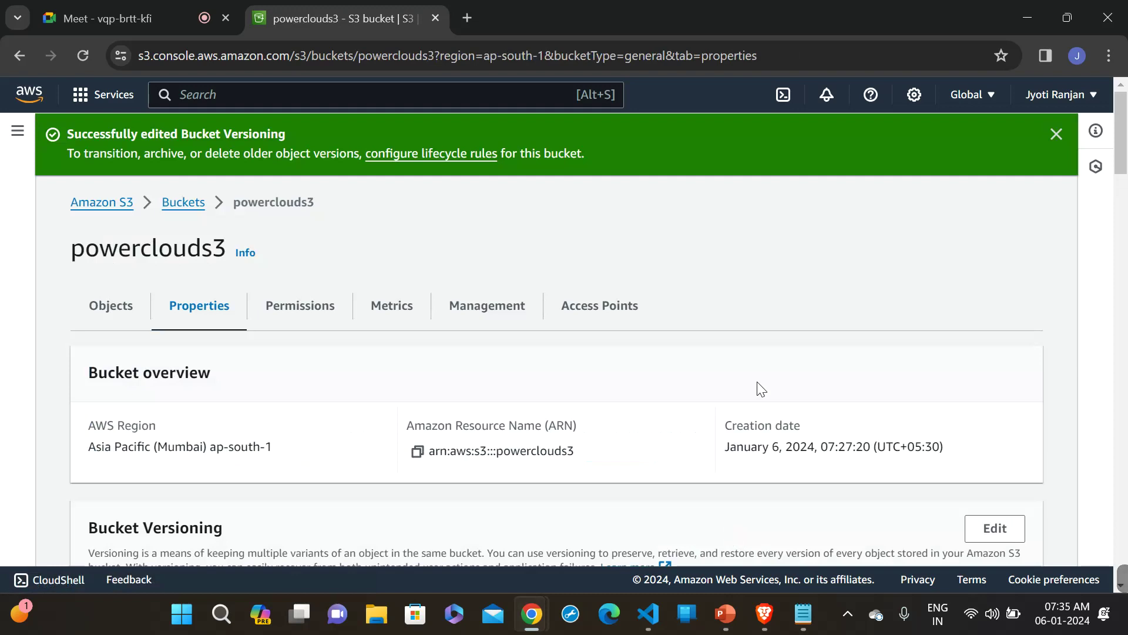
# - Go to the bucket's objects, show versions to check the version ID of Power_cloud.txt, and hide versions again
pyautogui.scroll(-2, 756, 386)
pyautogui.scroll(2, 755, 386)
pyautogui.click(126, 310)
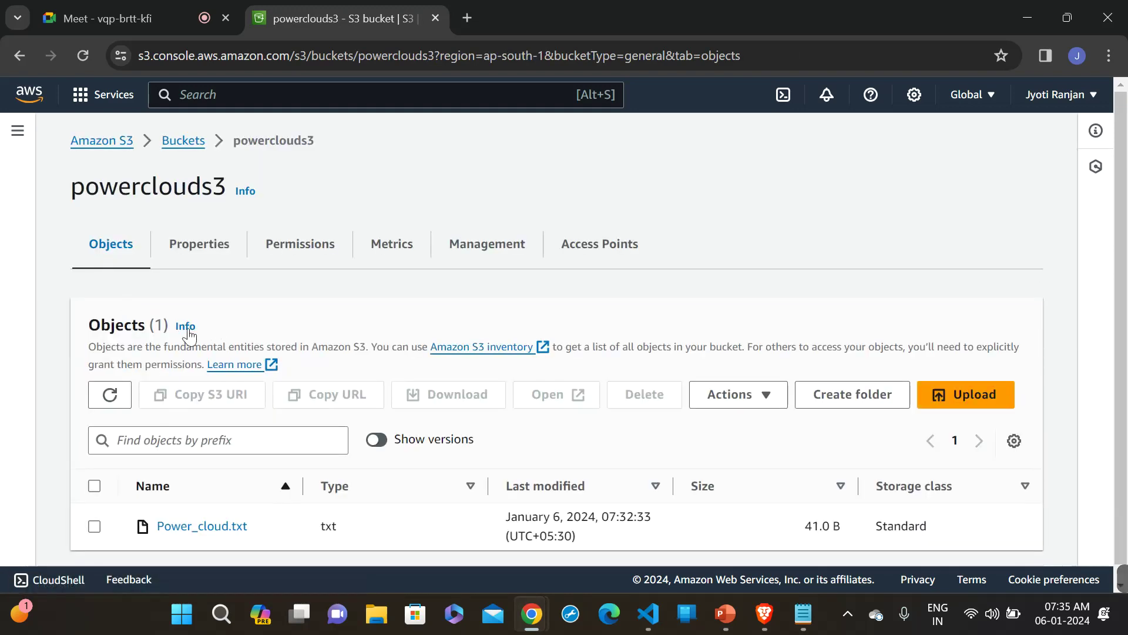
pyautogui.scroll(-1, 303, 335)
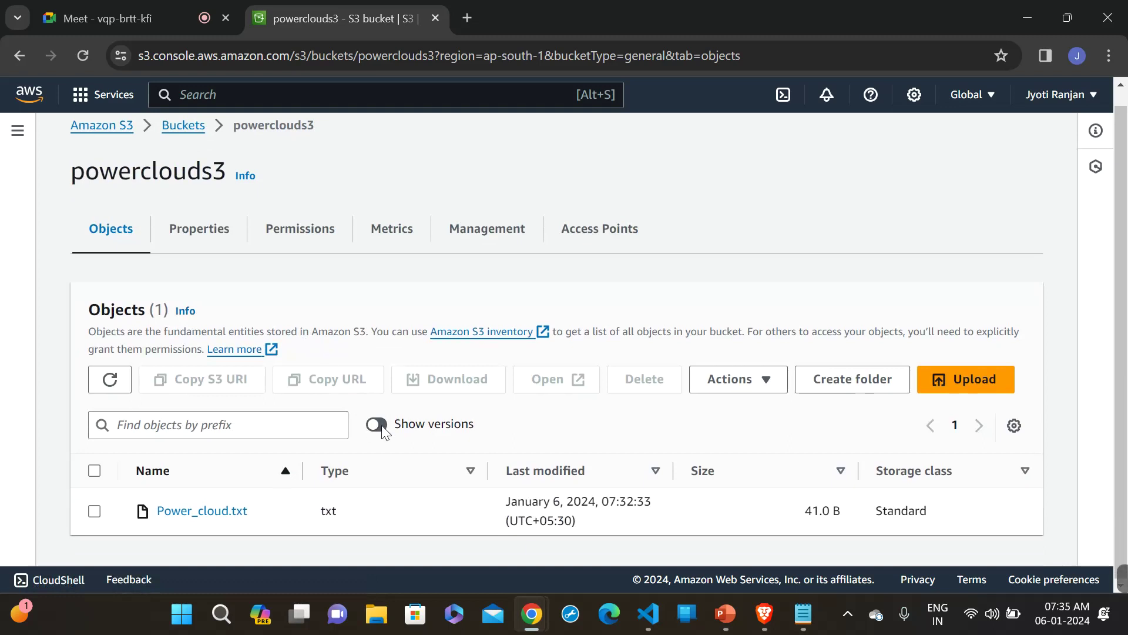
pyautogui.click(379, 425)
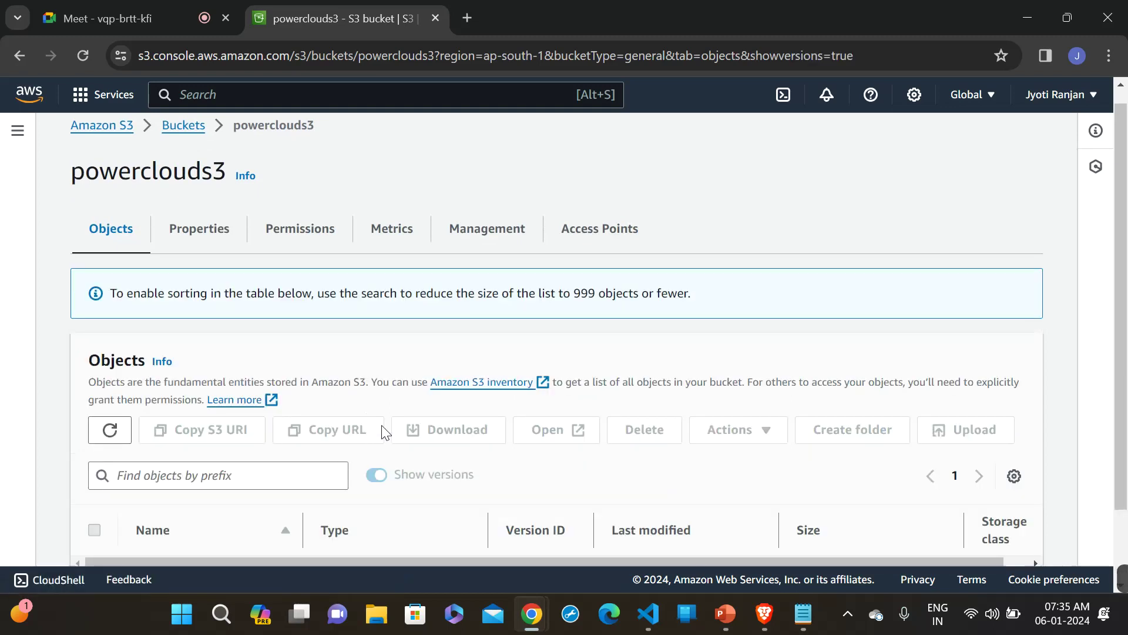
pyautogui.scroll(-1, 438, 431)
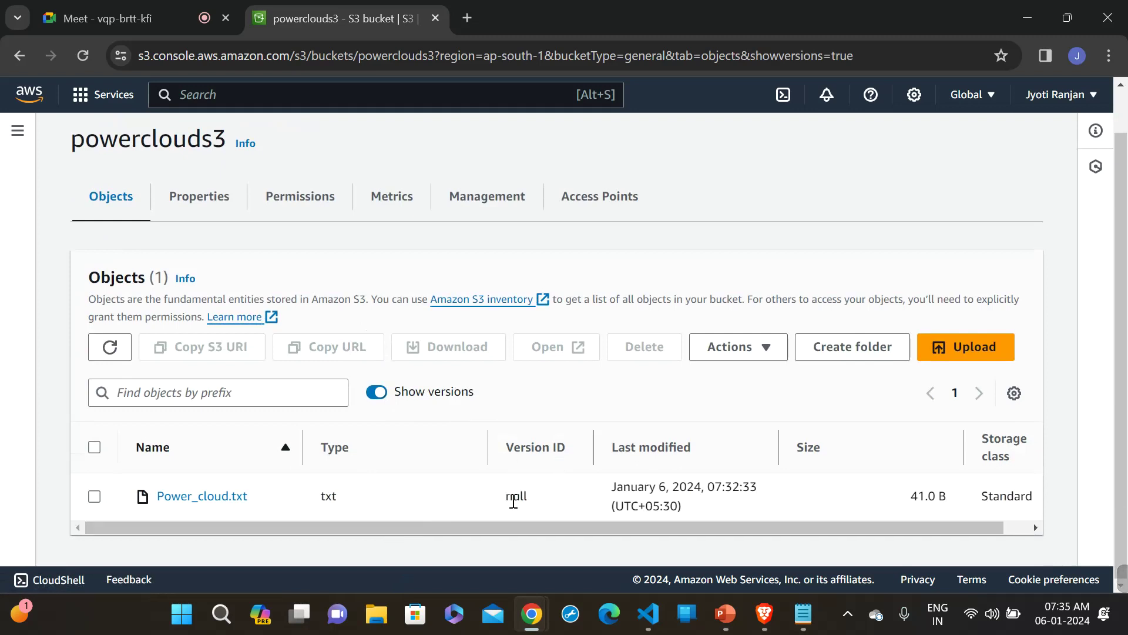
pyautogui.click(376, 392)
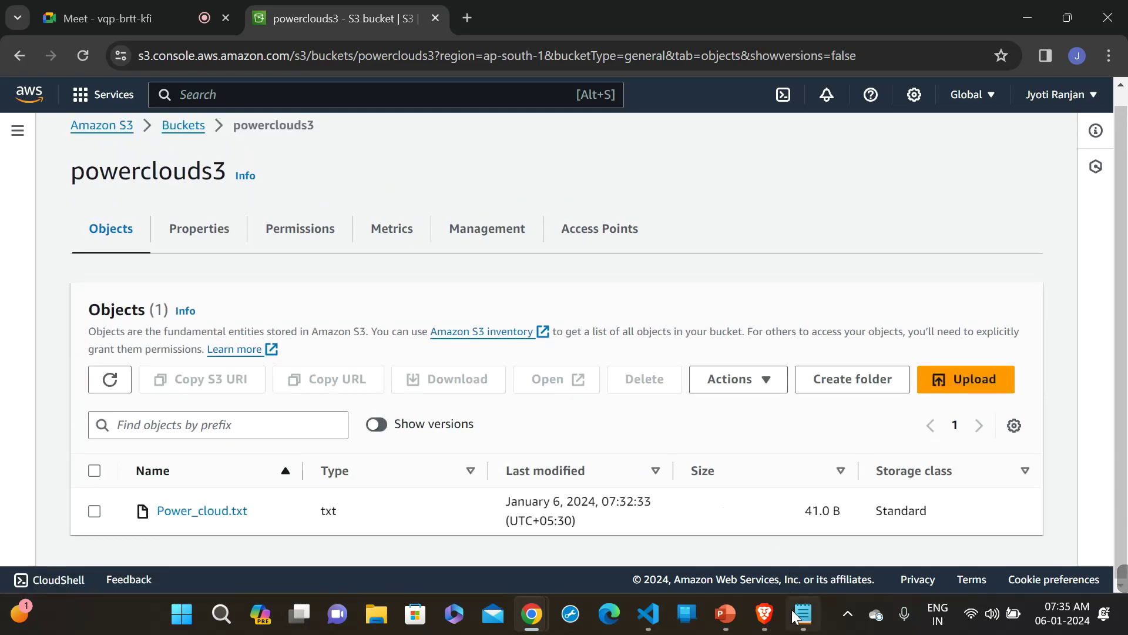
# - Switch to Notepad, add the line "I am fine...." at the end of Power_cloud.txt, save it and return to the S3 bucket
pyautogui.moveTo(804, 613)
pyautogui.click(810, 568)
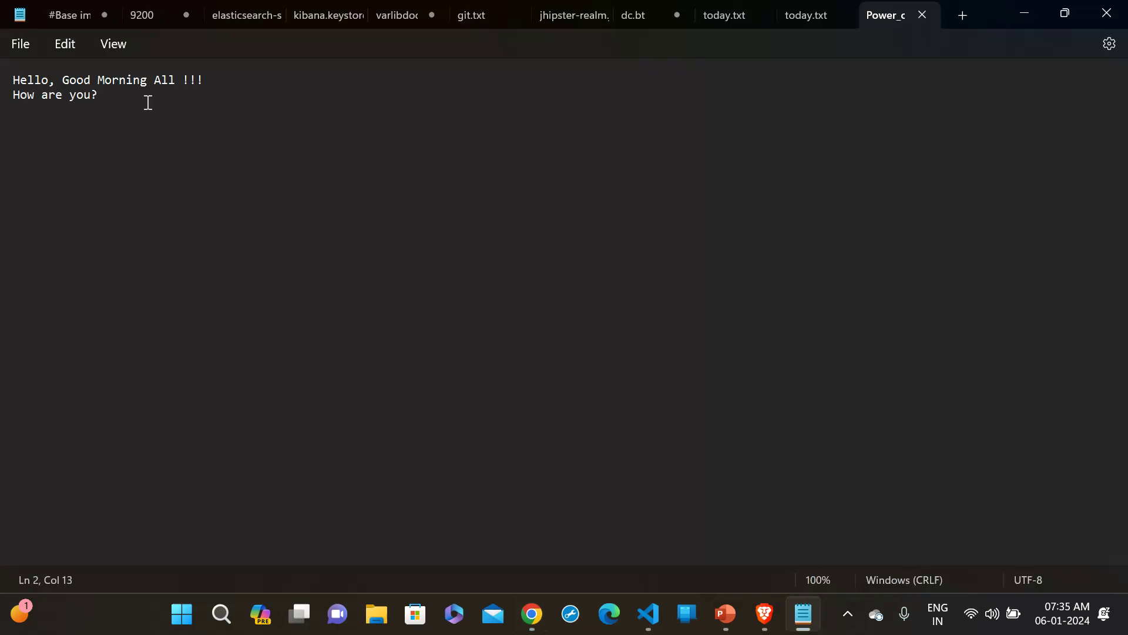
pyautogui.press('Return')
pyautogui.write('I m')
pyautogui.press('BackSpace')
pyautogui.write('am fine....')
pyautogui.click(1038, 17)
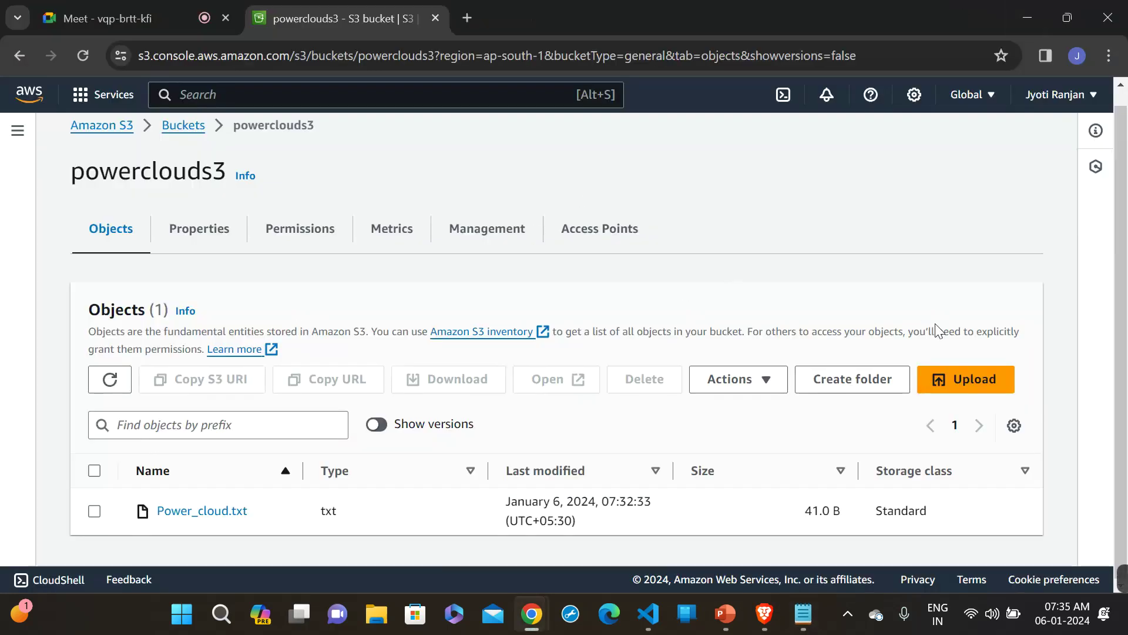
# - Upload the edited Power_cloud.txt from the desktop to the powerclouds3 bucket and close the upload status page
pyautogui.click(959, 376)
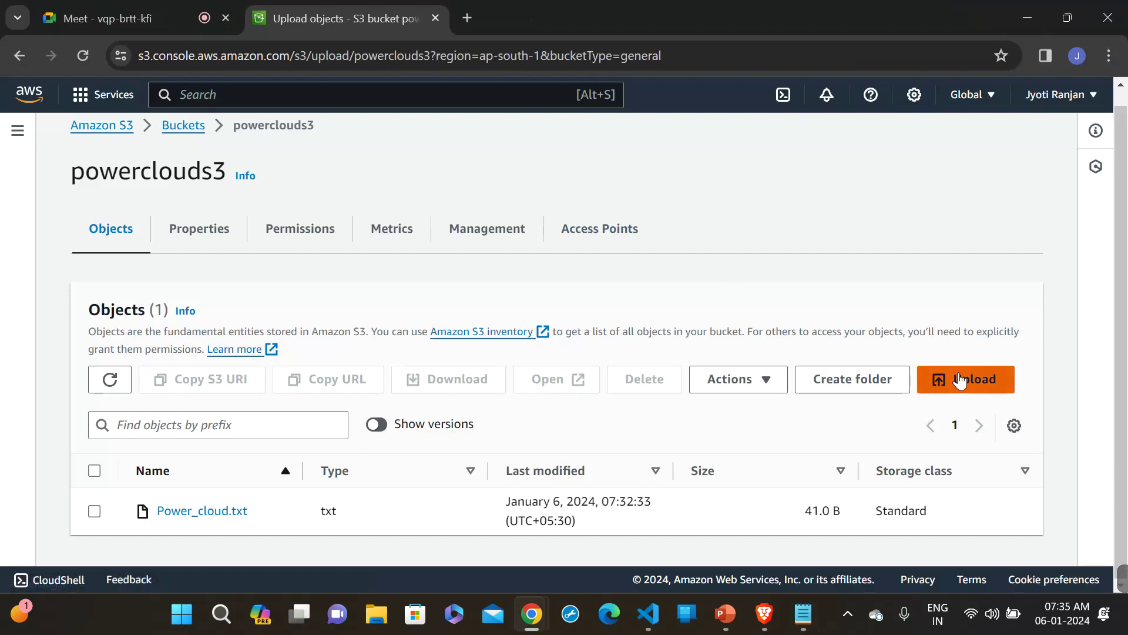
pyautogui.scroll(-1, 958, 379)
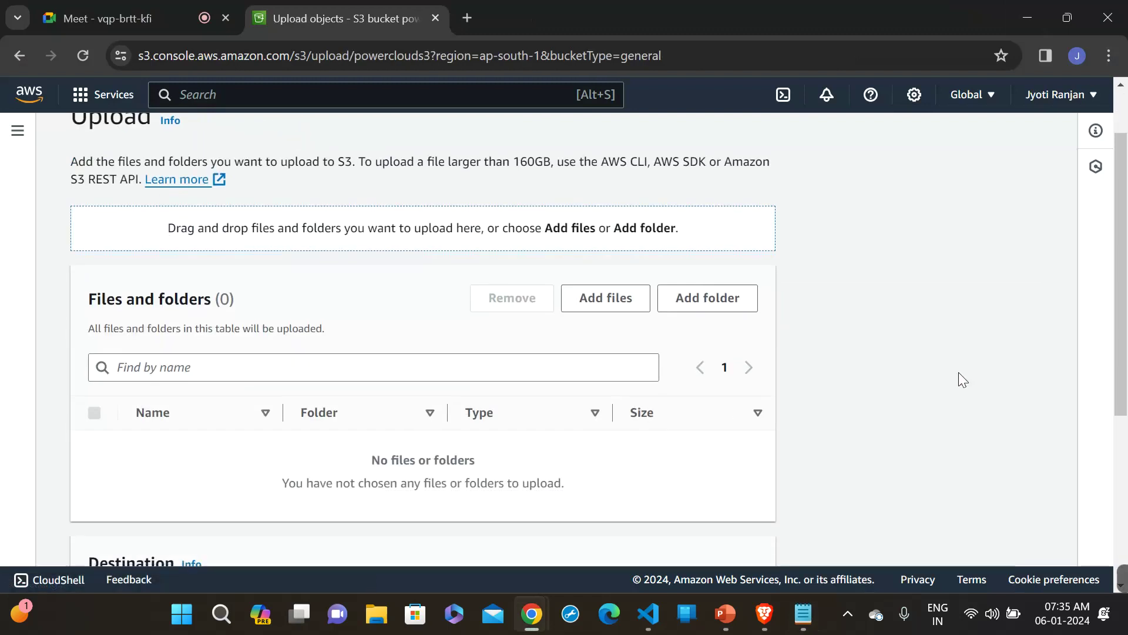
pyautogui.click(605, 306)
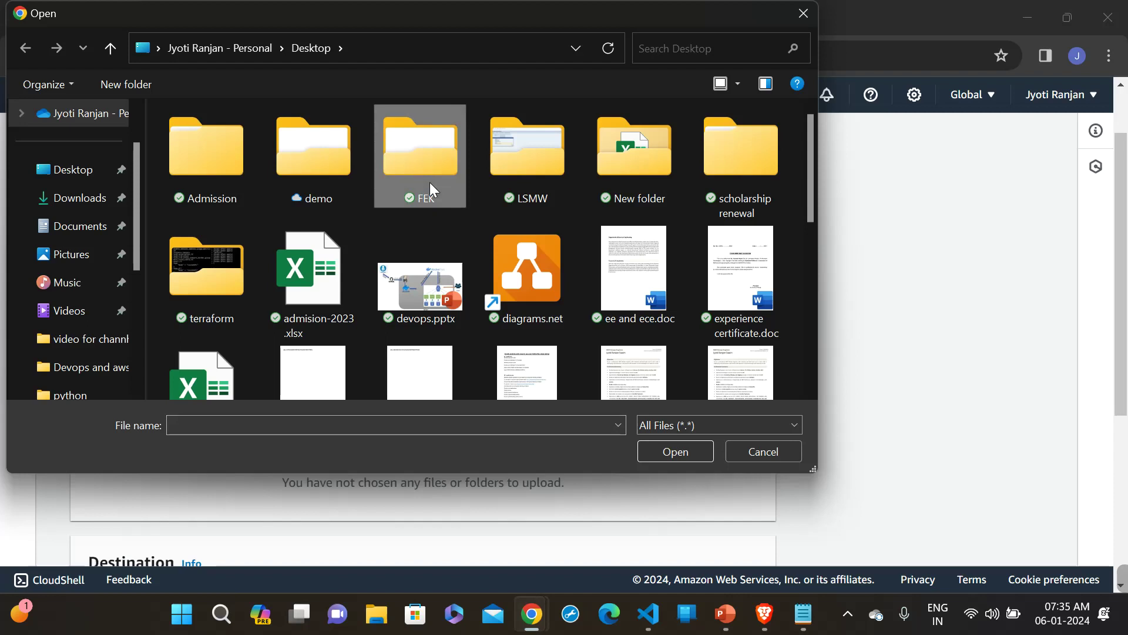
pyautogui.write('photo print.docx')
pyautogui.doubleClick(208, 282)
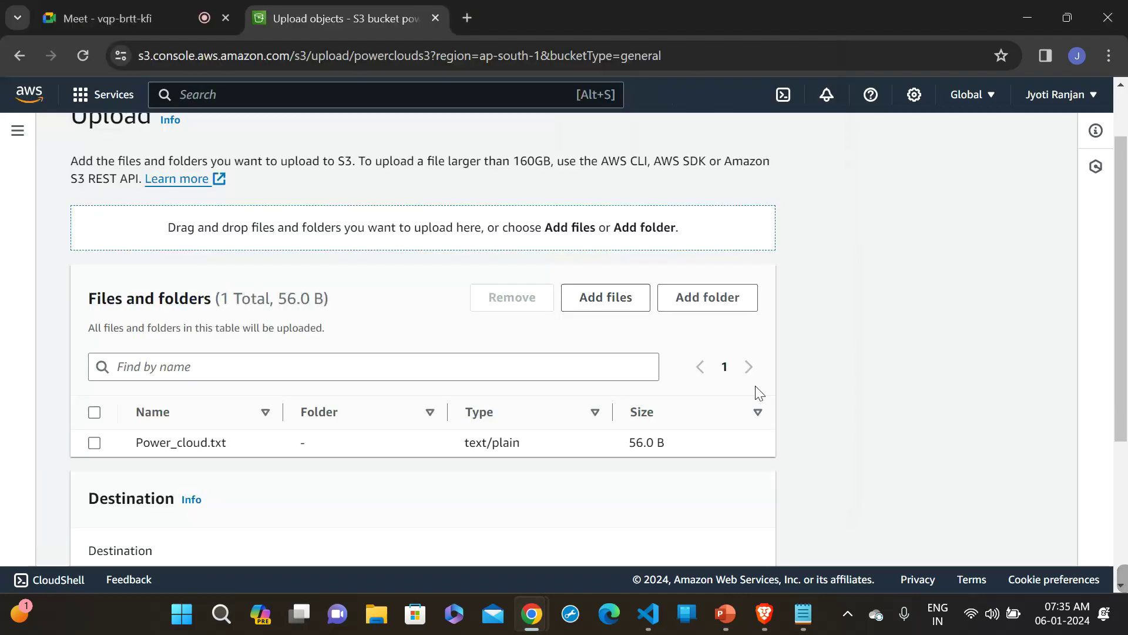
pyautogui.scroll(-3, 759, 393)
pyautogui.scroll(-1, 759, 392)
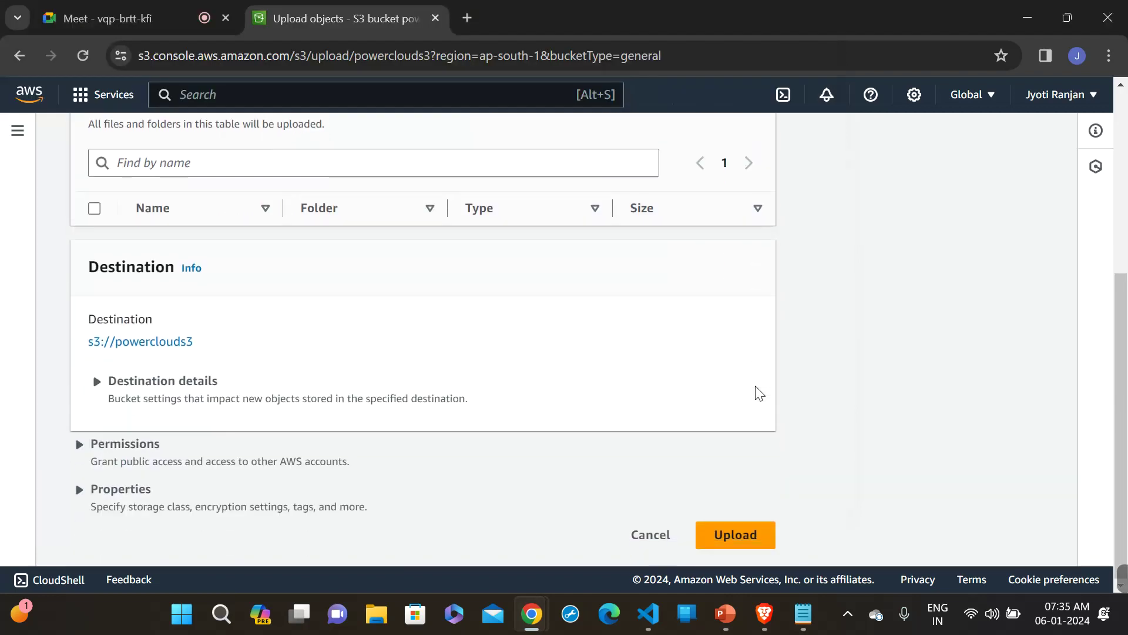
pyautogui.click(737, 535)
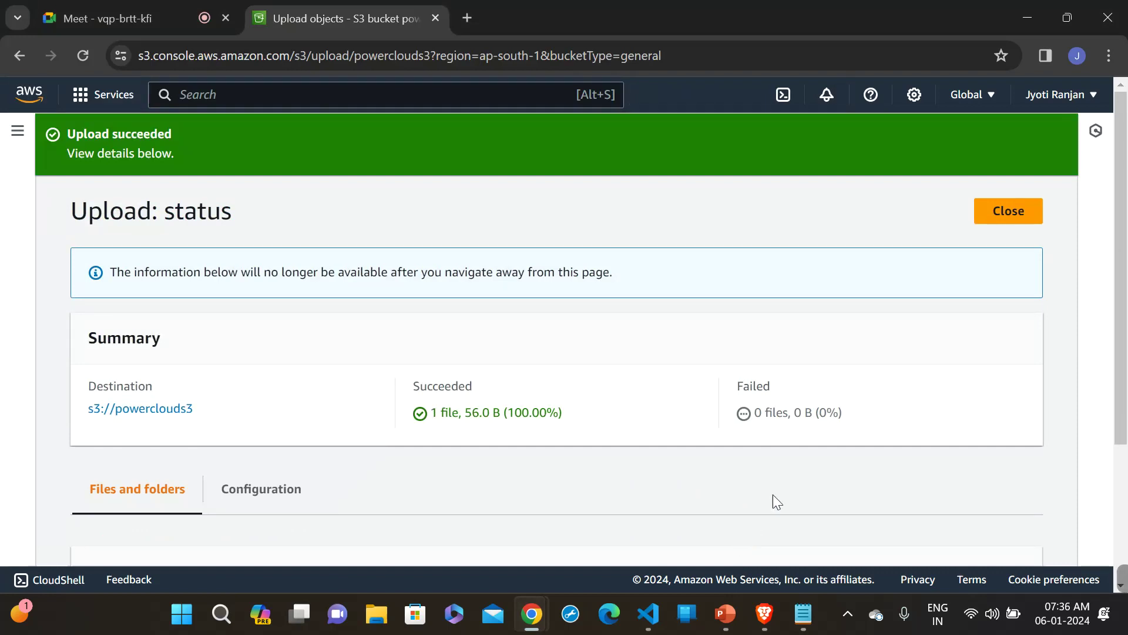
pyautogui.click(1004, 214)
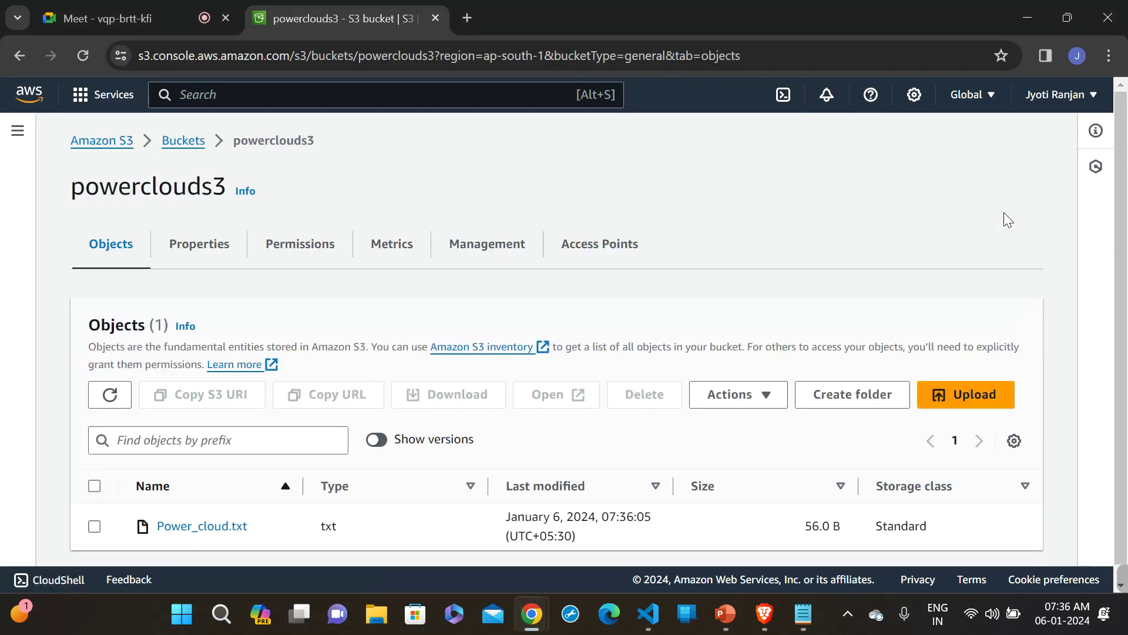
# - Show the object versions in the bucket and compare the version IDs of the two Power_cloud.txt entries
pyautogui.scroll(-1, 1005, 214)
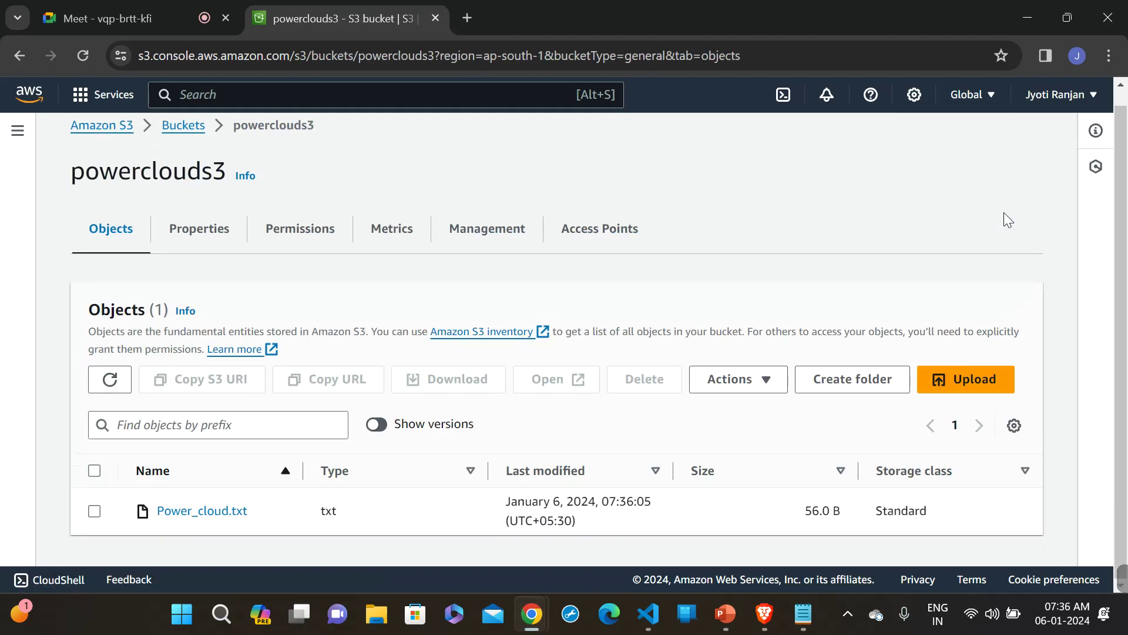
pyautogui.click(376, 425)
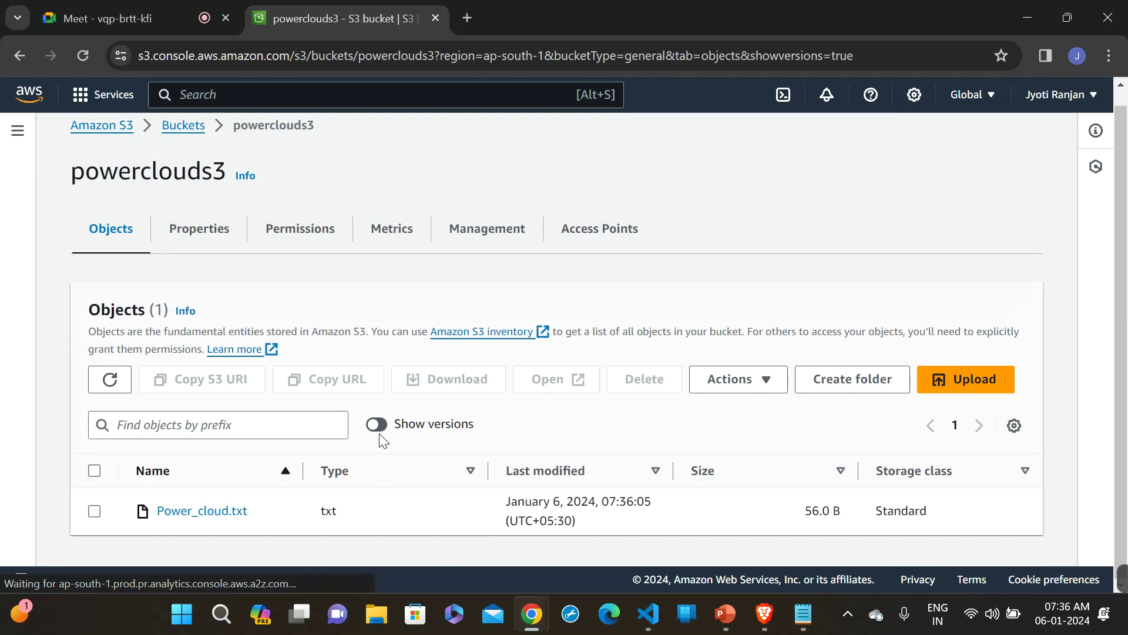
pyautogui.scroll(-1, 509, 419)
pyautogui.scroll(-1, 510, 417)
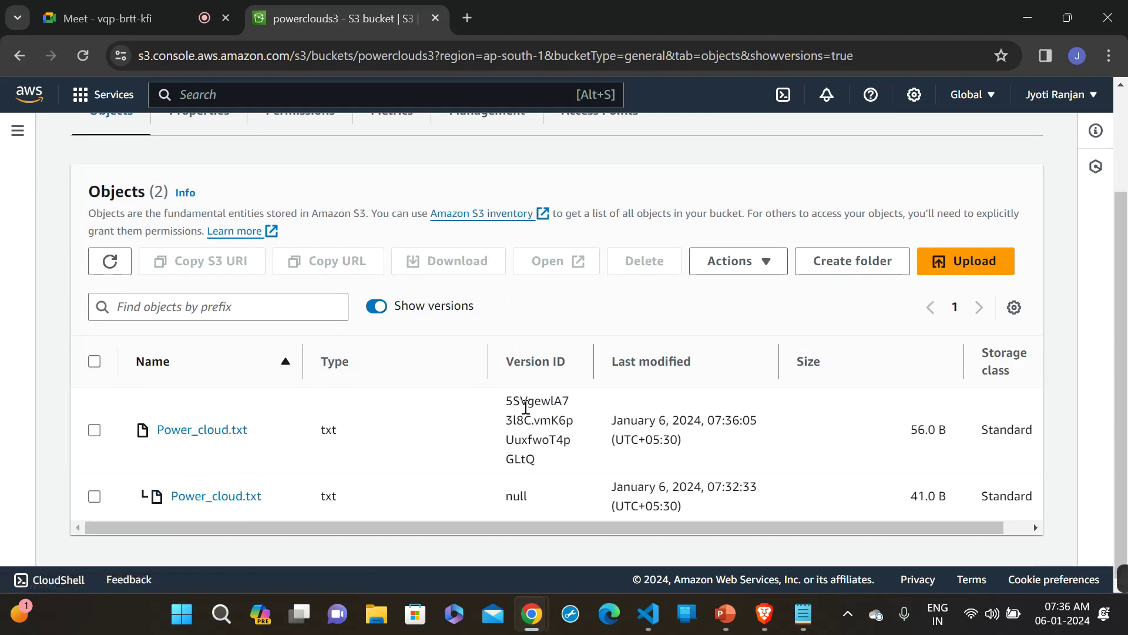
pyautogui.doubleClick(520, 496)
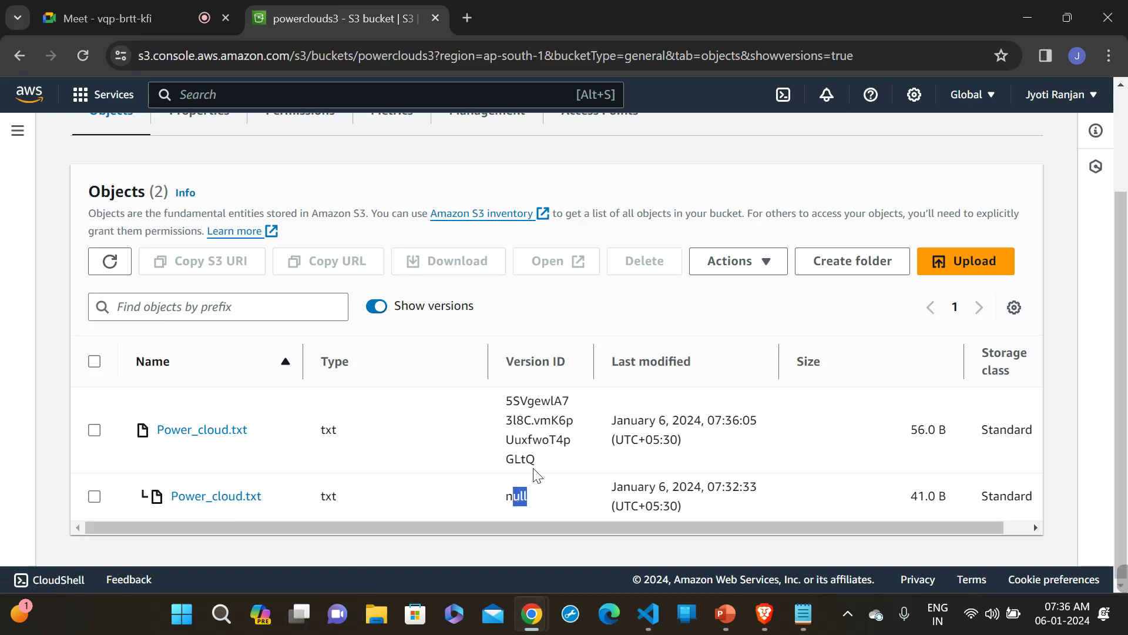
pyautogui.moveTo(537, 462); pyautogui.dragTo(502, 403)
pyautogui.click(503, 403)
# - Select the newest version of Power_cloud.txt, open it in a browser tab to check its text, and return to the bucket
pyautogui.click(94, 430)
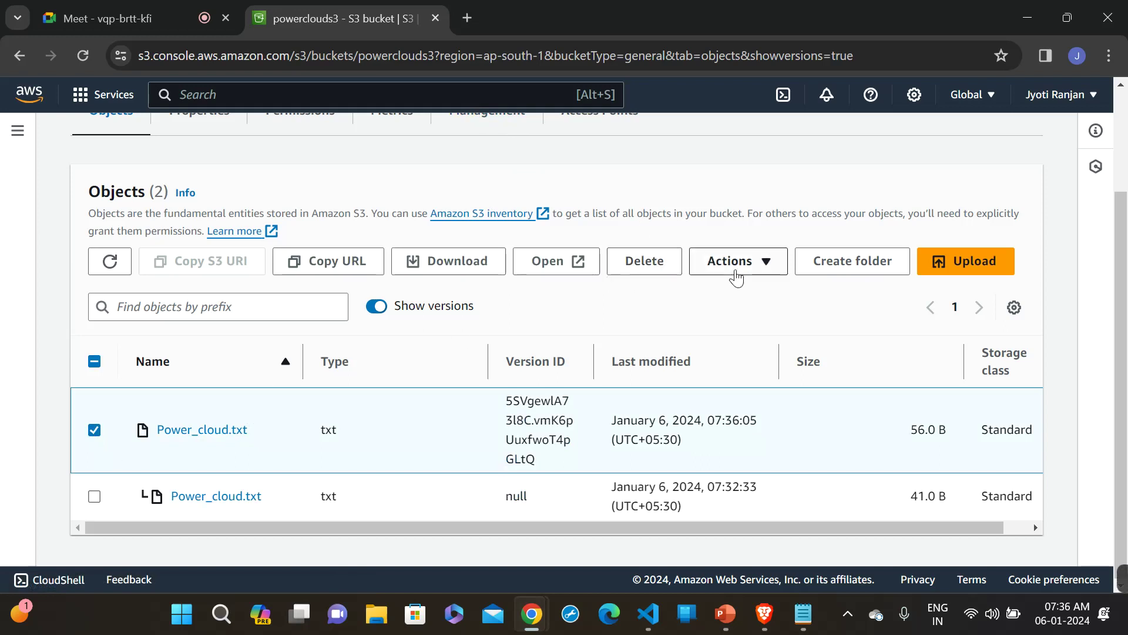
pyautogui.click(547, 263)
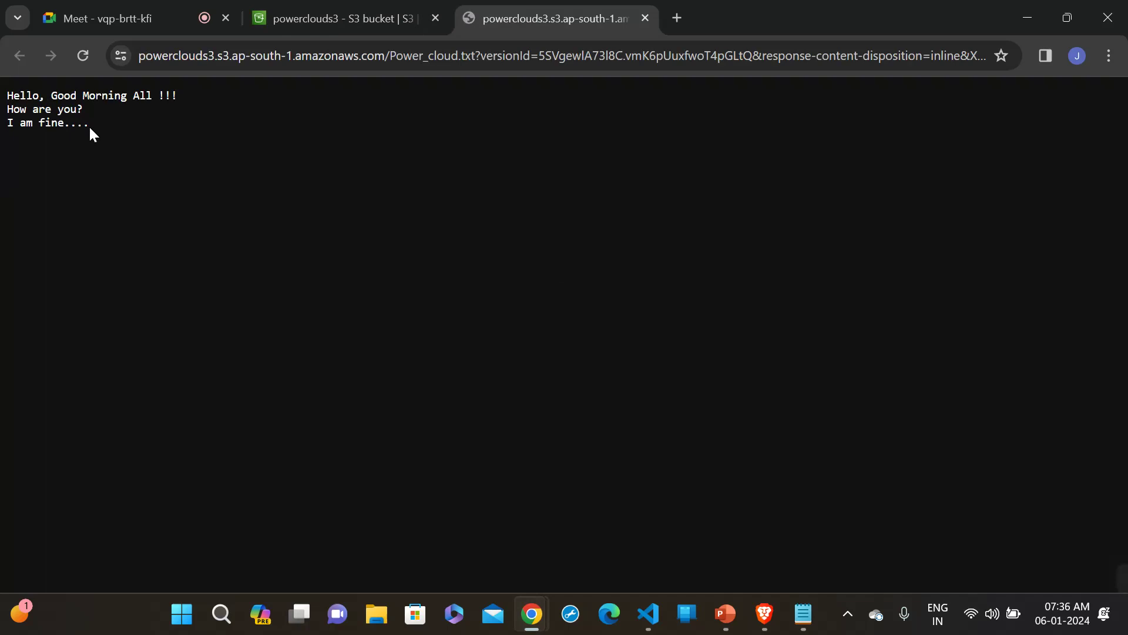
pyautogui.moveTo(89, 126); pyautogui.dragTo(2, 105)
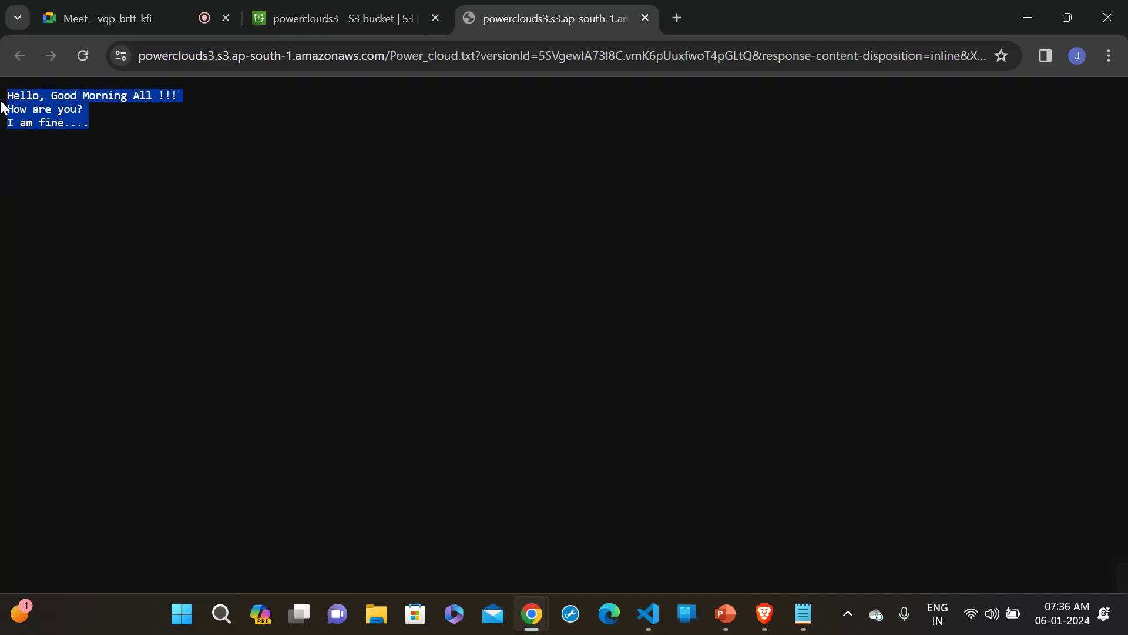
pyautogui.click(230, 141)
pyautogui.click(343, 22)
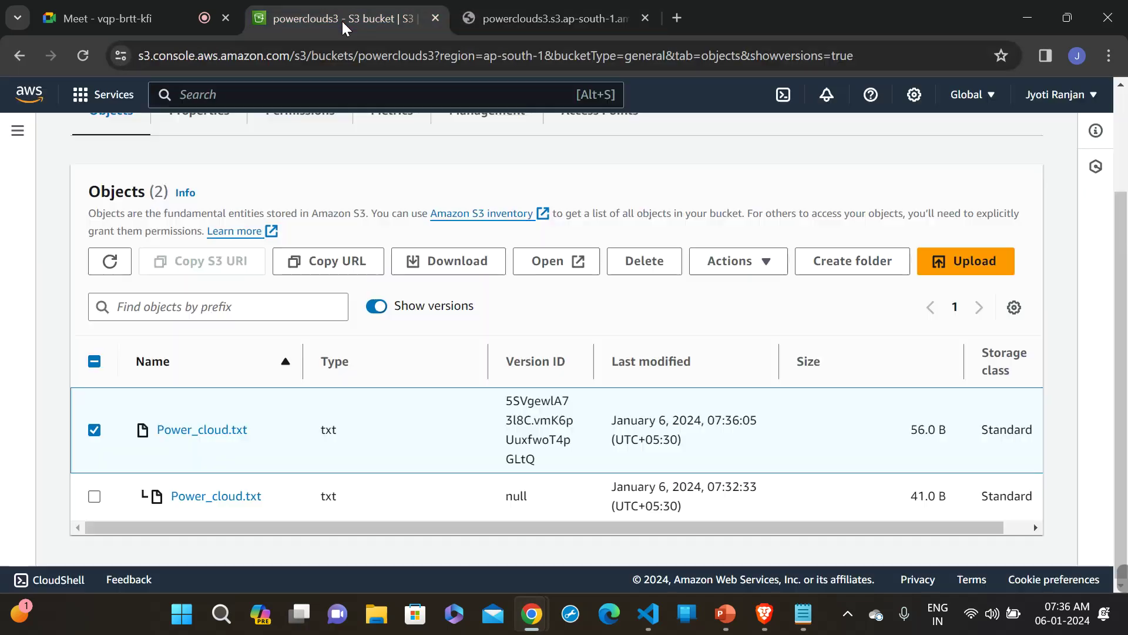
# - Select only the null version of Power_cloud.txt, open it to compare its text with the newer version, and close both object tabs
pyautogui.click(95, 431)
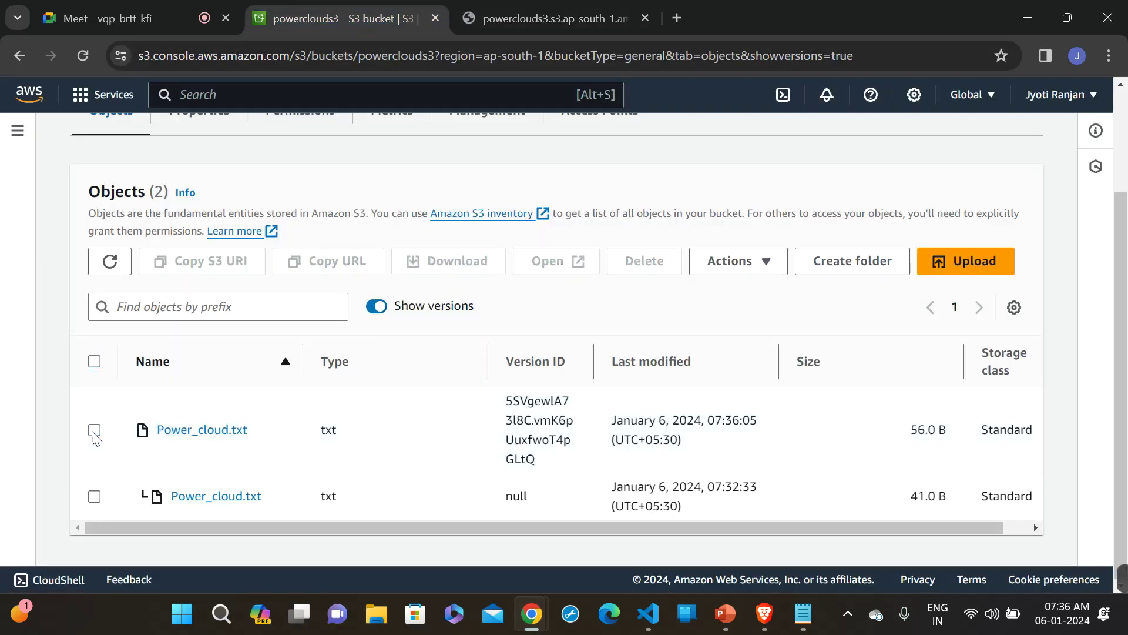
pyautogui.click(95, 496)
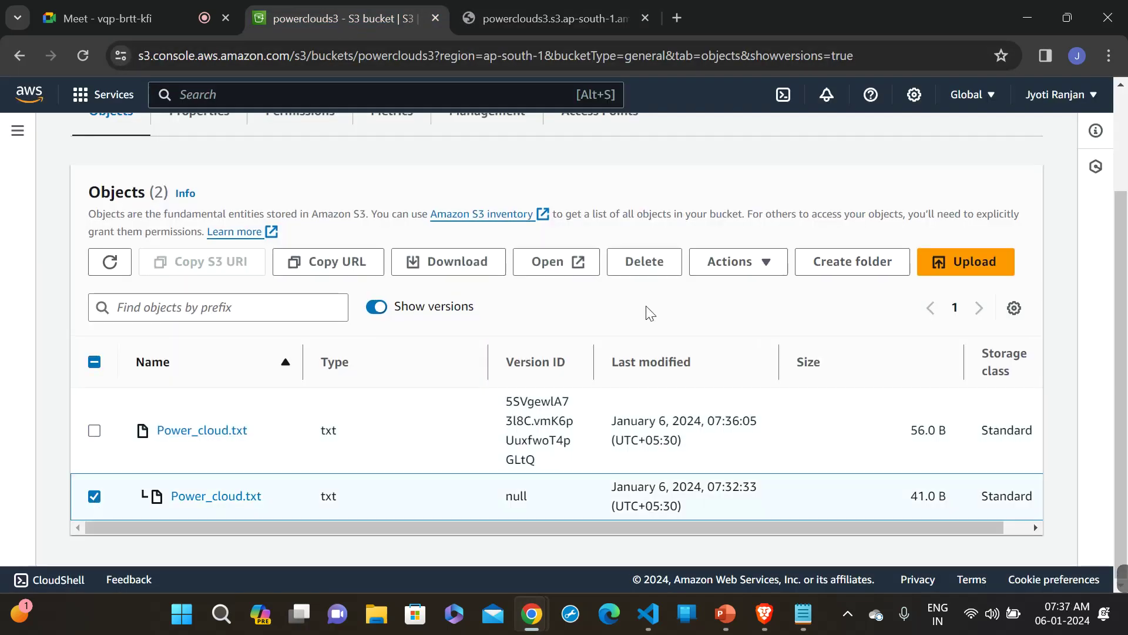
pyautogui.click(563, 263)
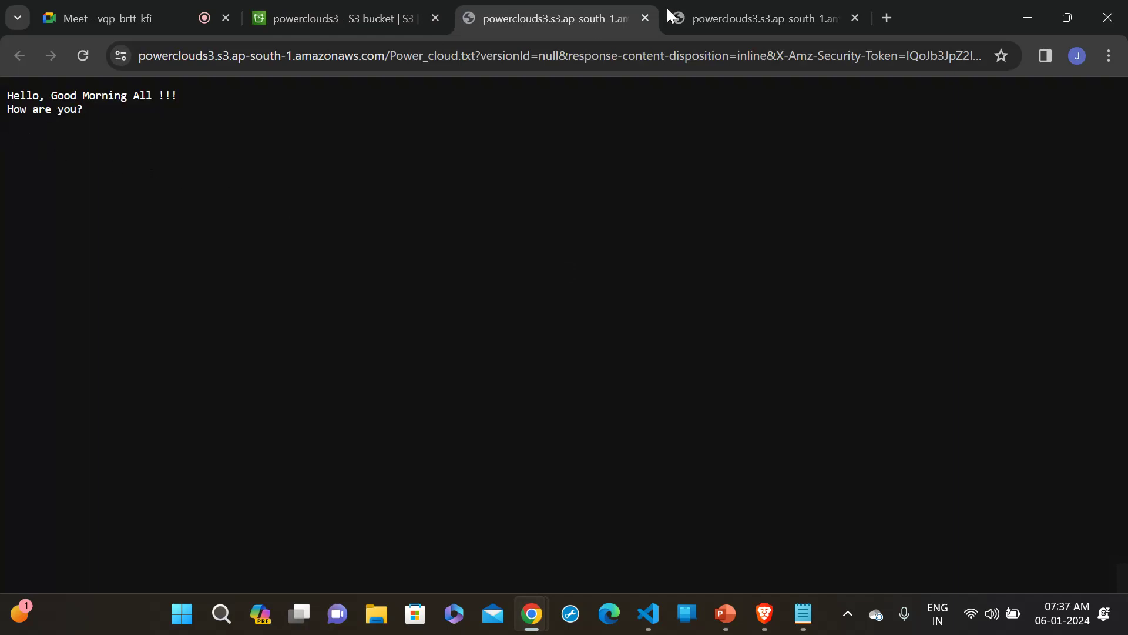
pyautogui.click(738, 26)
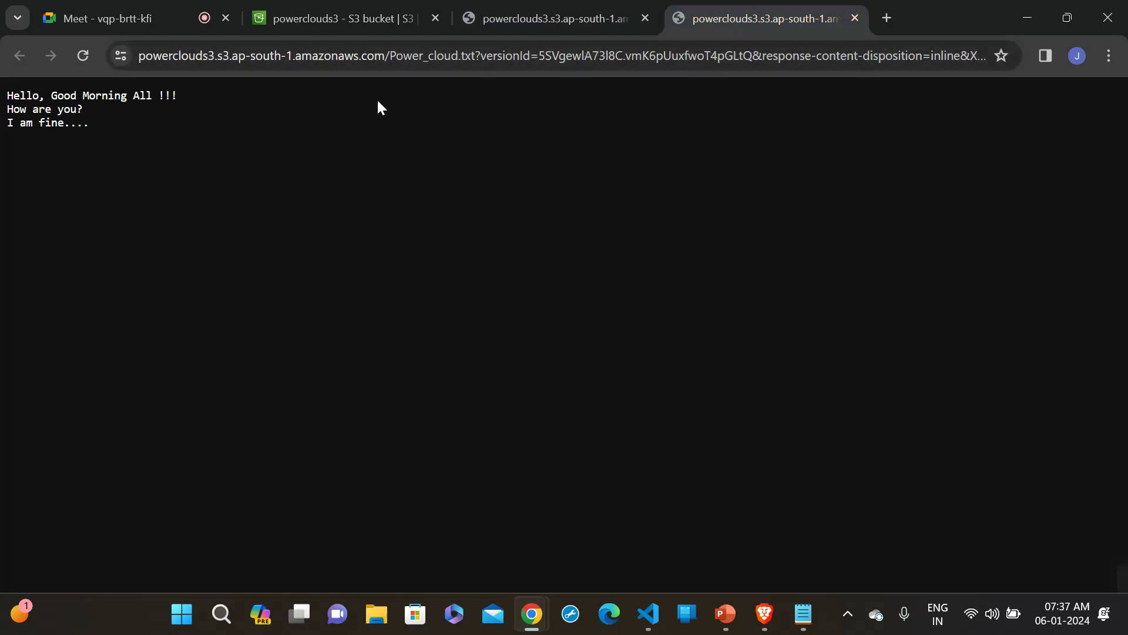
pyautogui.click(600, 20)
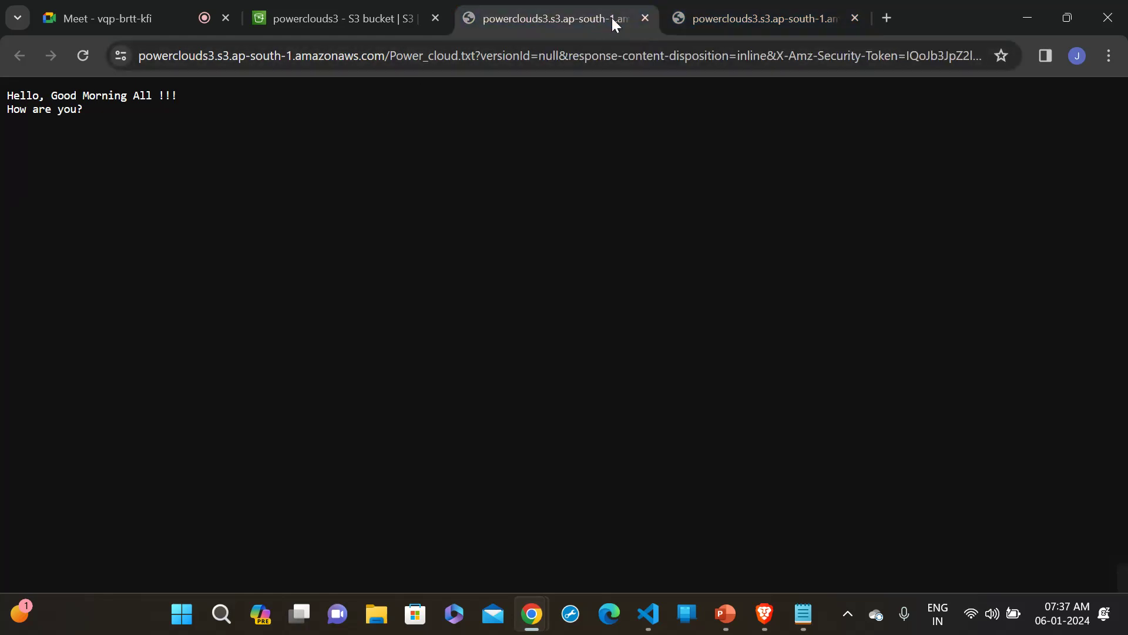
pyautogui.click(644, 15)
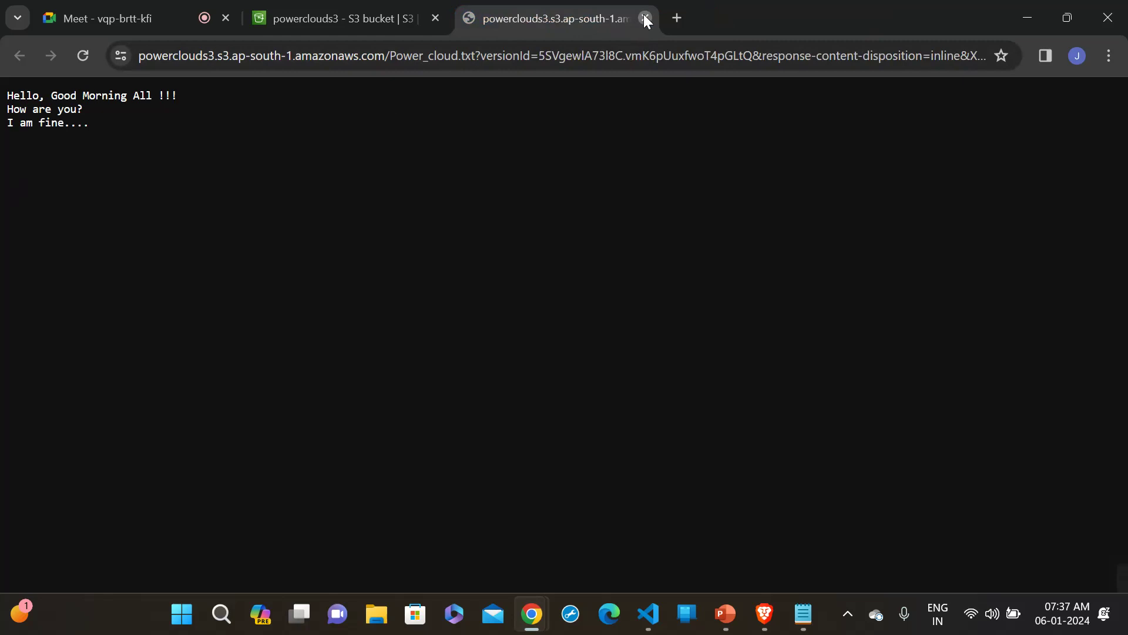
pyautogui.click(644, 14)
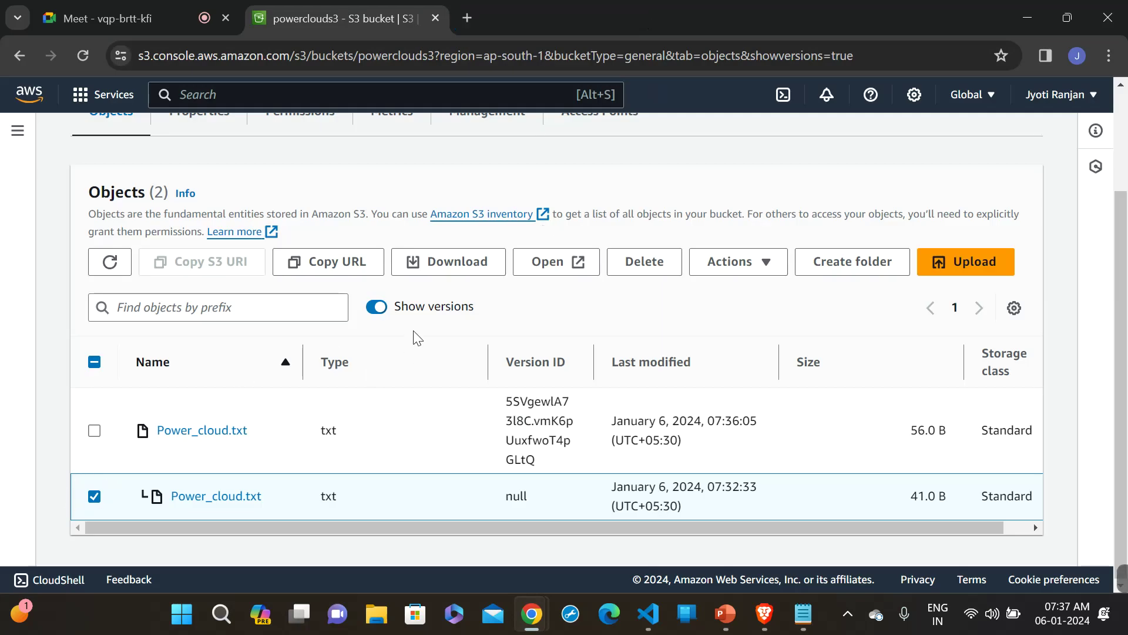
# - Hide the object versions, delete Power_cloud.txt from the powerclouds3 bucket by confirming with "delete", and close the deletion status page
pyautogui.click(379, 309)
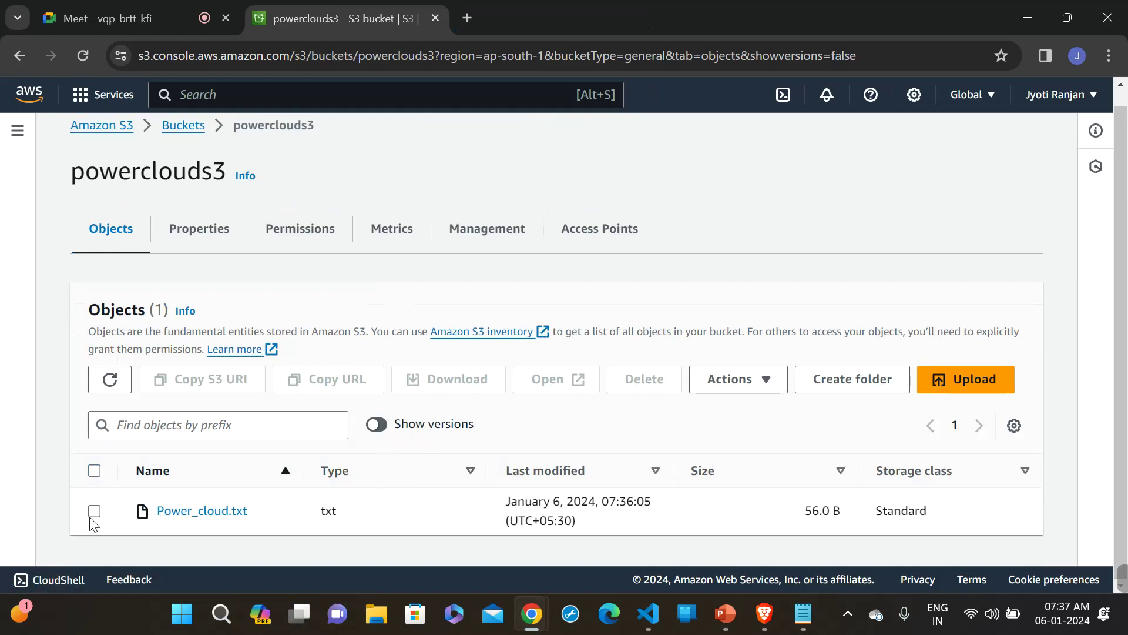
pyautogui.click(94, 511)
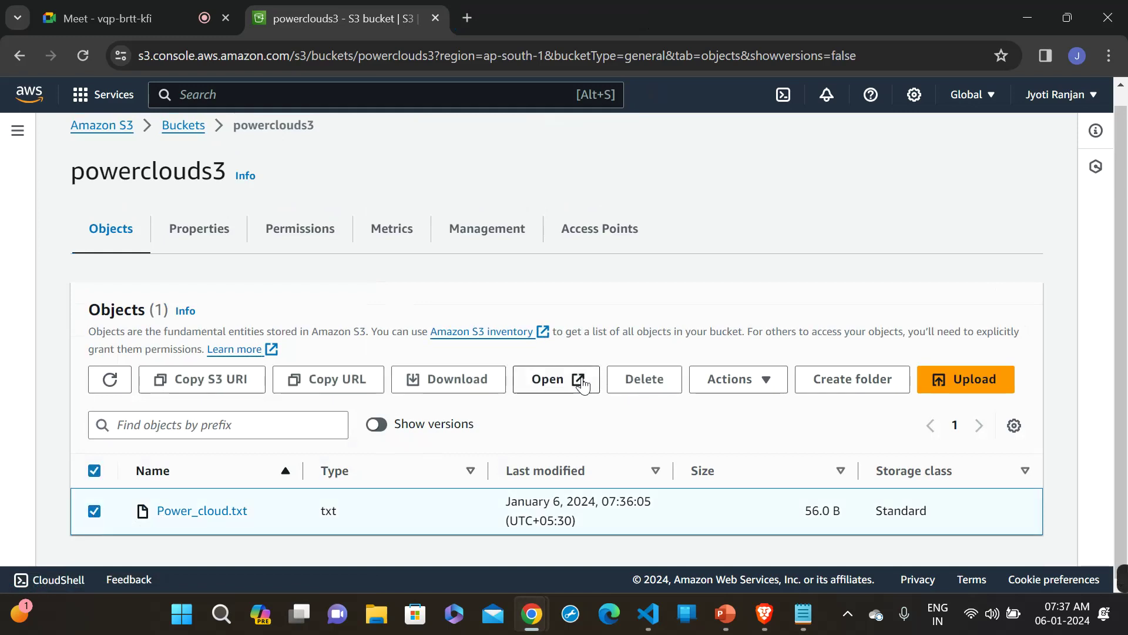
pyautogui.click(644, 380)
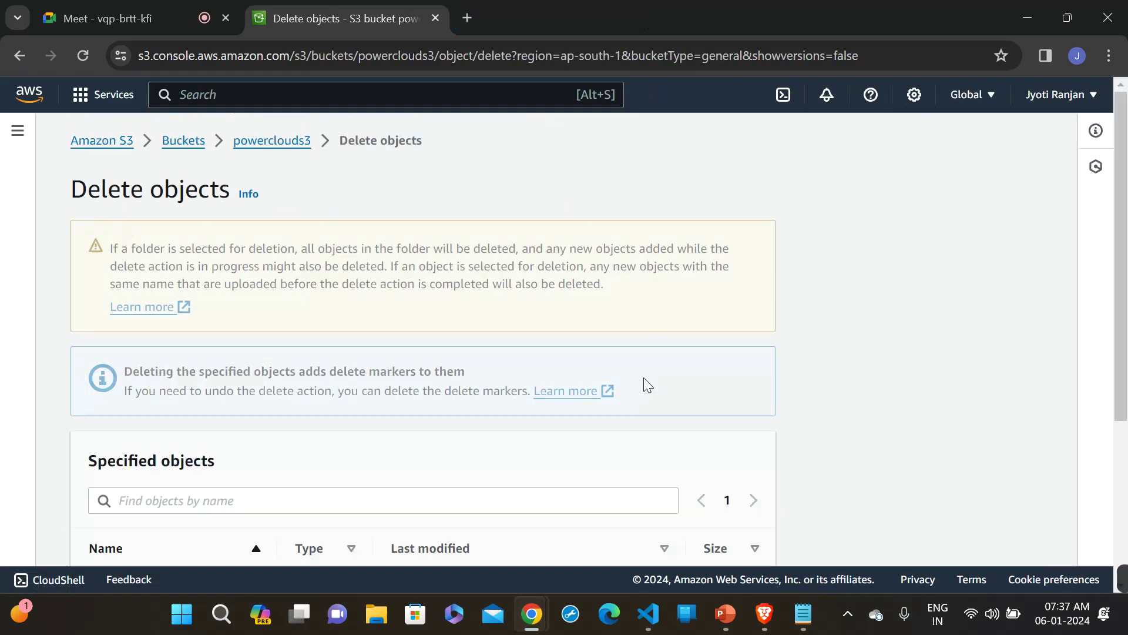
pyautogui.scroll(-4, 644, 379)
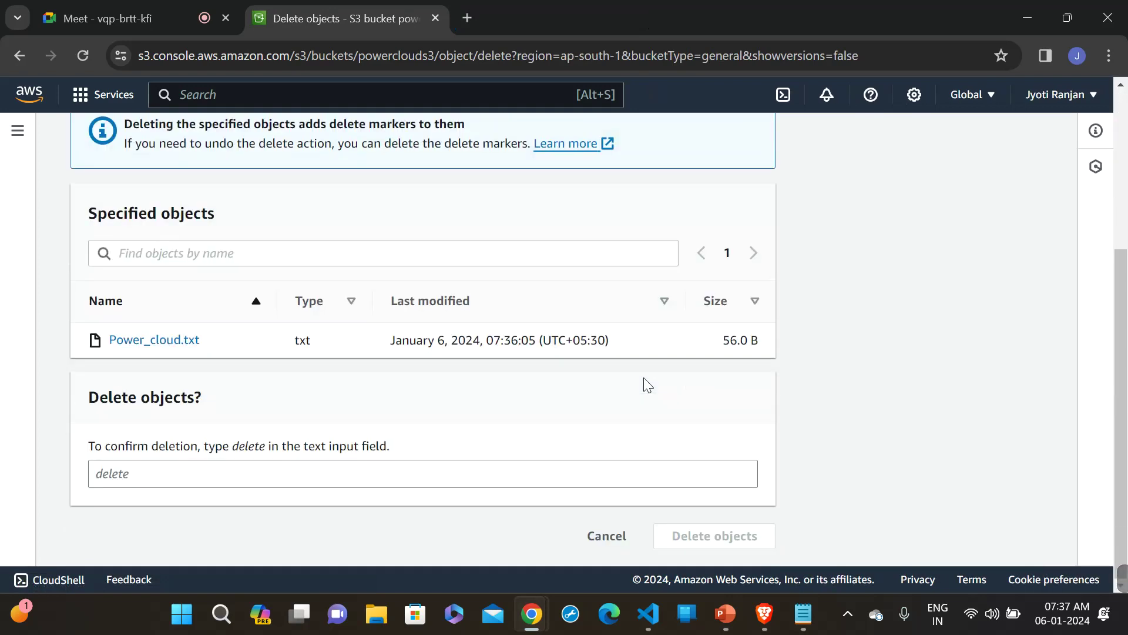
pyautogui.doubleClick(247, 448)
pyautogui.moveTo(247, 448); pyautogui.dragTo(139, 483)
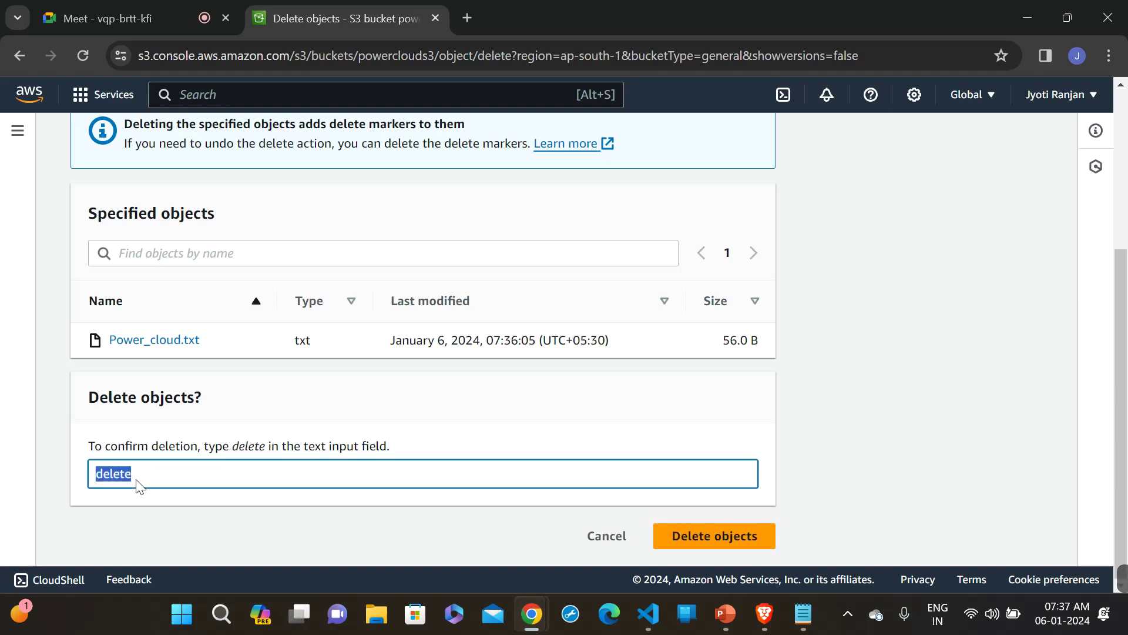
pyautogui.click(682, 535)
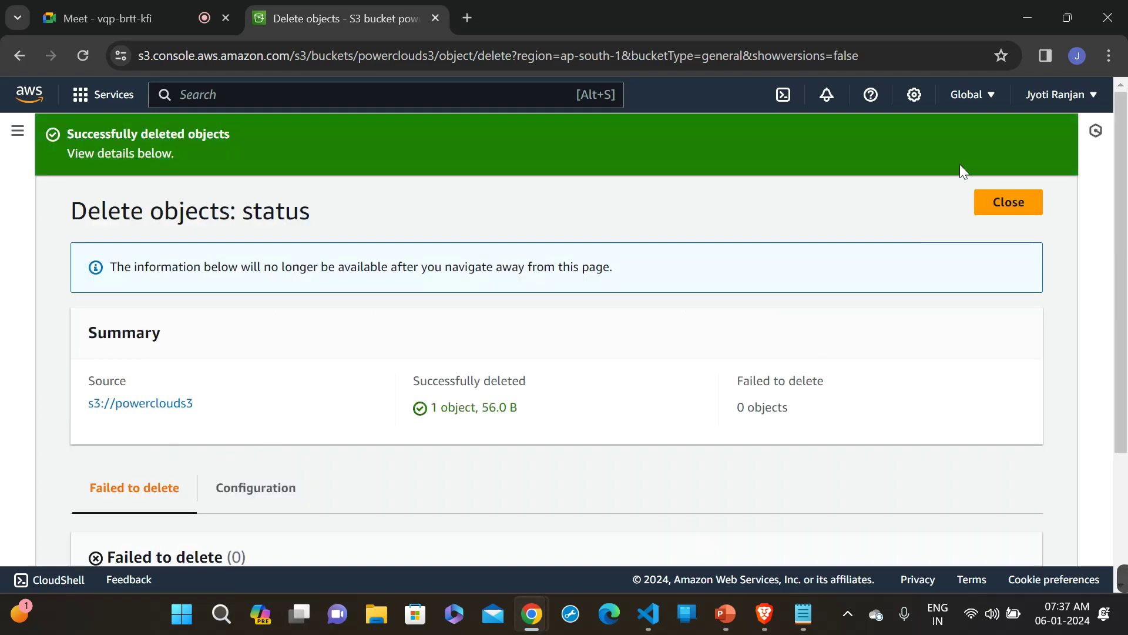
pyautogui.click(993, 203)
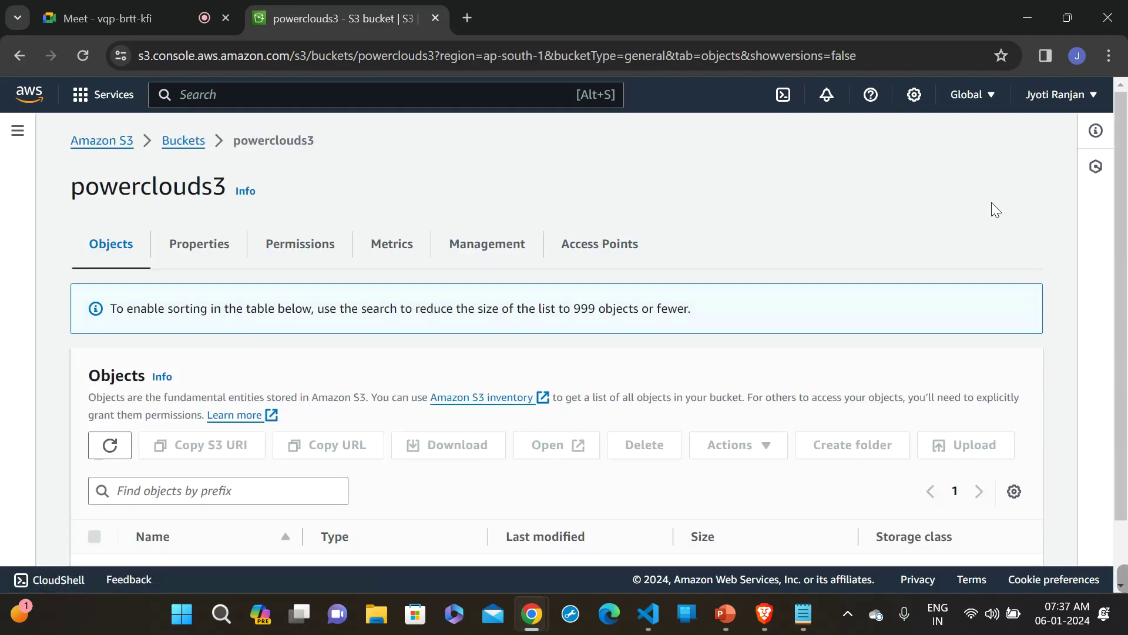
# - Show the object versions in the bucket and examine the delete marker and the stored versions of Power_cloud.txt
pyautogui.scroll(-2, 641, 400)
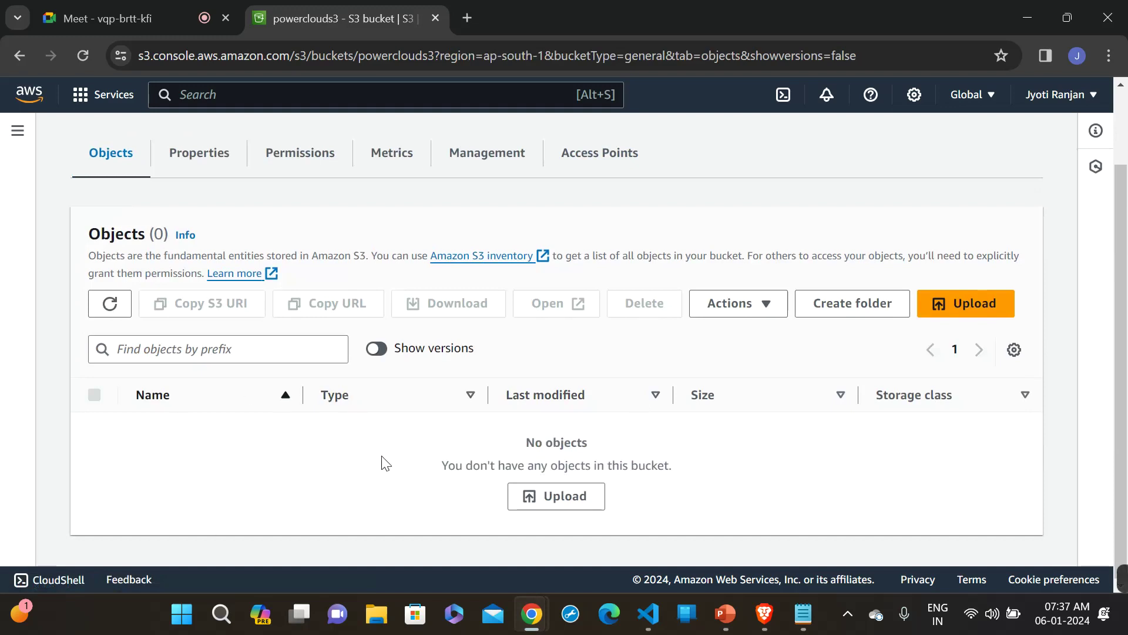
pyautogui.click(376, 349)
pyautogui.scroll(-1, 559, 395)
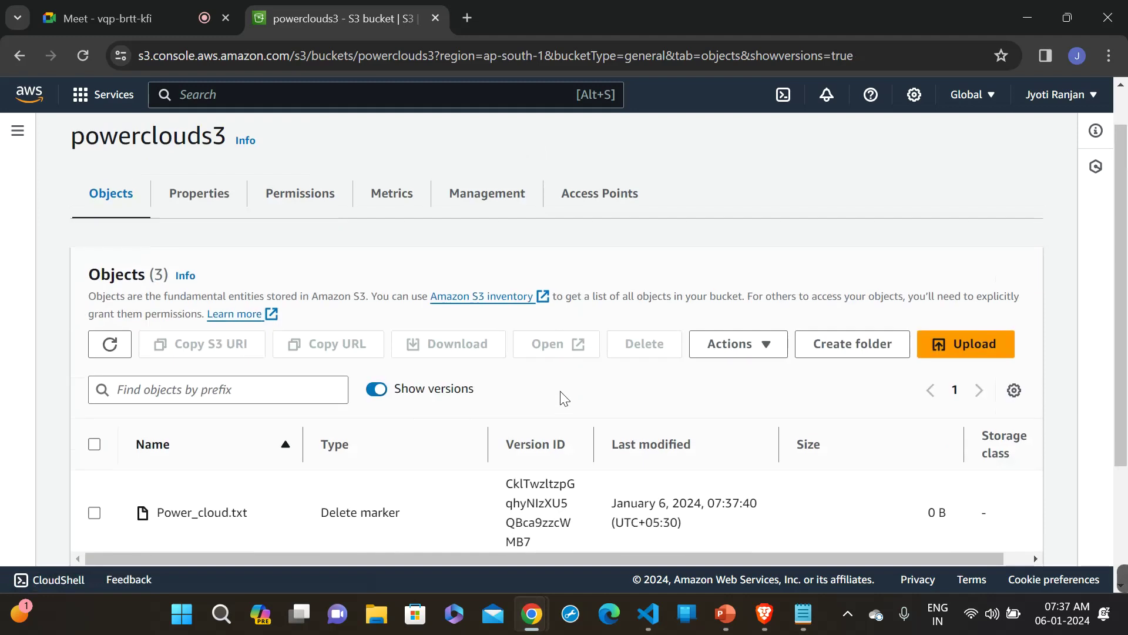
pyautogui.scroll(-2, 563, 398)
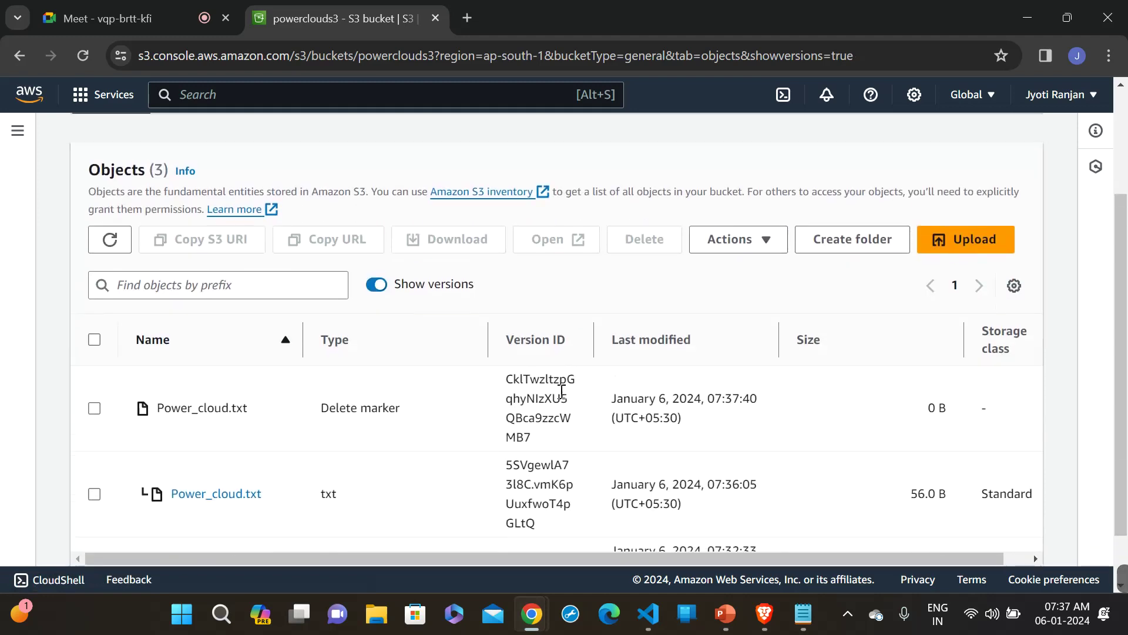
pyautogui.scroll(-1, 699, 304)
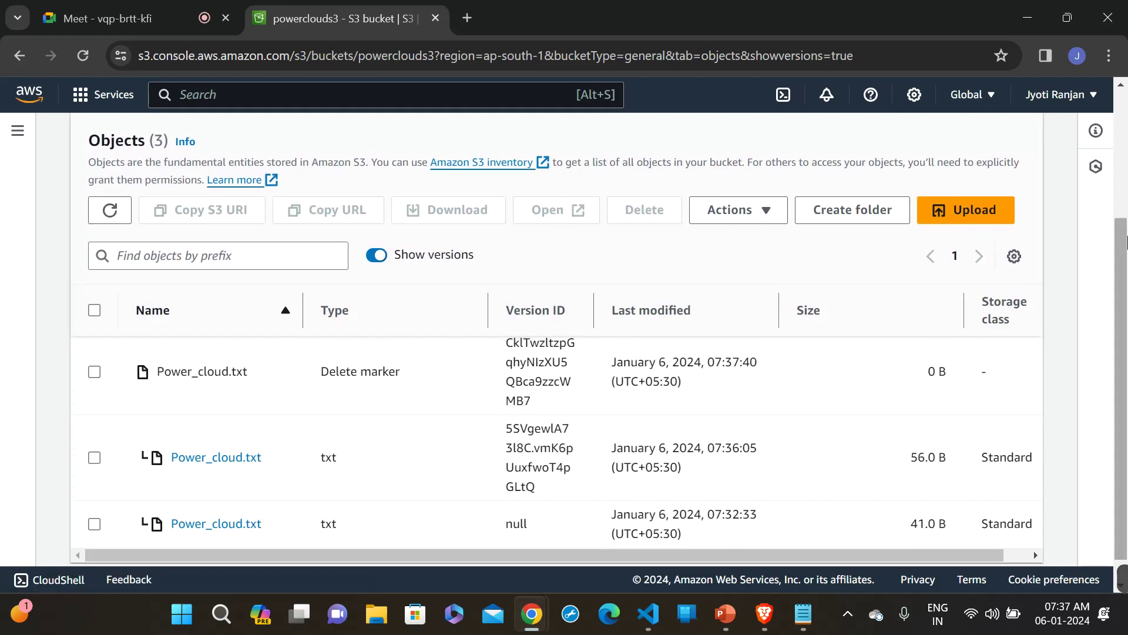
pyautogui.scroll(-1, 1122, 282)
pyautogui.scroll(1, 1123, 288)
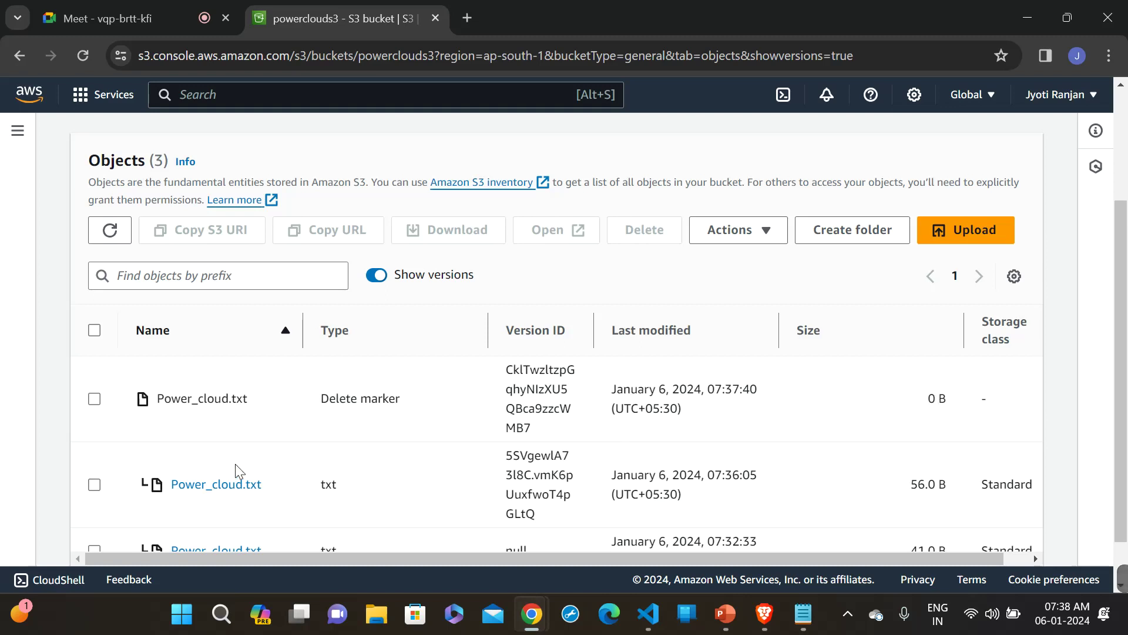
pyautogui.scroll(-1, 322, 446)
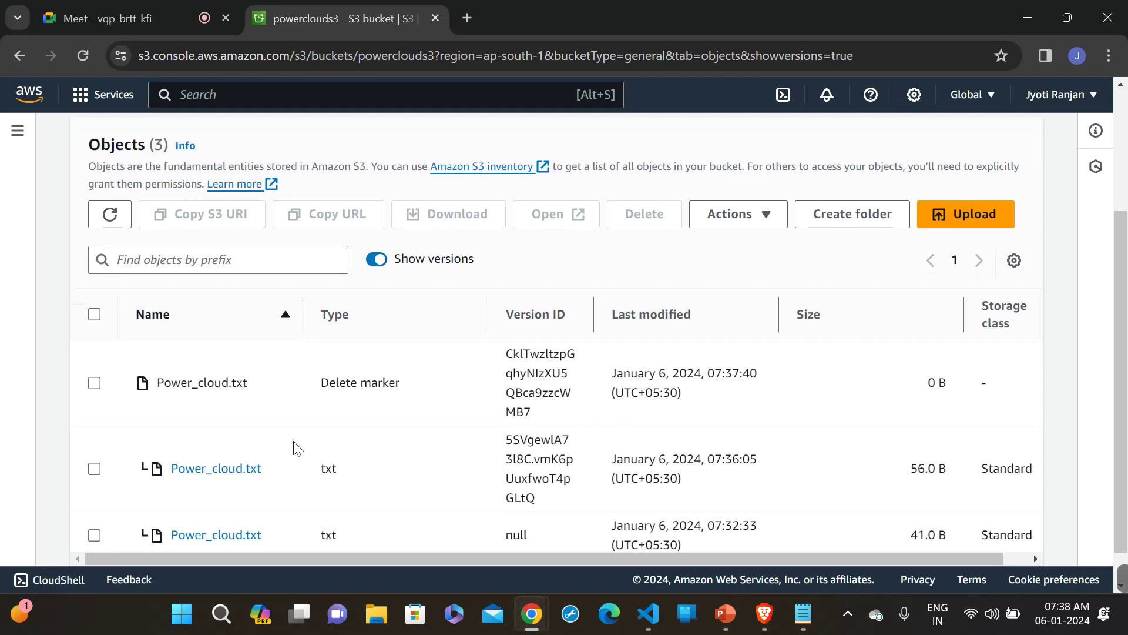
# - Select the Power_cloud.txt version modified at 07:36:05, open it to check its text, and close its browser tab
pyautogui.click(94, 468)
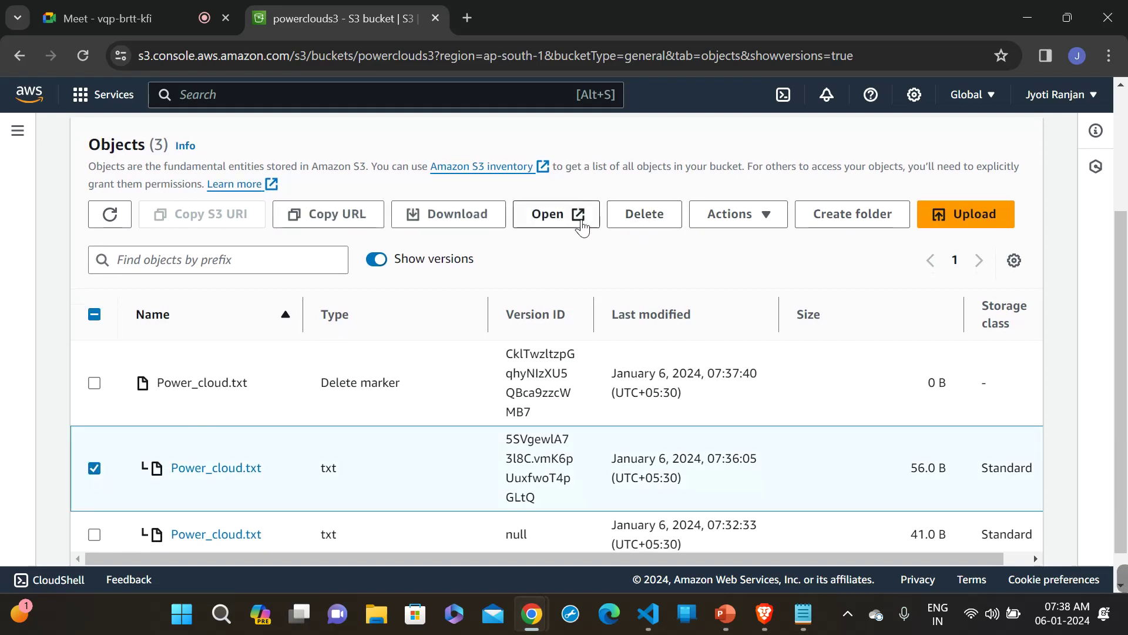
pyautogui.click(550, 223)
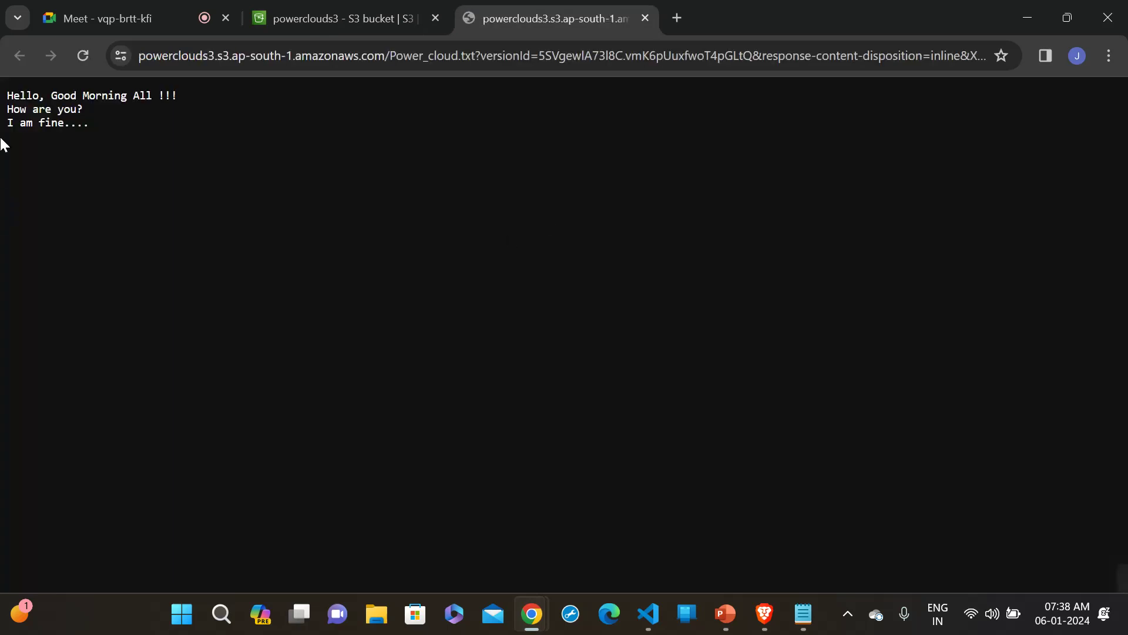
pyautogui.moveTo(108, 124); pyautogui.dragTo(1, 101)
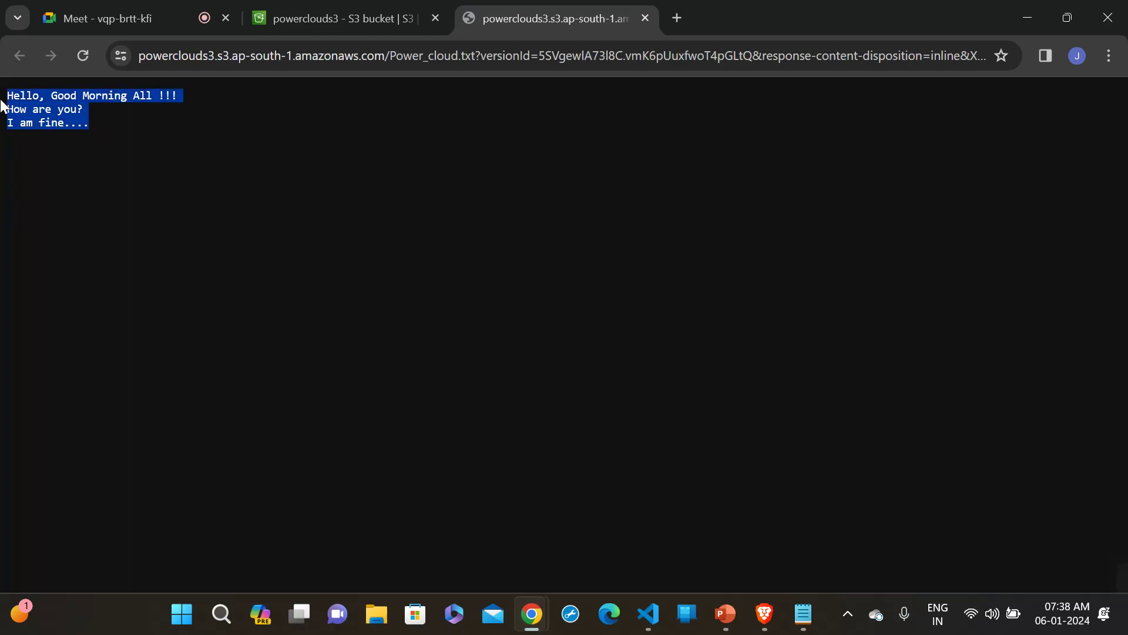
pyautogui.click(93, 121)
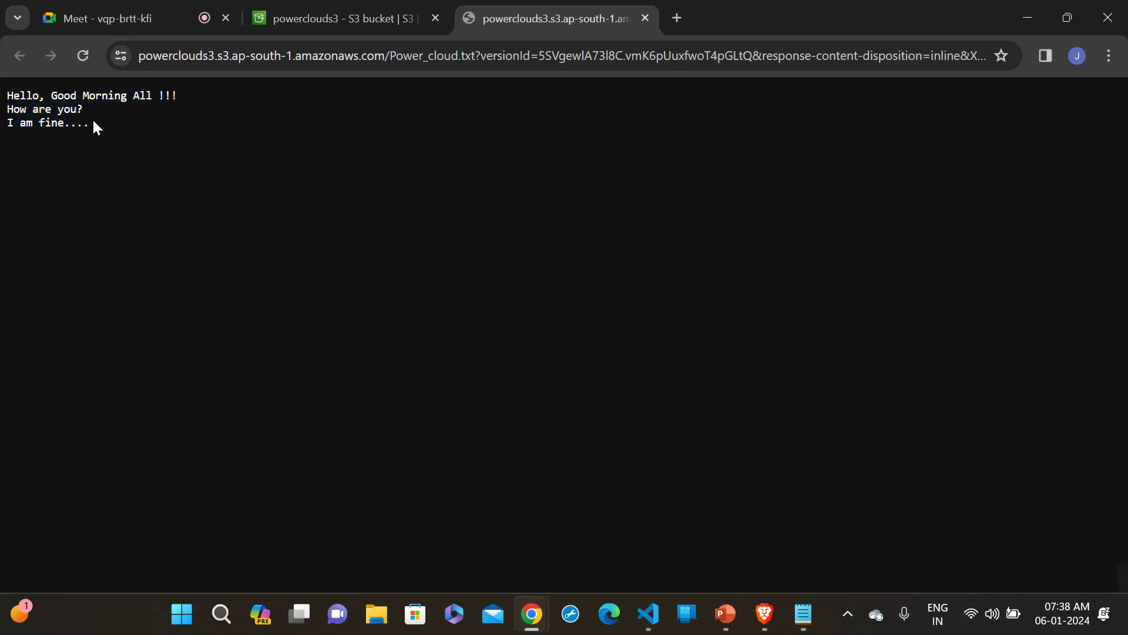
pyautogui.click(647, 17)
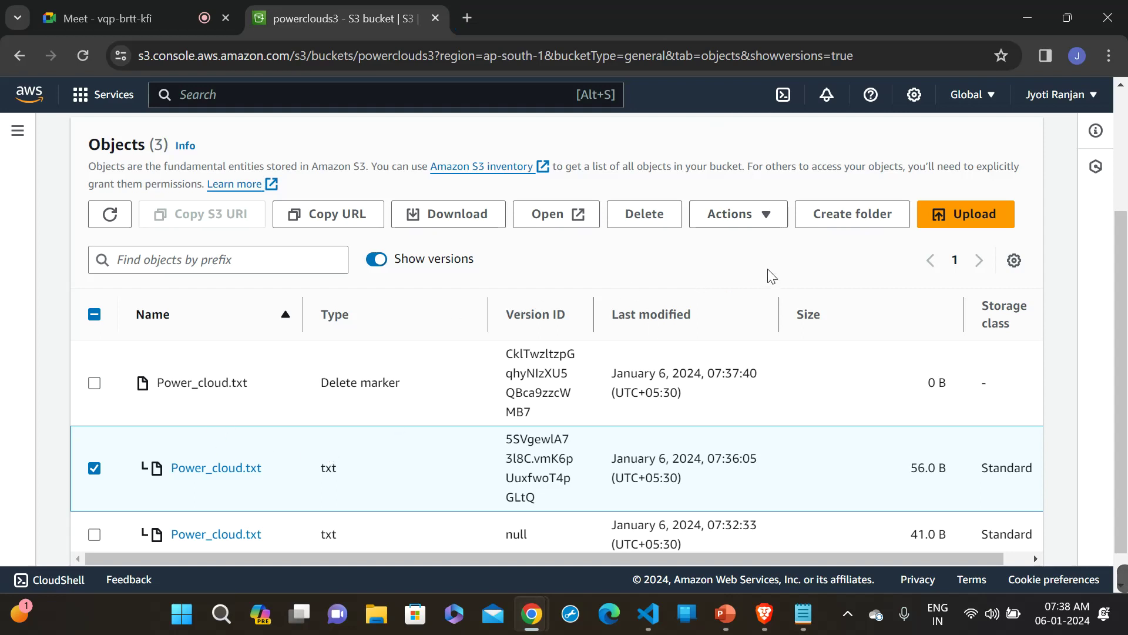
pyautogui.click(760, 225)
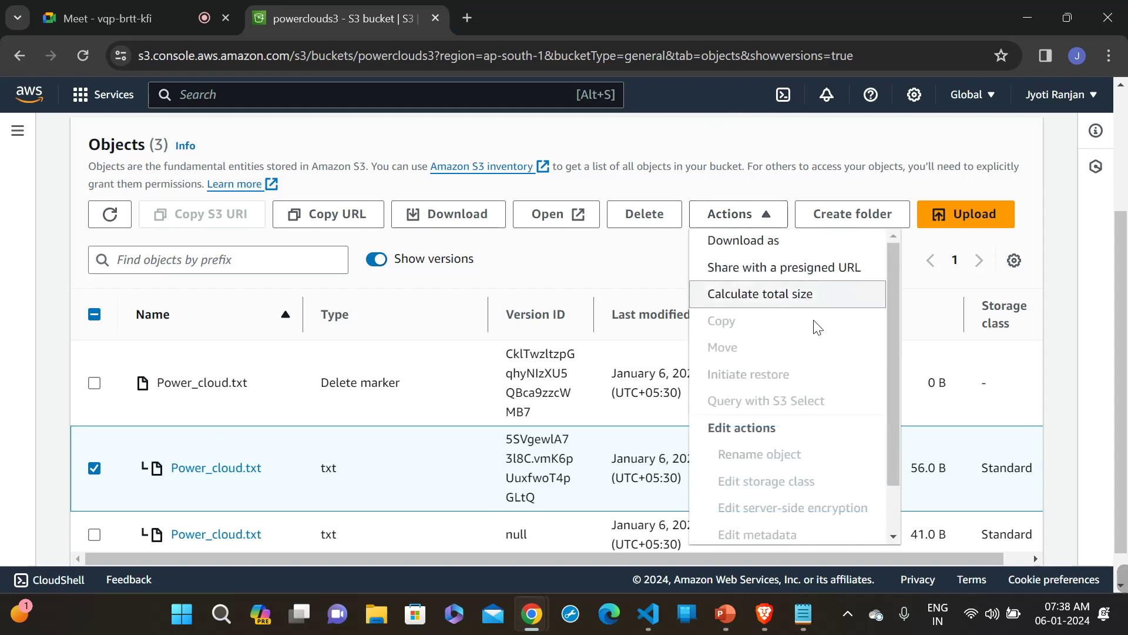
pyautogui.moveTo(891, 325); pyautogui.dragTo(884, 393)
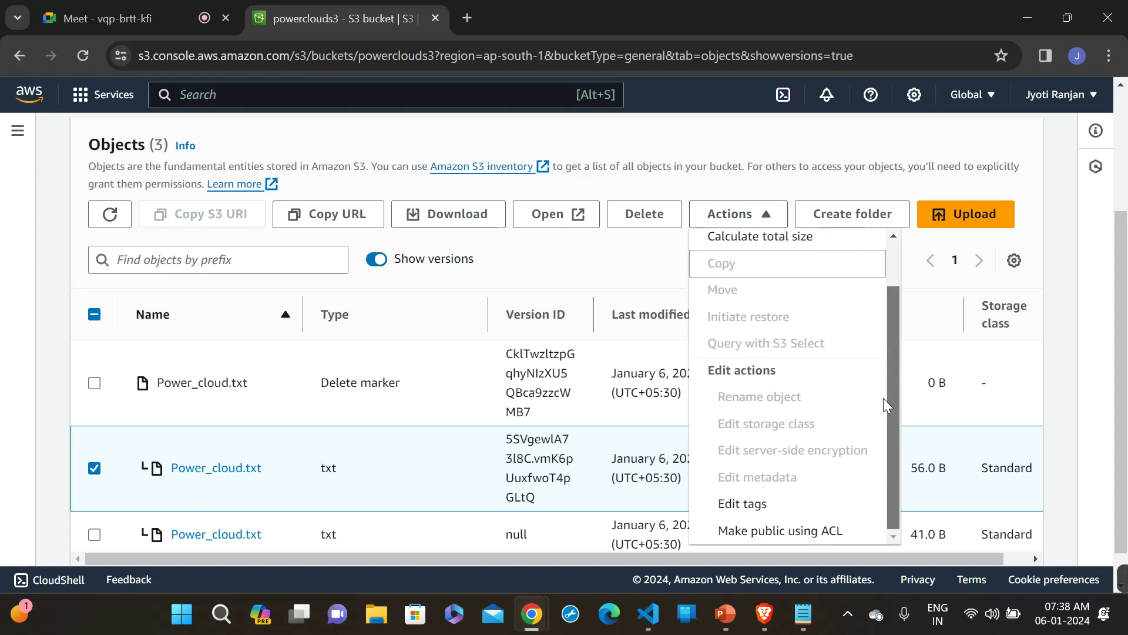
pyautogui.scroll(3, 883, 397)
pyautogui.click(573, 254)
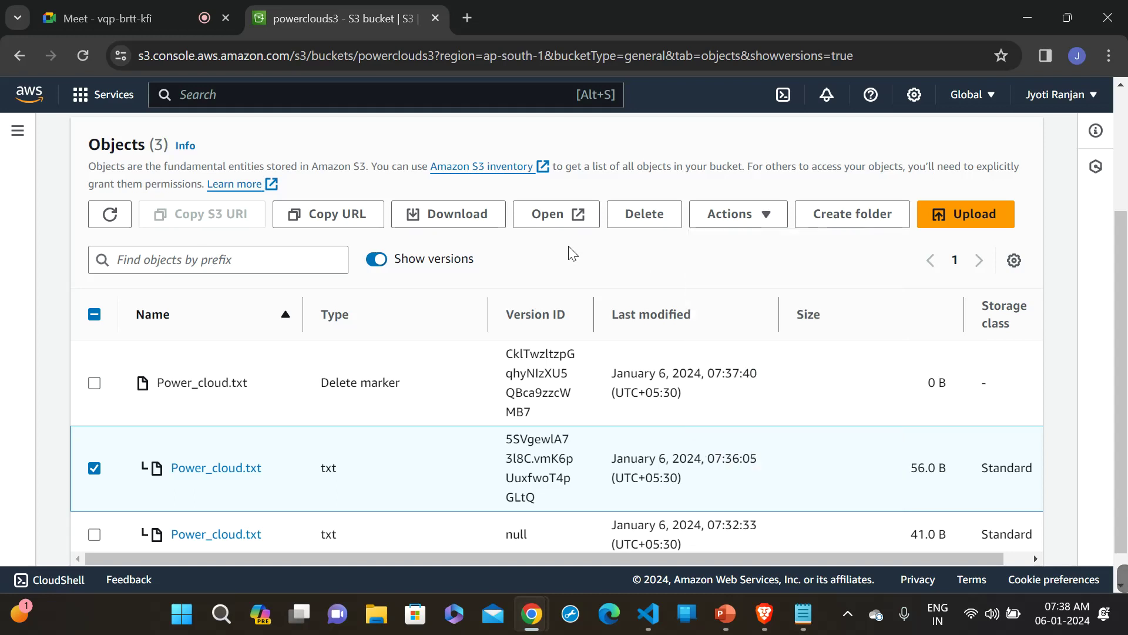
# - Hide the object versions and check the current object list of the powerclouds3 bucket
pyautogui.click(375, 260)
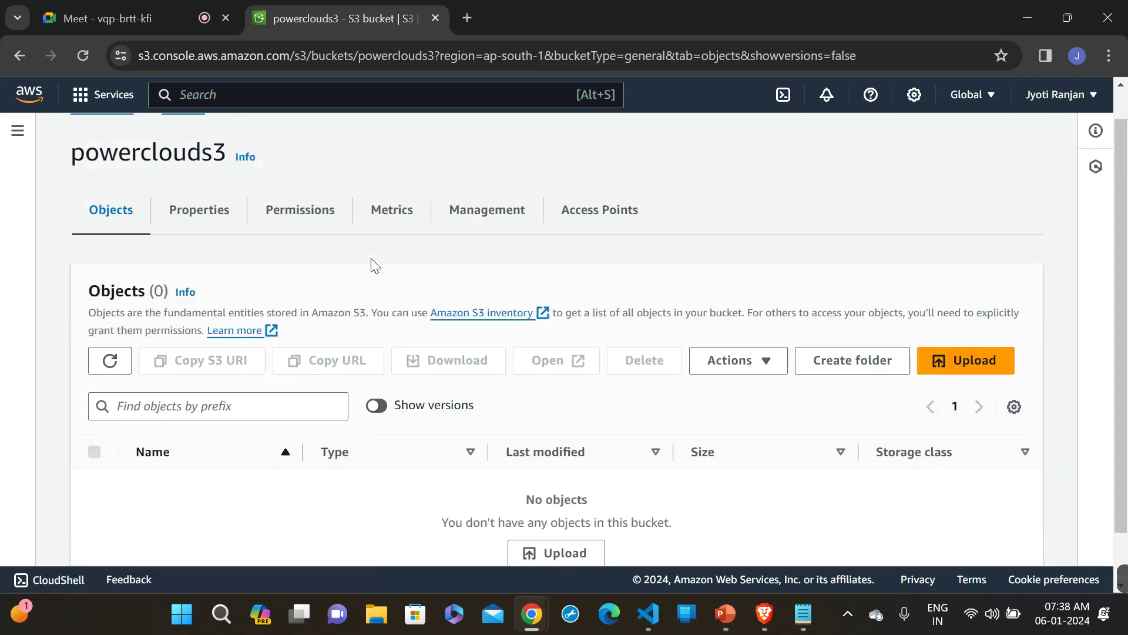
pyautogui.scroll(-2, 838, 383)
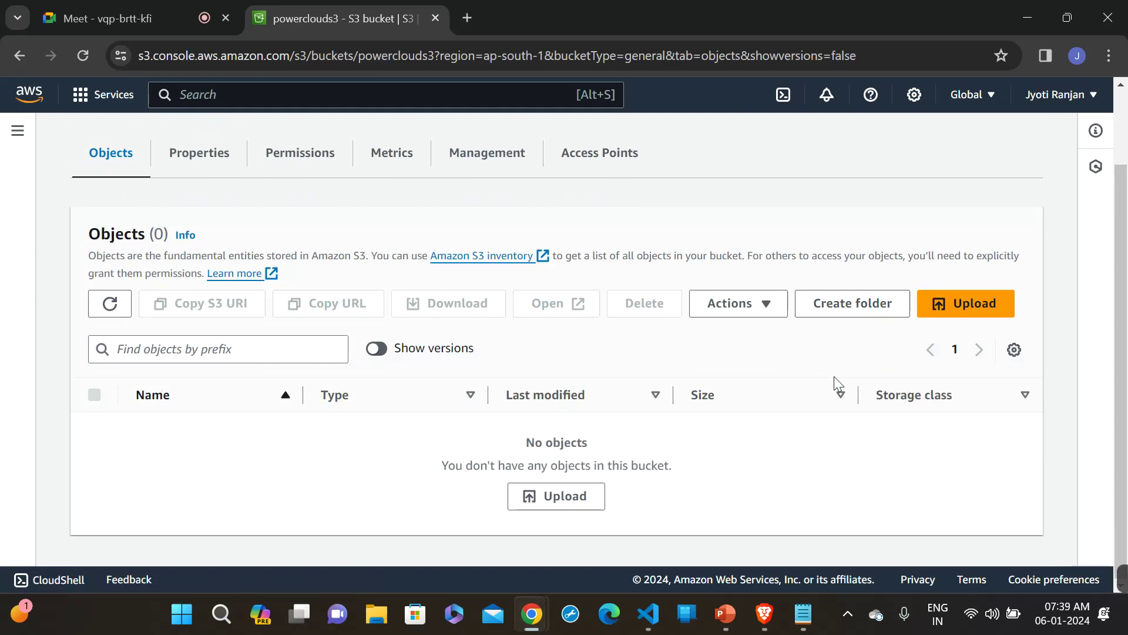
pyautogui.scroll(2, 834, 376)
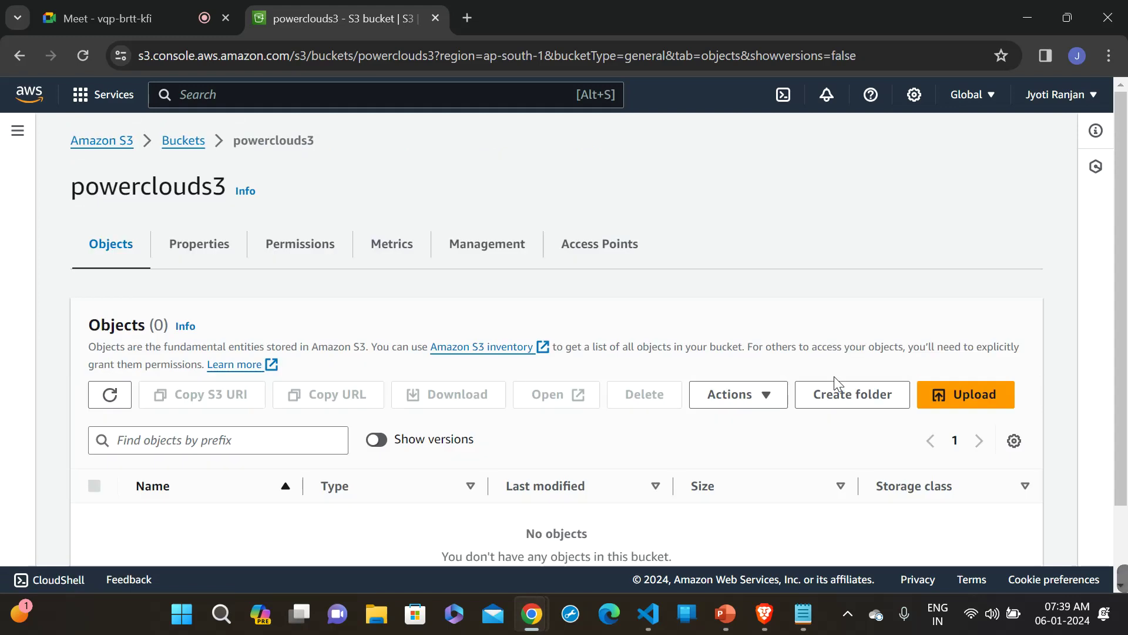
pyautogui.scroll(-2, 834, 376)
pyautogui.scroll(2, 834, 382)
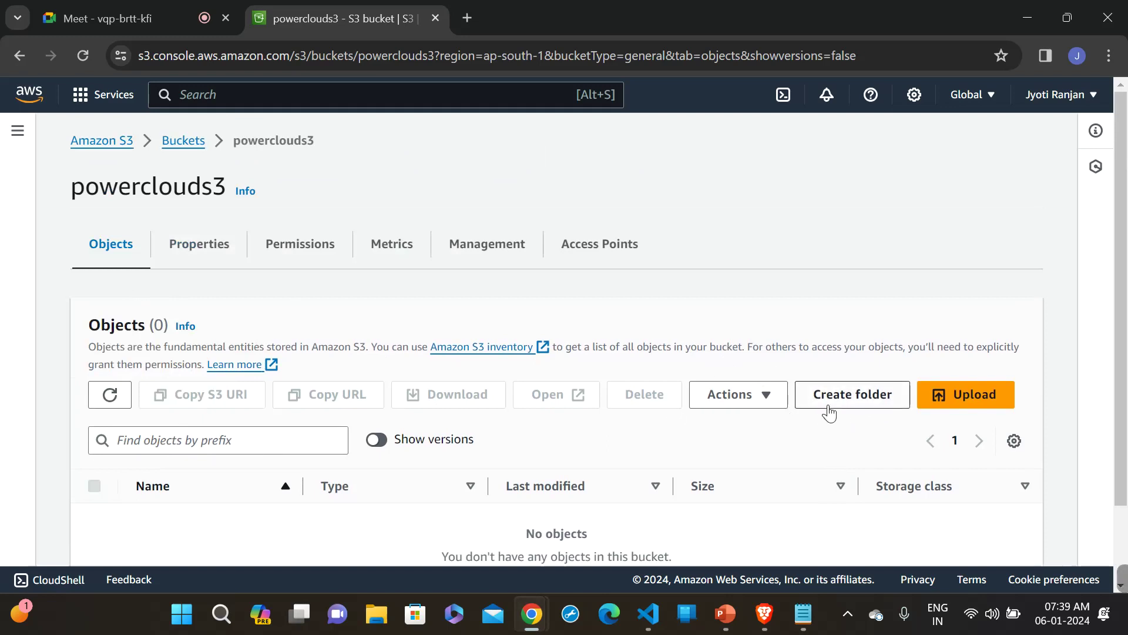
# - Upload Power_cloud.txt from the desktop to the powerclouds3 bucket again and close the upload status page
pyautogui.click(938, 402)
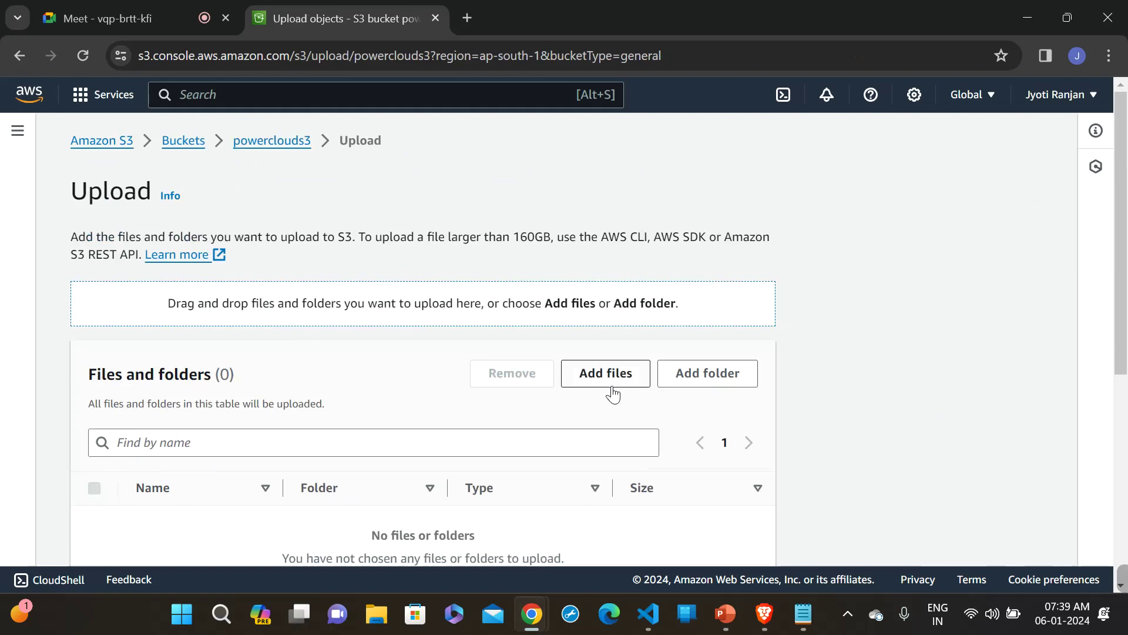
pyautogui.click(613, 387)
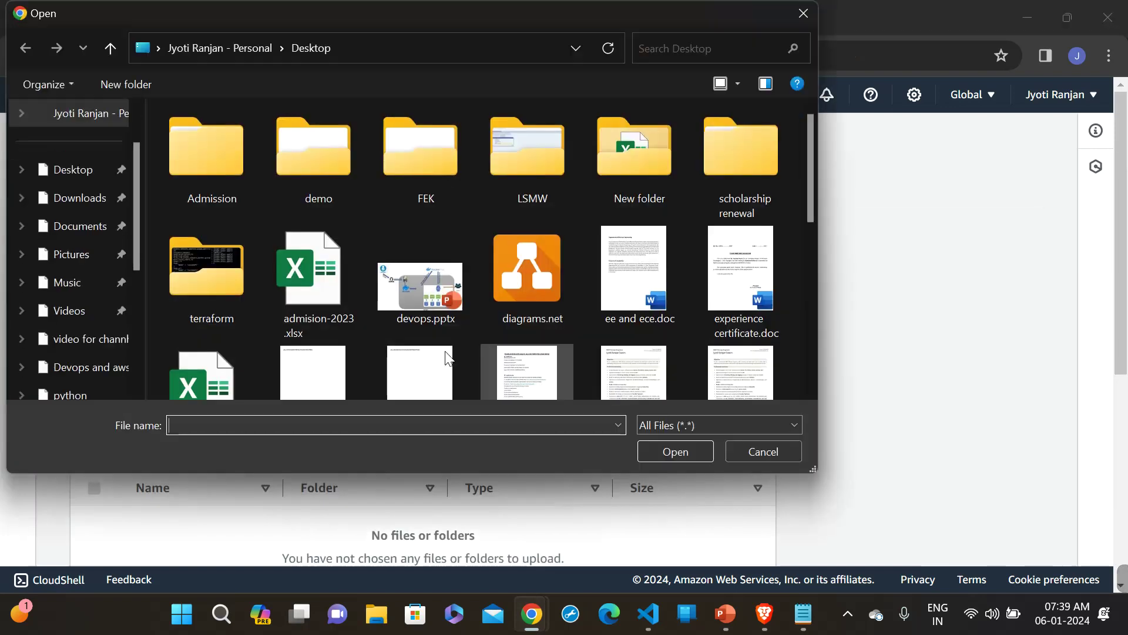
pyautogui.click(499, 277)
pyautogui.press('p')
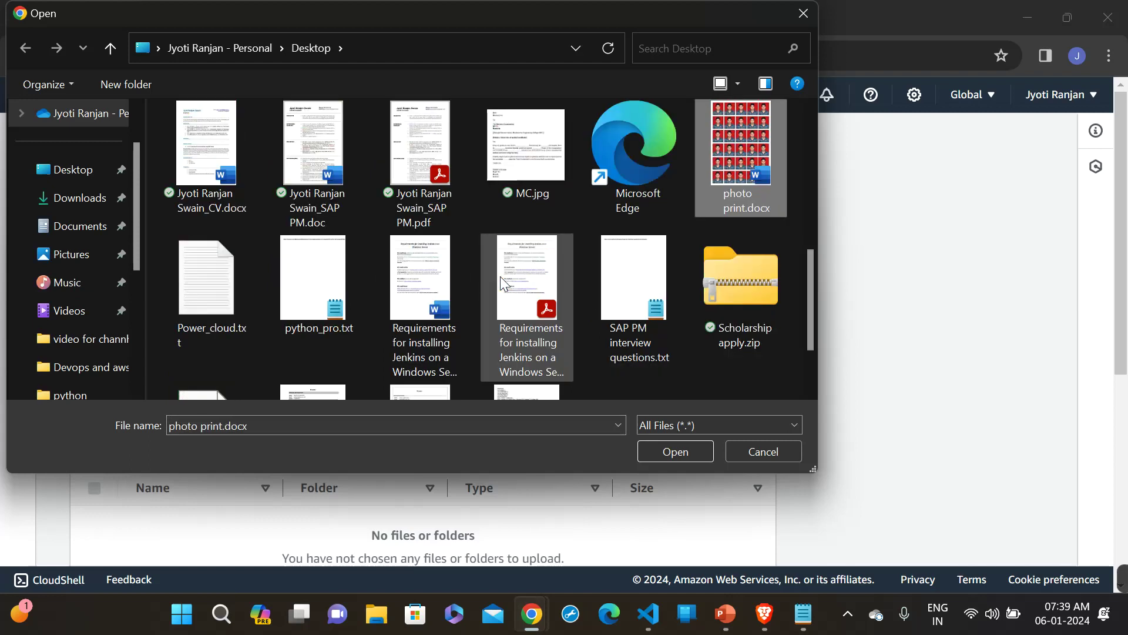
pyautogui.doubleClick(209, 284)
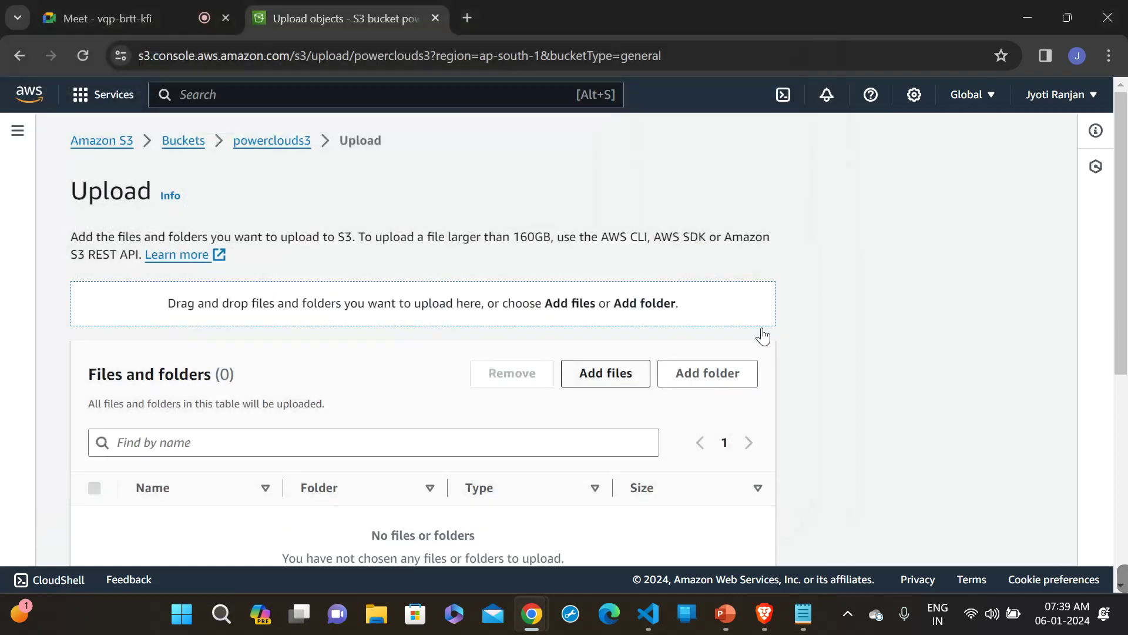
pyautogui.scroll(-5, 763, 337)
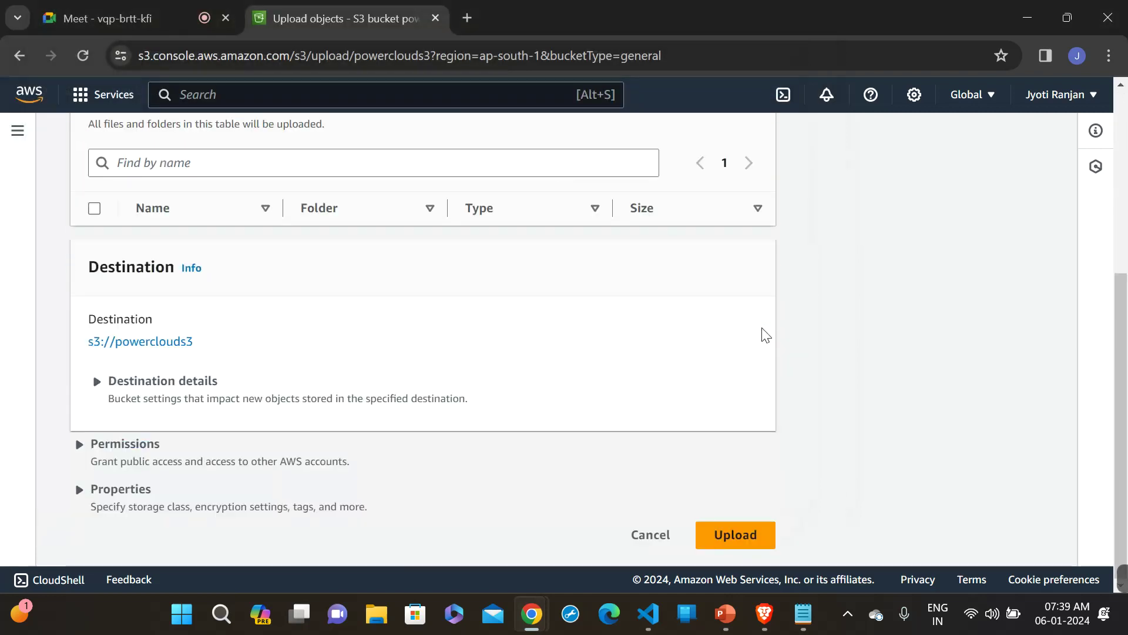
pyautogui.moveTo(766, 335); pyautogui.dragTo(733, 544)
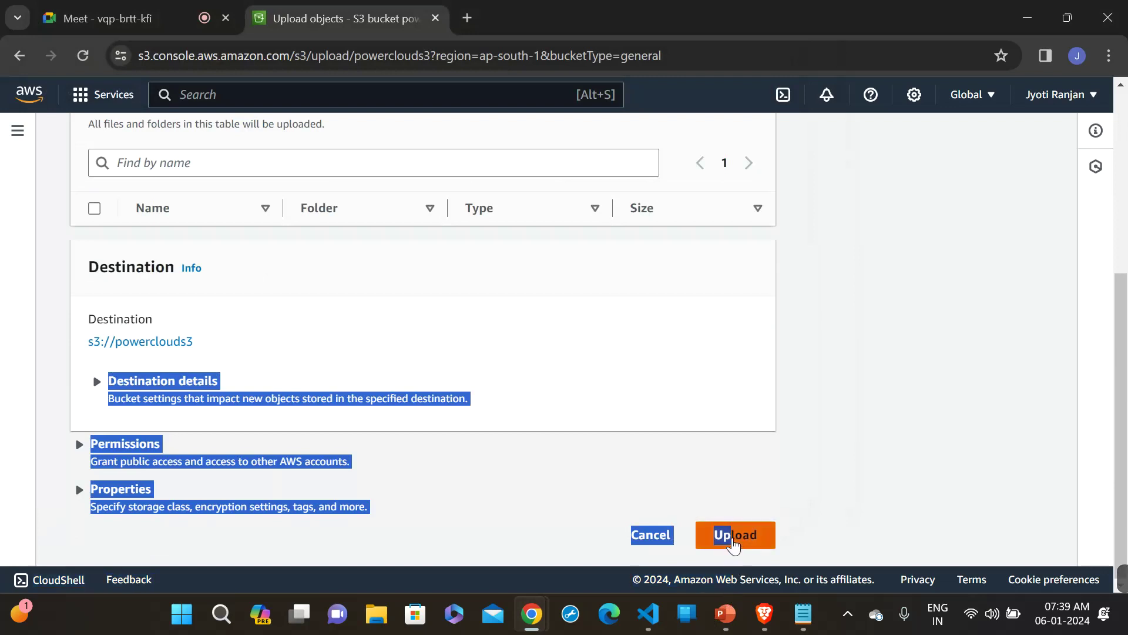
pyautogui.click(733, 539)
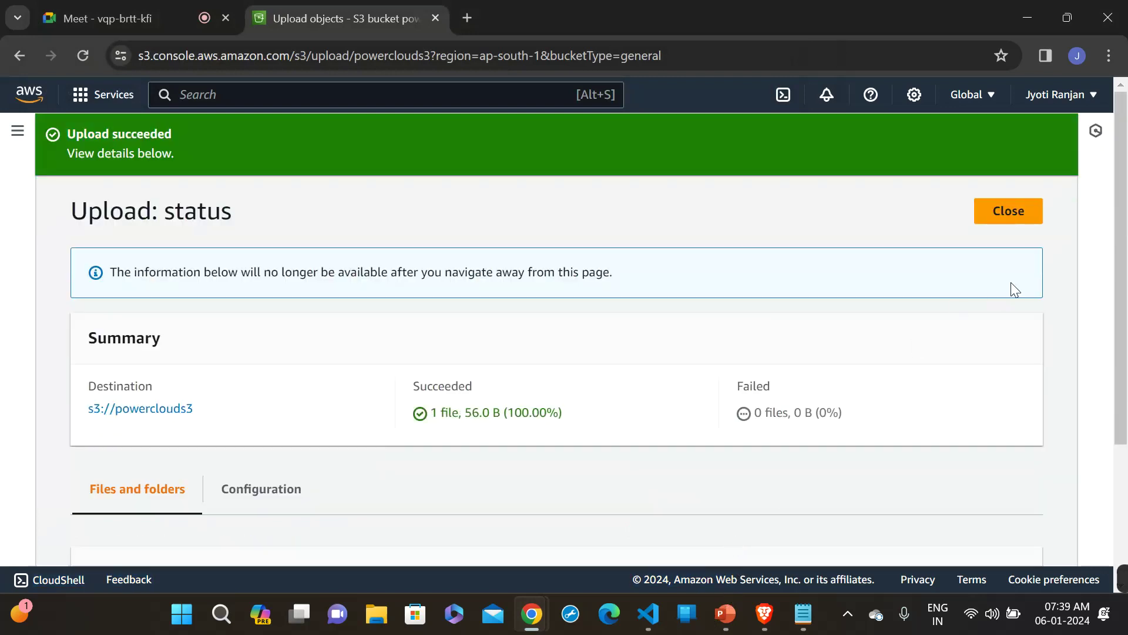
pyautogui.click(1025, 210)
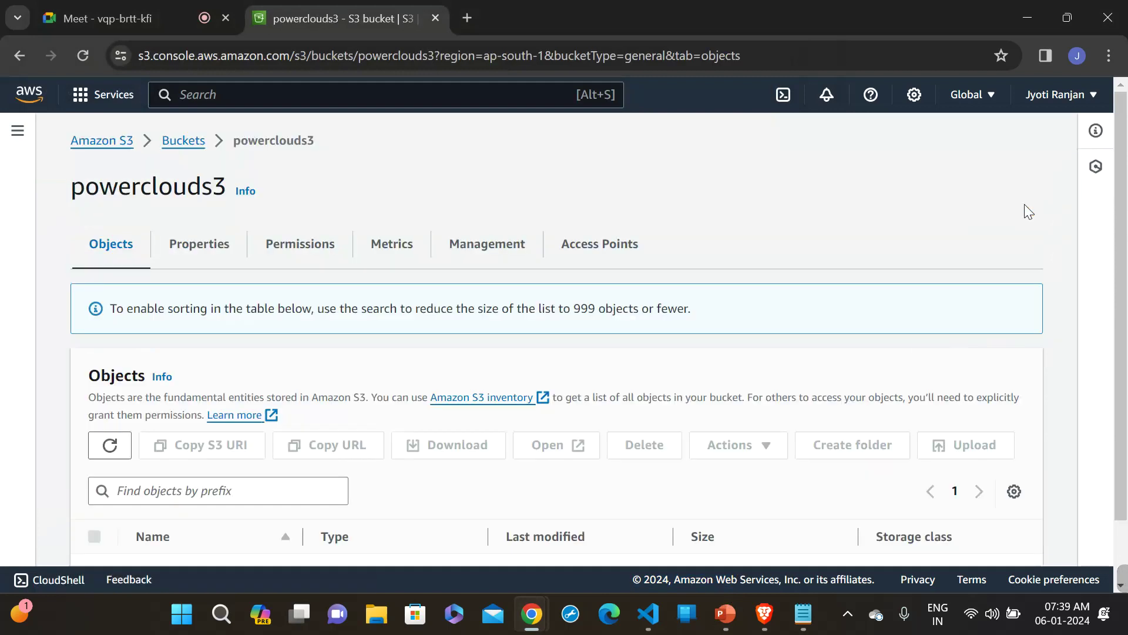
# - Select Power_cloud.txt in the bucket, copy its S3 URI, and paste it below the text of the Power_cloud file in Notepad
pyautogui.scroll(-1, 724, 292)
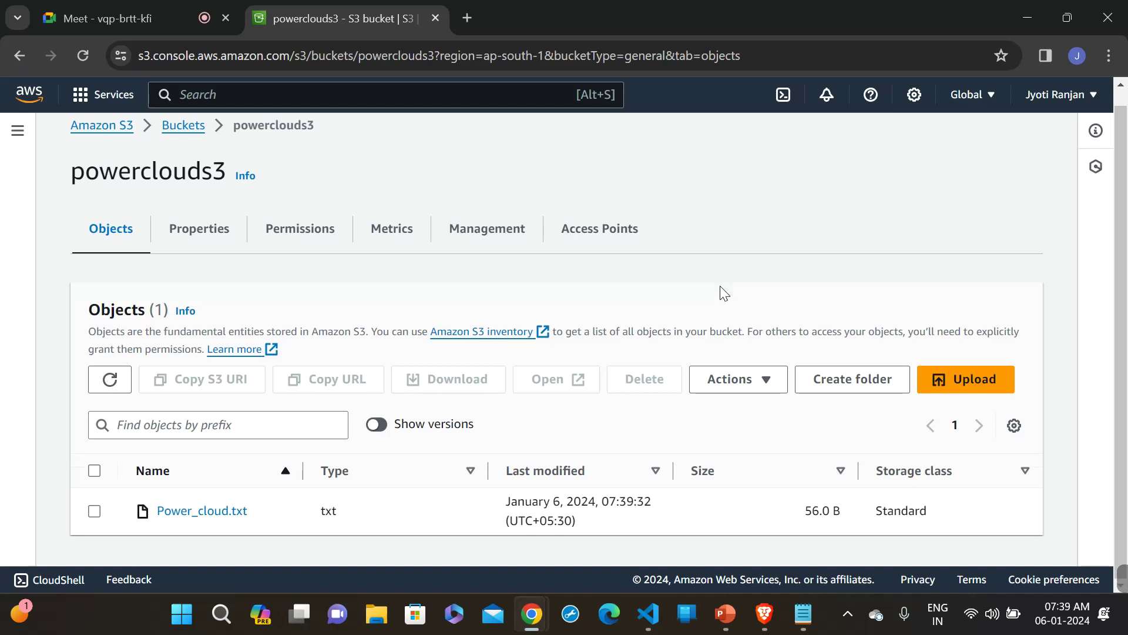
pyautogui.click(94, 511)
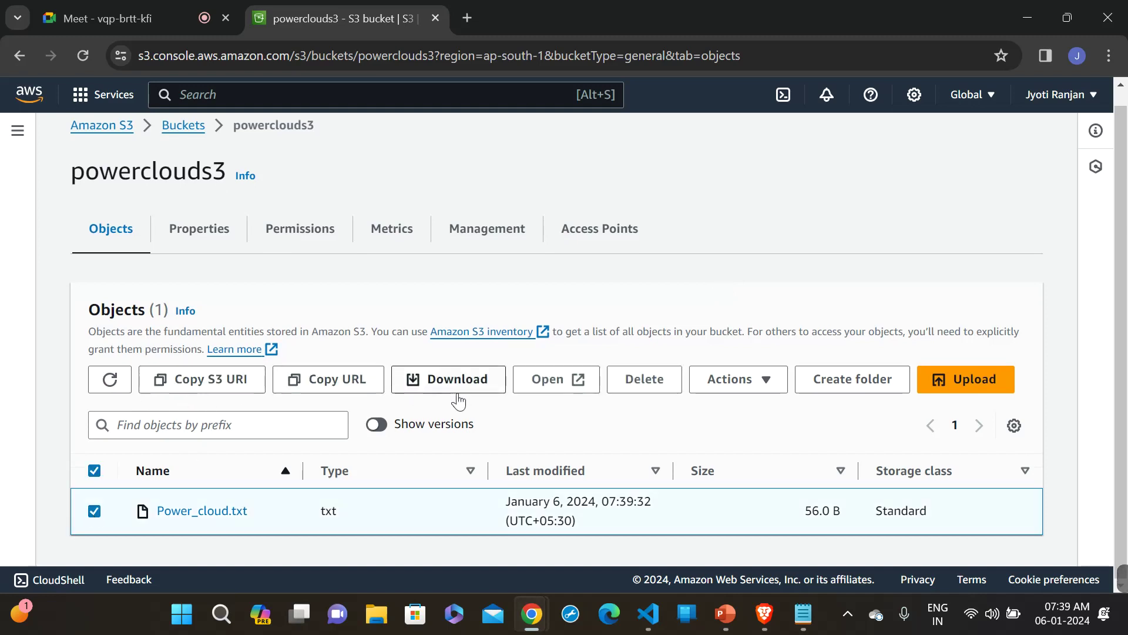
pyautogui.click(223, 392)
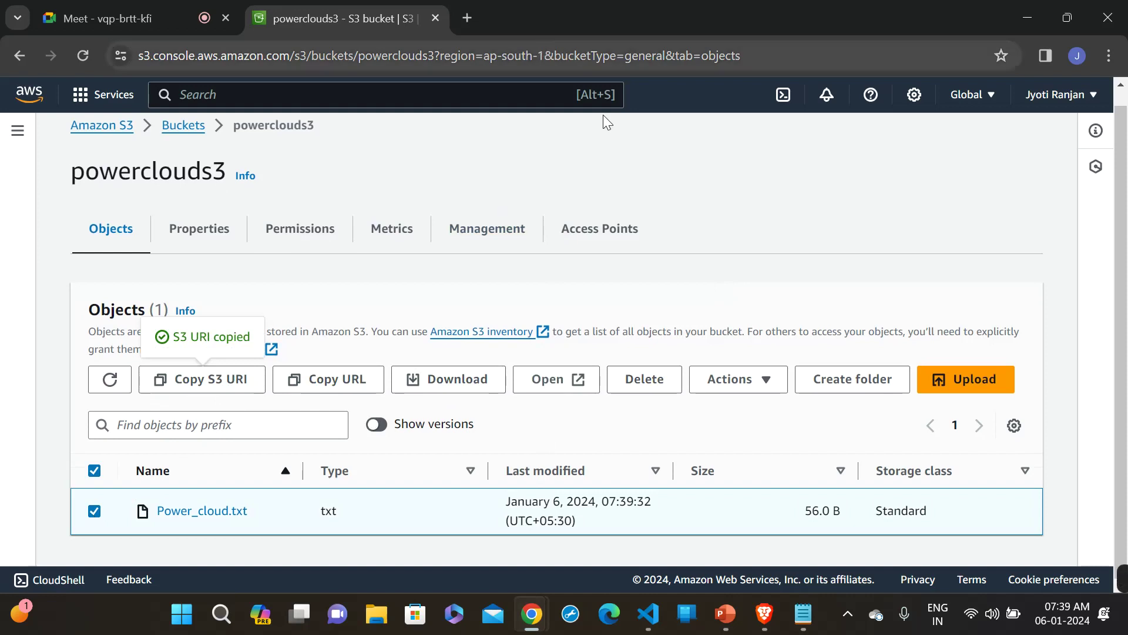
pyautogui.click(804, 622)
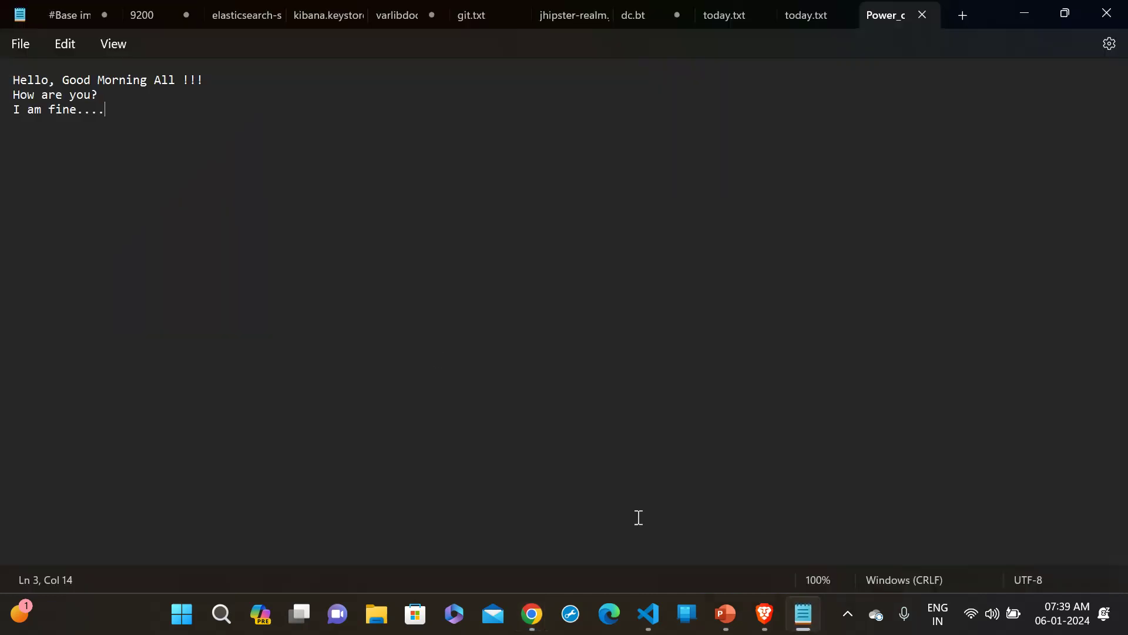
pyautogui.press('Return')
pyautogui.press('Return')
pyautogui.hotkey('ctrl', 'v')
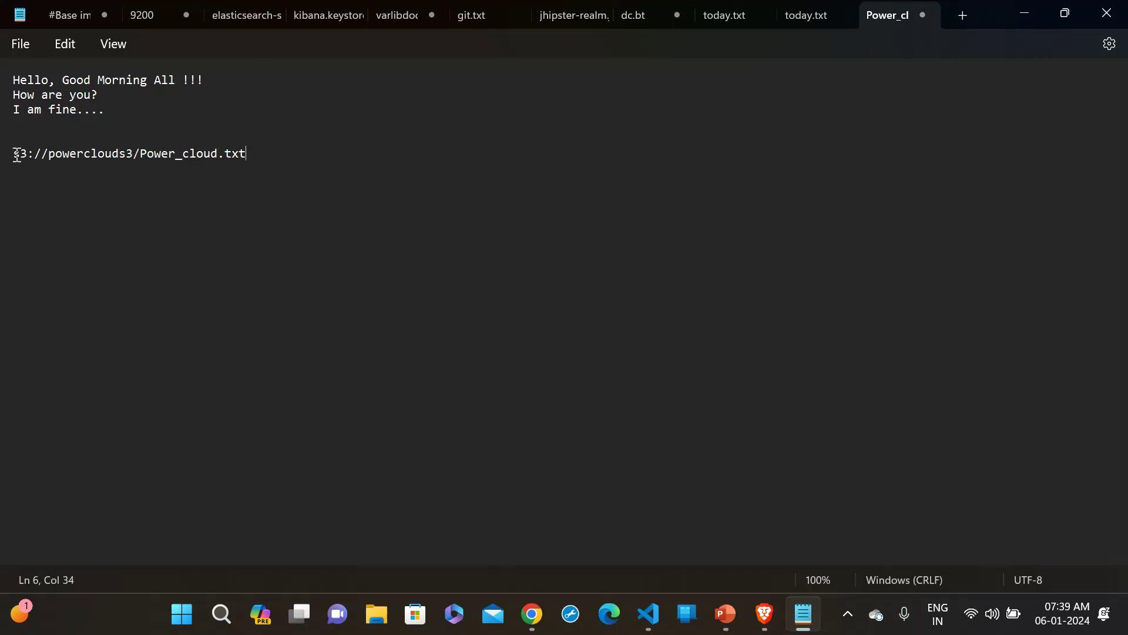
# - Examine the parts of the pasted S3 URI by highlighting the s3:// prefix, the bucket name powerclouds3, and the whole line
pyautogui.moveTo(17, 154); pyautogui.dragTo(27, 153)
pyautogui.moveTo(47, 154); pyautogui.dragTo(93, 153)
pyautogui.moveTo(13, 154); pyautogui.dragTo(49, 154)
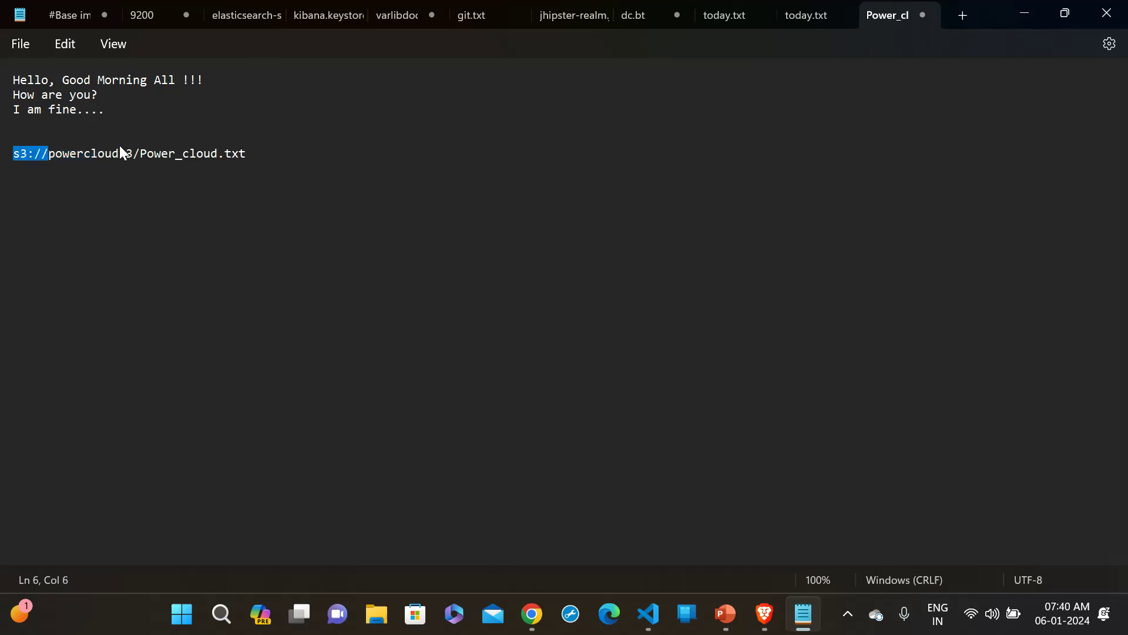
pyautogui.doubleClick(129, 153)
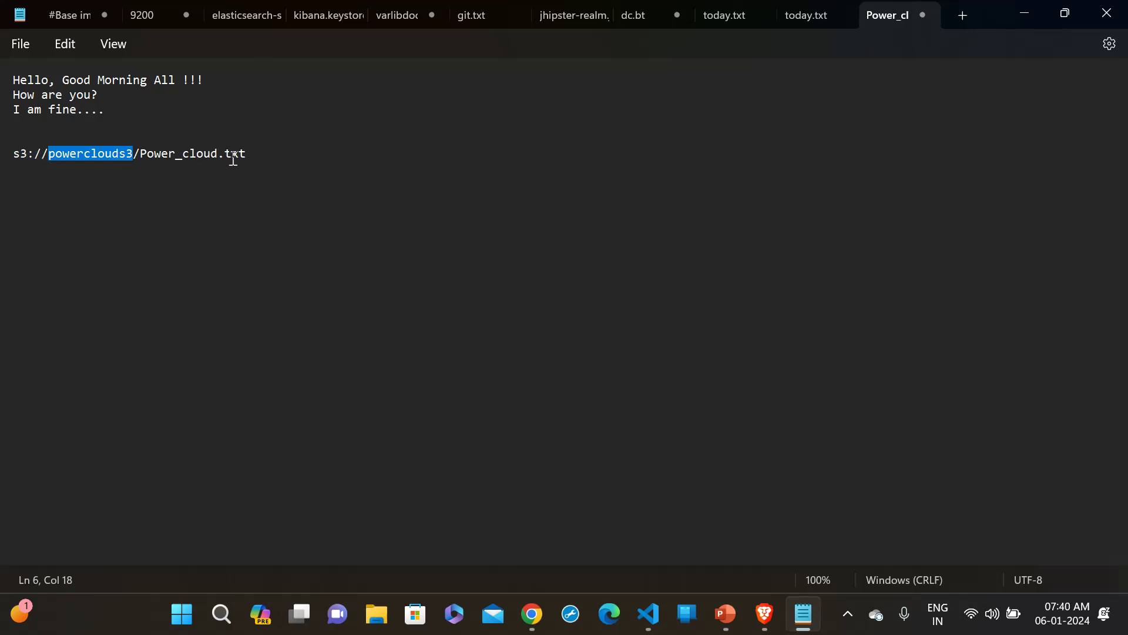
pyautogui.moveTo(254, 159); pyautogui.dragTo(8, 167)
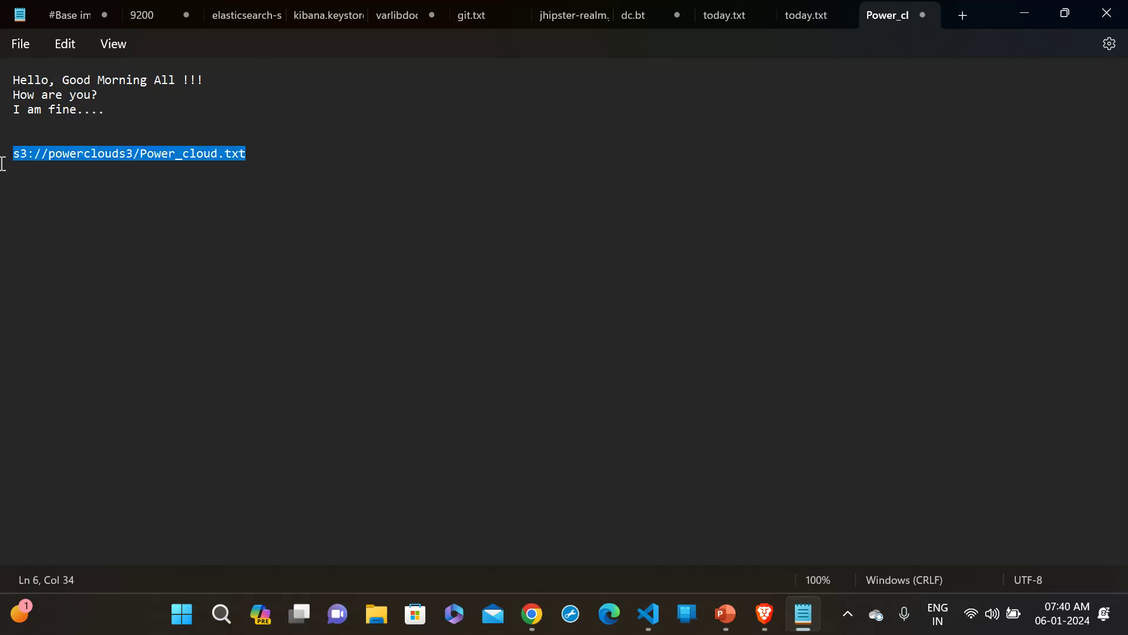
# - Switch back to Chrome, copy the object URL of Power_cloud.txt, and paste it on a new line under the S3 URI in Notepad
pyautogui.hotkey('alt', 'Tab')
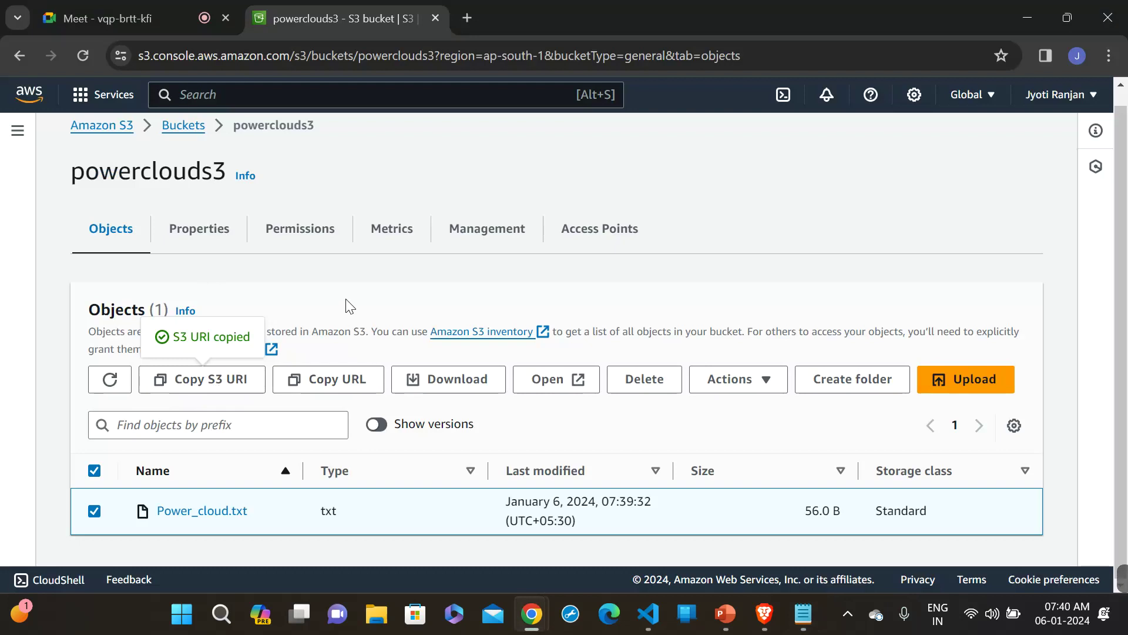
pyautogui.click(323, 397)
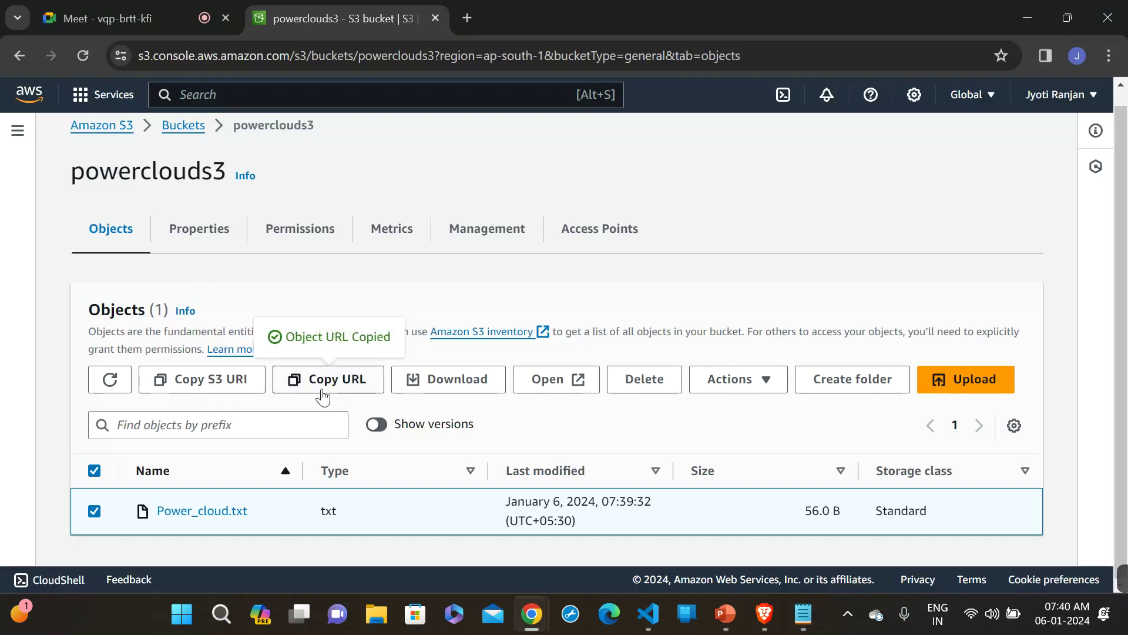
pyautogui.hotkey('alt', 'Tab')
pyautogui.click(341, 170)
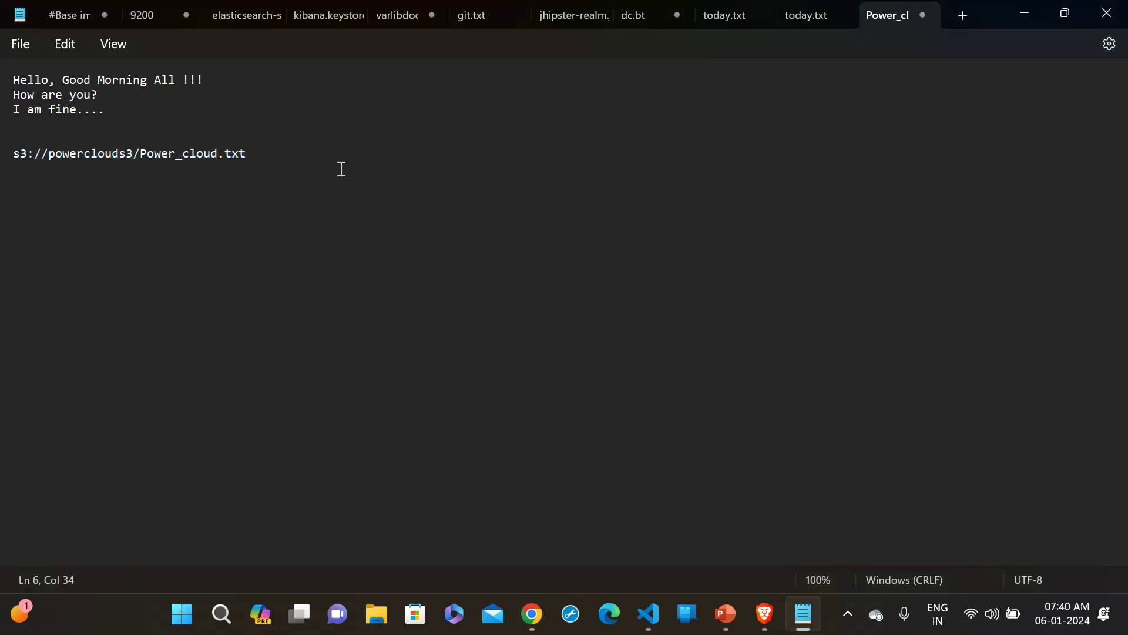
pyautogui.press('Return')
pyautogui.hotkey('ctrl', 'v')
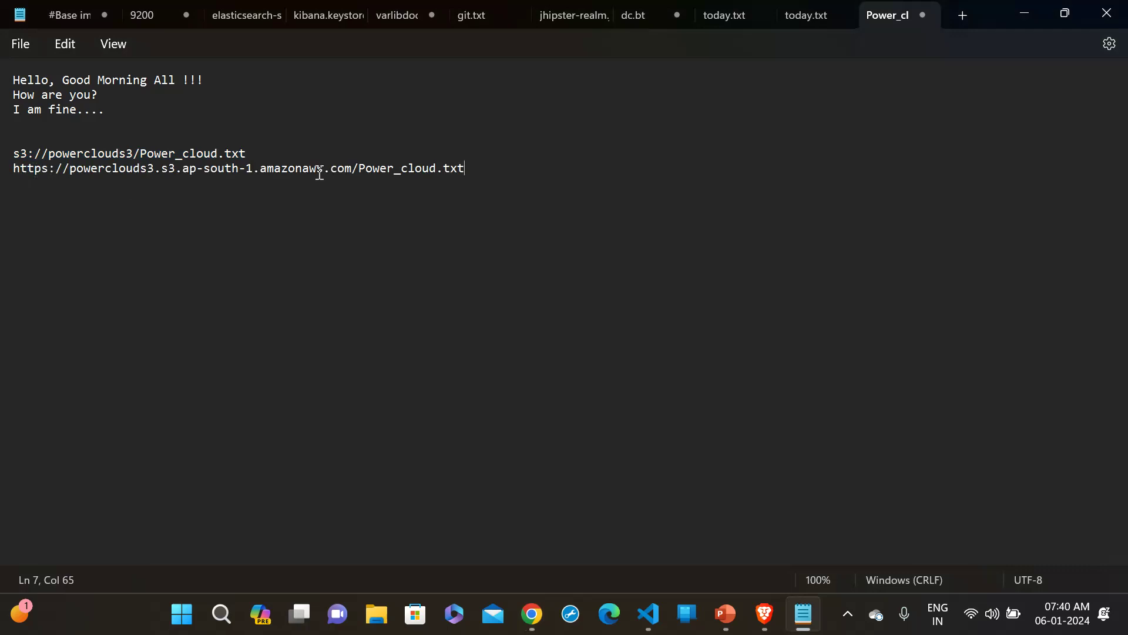
pyautogui.moveTo(476, 171); pyautogui.dragTo(7, 172)
# - Open the copied Power_cloud.txt object URL in a new Chrome tab and examine the response
pyautogui.hotkey('alt', 'Tab')
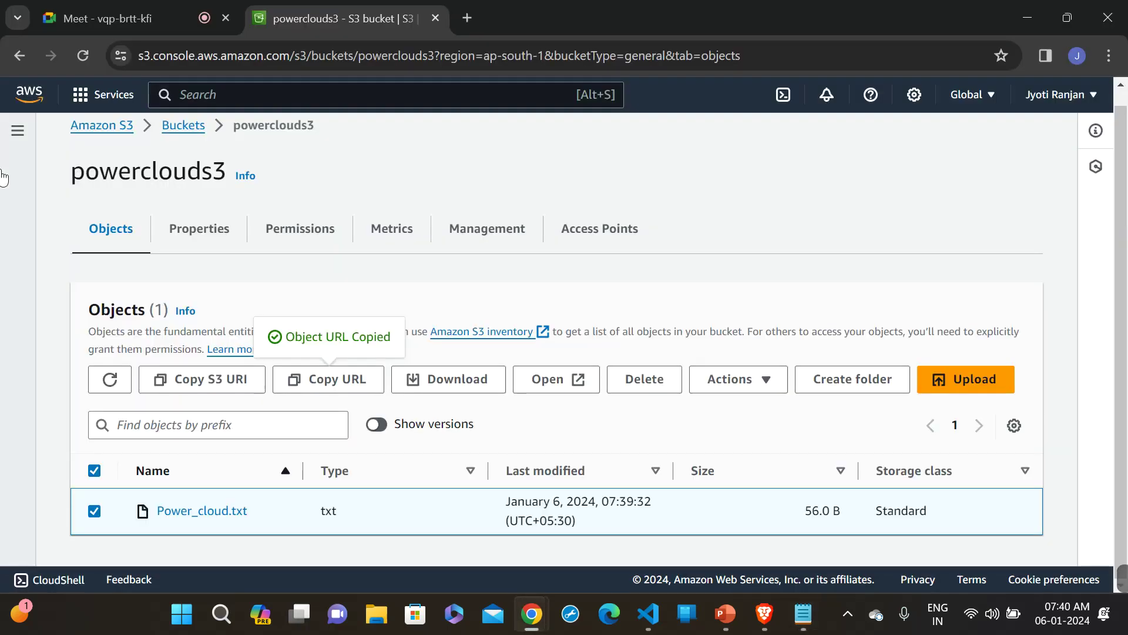
pyautogui.click(467, 20)
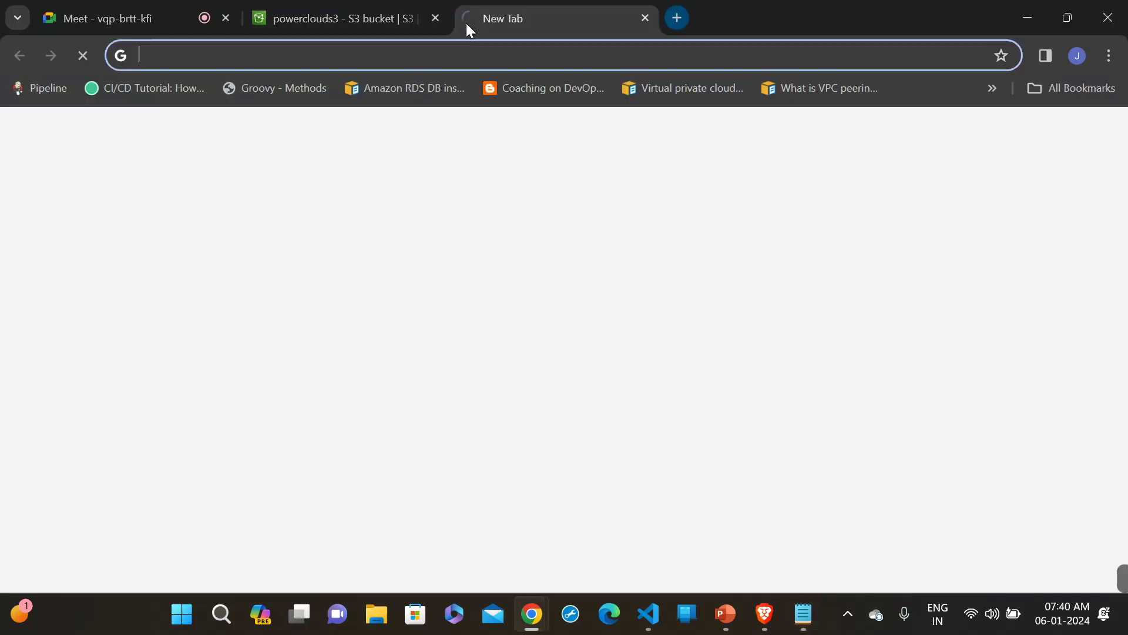
pyautogui.hotkey('ctrl', 'v')
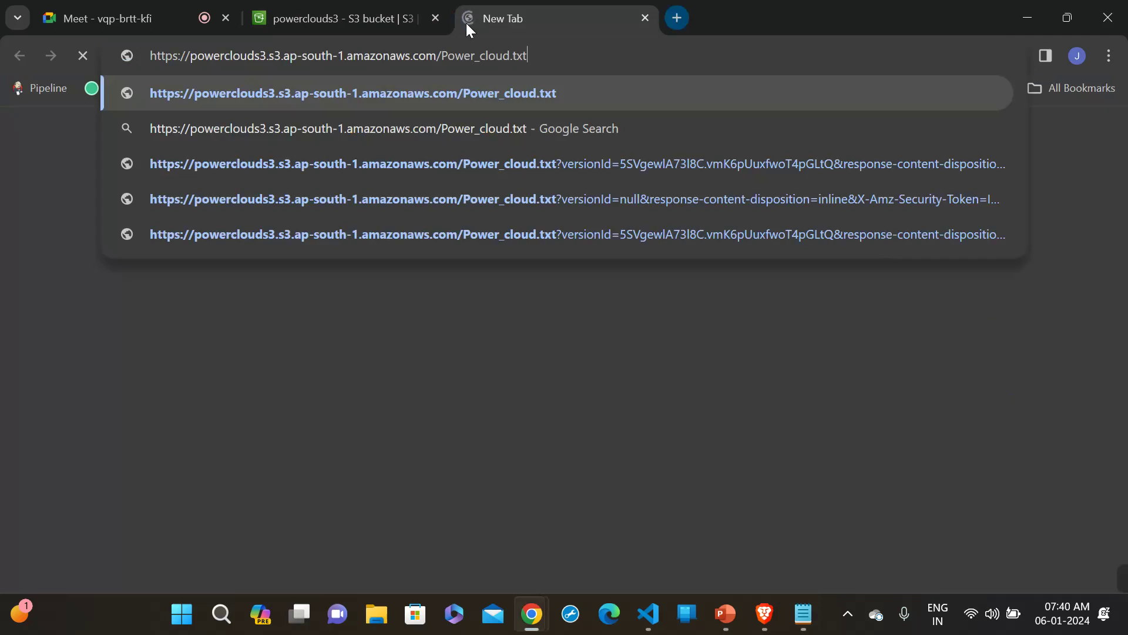
pyautogui.press('Return')
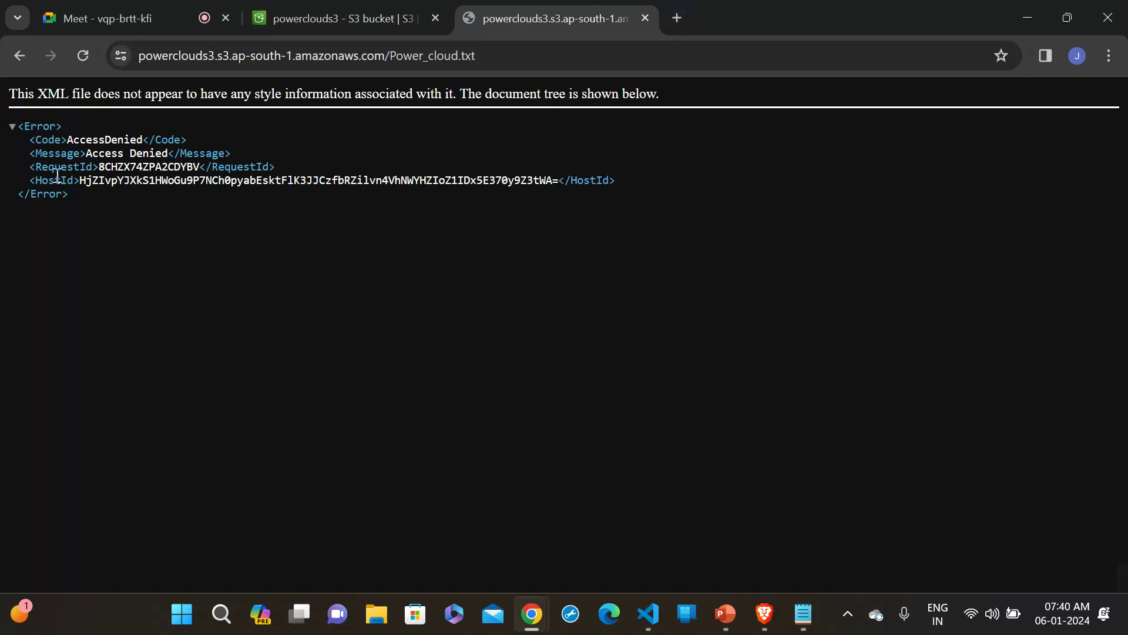
pyautogui.moveTo(84, 187); pyautogui.dragTo(18, 138)
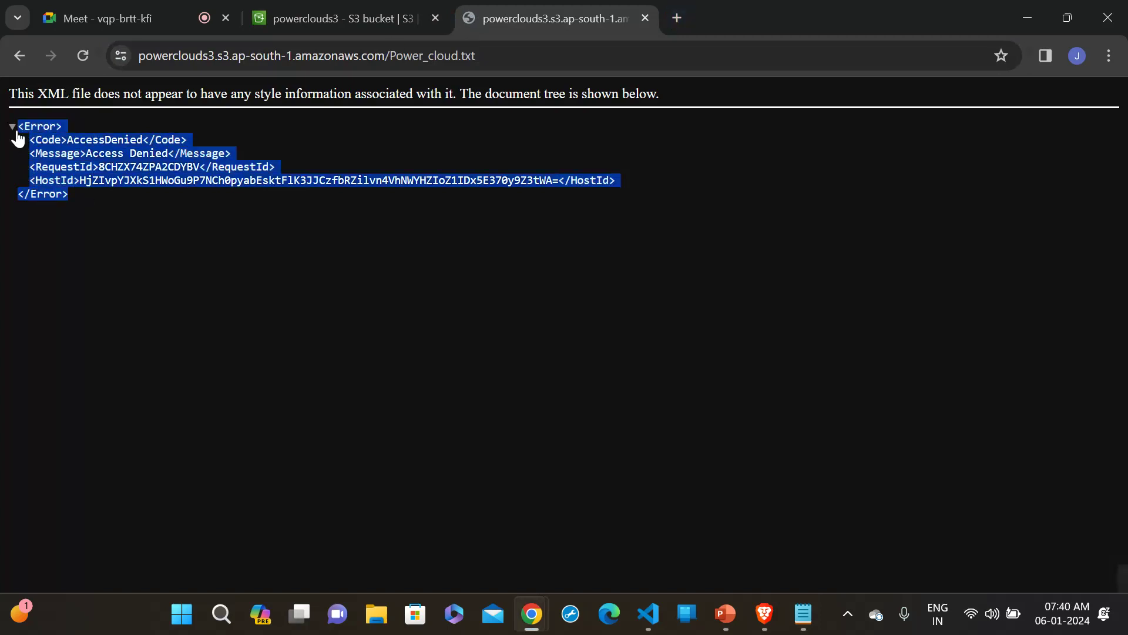
pyautogui.click(116, 195)
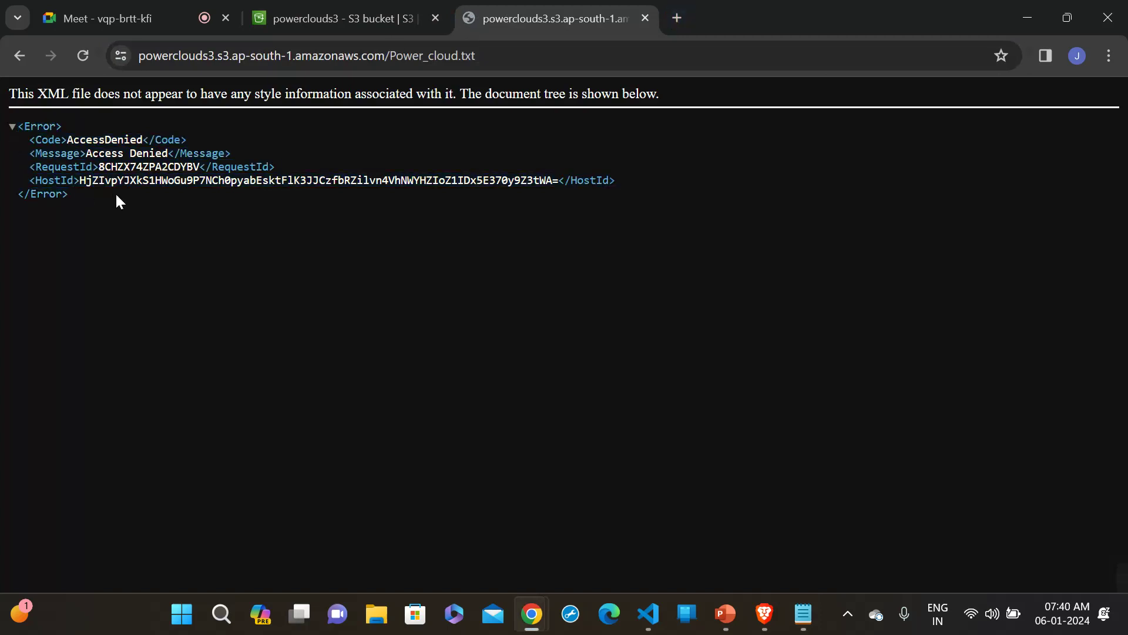
# - Return to the powerclouds3 bucket page, start sharing Power_cloud.txt with a presigned URL, and review the expiry interval settings
pyautogui.click(334, 17)
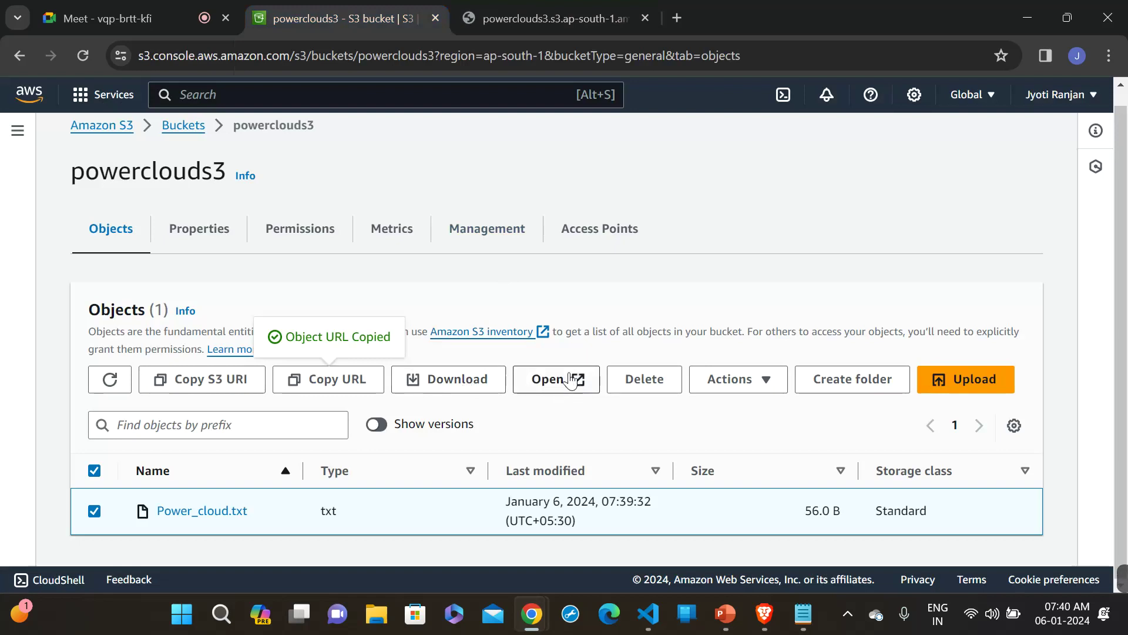
pyautogui.click(640, 289)
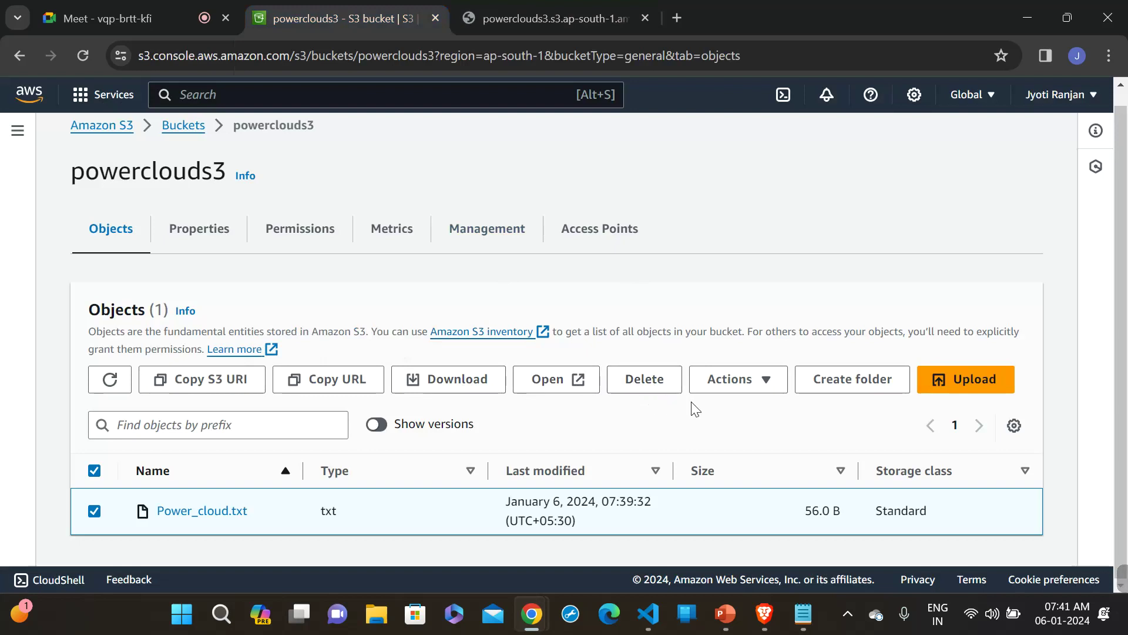
pyautogui.click(753, 383)
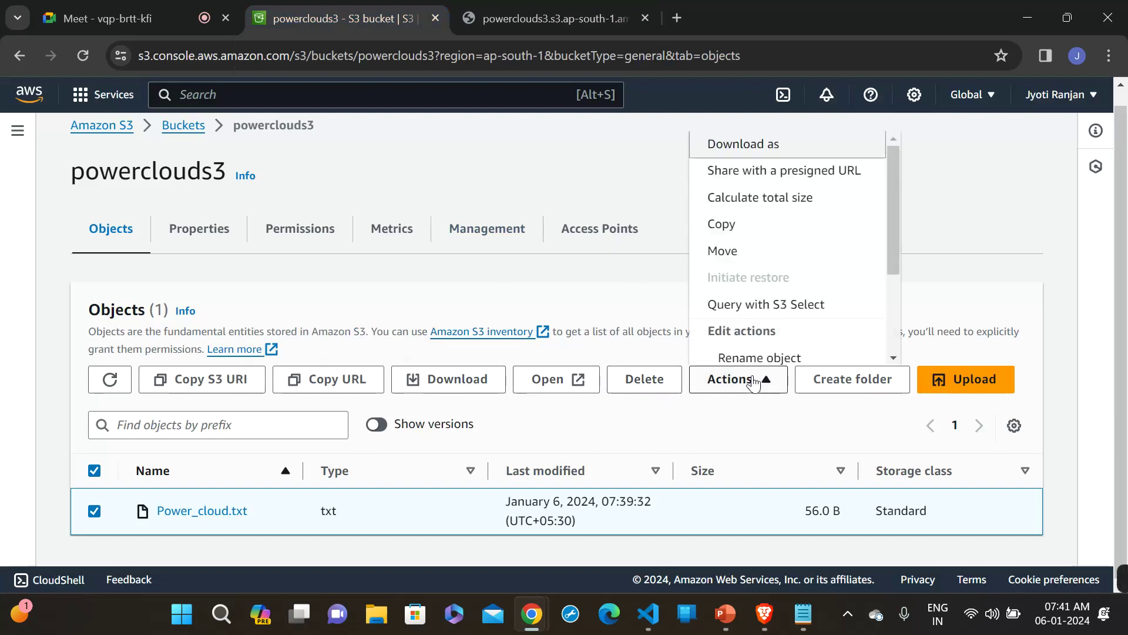
pyautogui.scroll(-1, 823, 329)
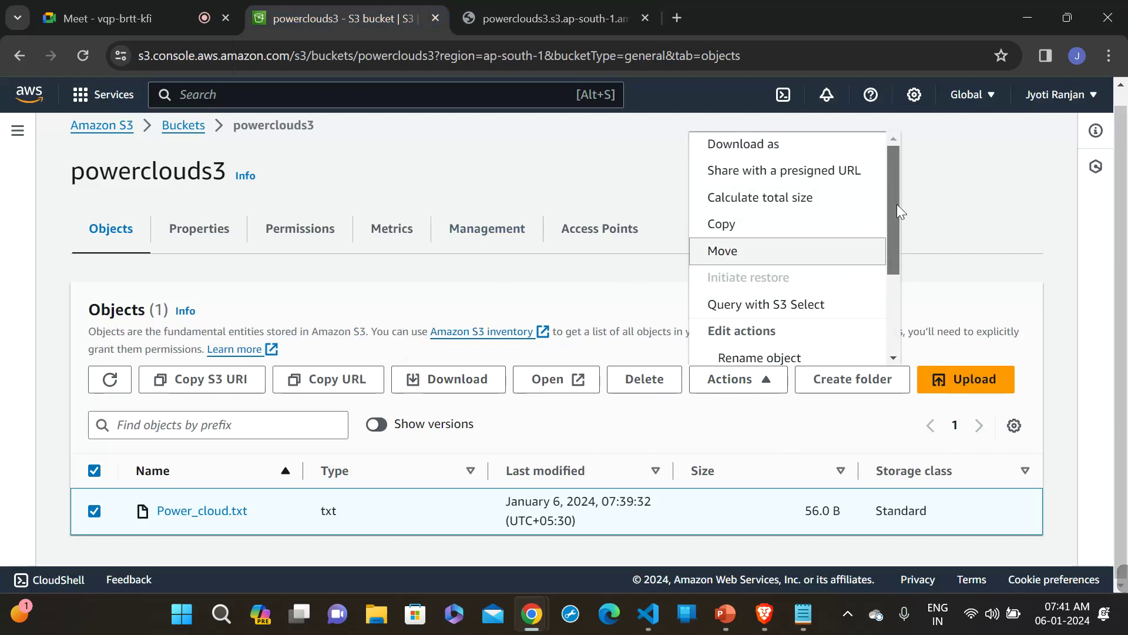
pyautogui.scroll(1, 818, 182)
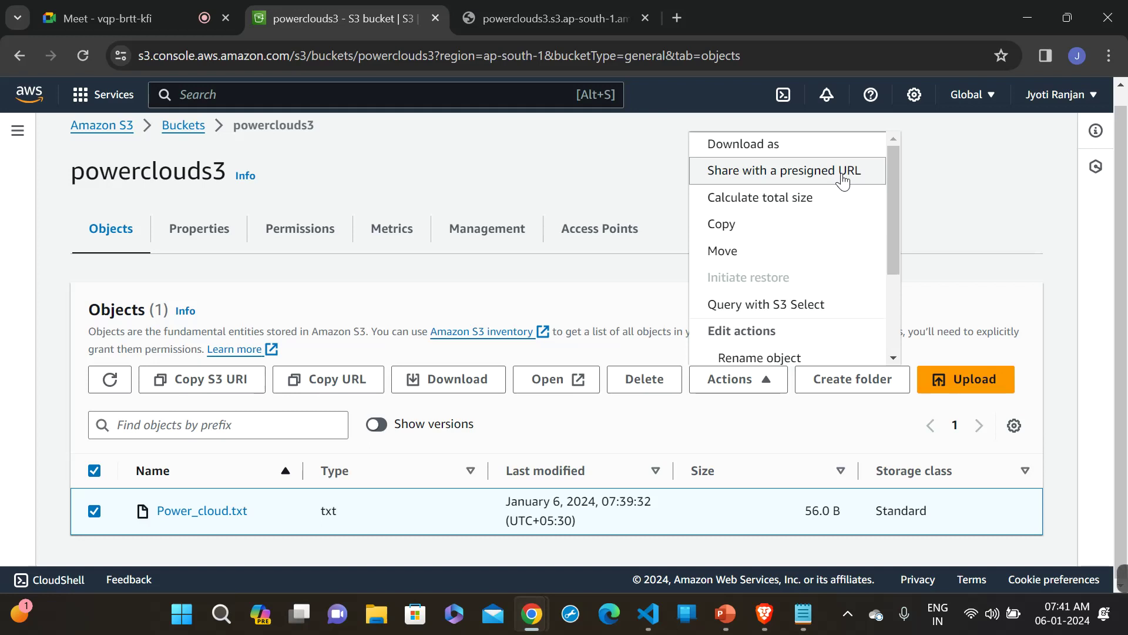
pyautogui.click(843, 181)
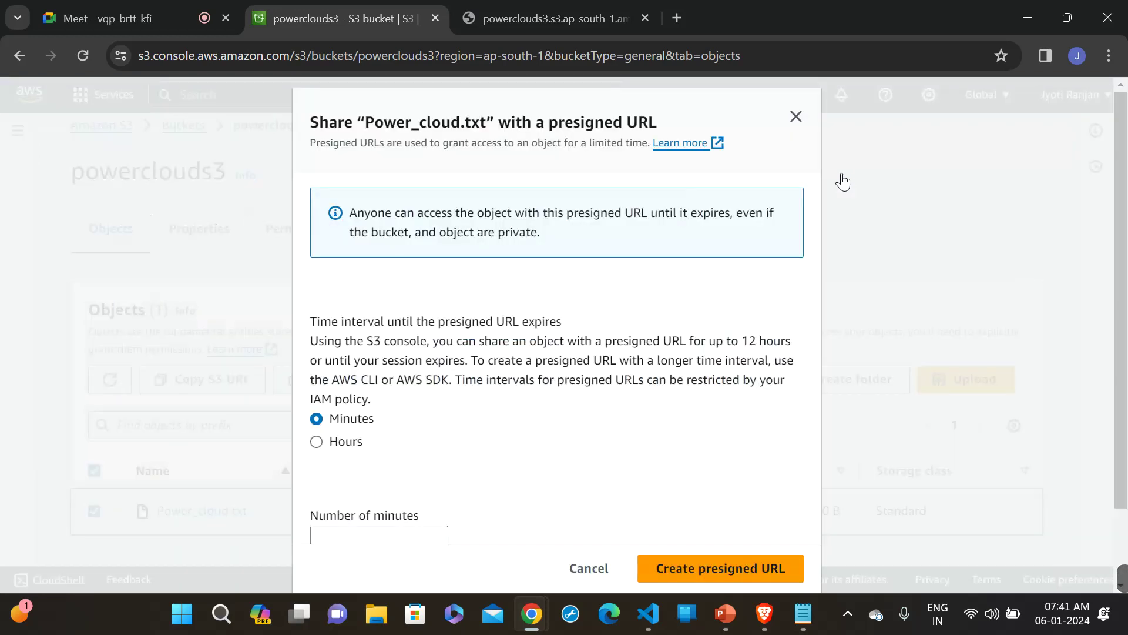
pyautogui.scroll(-1, 597, 311)
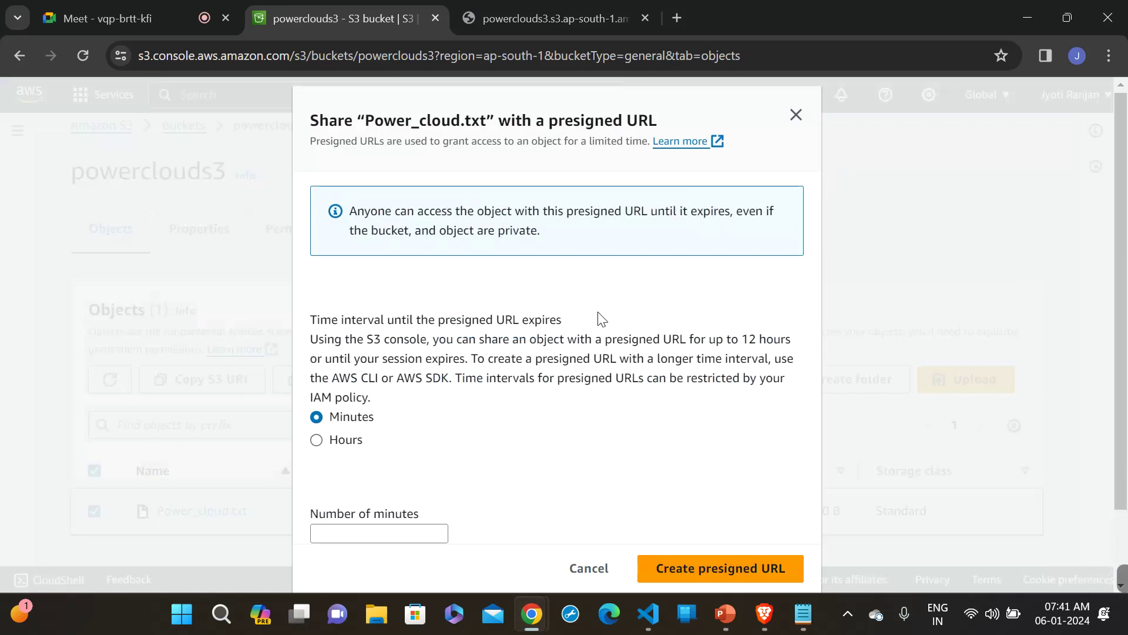
pyautogui.scroll(-1, 598, 312)
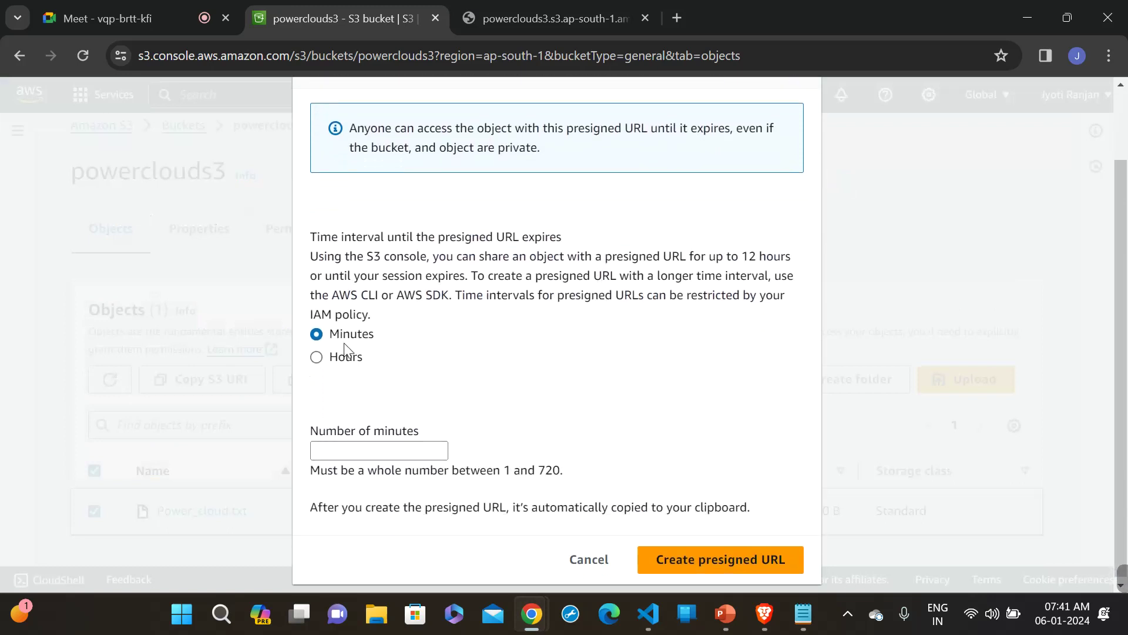
pyautogui.click(380, 453)
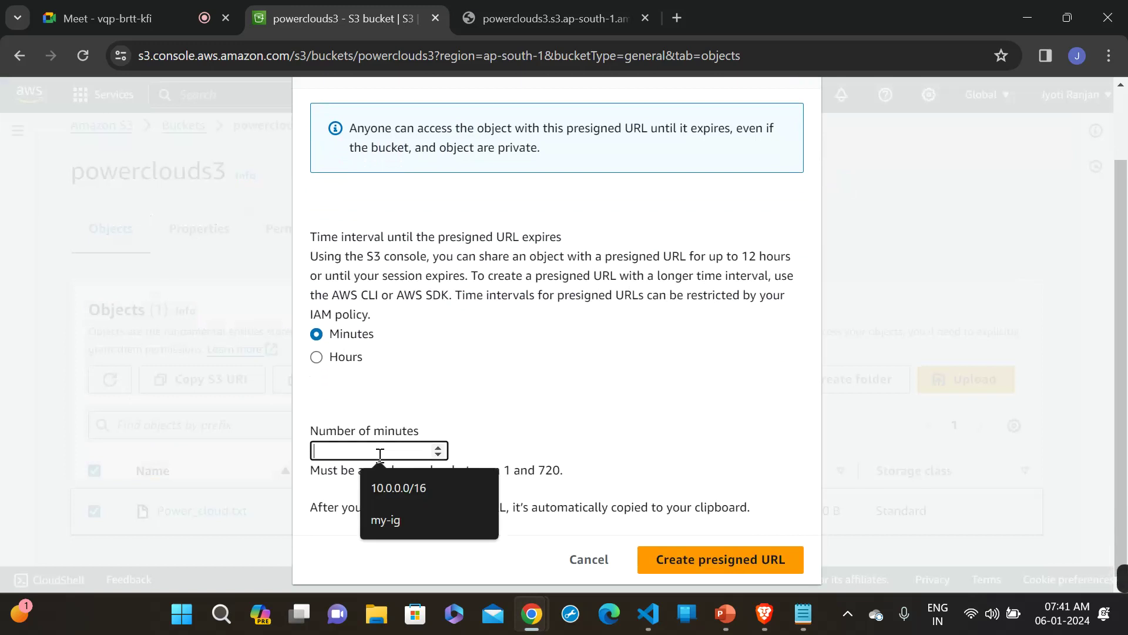
pyautogui.write('2')
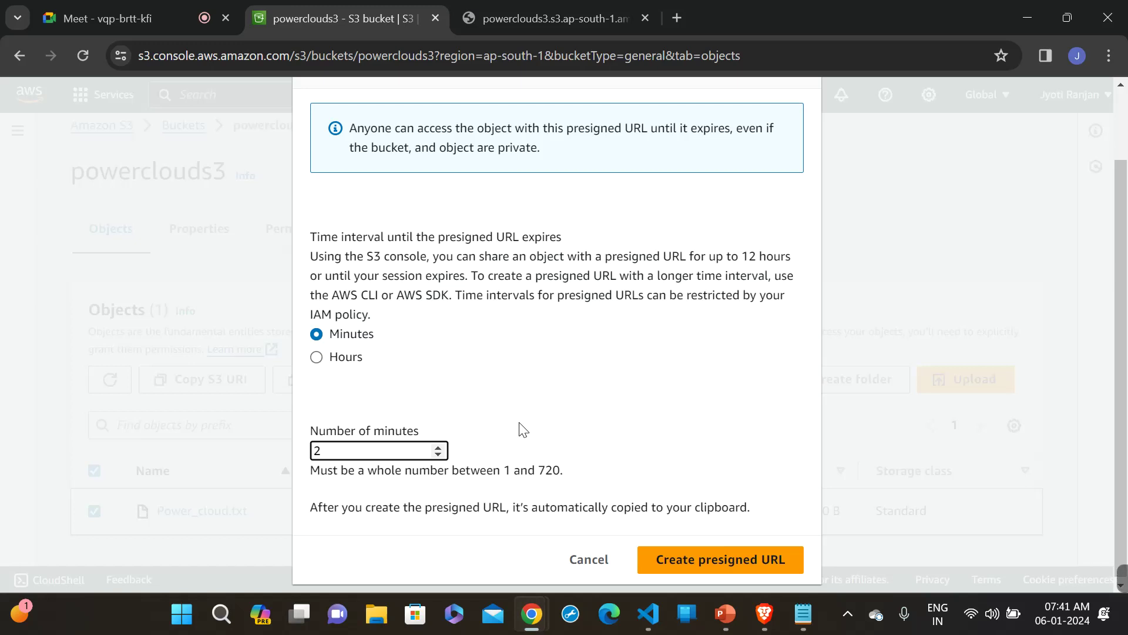
pyautogui.click(582, 565)
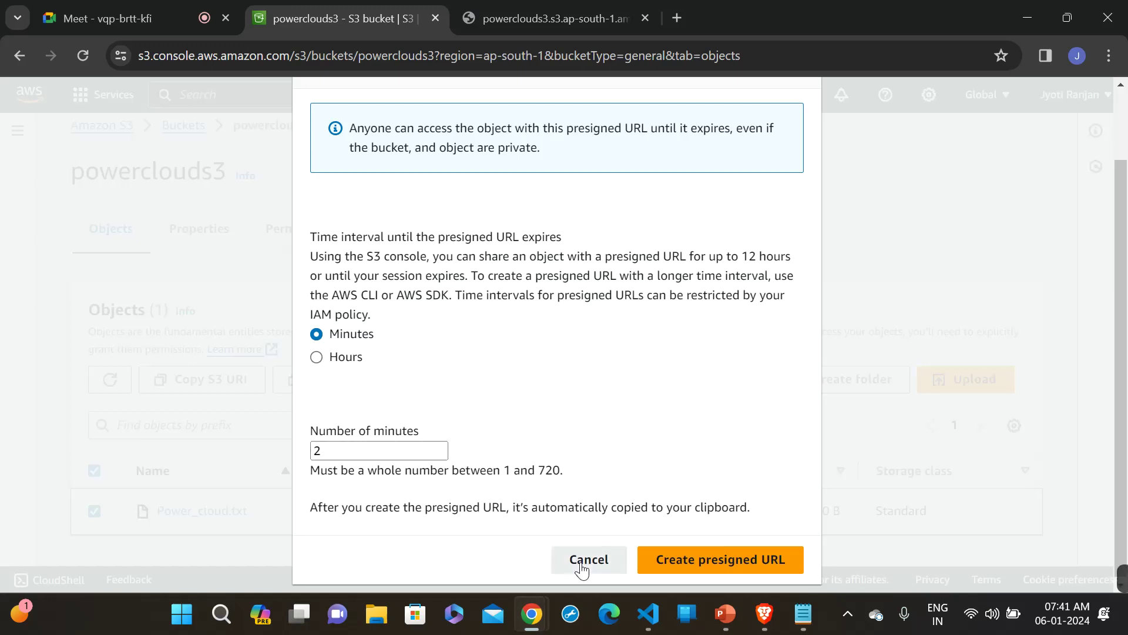
# - Examine the actions available for the selected Power_cloud.txt object, from sharing and copying to the edit actions
pyautogui.click(759, 383)
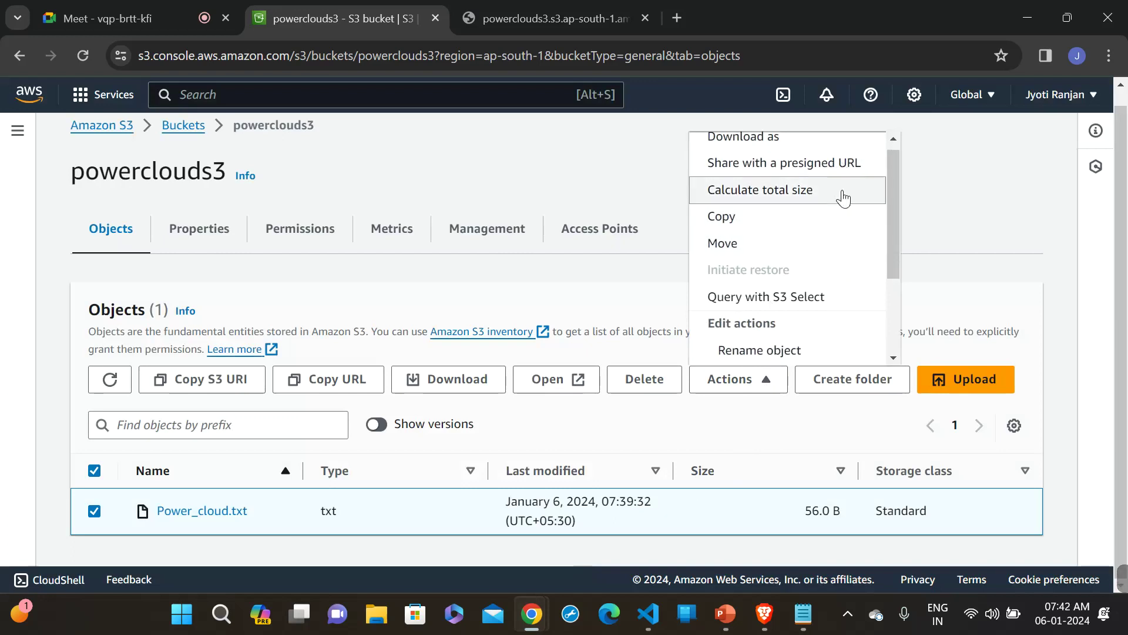
pyautogui.scroll(-1, 844, 197)
pyautogui.scroll(-2, 843, 198)
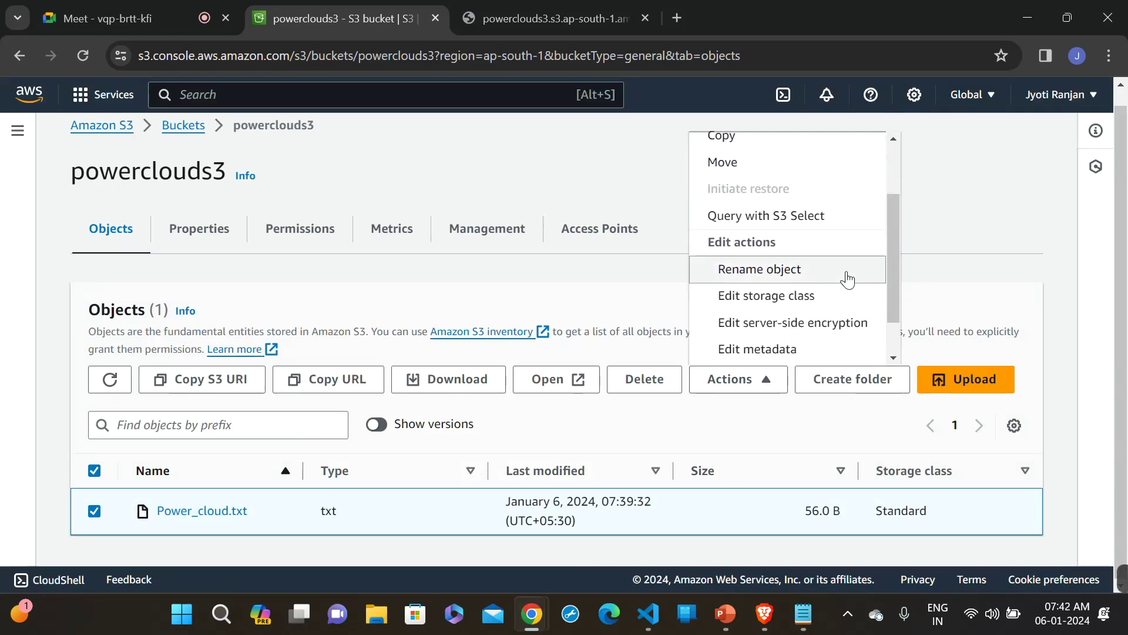
pyautogui.scroll(-2, 846, 281)
pyautogui.scroll(3, 847, 280)
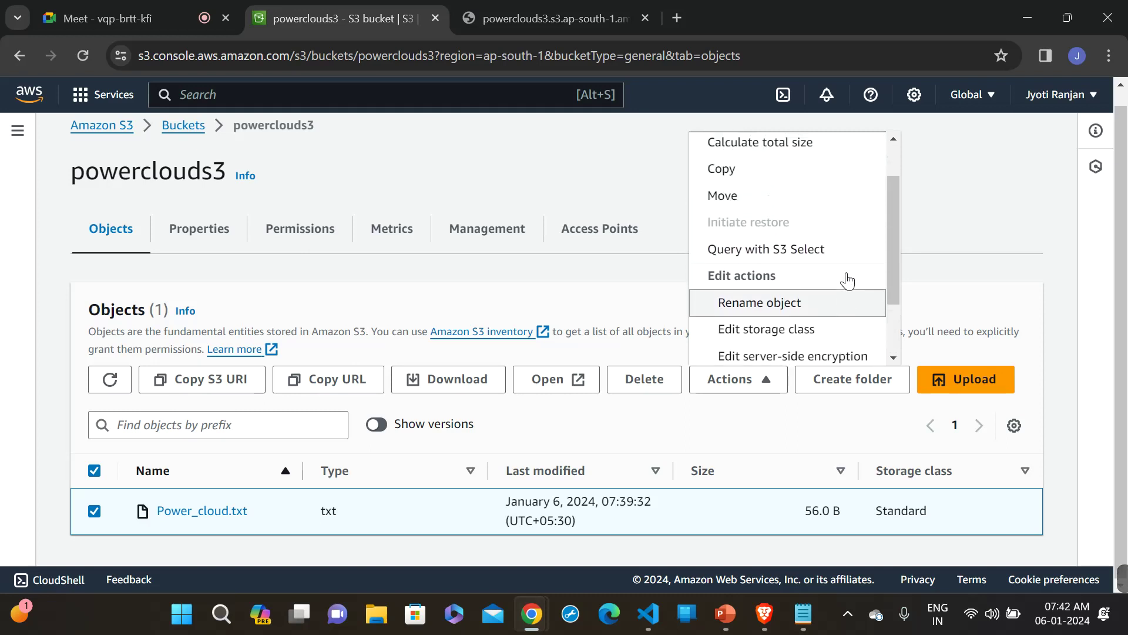
pyautogui.scroll(-3, 847, 280)
pyautogui.scroll(3, 847, 280)
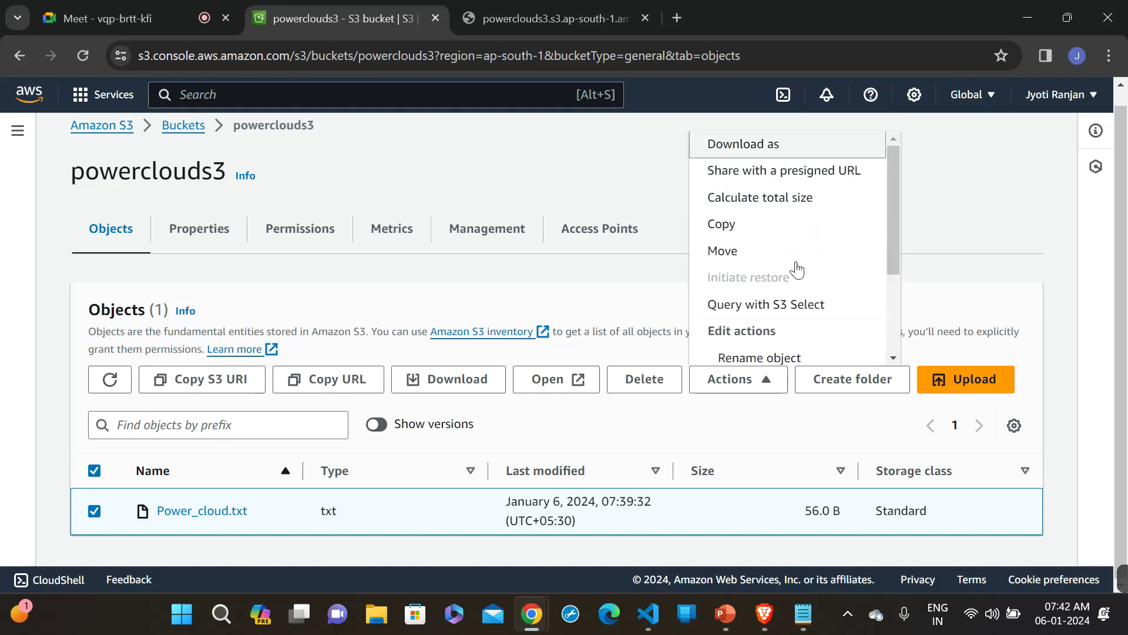
pyautogui.click(1011, 170)
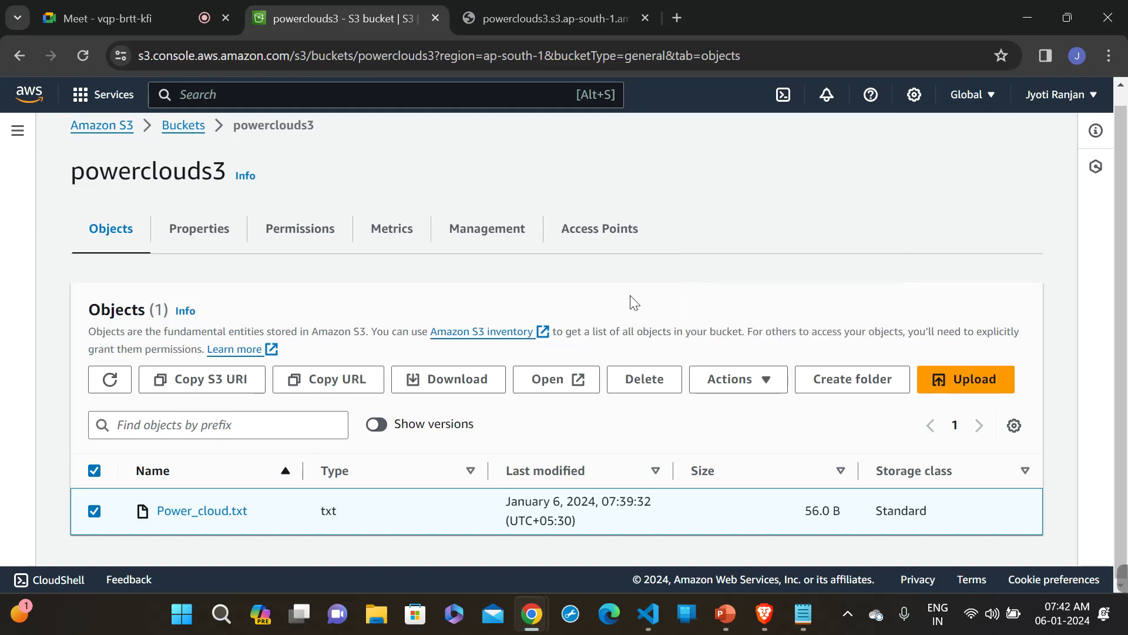
pyautogui.scroll(1, 792, 252)
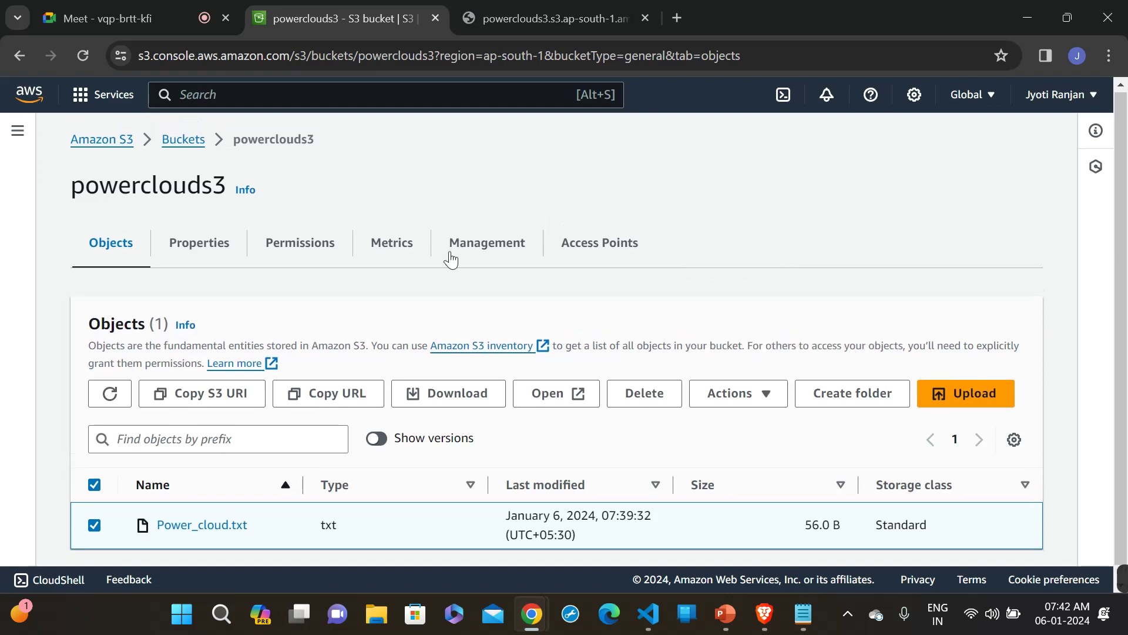
pyautogui.click(227, 258)
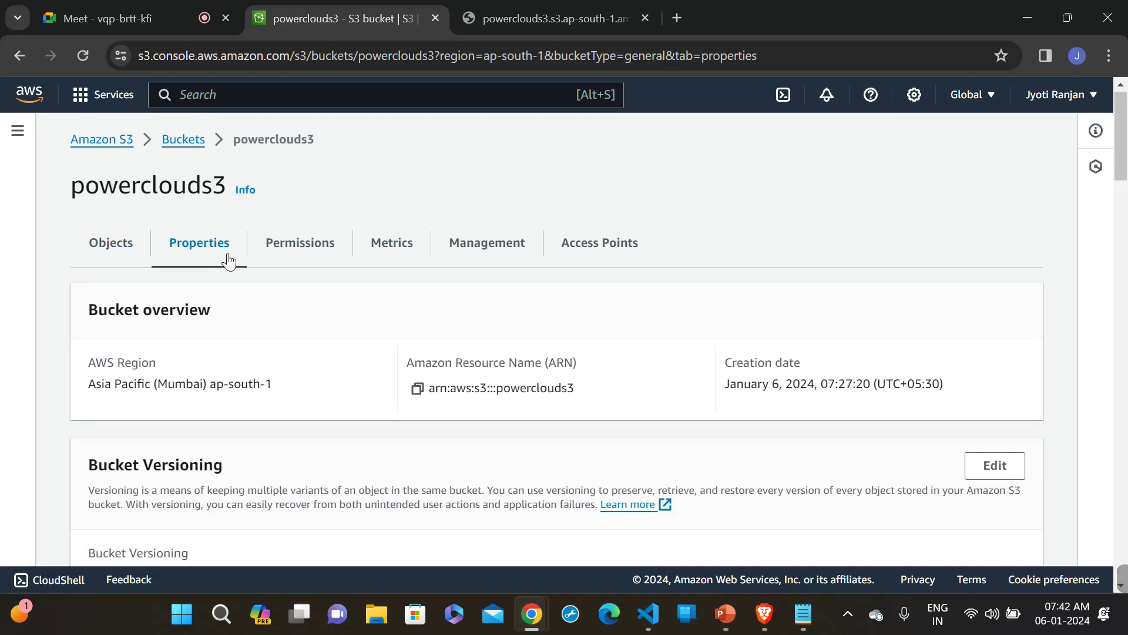
pyautogui.click(117, 257)
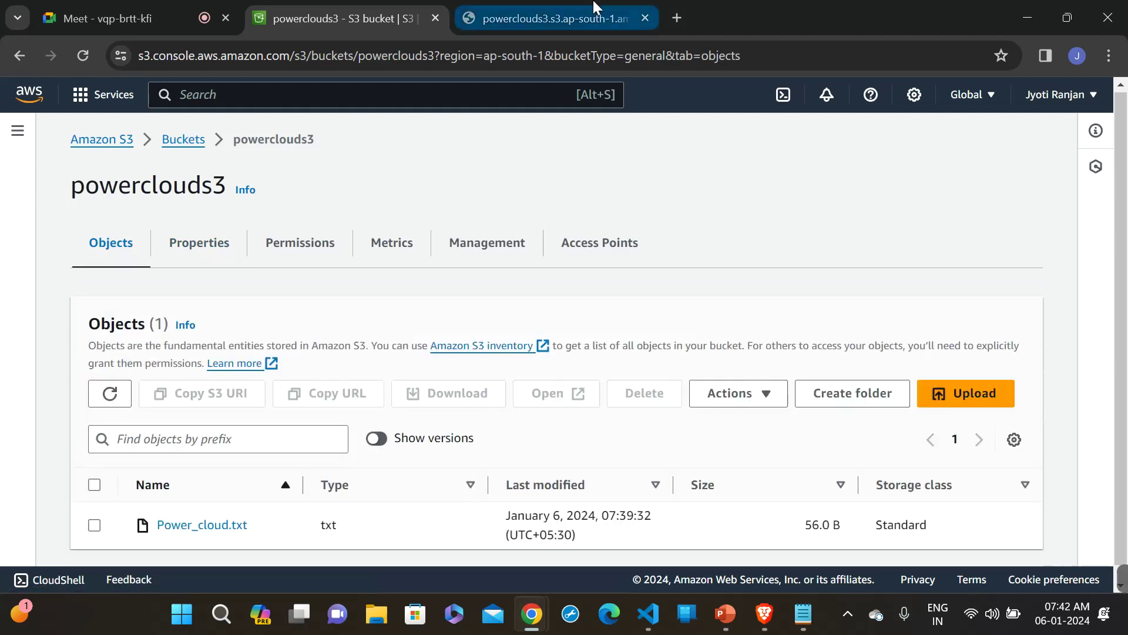
# - Compare the full object URL and its response page with the selected Power_cloud.txt entry in the powerclouds3 bucket
pyautogui.click(551, 18)
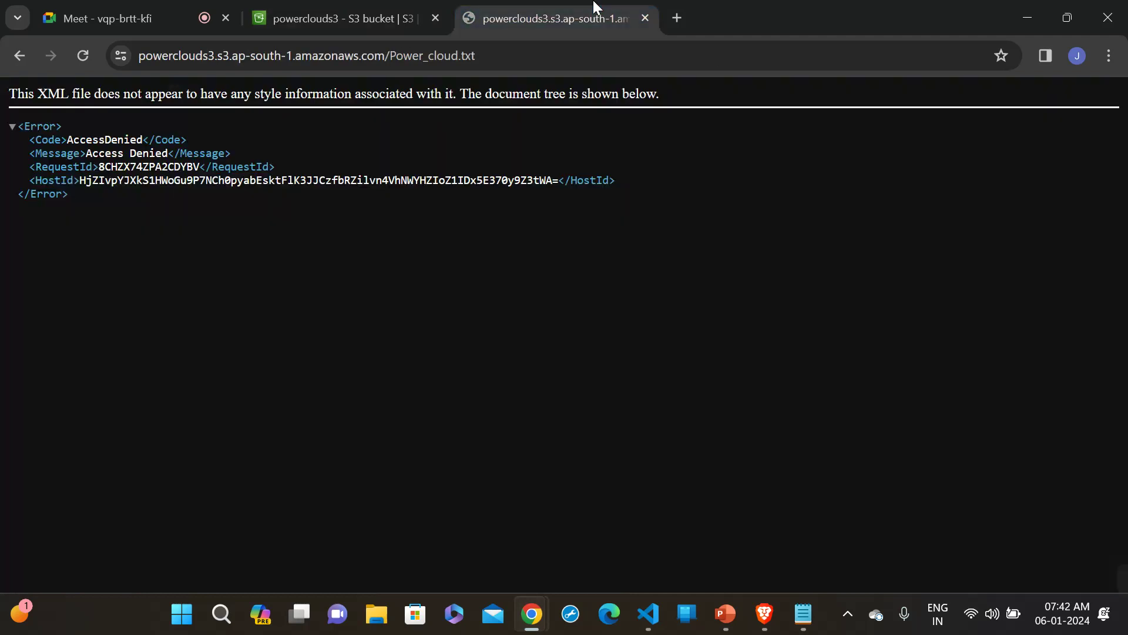
pyautogui.click(358, 23)
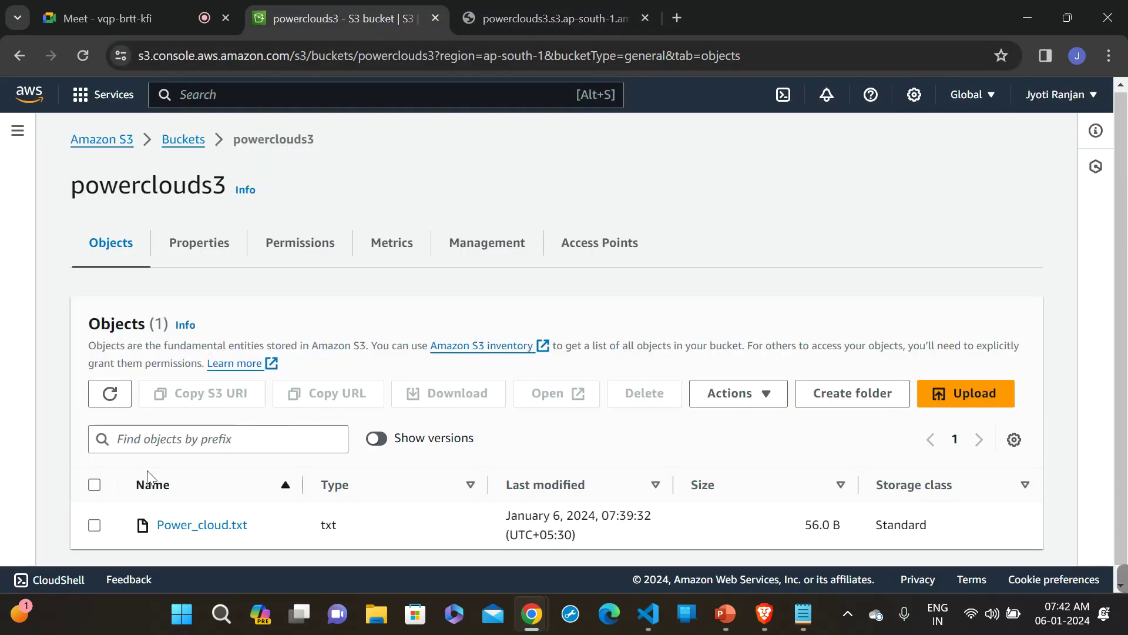
pyautogui.click(94, 526)
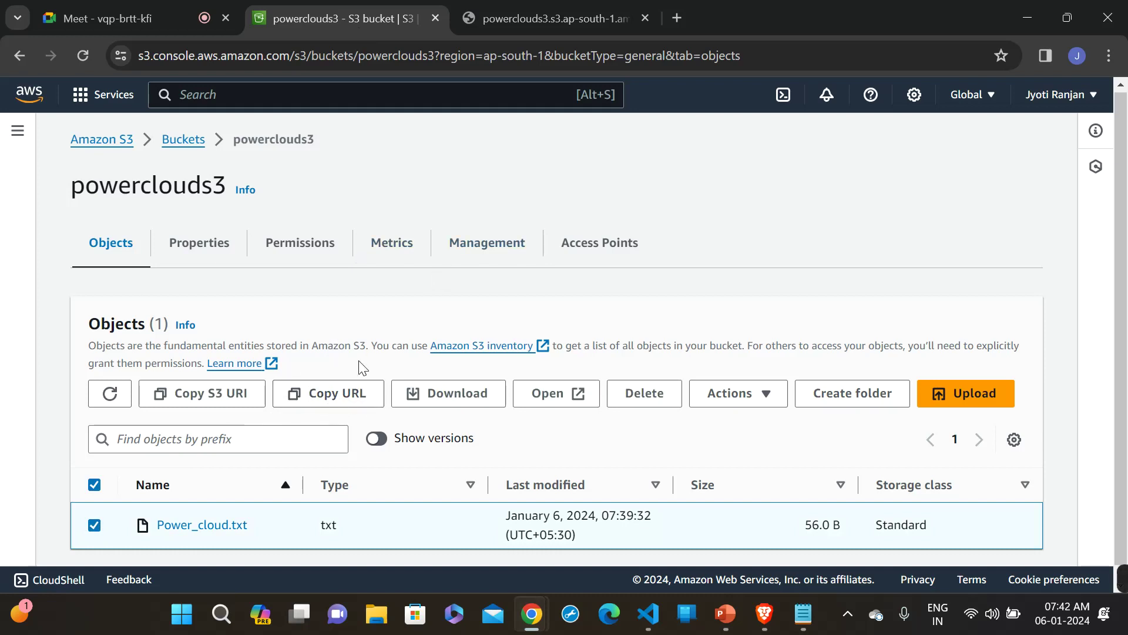
pyautogui.click(522, 12)
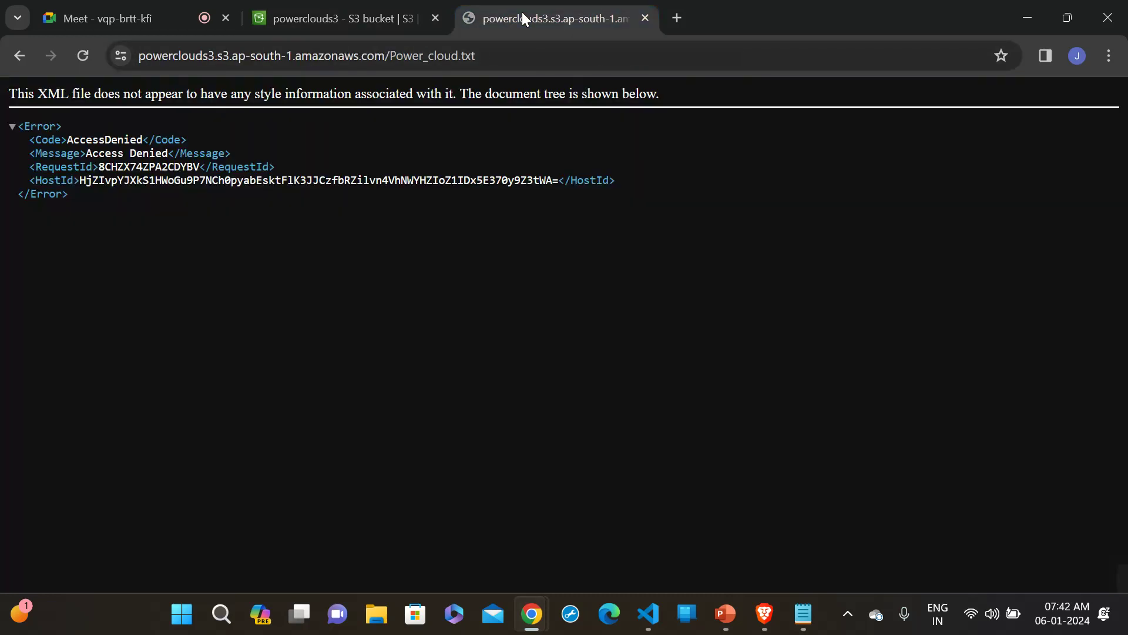
pyautogui.click(540, 54)
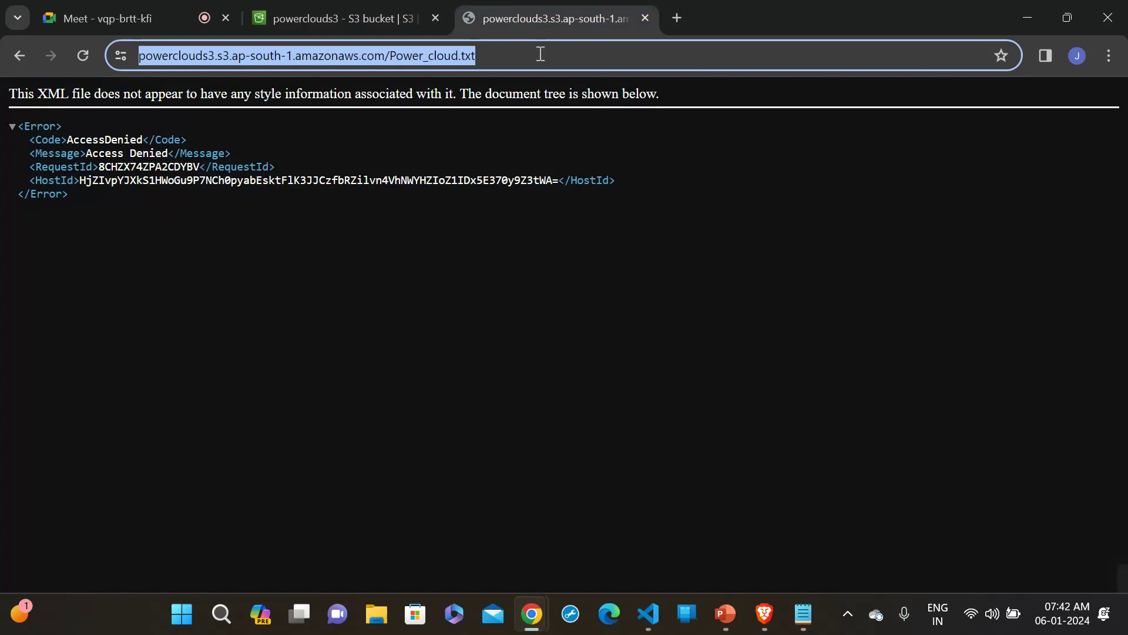
pyautogui.click(540, 53)
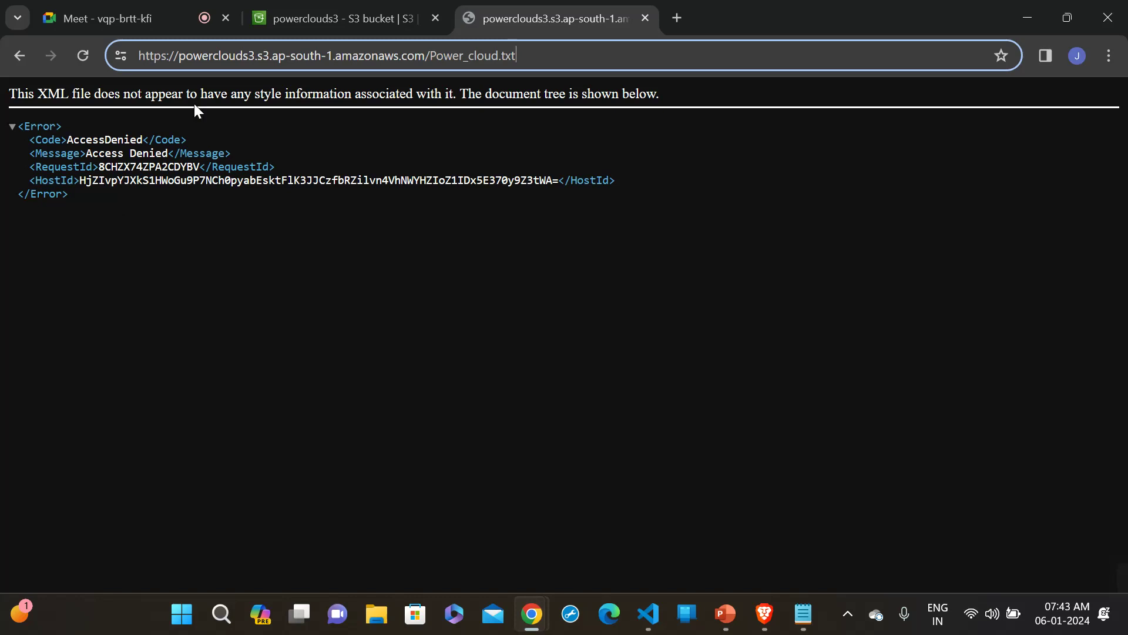
pyautogui.click(317, 13)
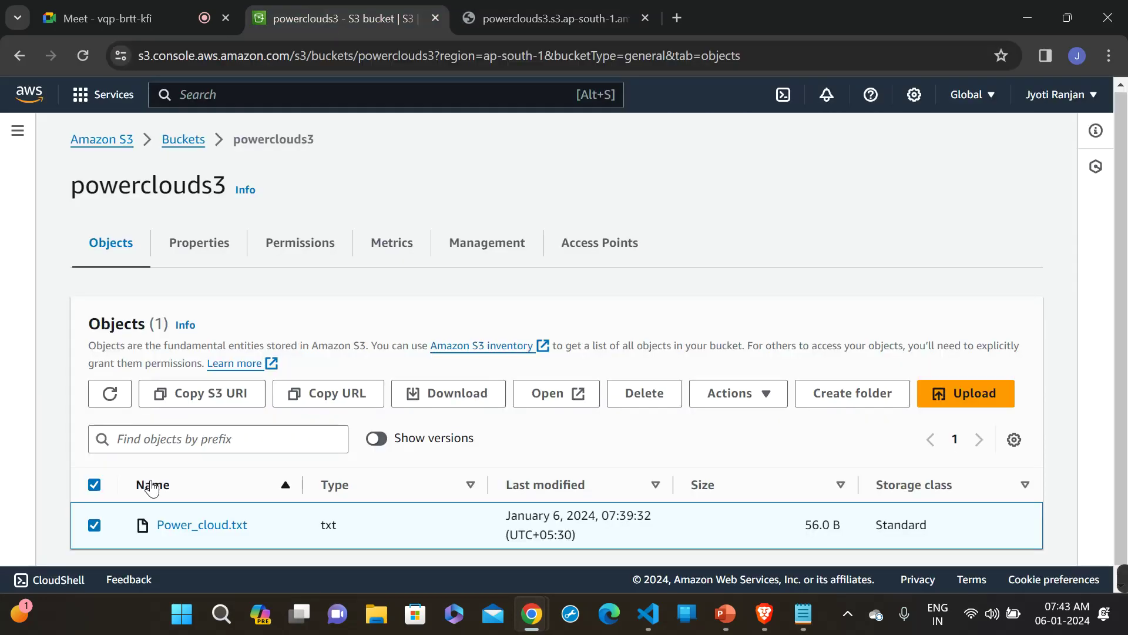
pyautogui.click(525, 23)
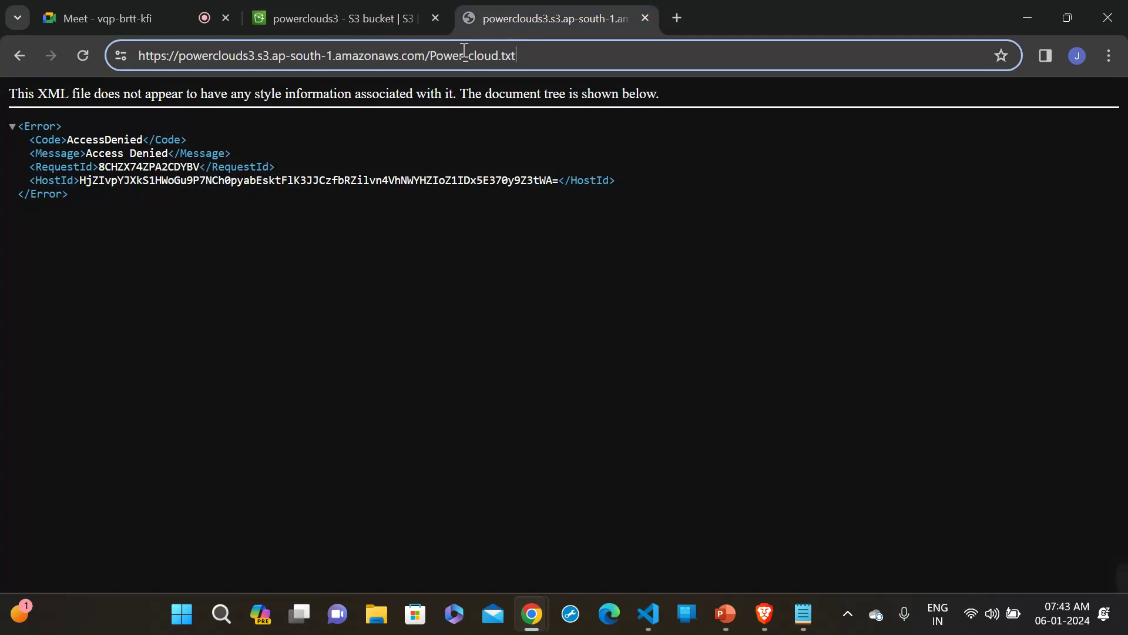
pyautogui.click(364, 24)
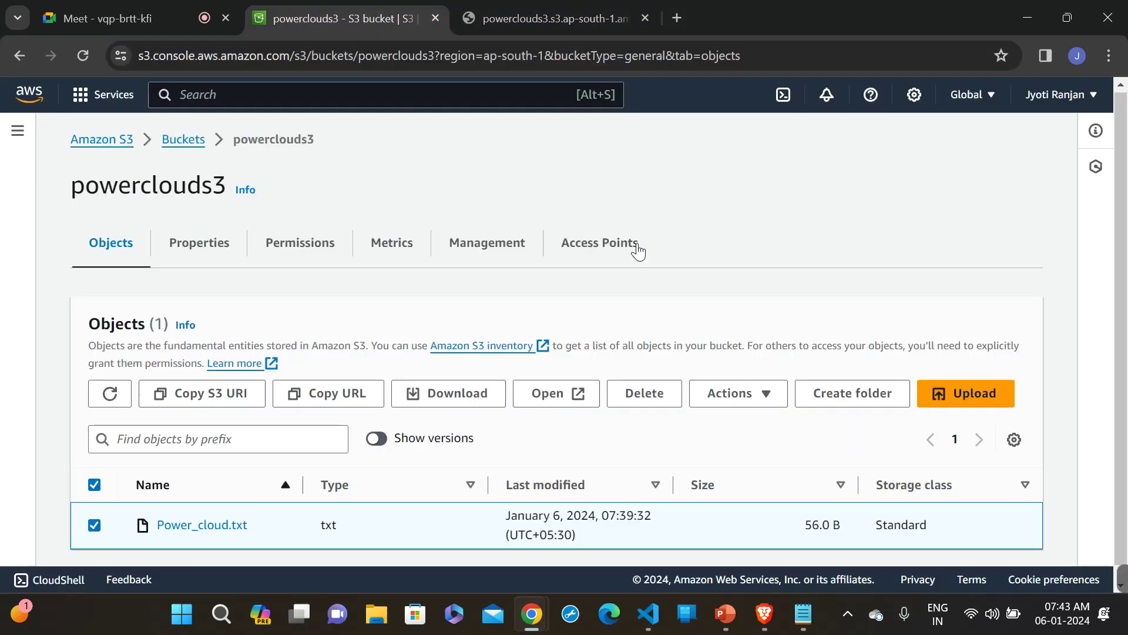
pyautogui.click(735, 398)
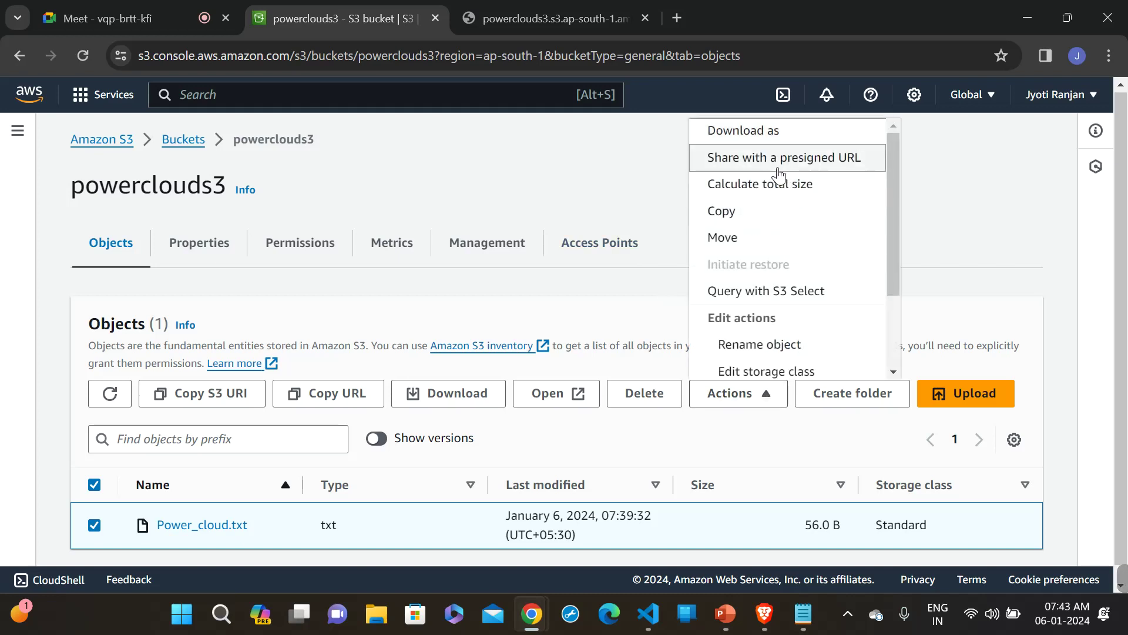
pyautogui.click(852, 169)
pyautogui.scroll(-1, 628, 357)
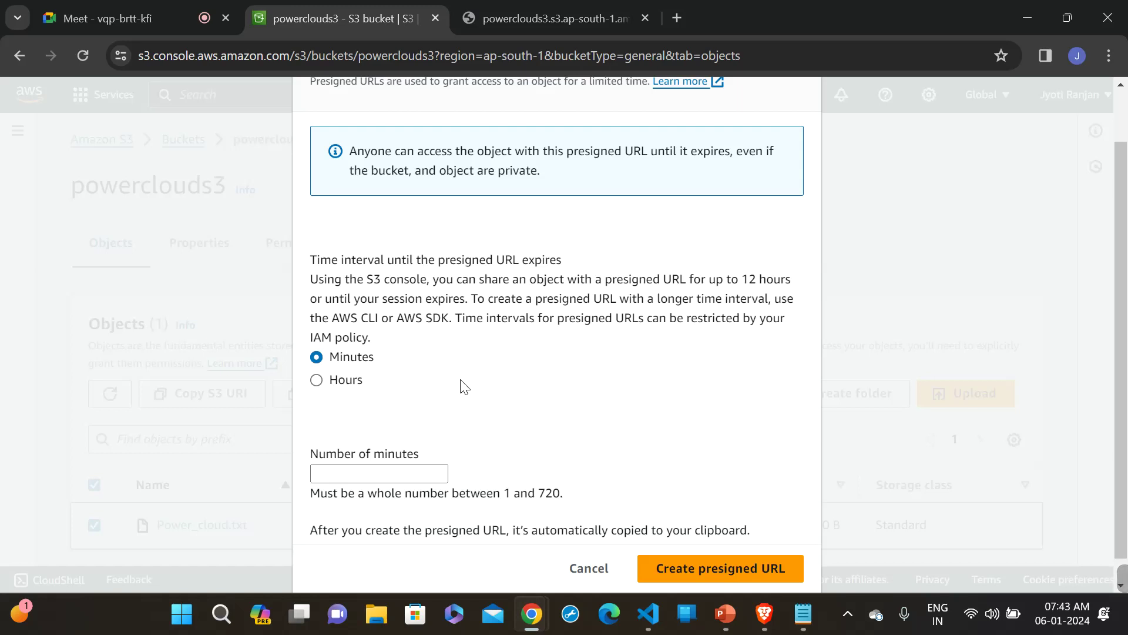
pyautogui.scroll(1, 465, 386)
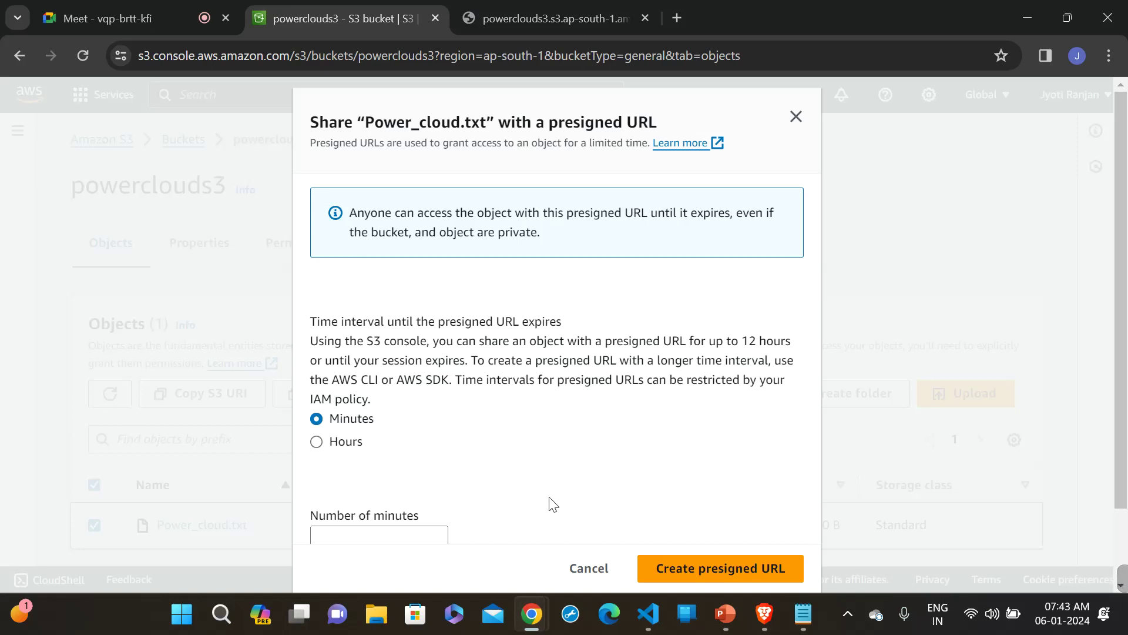
pyautogui.click(588, 567)
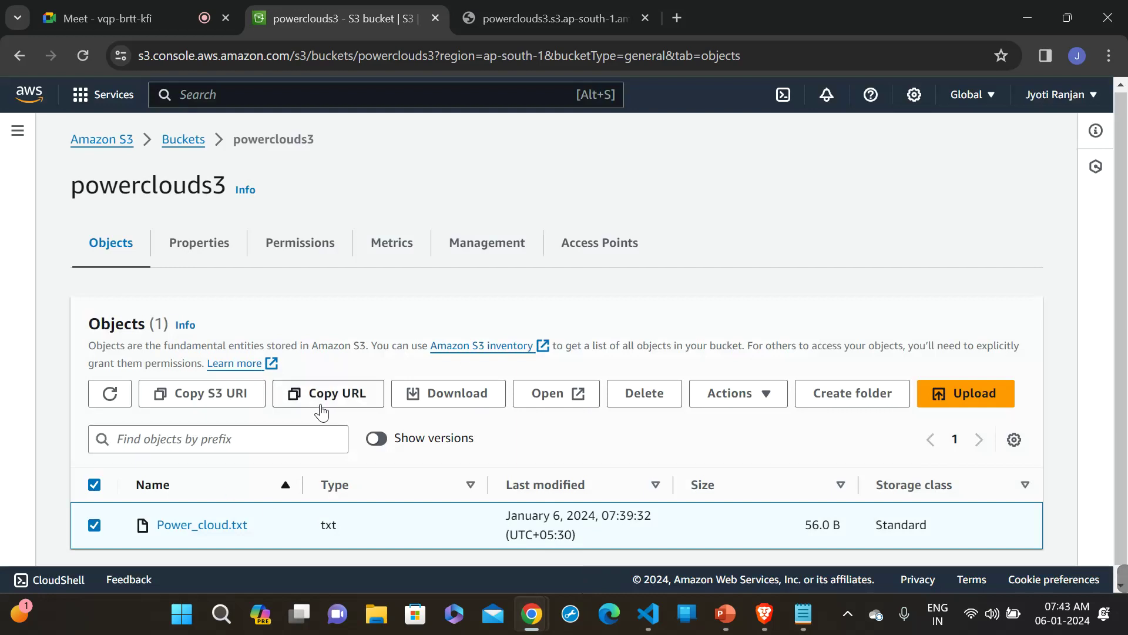
pyautogui.click(764, 390)
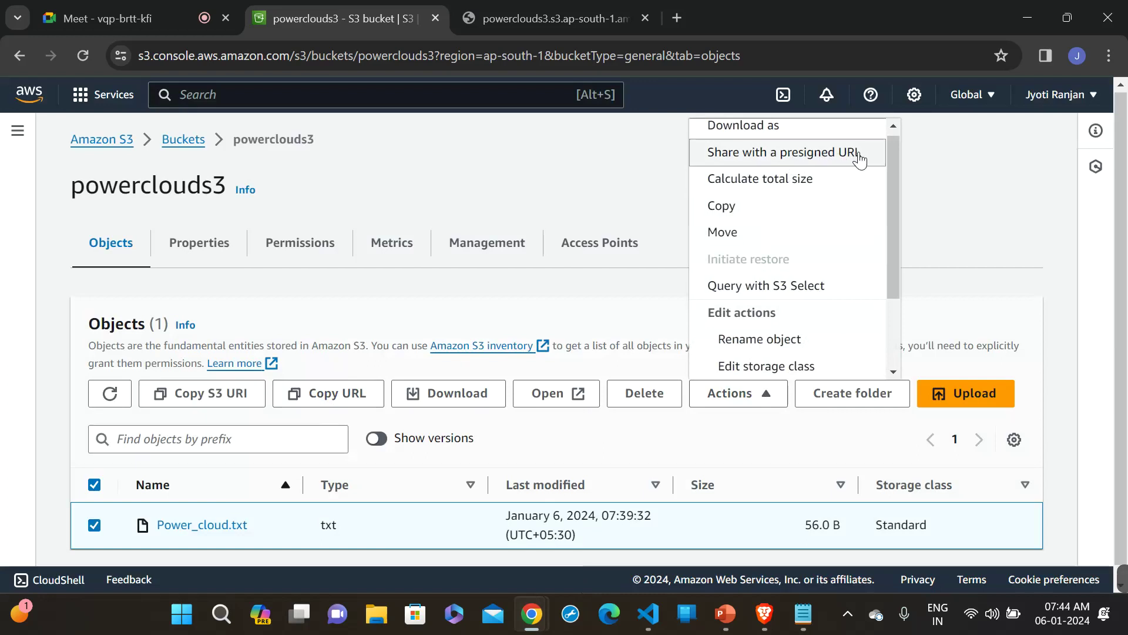
pyautogui.click(917, 163)
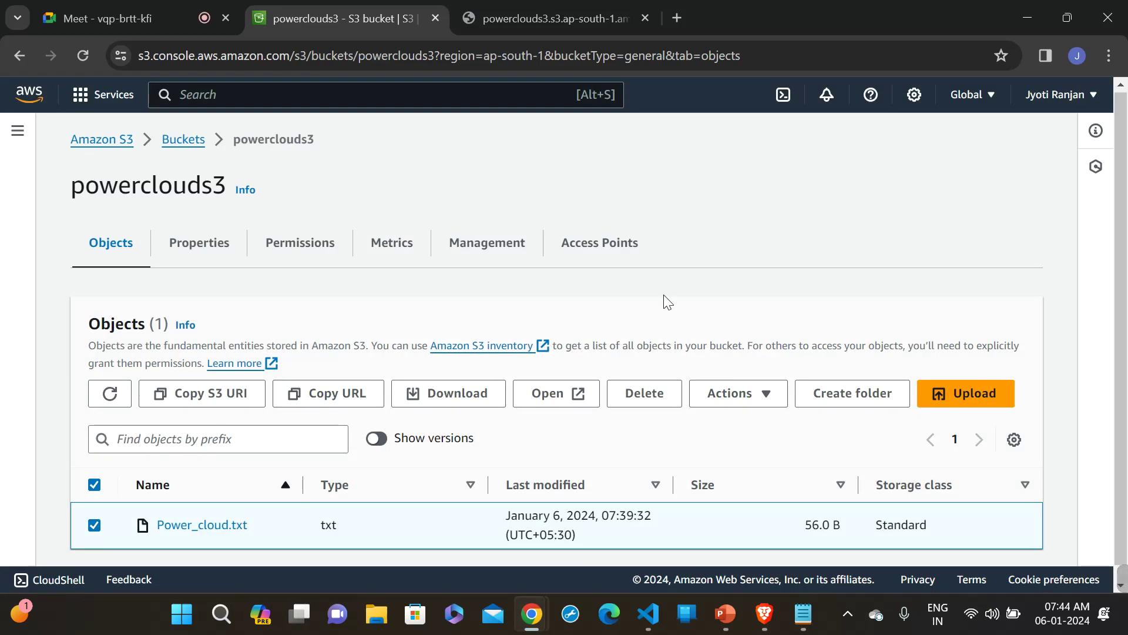
pyautogui.scroll(-1, 664, 300)
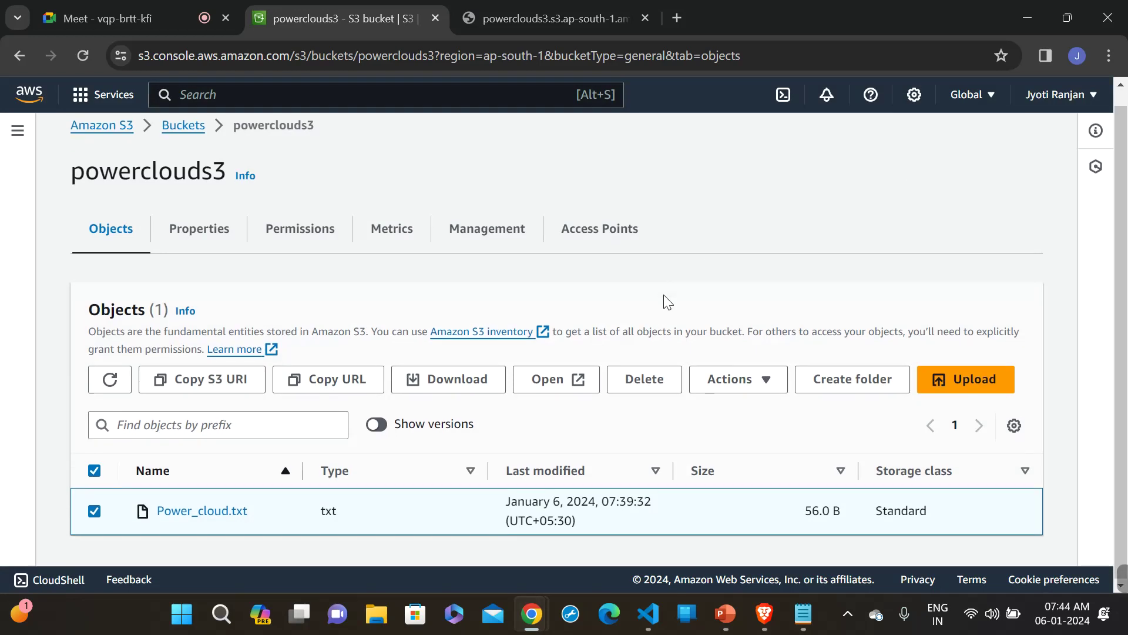
pyautogui.click(585, 21)
pyautogui.click(404, 17)
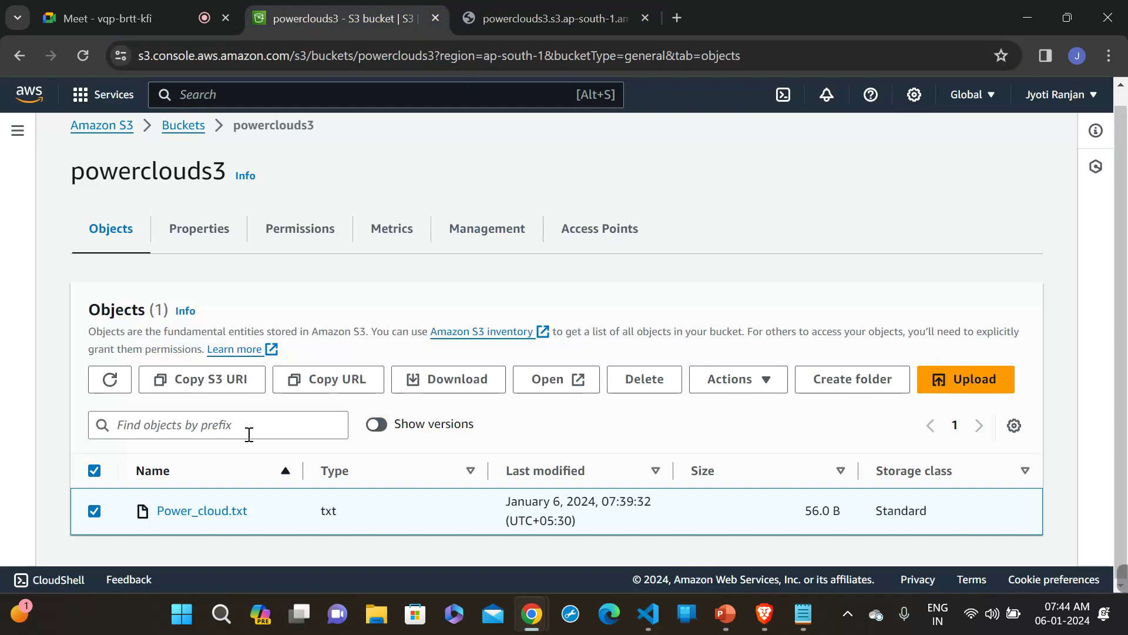
# - Open the details of the Power_cloud.txt object and review its overview, including the object URL
pyautogui.click(209, 516)
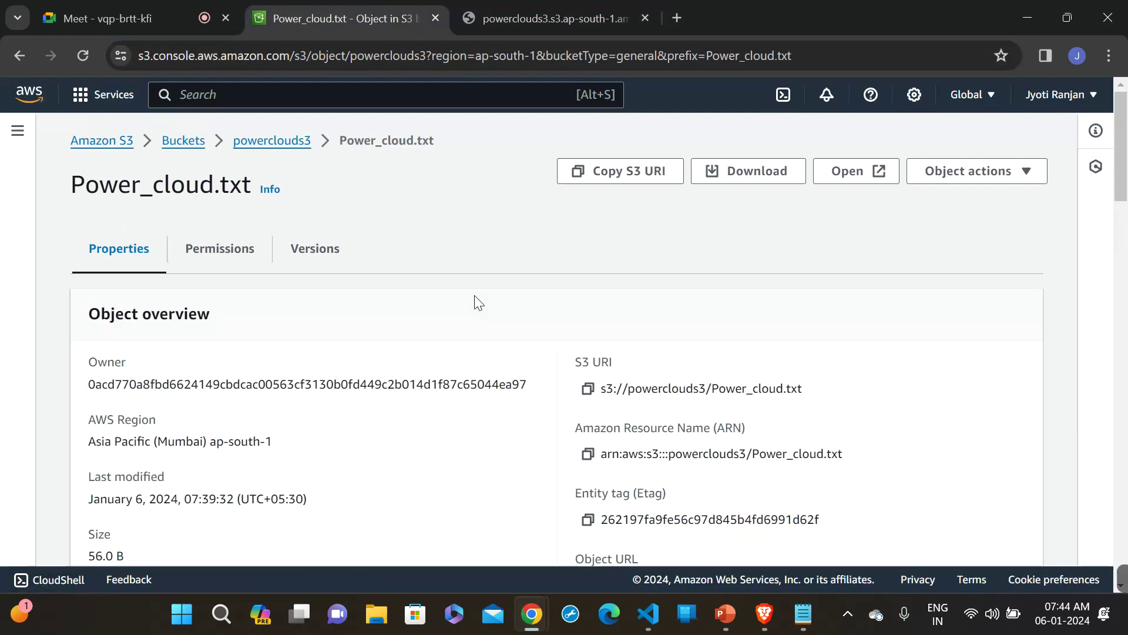
pyautogui.scroll(-2, 476, 303)
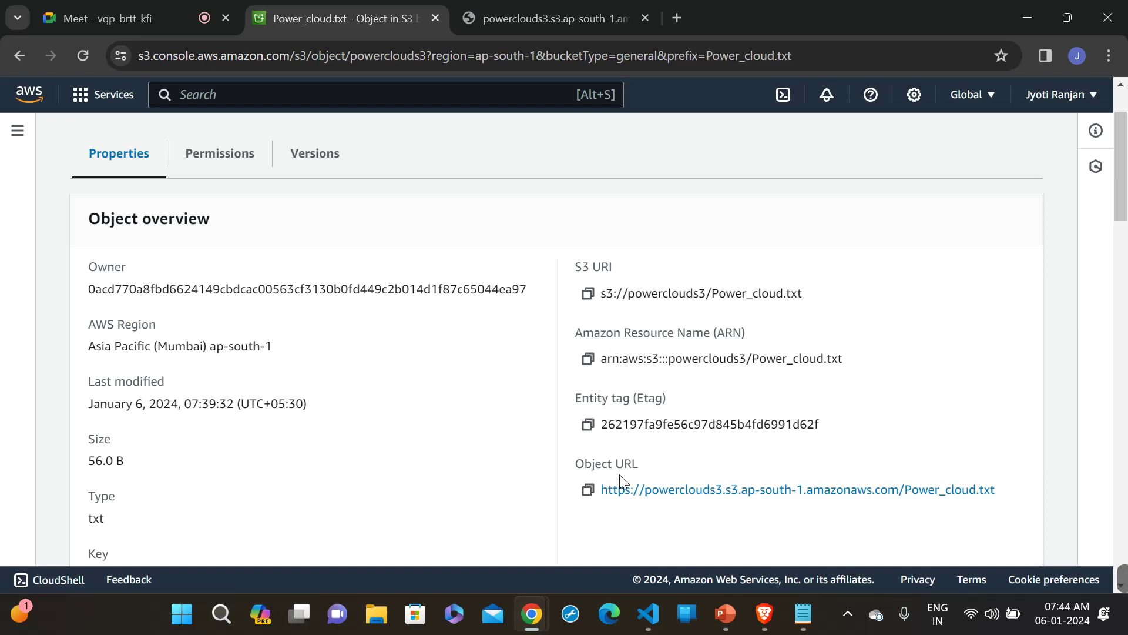
pyautogui.scroll(-2, 637, 470)
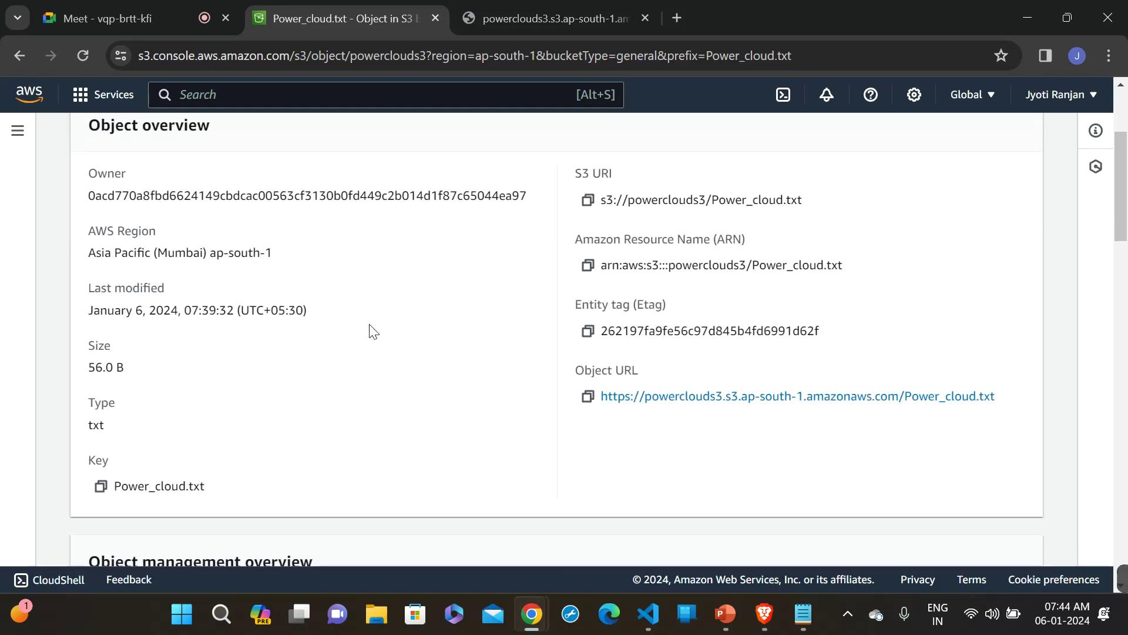
pyautogui.scroll(3, 370, 330)
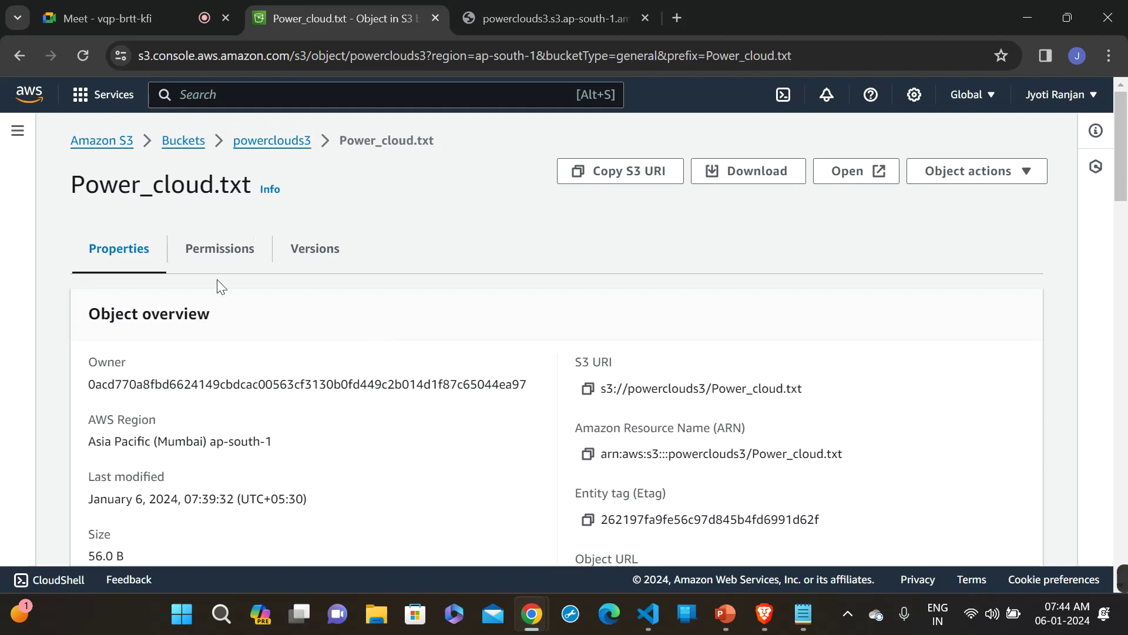
# - Open the access control list in the permissions of Power_cloud.txt for editing
pyautogui.click(213, 264)
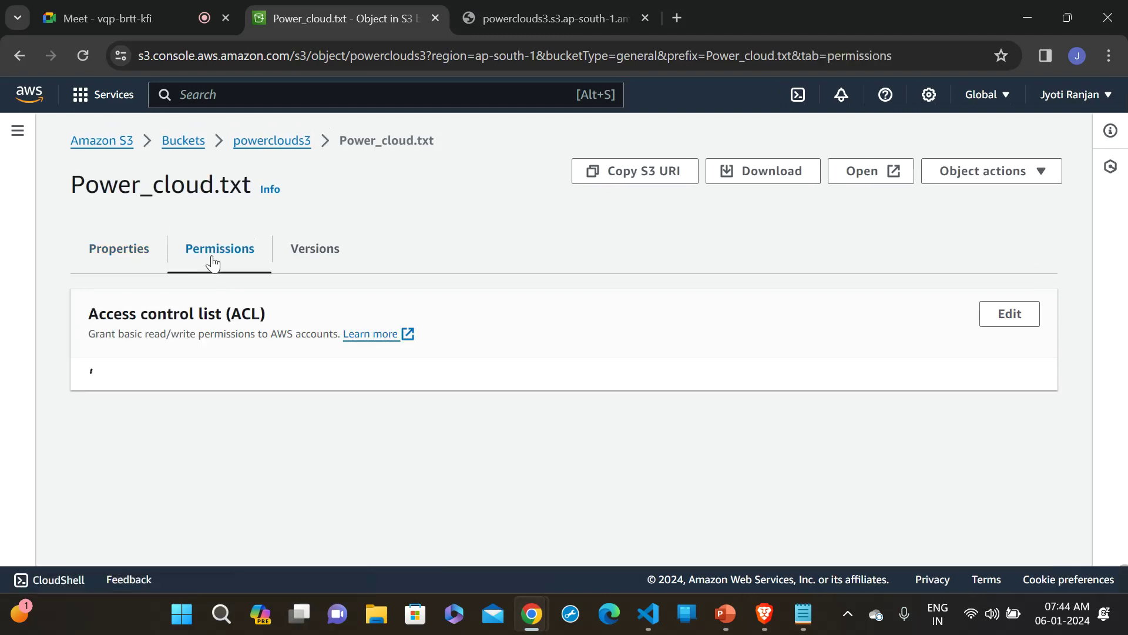
pyautogui.scroll(-2, 436, 282)
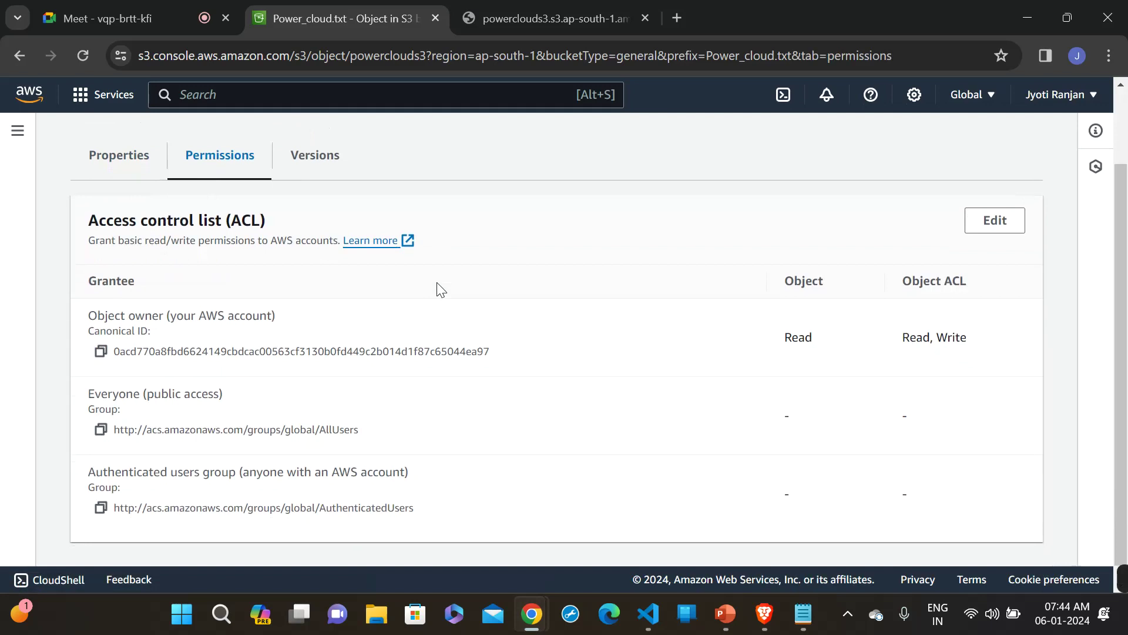
pyautogui.click(990, 238)
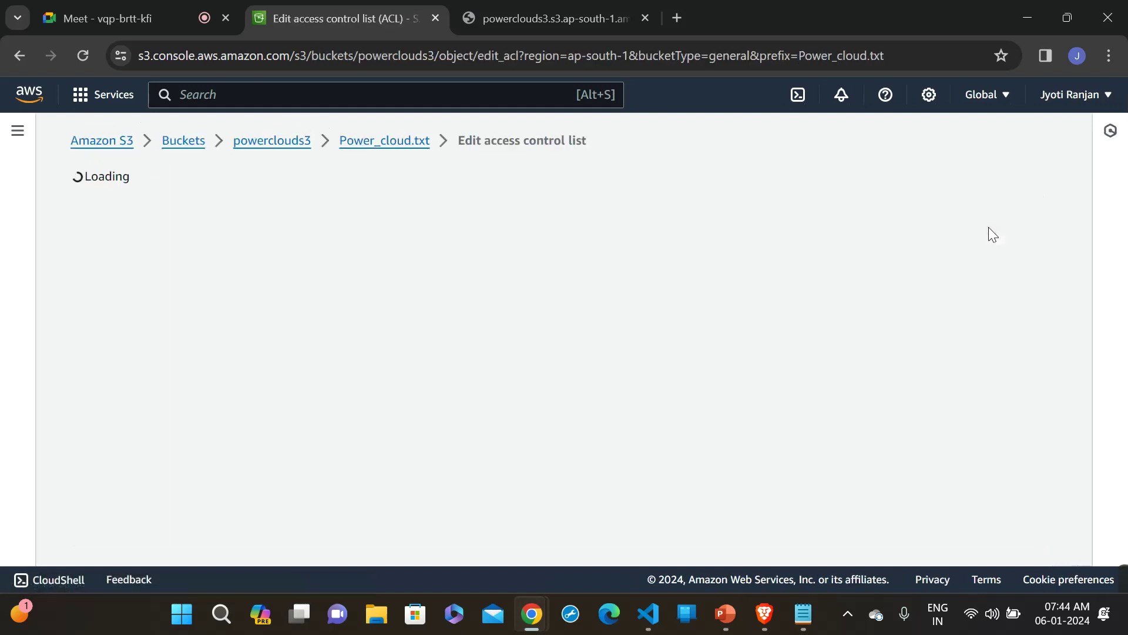
# - Review which grantee permissions can be edited in the access control list of Power_cloud.txt, and leave without saving
pyautogui.scroll(-5, 623, 335)
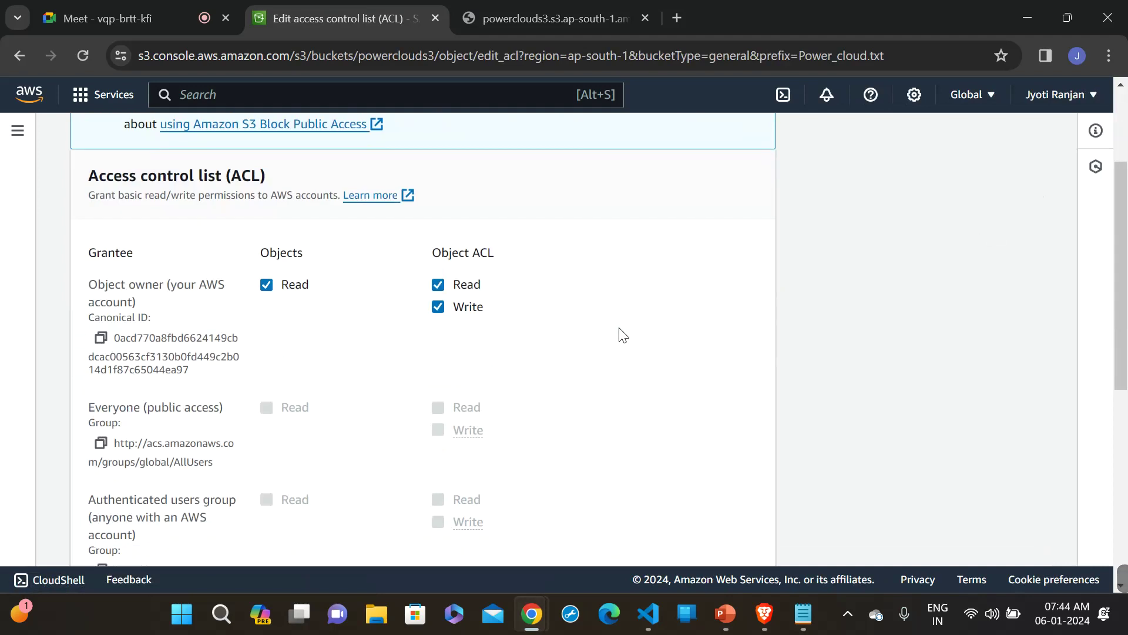
pyautogui.scroll(-5, 623, 335)
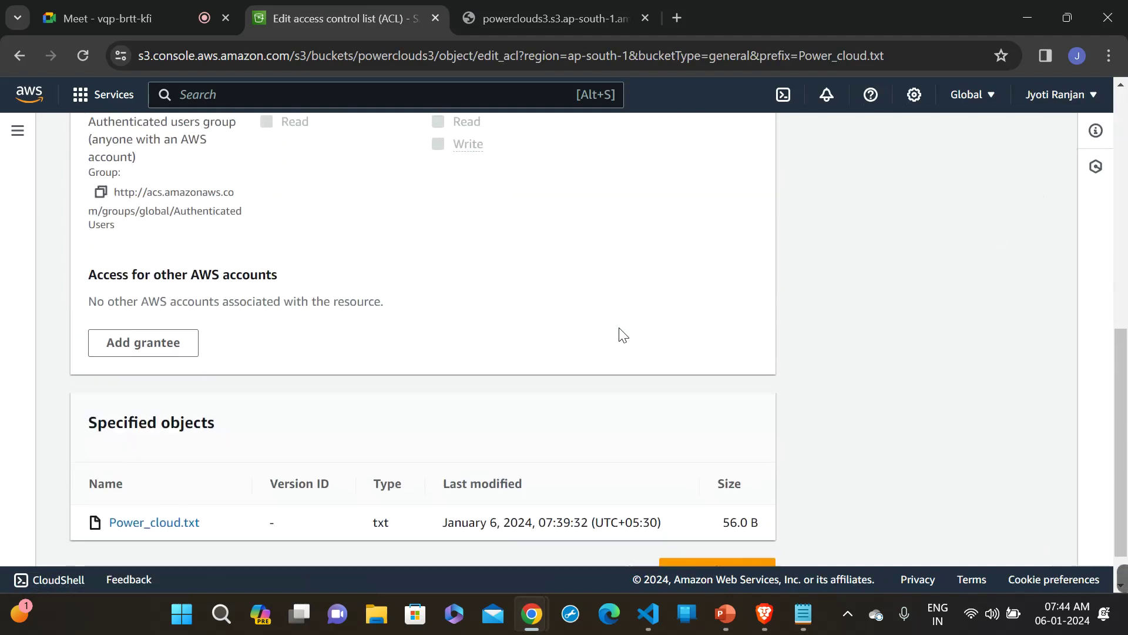
pyautogui.scroll(6, 619, 329)
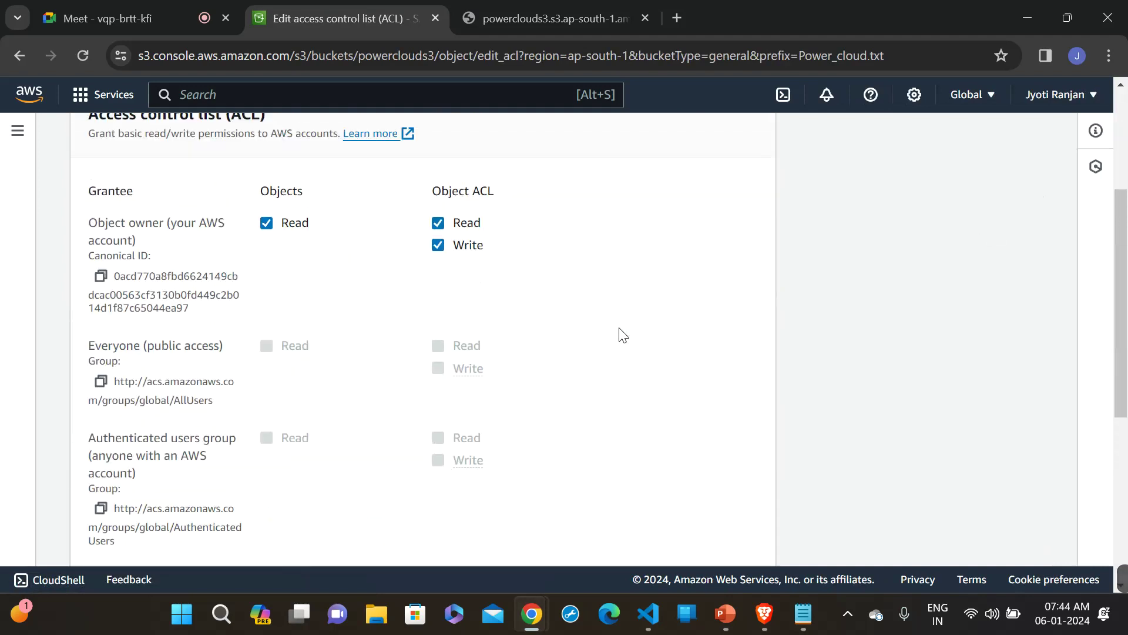
pyautogui.scroll(-6, 623, 335)
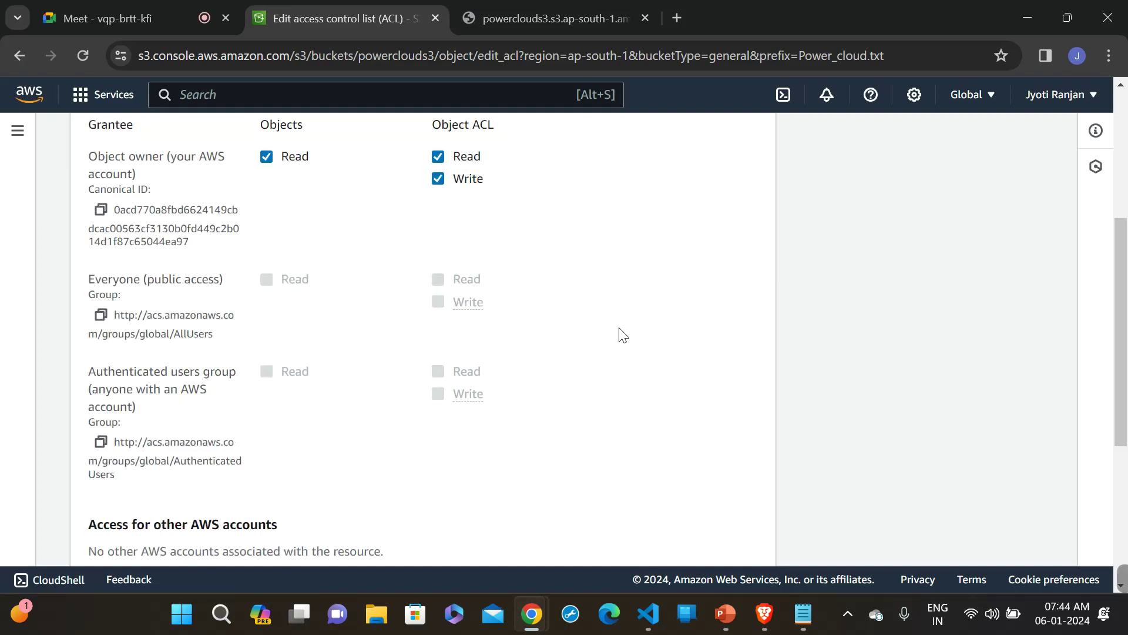
pyautogui.click(606, 520)
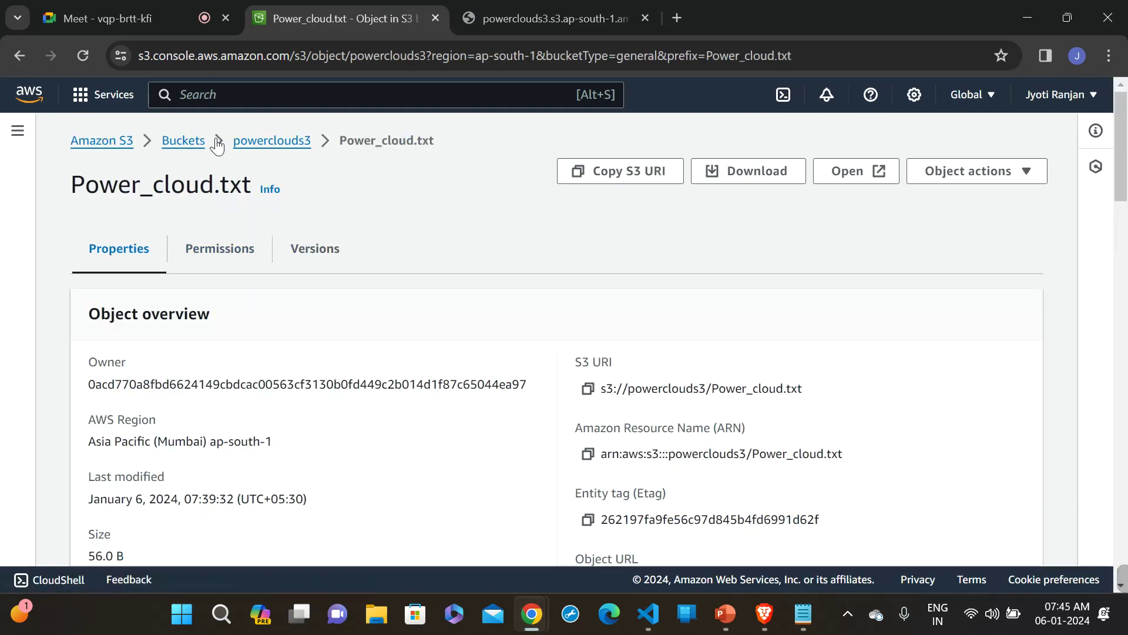
# - Open the Block public access settings in the permissions of the powerclouds3 bucket for editing
pyautogui.click(267, 147)
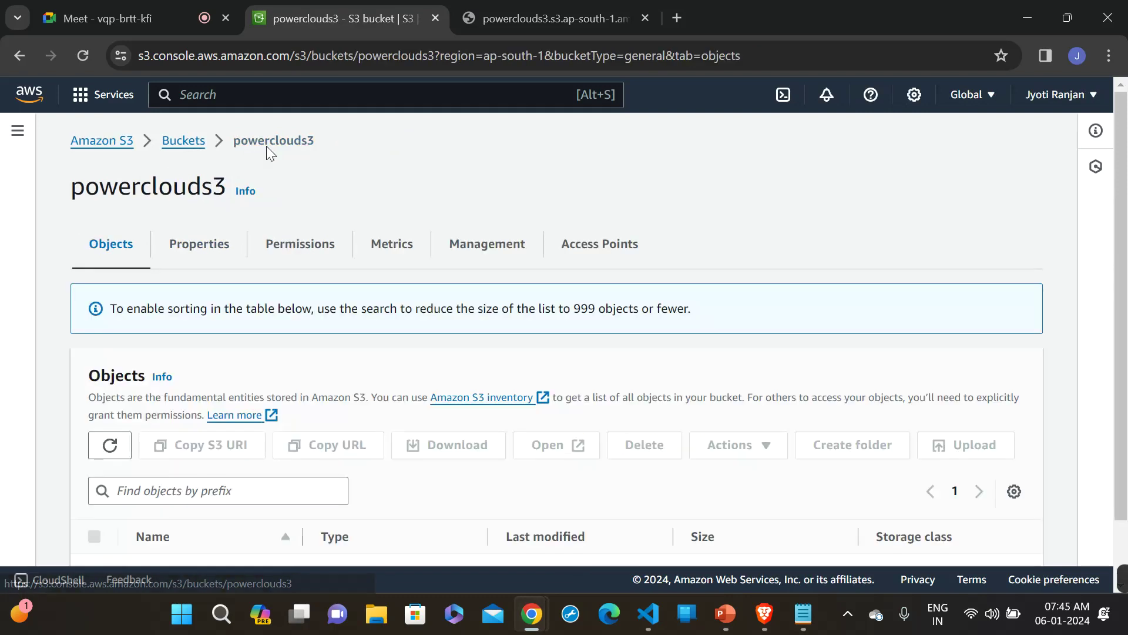
pyautogui.scroll(1, 713, 341)
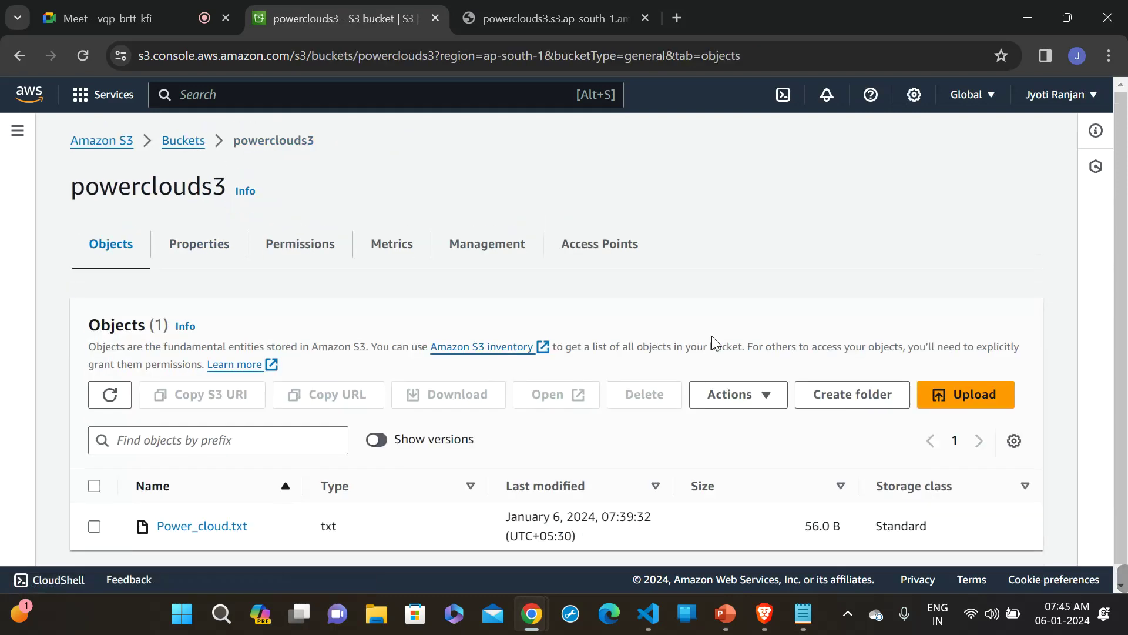
pyautogui.click(293, 247)
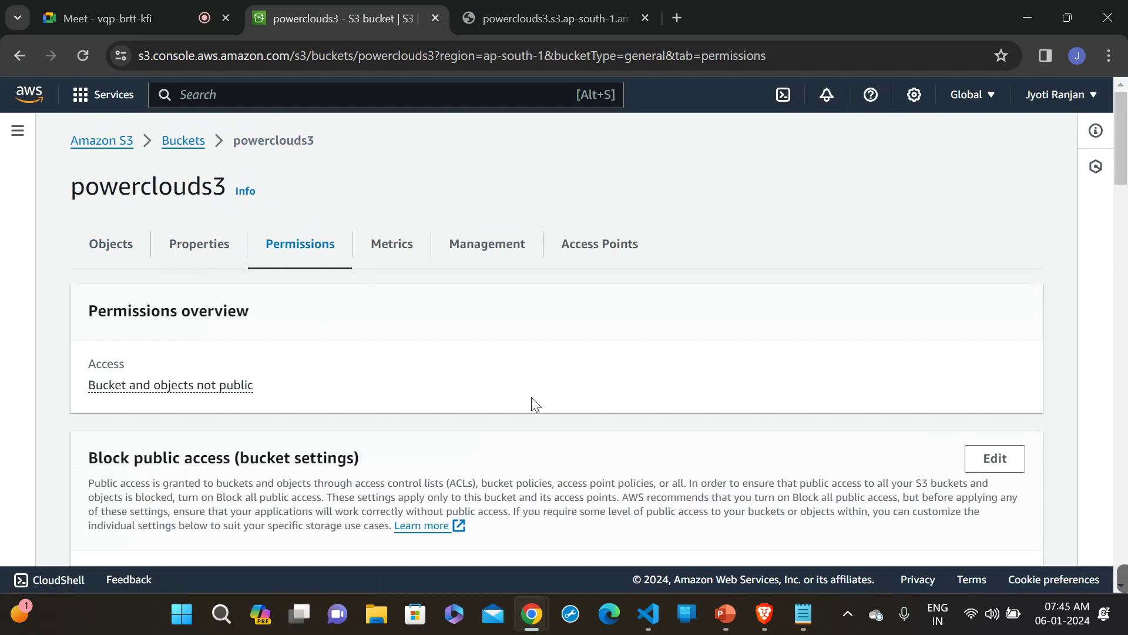
pyautogui.scroll(-2, 531, 399)
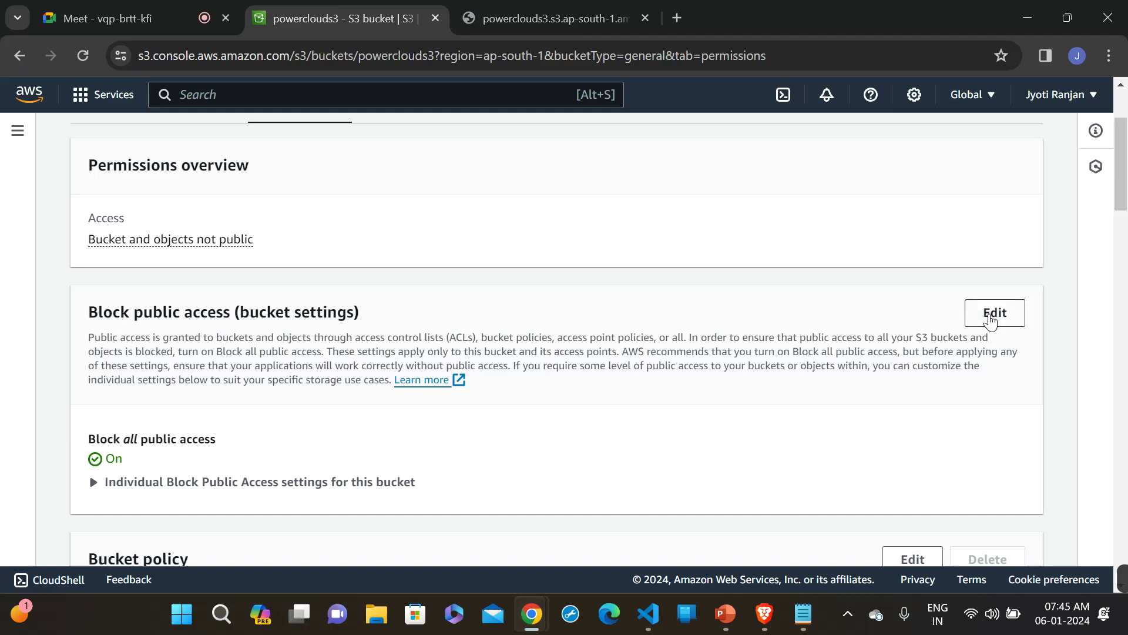
pyautogui.click(993, 317)
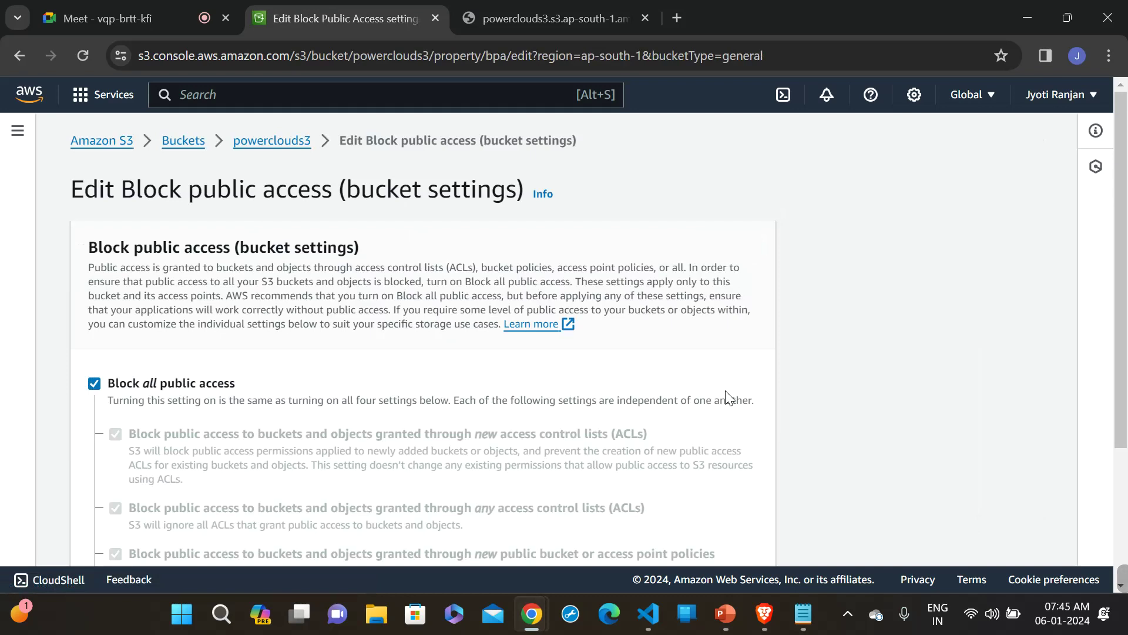
# - Turn off Block all public access for the bucket and save the change, confirming it with the word "confirm"
pyautogui.click(93, 386)
pyautogui.scroll(-3, 278, 368)
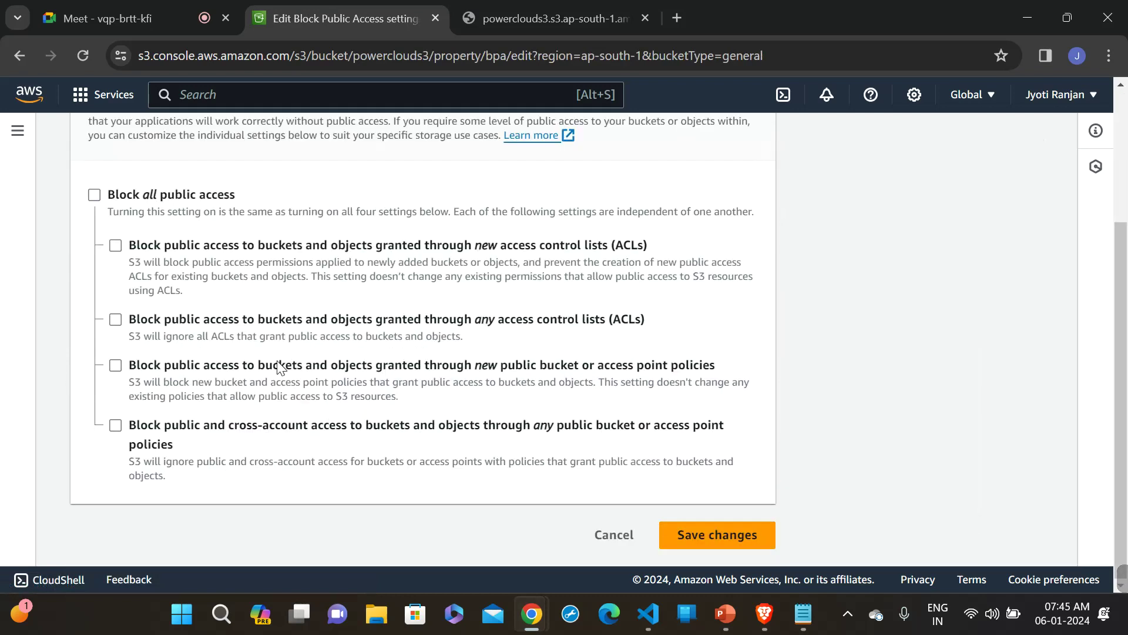
pyautogui.click(696, 554)
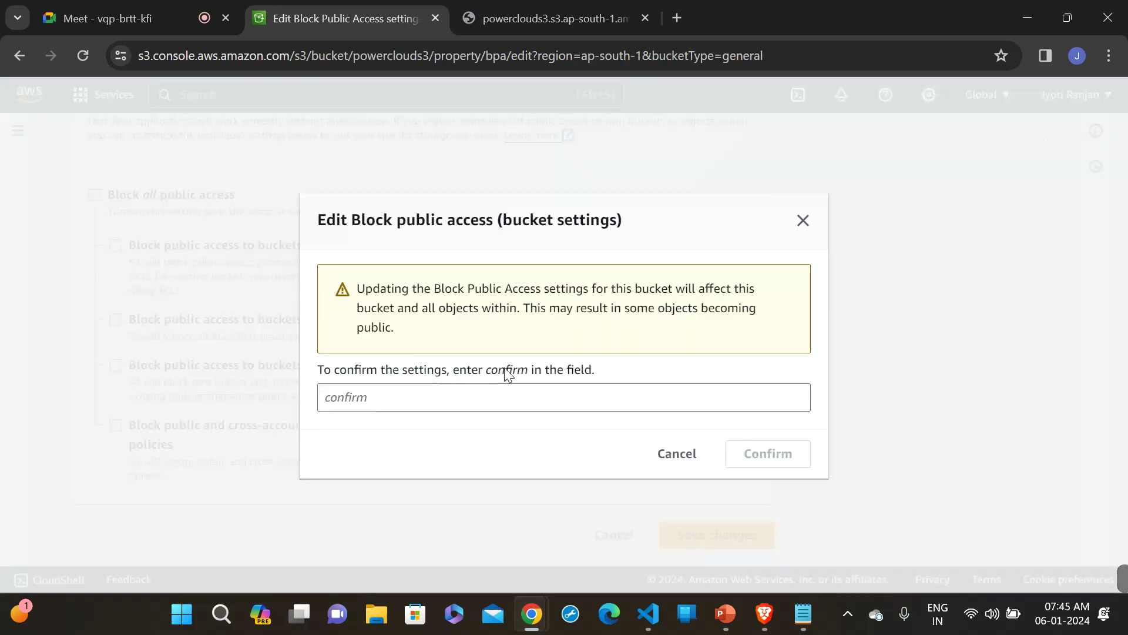
pyautogui.doubleClick(508, 372)
pyautogui.moveTo(508, 371); pyautogui.dragTo(353, 399)
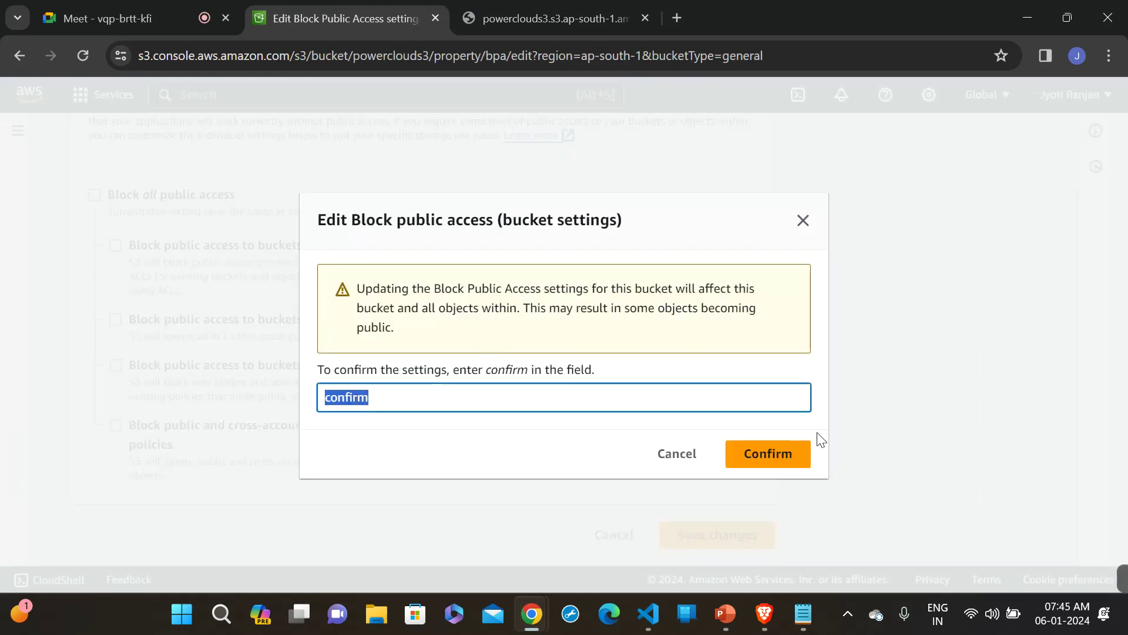
pyautogui.click(788, 460)
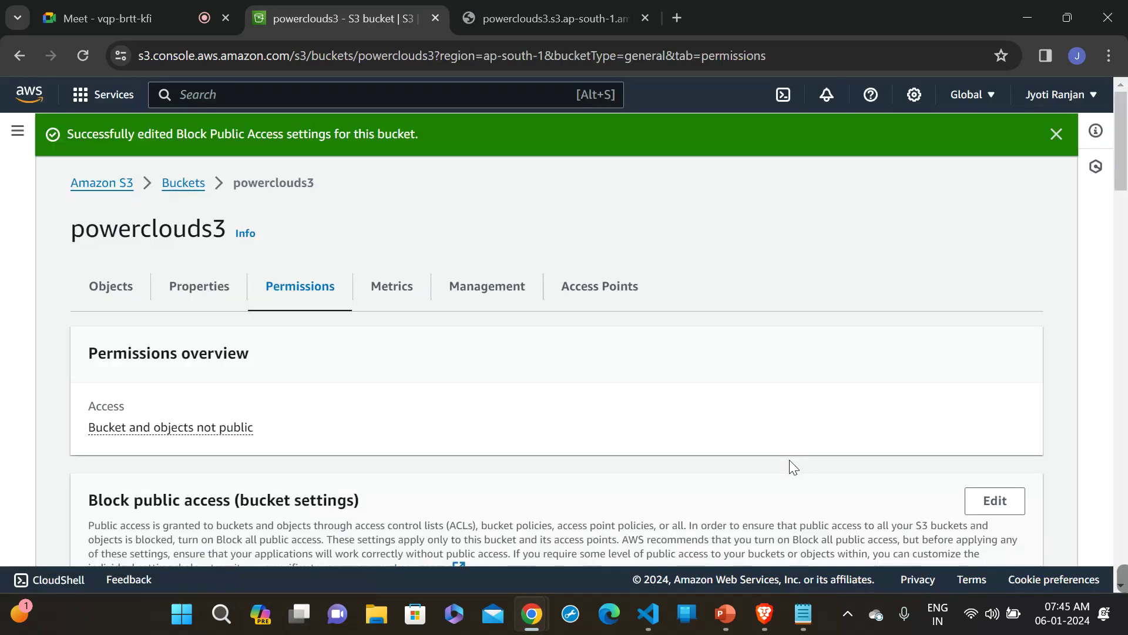
# - Review the bucket's permissions down to Object Ownership and the access control list, and open the details of the Power_cloud.txt object
pyautogui.scroll(-4, 790, 461)
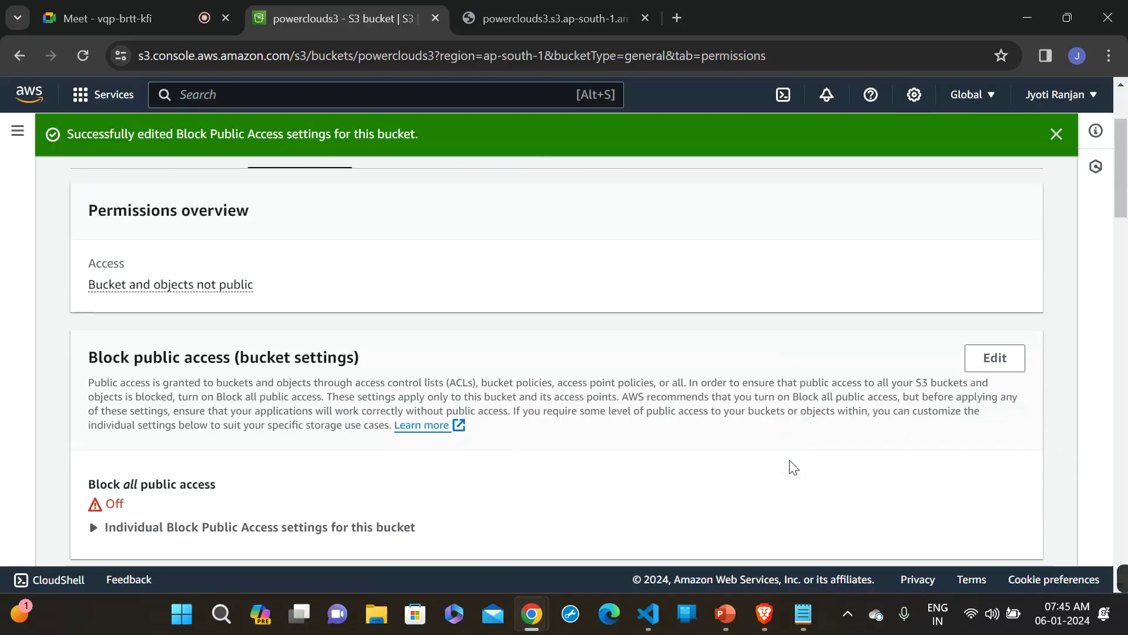
pyautogui.scroll(-3, 789, 467)
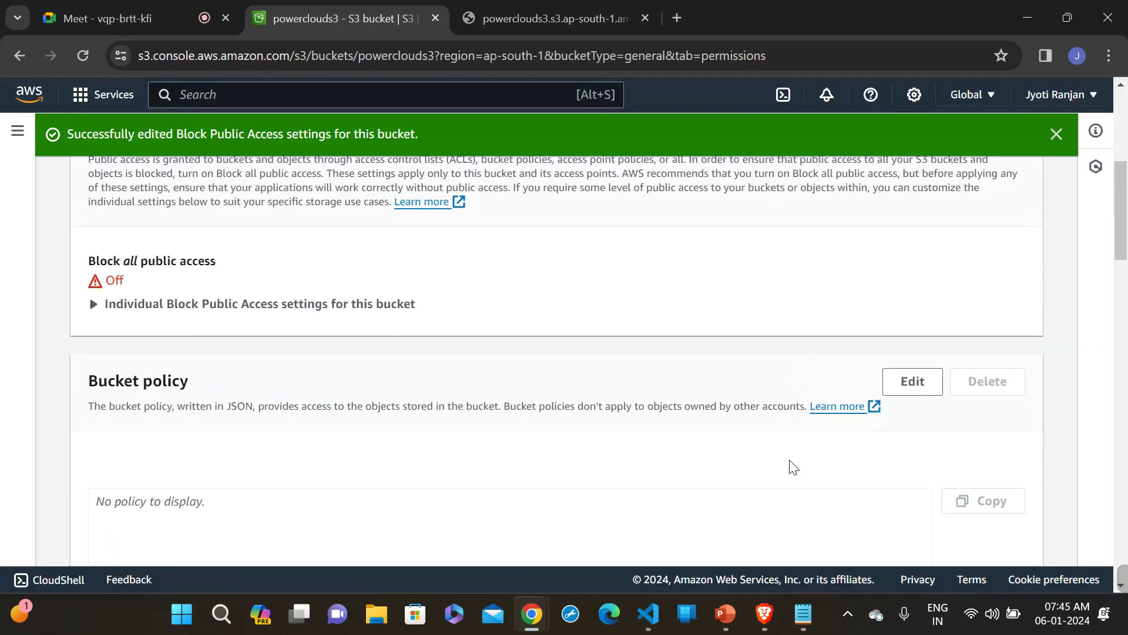
pyautogui.scroll(-9, 794, 468)
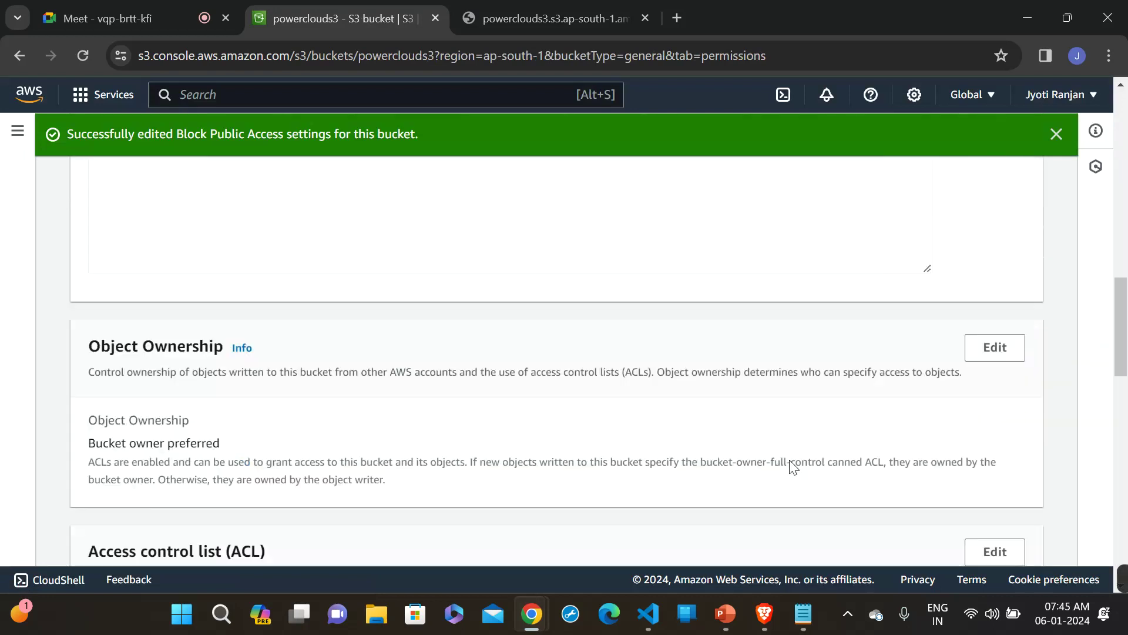
pyautogui.scroll(-3, 789, 459)
pyautogui.scroll(20, 789, 460)
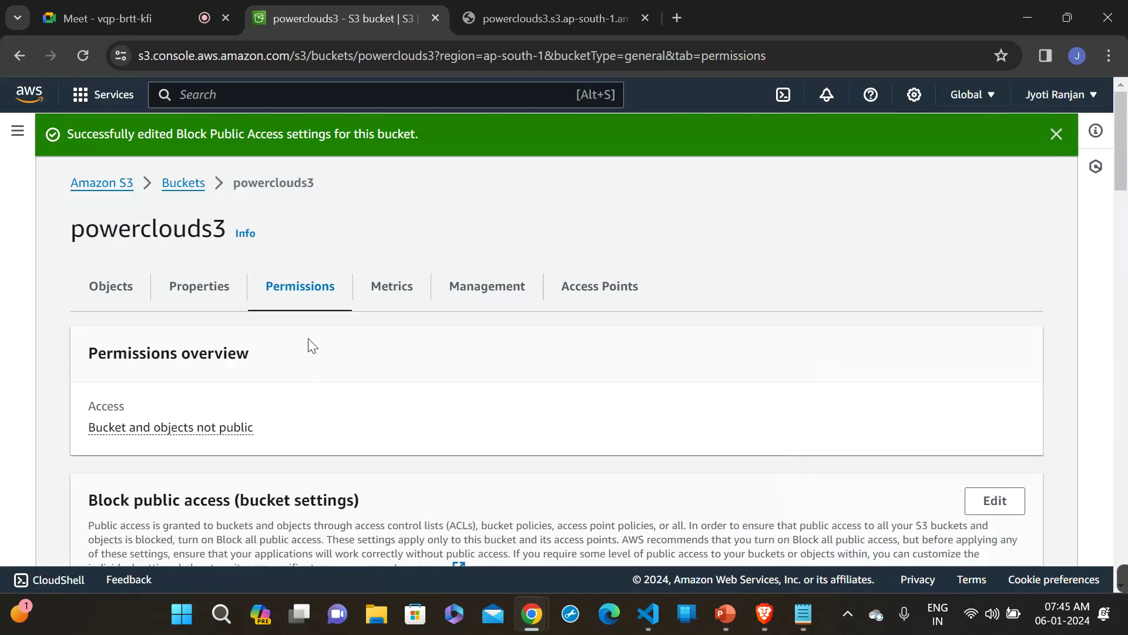
pyautogui.click(119, 294)
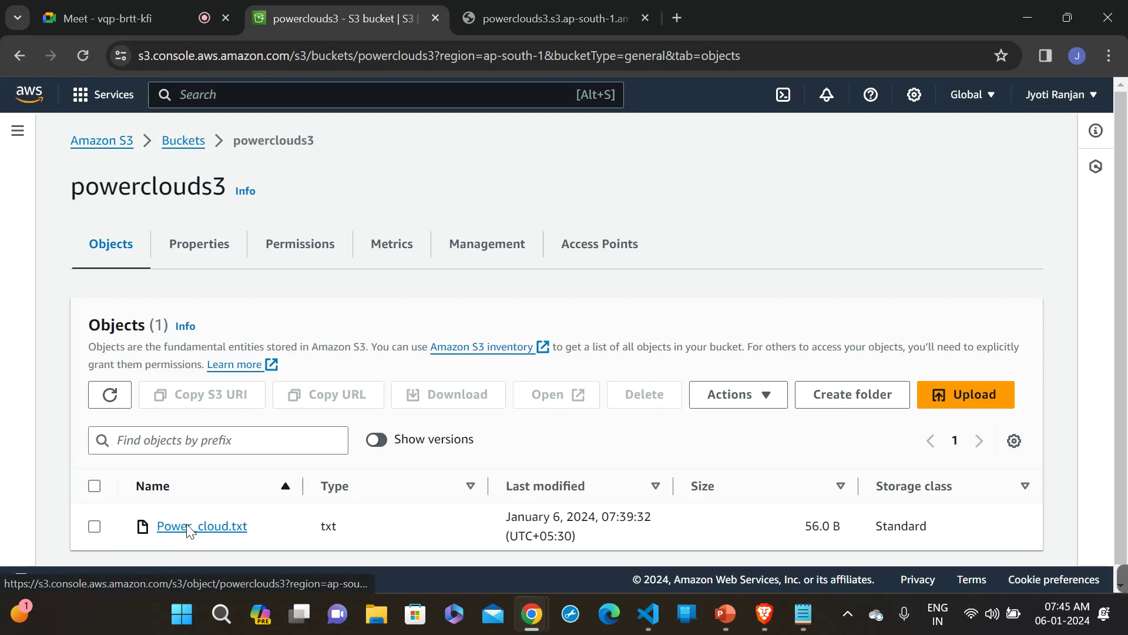
pyautogui.click(186, 525)
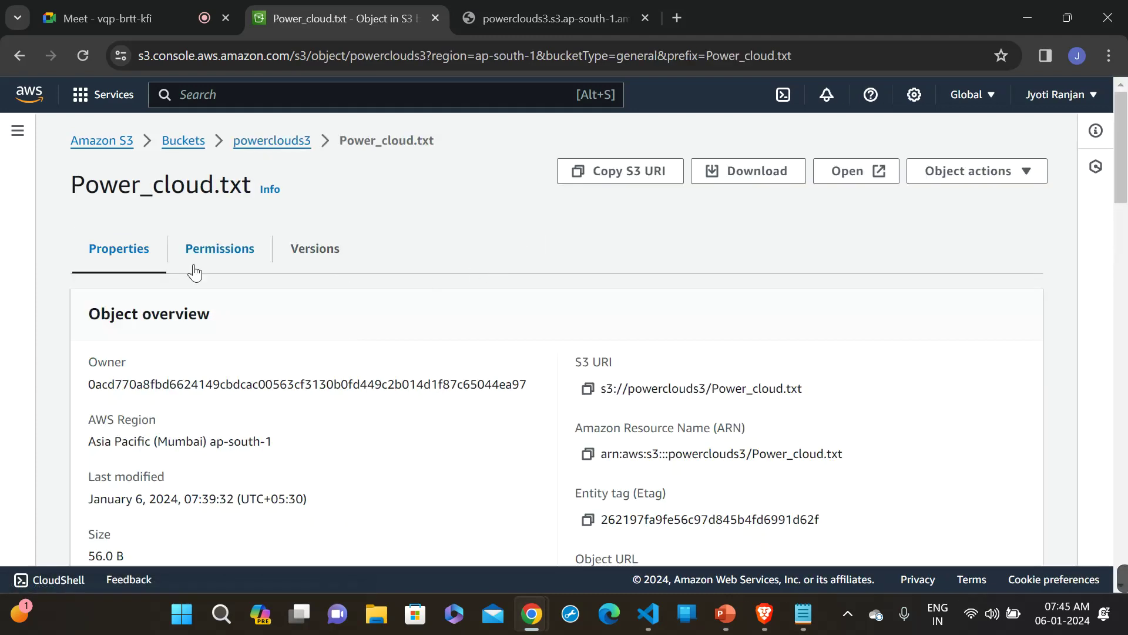
# - Load the Power_cloud.txt object URL again in its browser tab to test public access
pyautogui.click(527, 29)
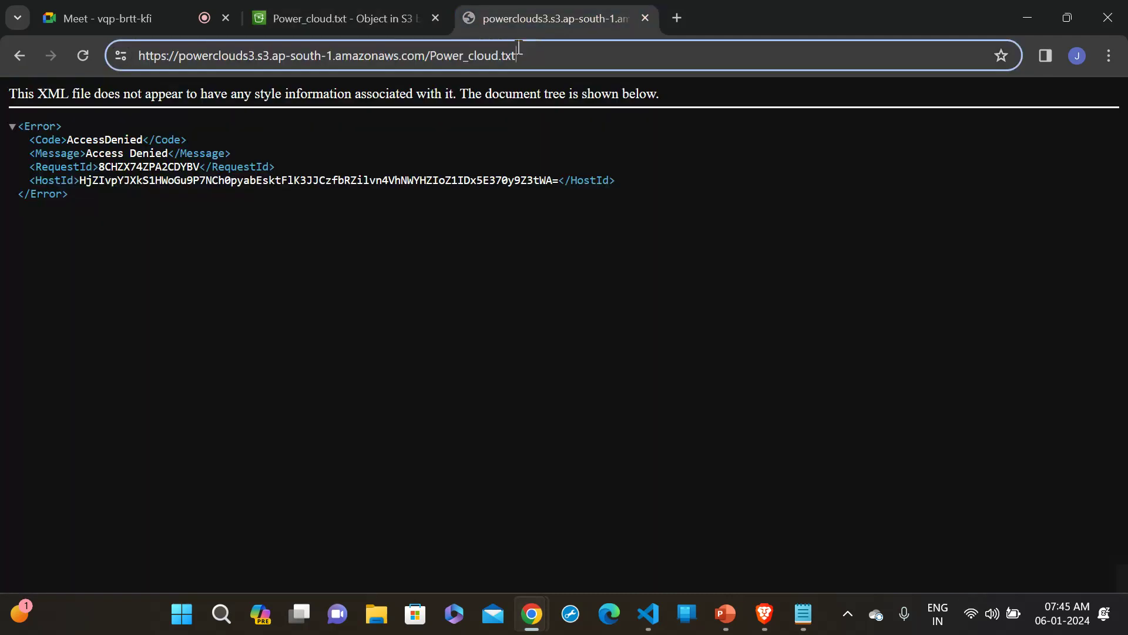
pyautogui.doubleClick(519, 47)
pyautogui.hotkey('ctrl', 'a')
pyautogui.press('Return')
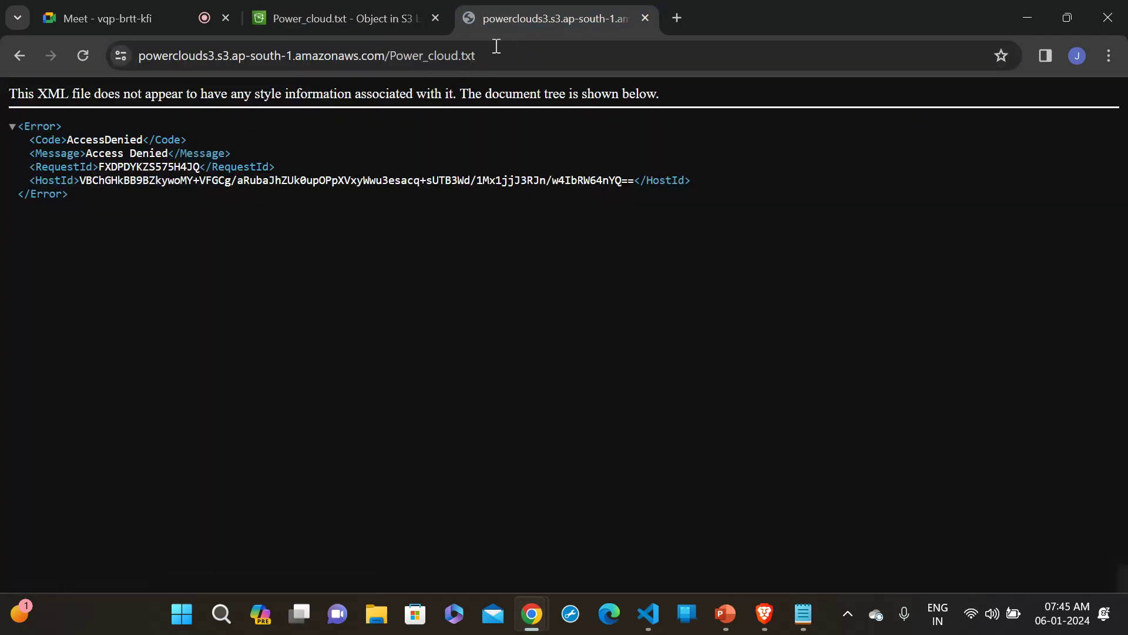
# - Return to the Power_cloud.txt object in the S3 console and open its access control list for editing
pyautogui.click(334, 21)
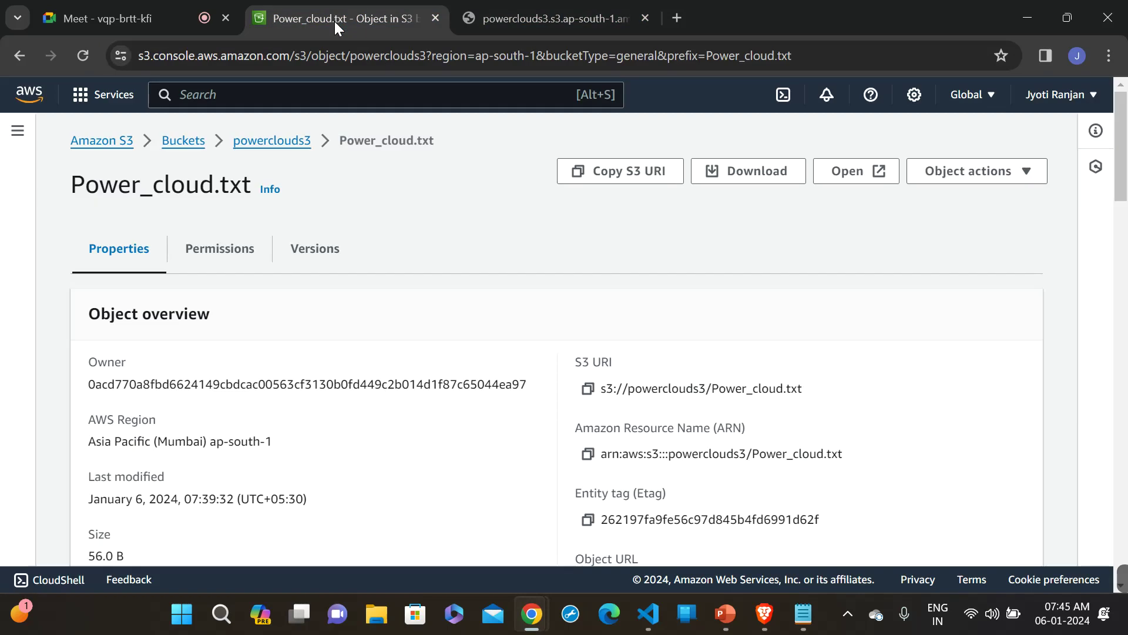
pyautogui.click(251, 250)
pyautogui.scroll(-2, 487, 262)
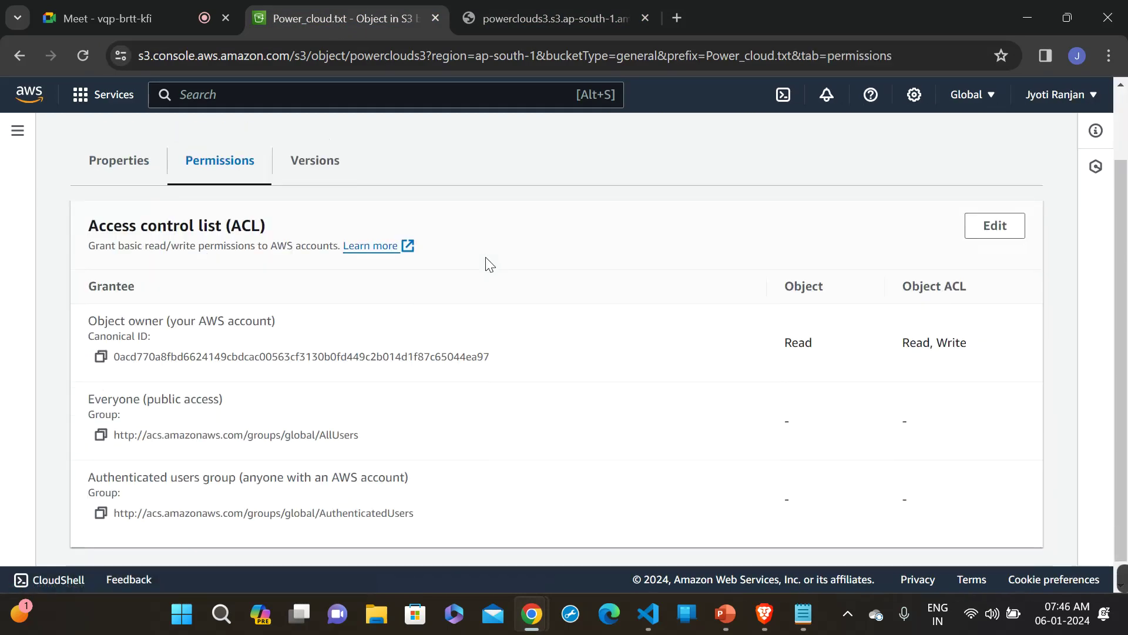
pyautogui.scroll(1, 487, 262)
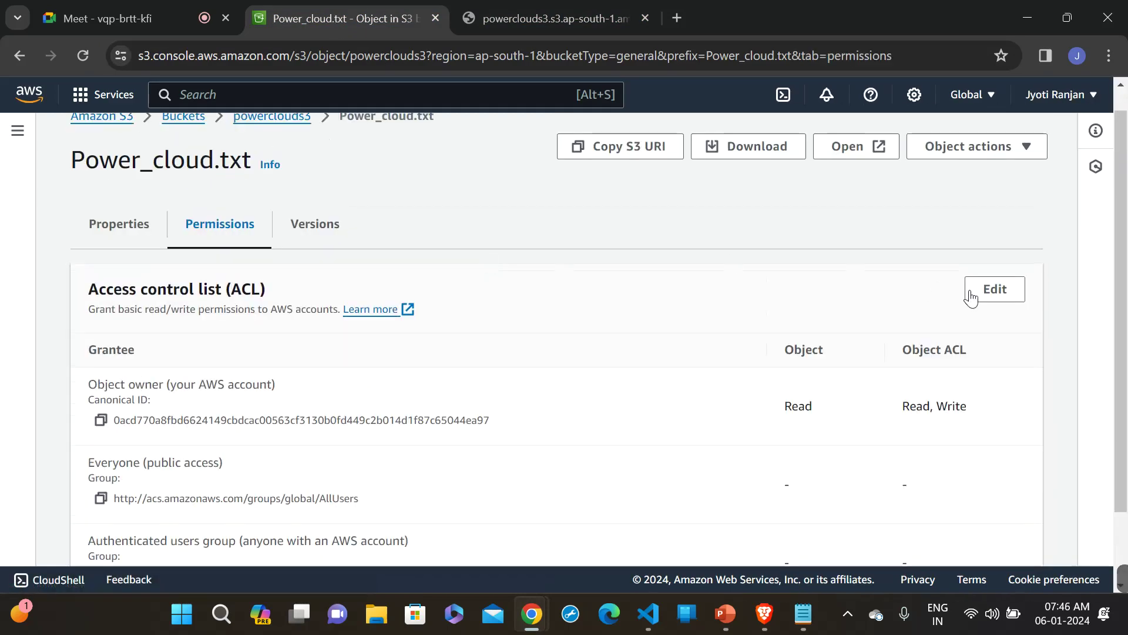
pyautogui.click(1003, 294)
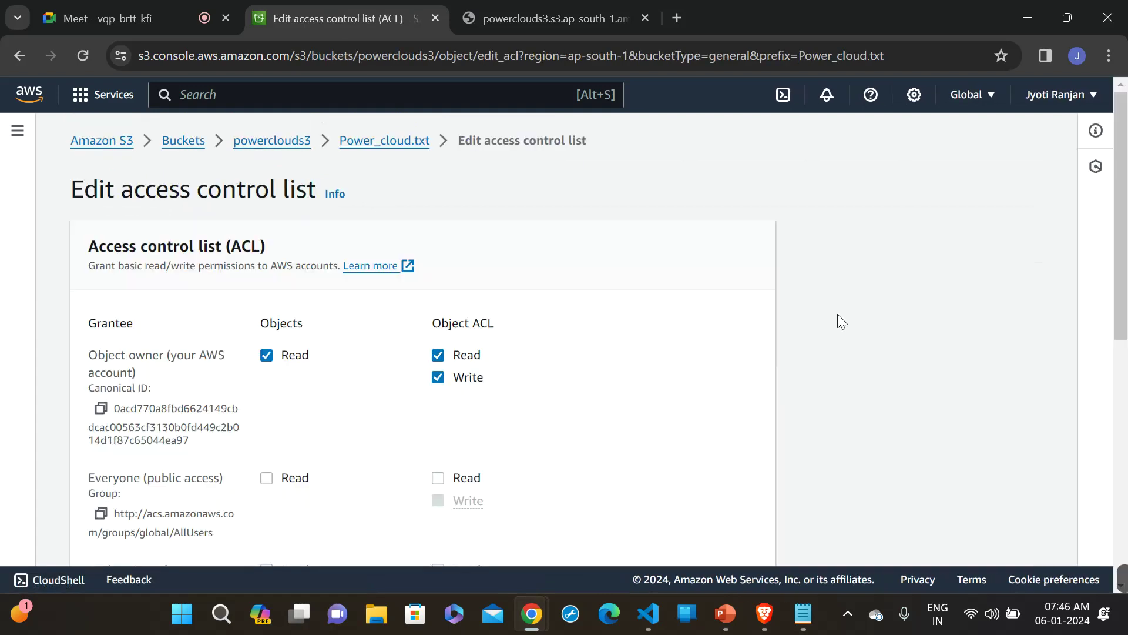
# - Grant Everyone (public access) Read permission on the object, acknowledge the effects of the change, and save the access control list
pyautogui.scroll(-3, 837, 314)
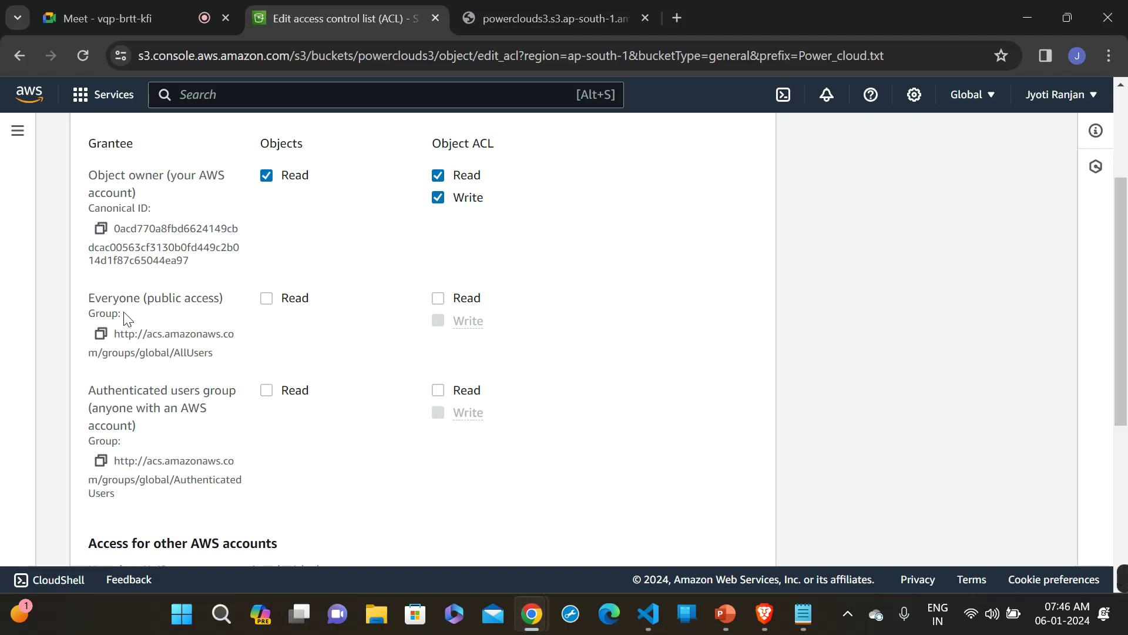
pyautogui.click(268, 299)
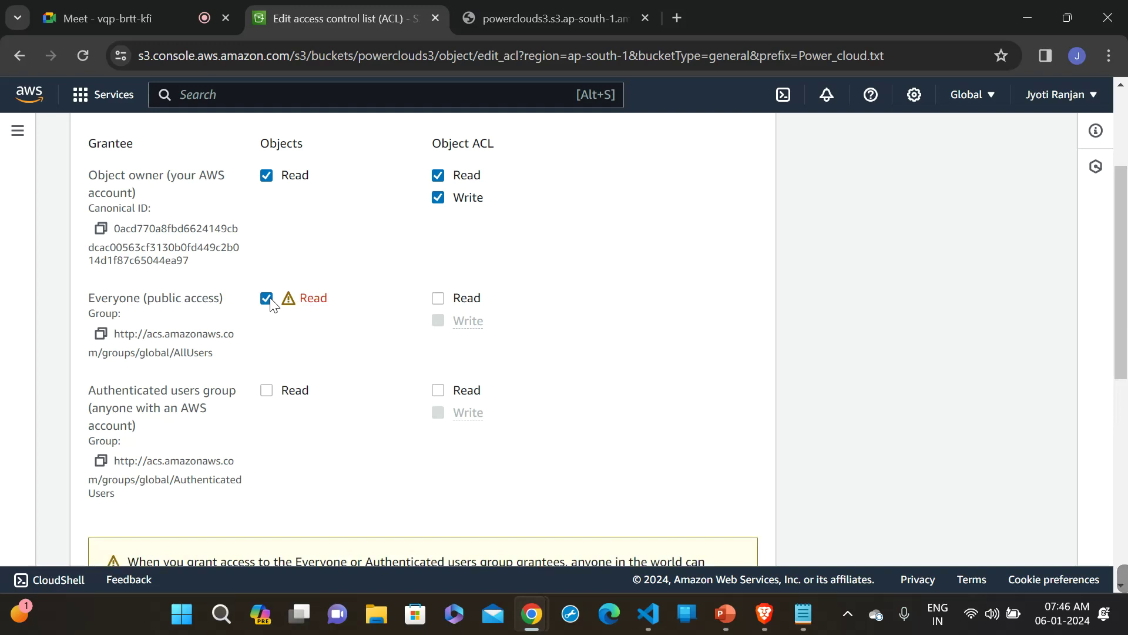
pyautogui.scroll(-10, 658, 317)
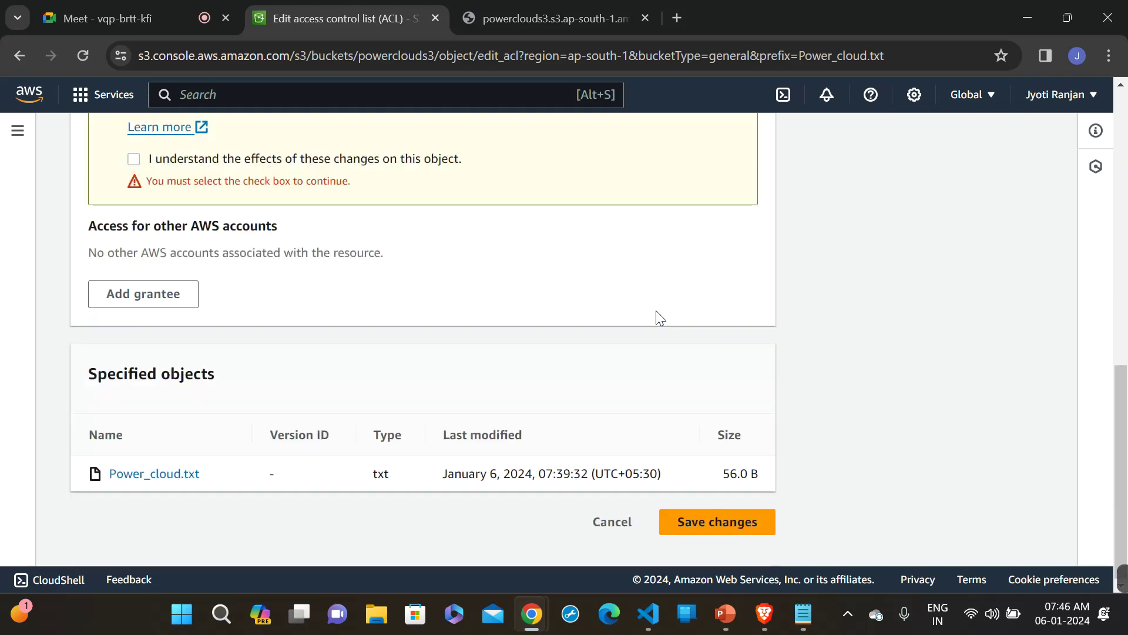
pyautogui.click(723, 529)
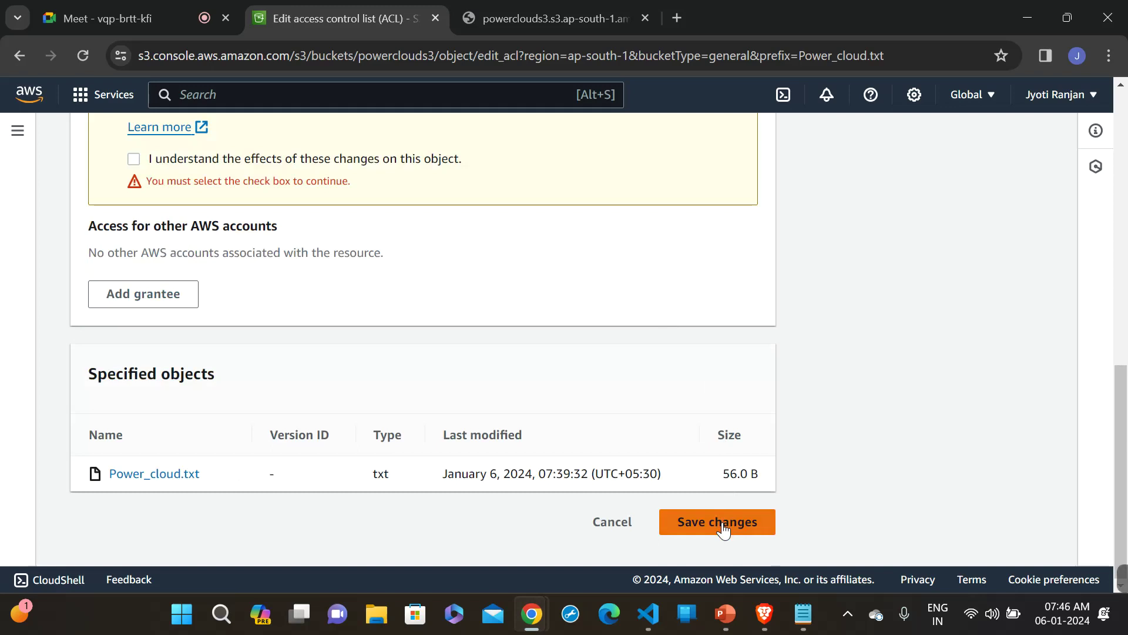
pyautogui.click(135, 160)
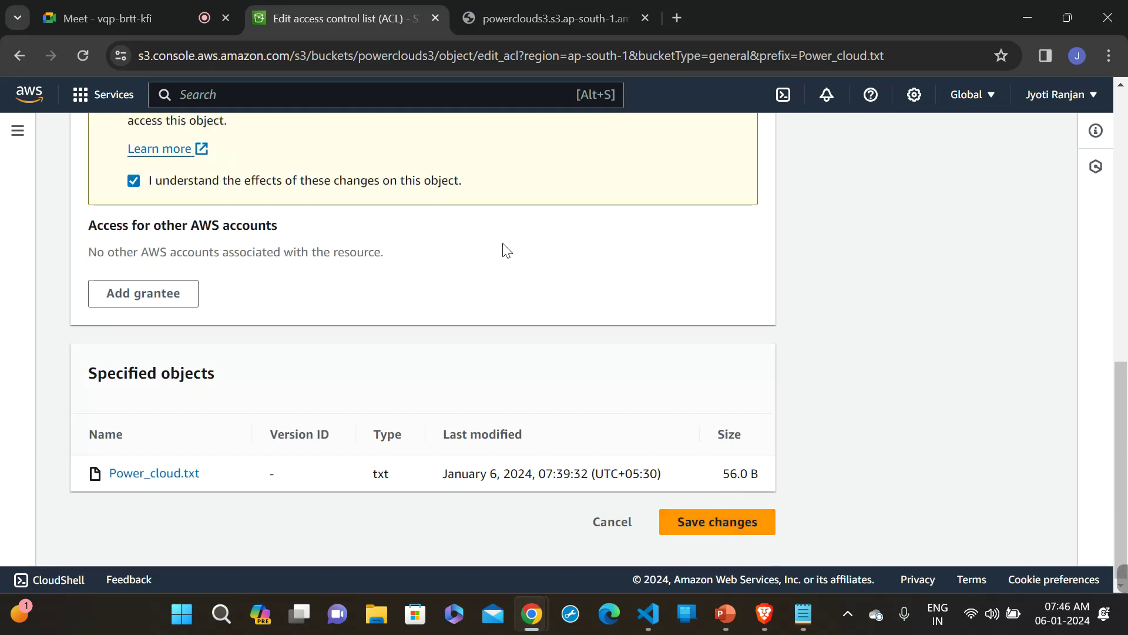
pyautogui.click(689, 519)
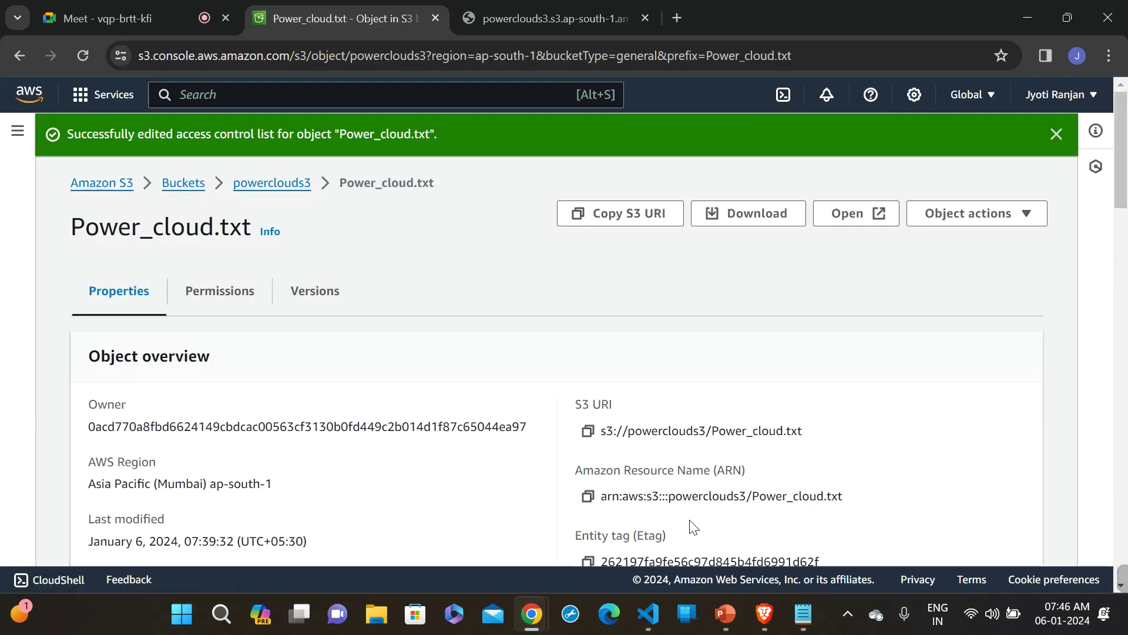
# - Reload the object URL of Power_cloud.txt in its browser tab to check whether the file opens publicly
pyautogui.click(579, 7)
pyautogui.click(562, 49)
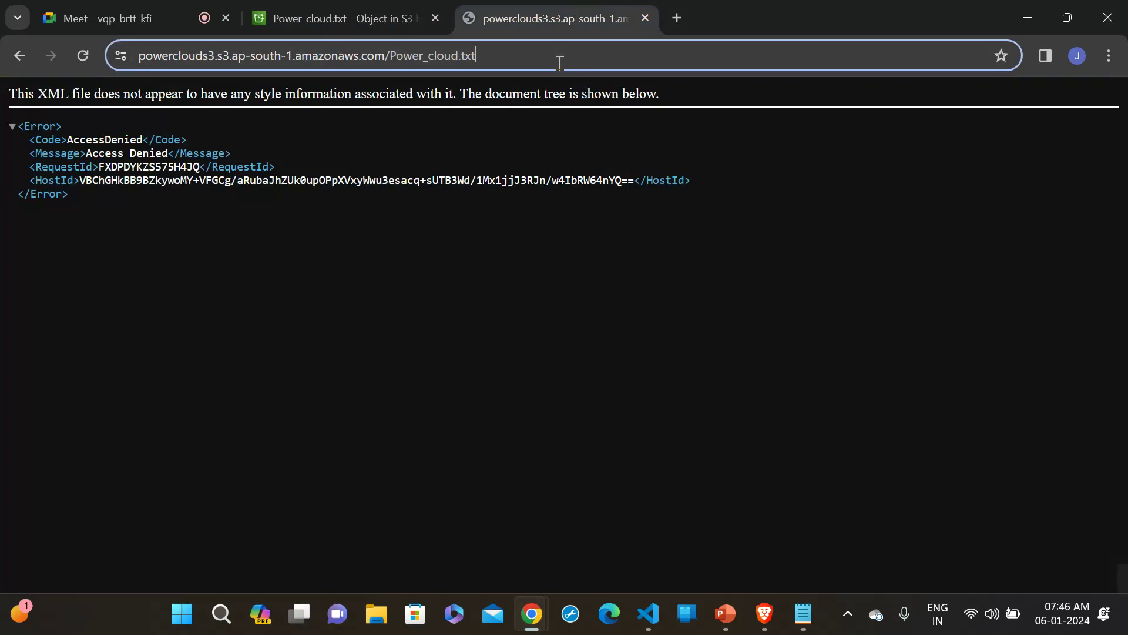
pyautogui.press('Return')
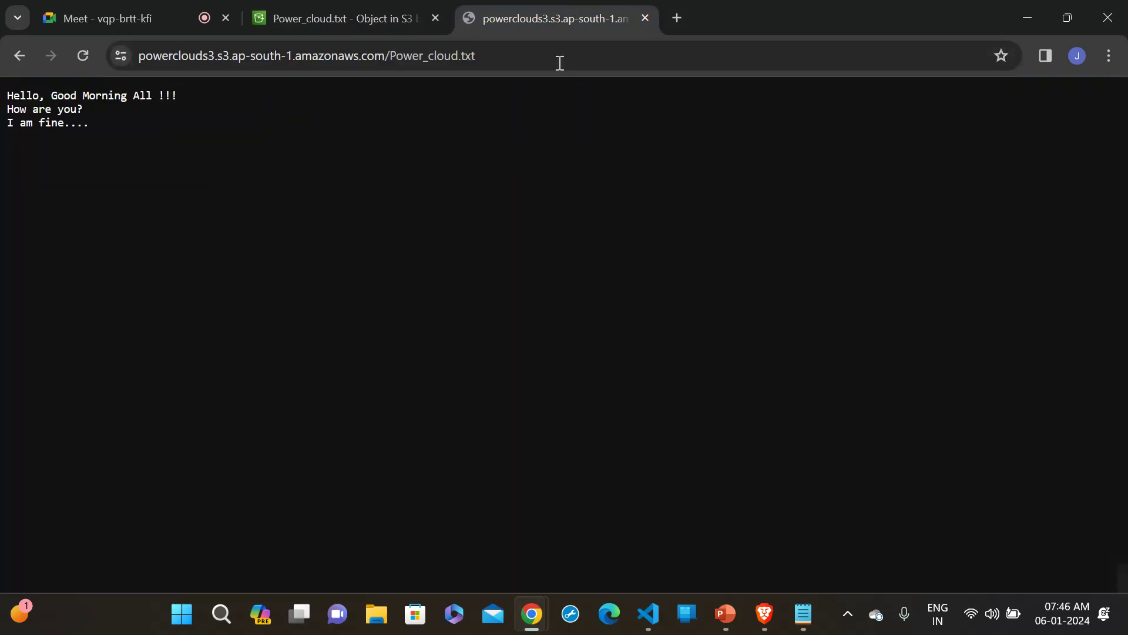
pyautogui.click(560, 63)
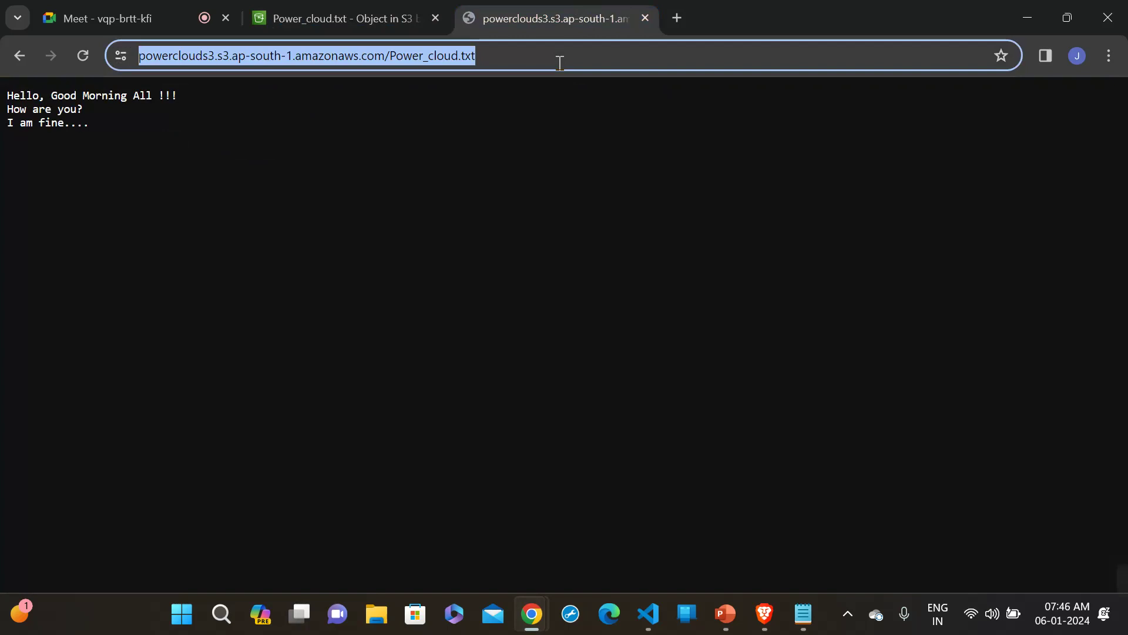
# - Switch to the Google Meet call and send the Power_cloud.txt object URL to participants in the in-call messages
pyautogui.click(129, 5)
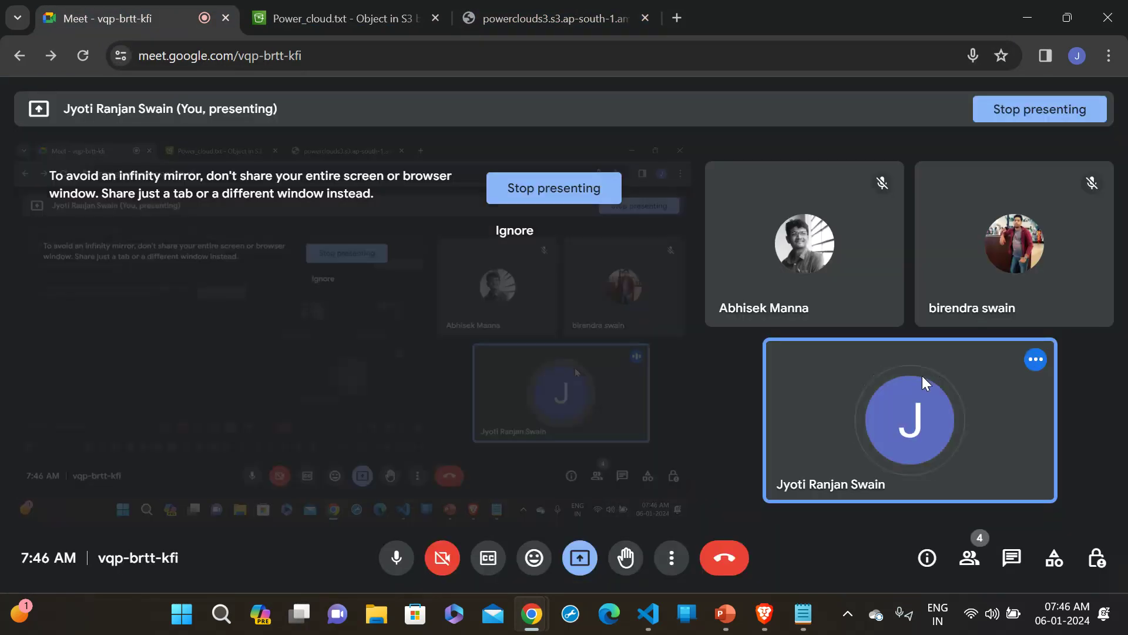
pyautogui.click(1016, 565)
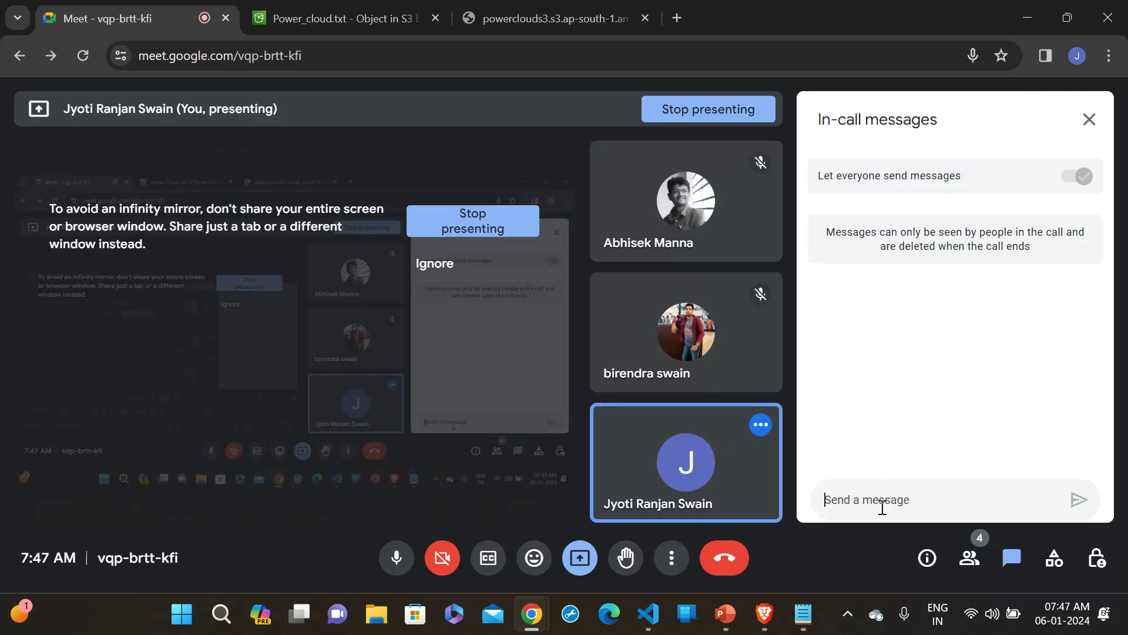
pyautogui.hotkey('ctrl', 'v')
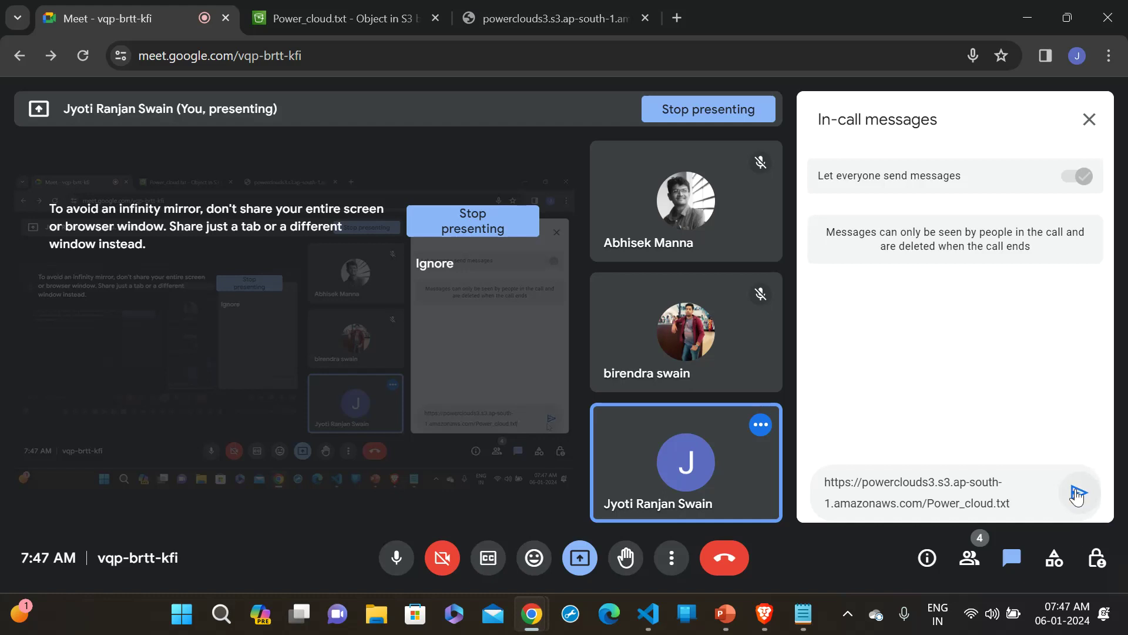
pyautogui.click(1077, 494)
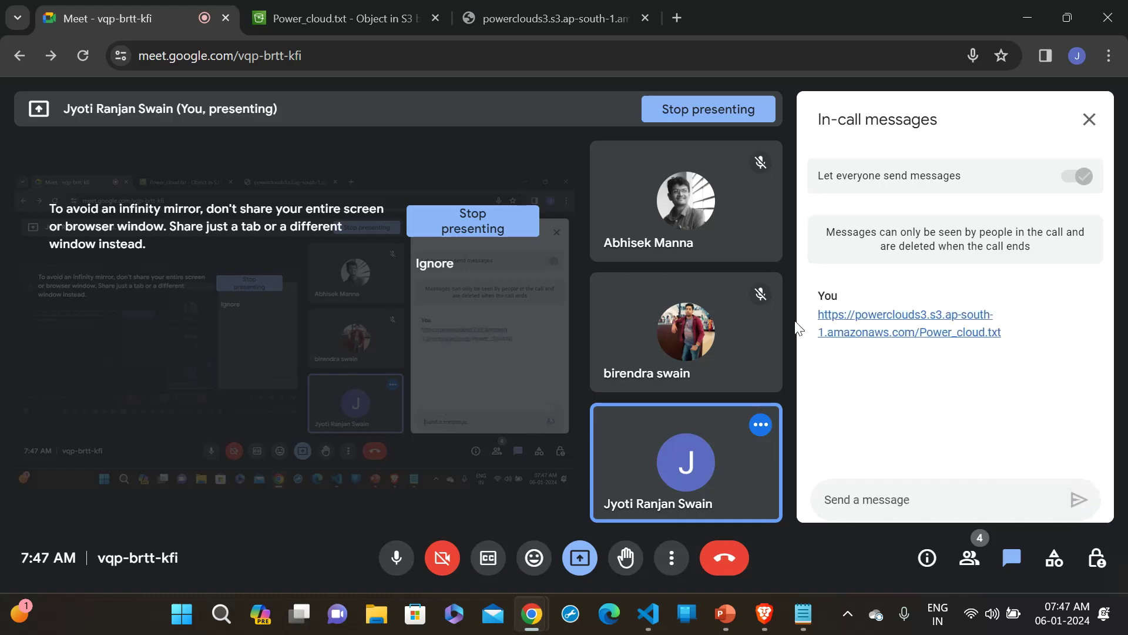
# - Revisit the opened Power_cloud.txt file and examine the object's overview and management properties in the S3 console
pyautogui.click(586, 7)
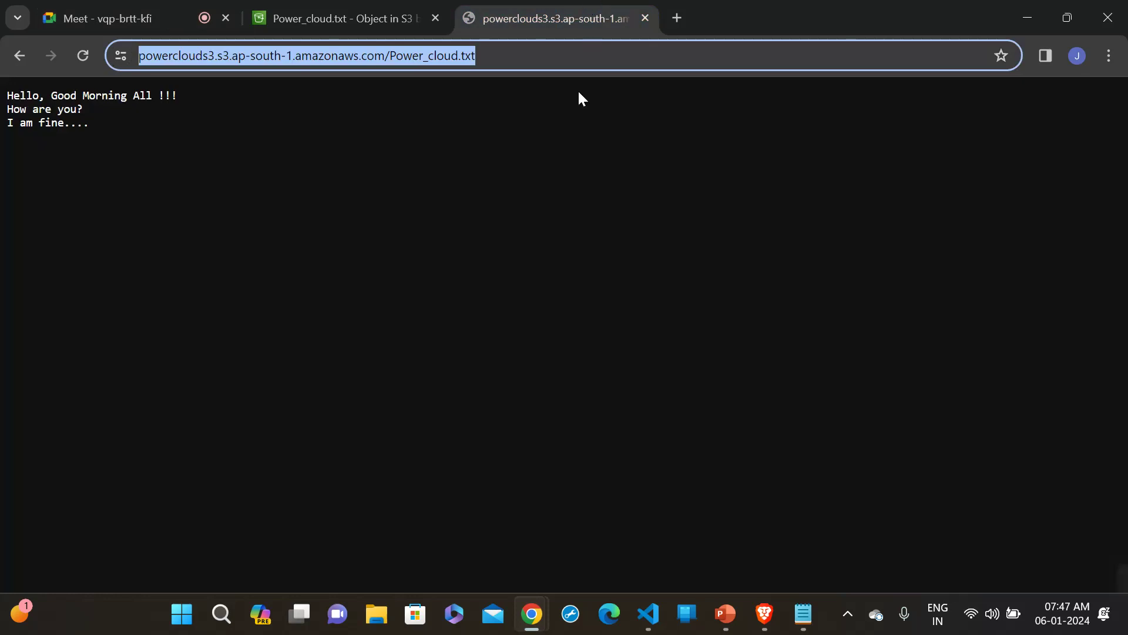
pyautogui.click(573, 112)
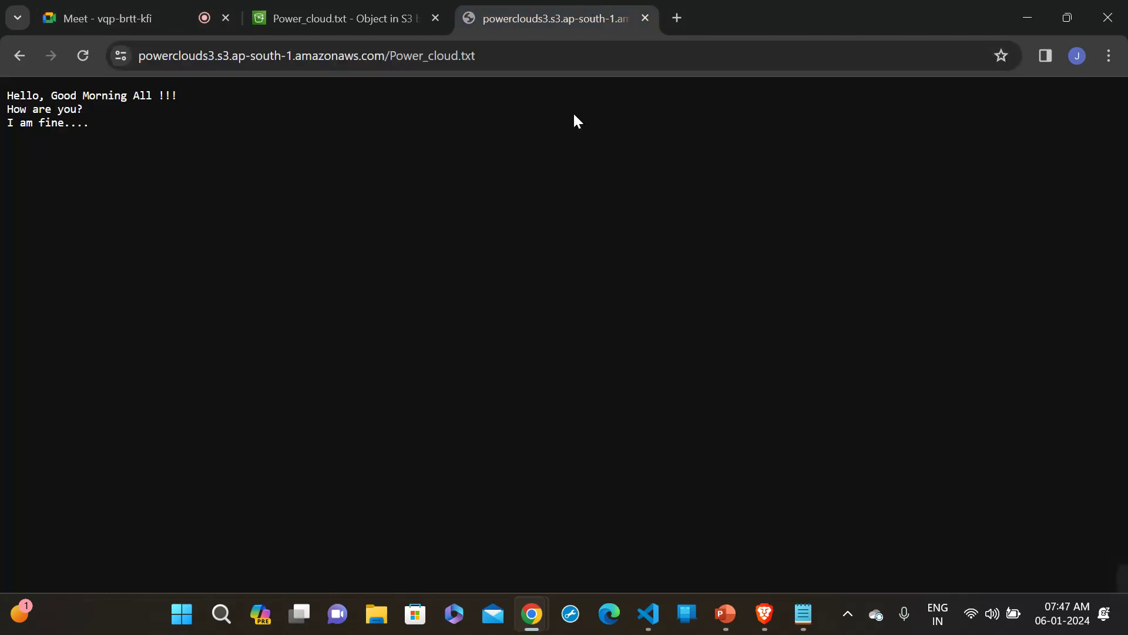
pyautogui.doubleClick(505, 57)
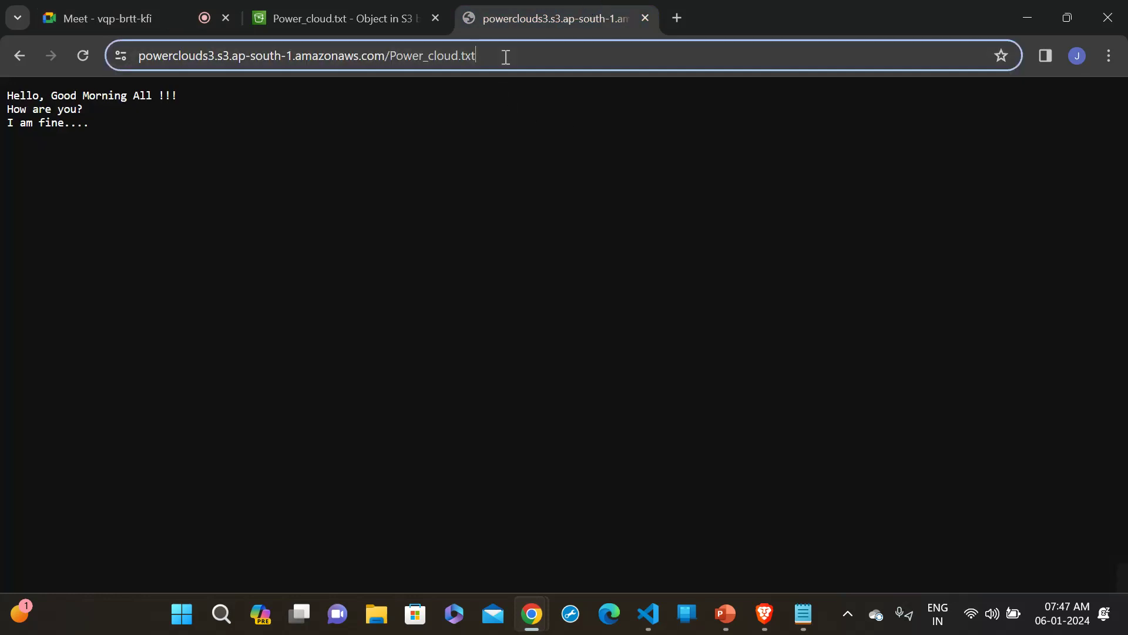
pyautogui.click(308, 7)
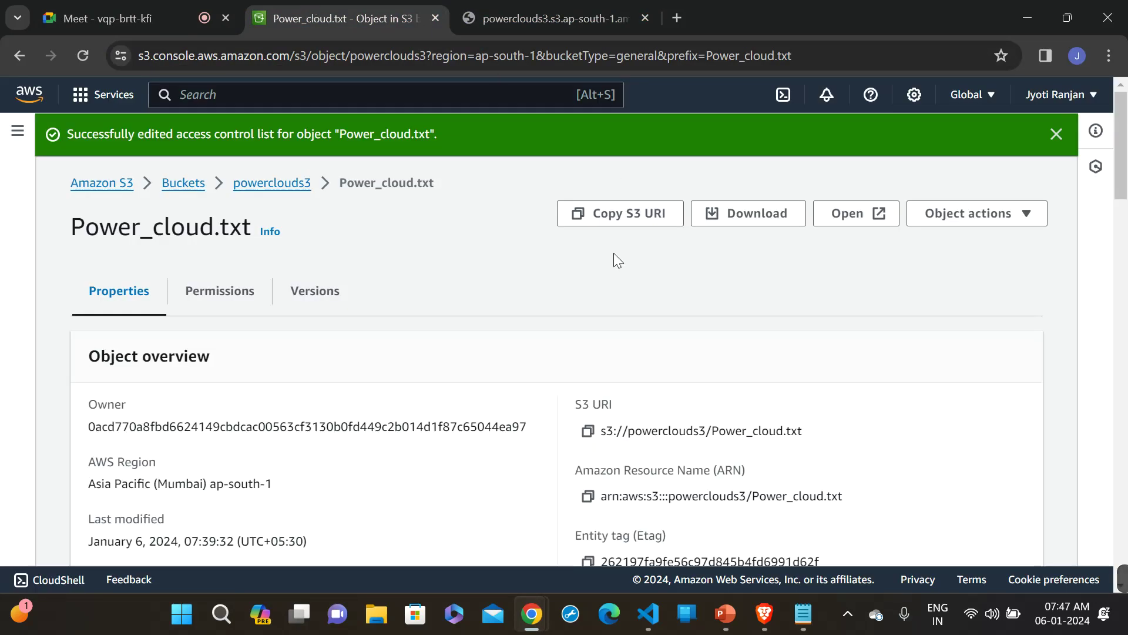
pyautogui.scroll(-6, 599, 328)
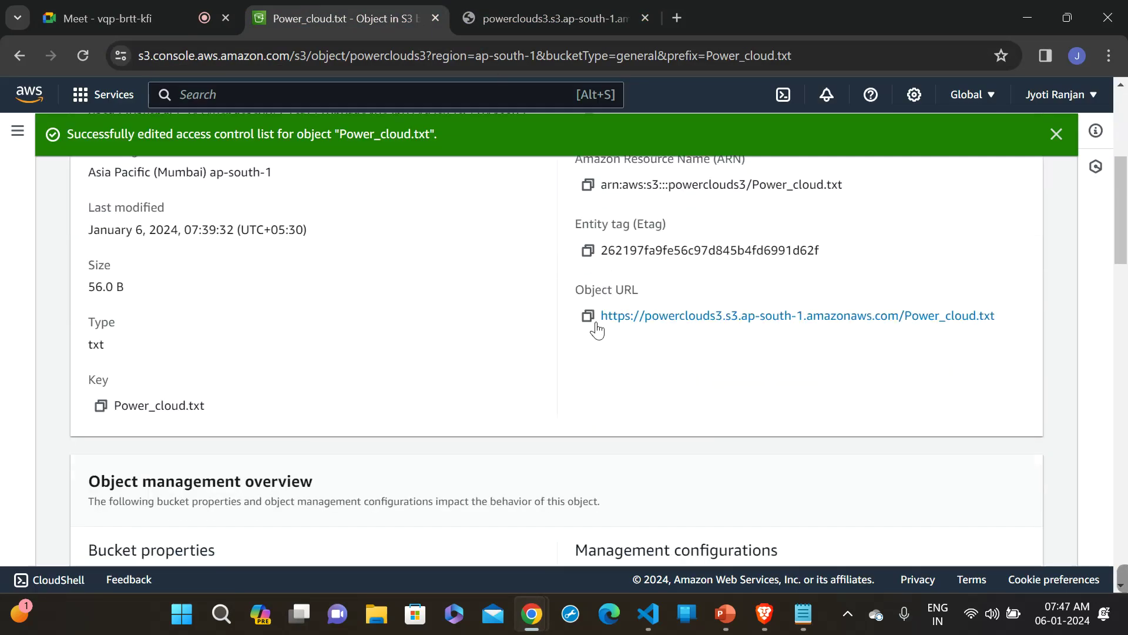
pyautogui.scroll(-6, 597, 329)
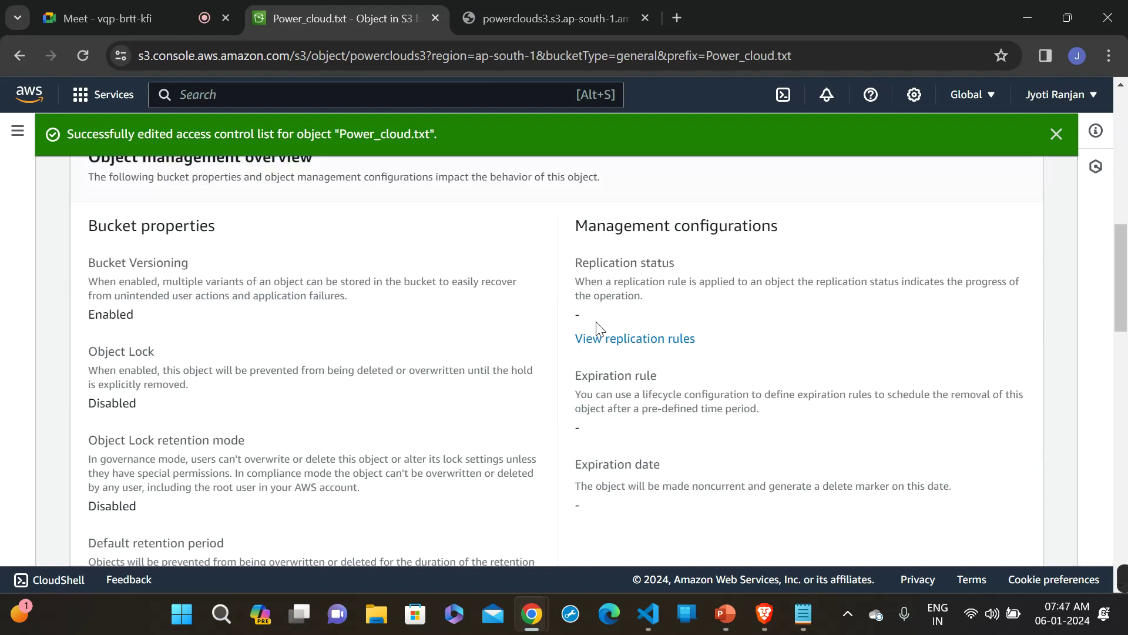
pyautogui.scroll(10, 597, 329)
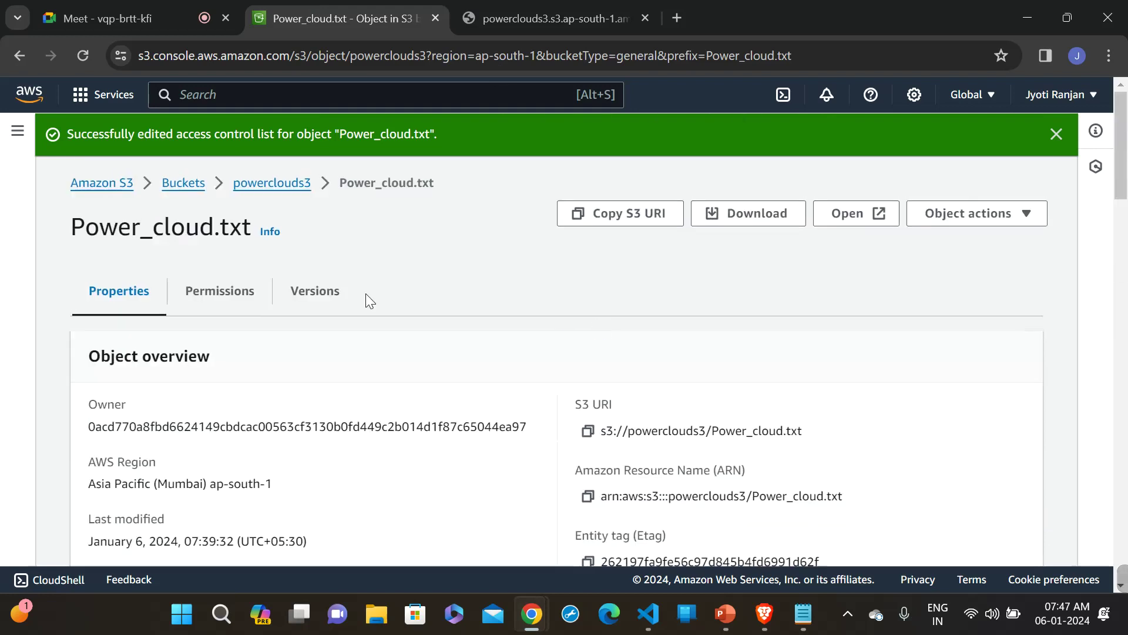
# - Examine the access control list of Power_cloud.txt for each grantee's object and ACL permissions, and leave the editor without saving
pyautogui.click(187, 298)
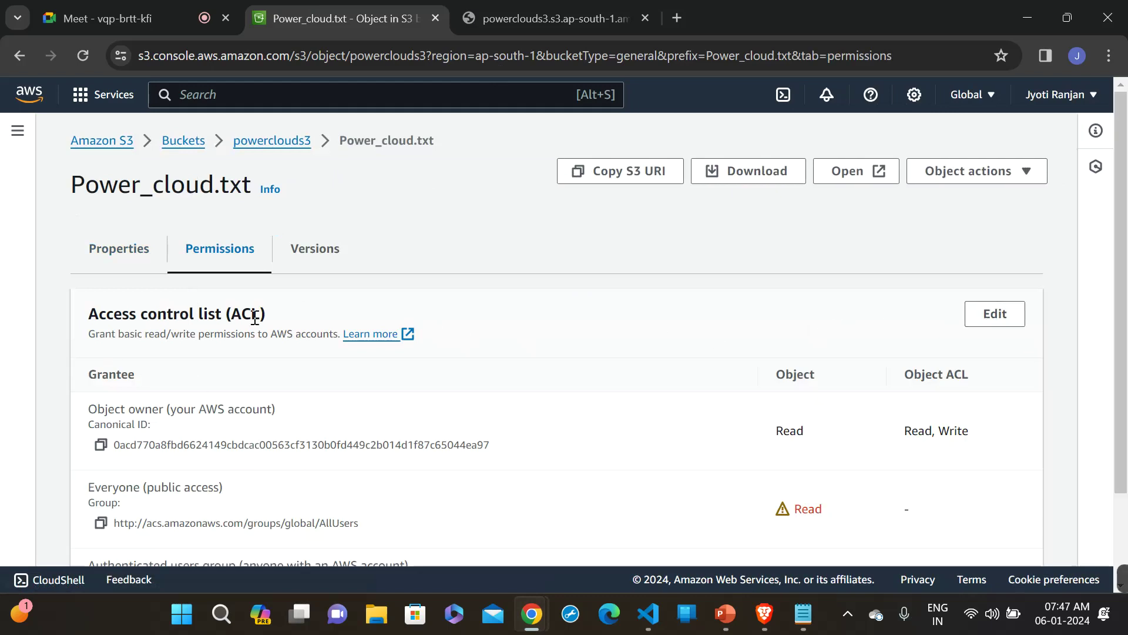
pyautogui.click(1006, 327)
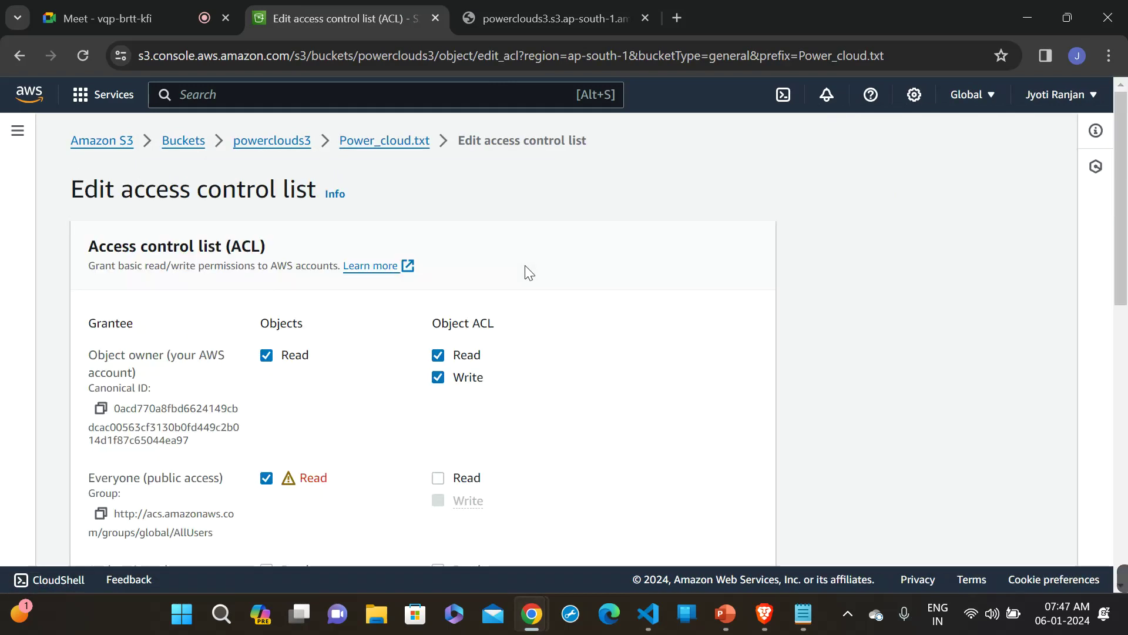
pyautogui.scroll(-1, 525, 273)
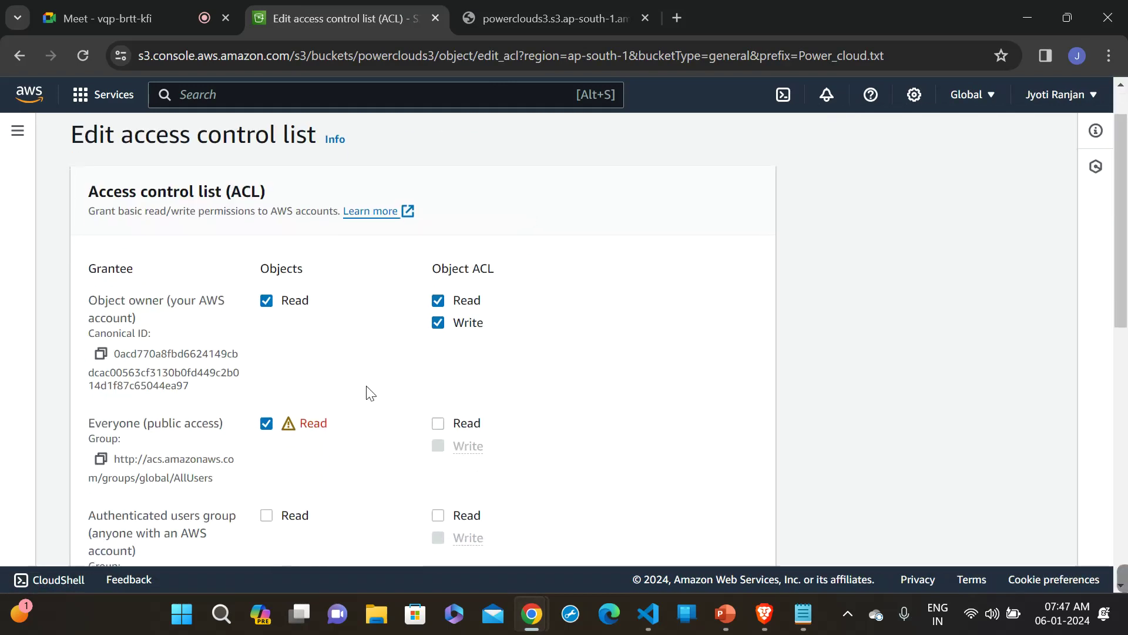
pyautogui.scroll(-2, 366, 393)
pyautogui.scroll(-1, 369, 393)
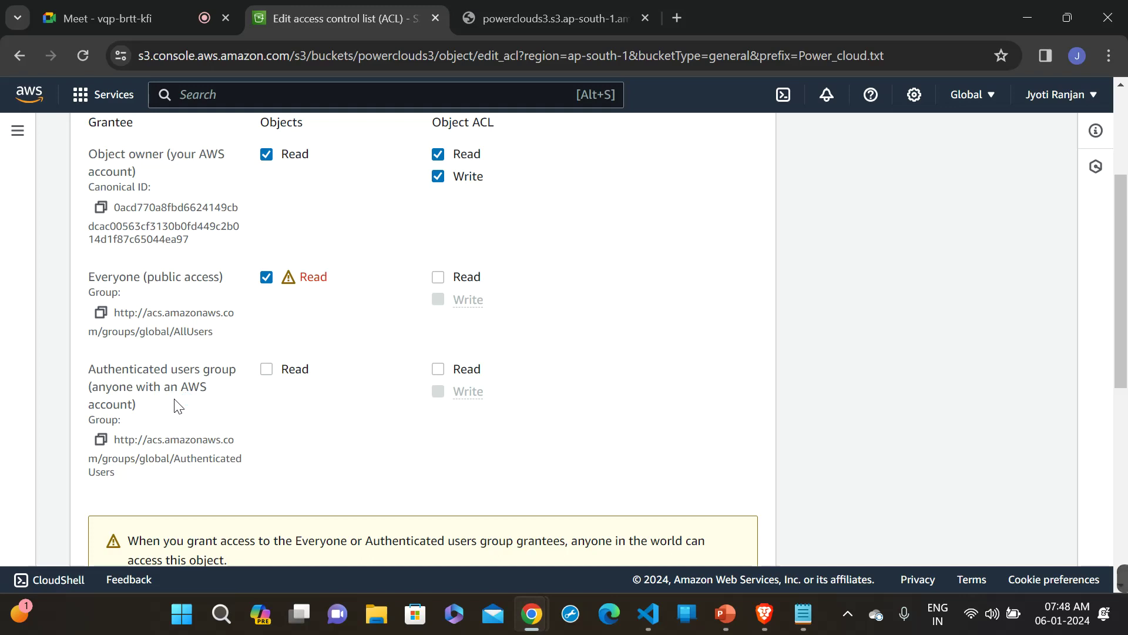
pyautogui.scroll(1, 355, 238)
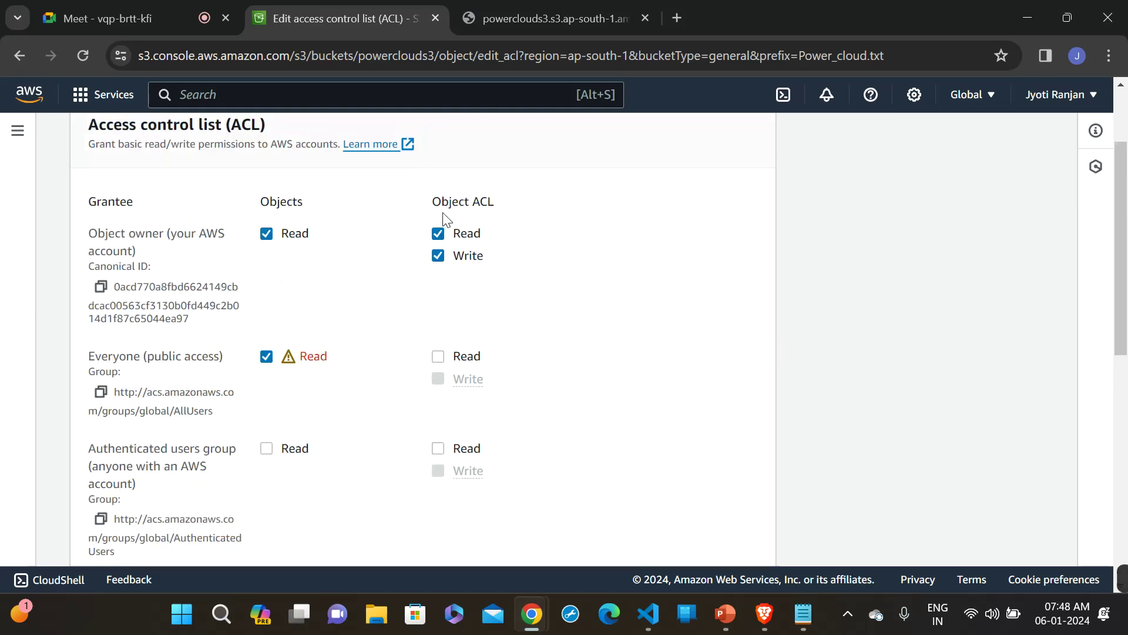
pyautogui.scroll(-1, 538, 241)
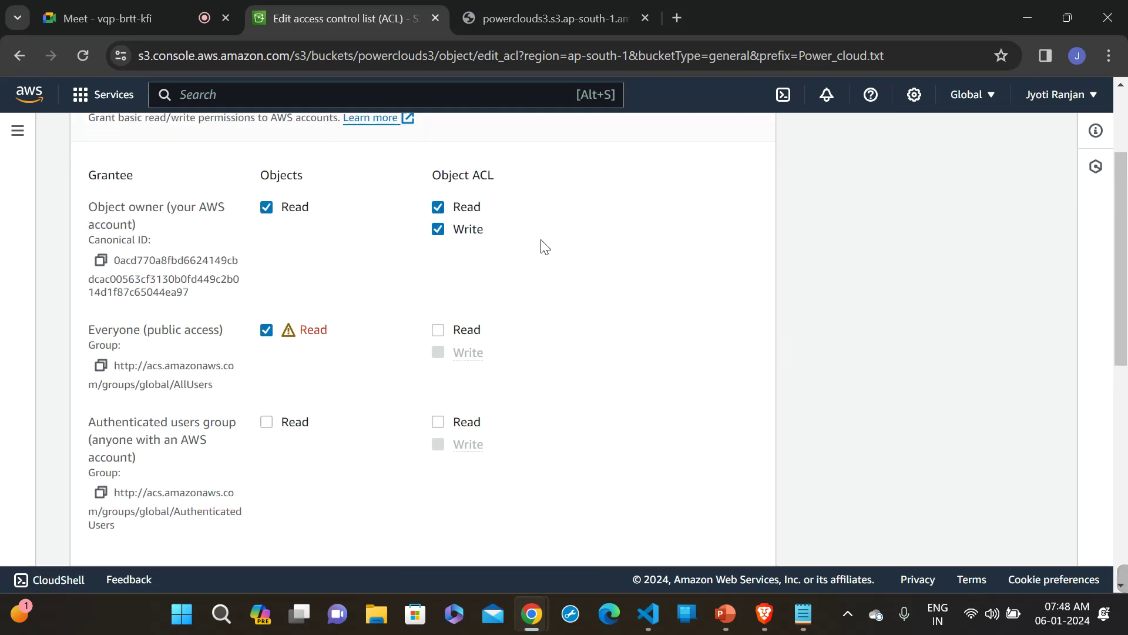
pyautogui.scroll(-8, 542, 322)
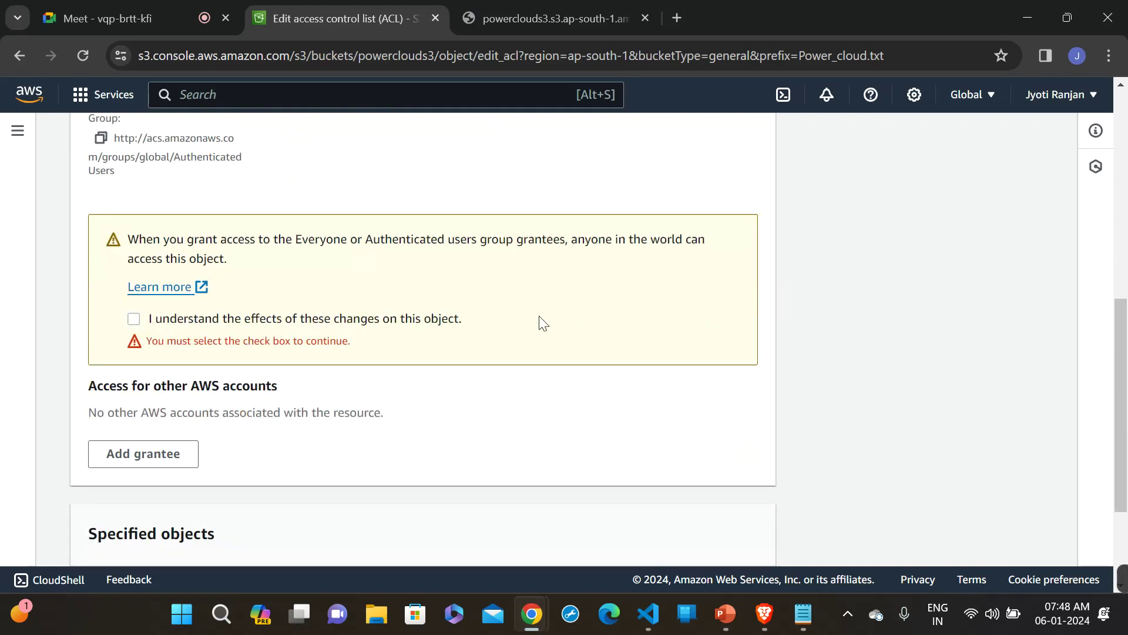
pyautogui.click(609, 529)
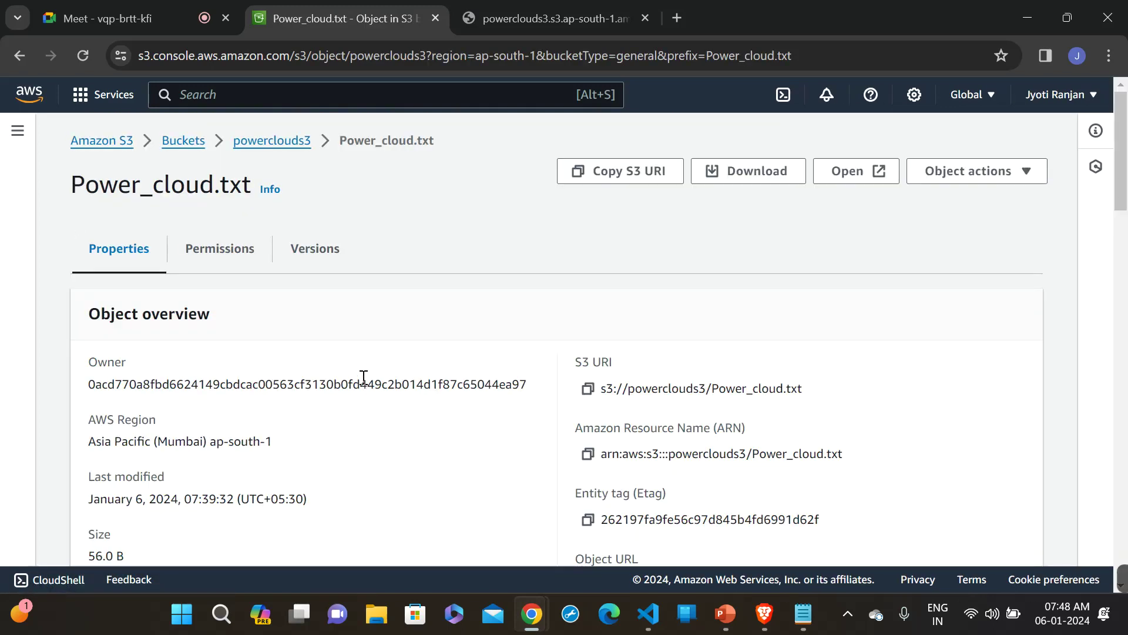
# - Load the public object URL of Power_cloud.txt once more in its browser tab
pyautogui.click(513, 34)
pyautogui.tripleClick(531, 47)
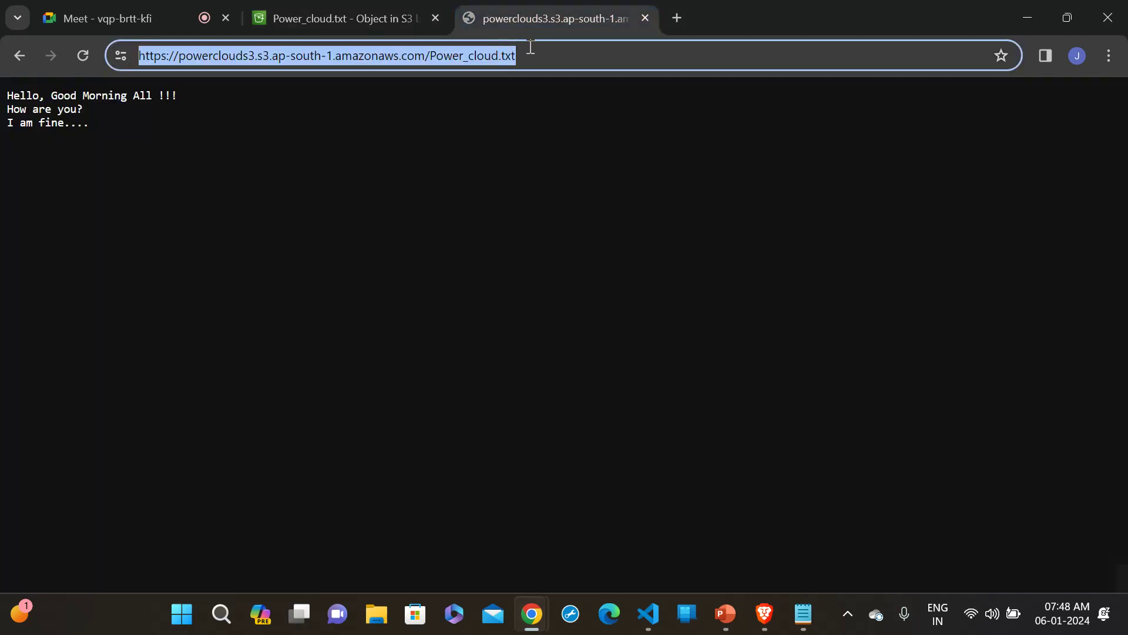
pyautogui.press('Return')
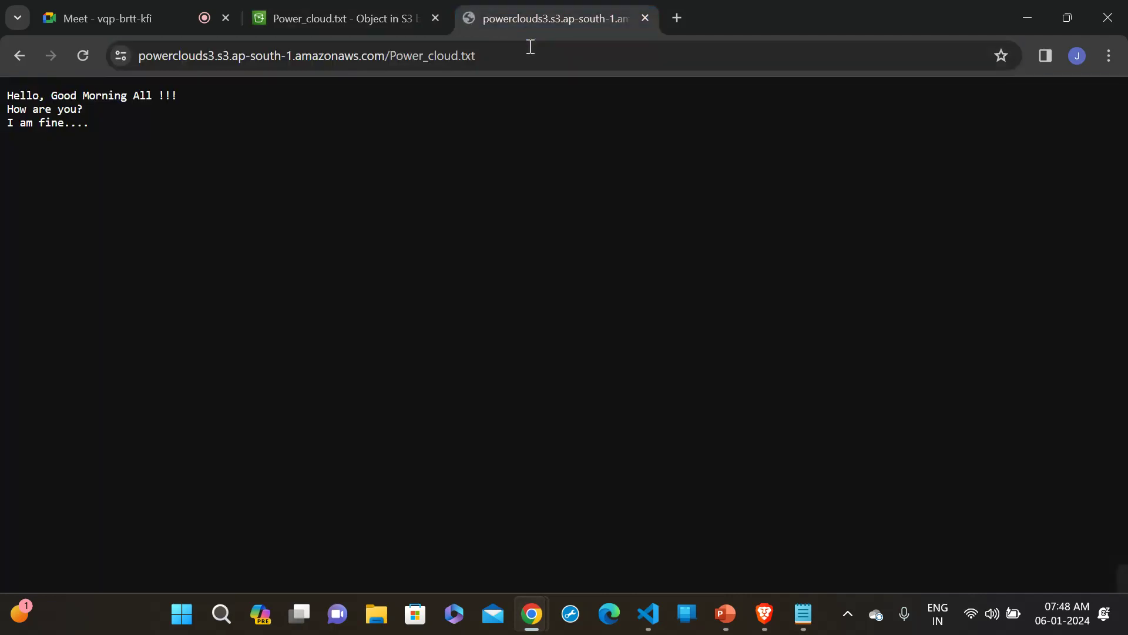
pyautogui.click(531, 47)
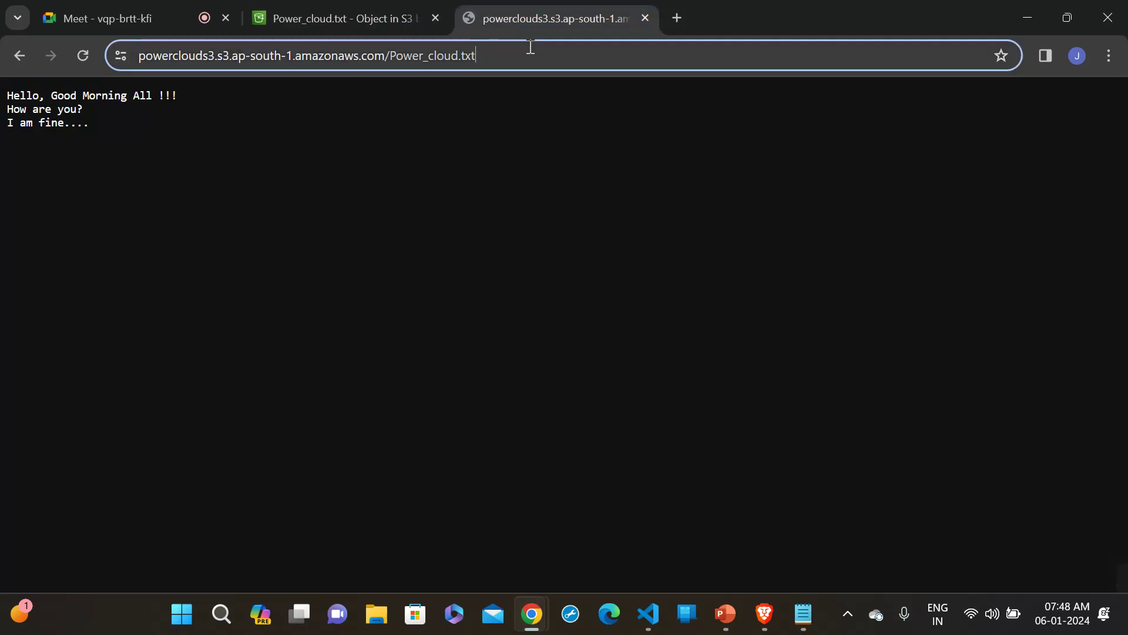
# - Return to the S3 console and open the permissions of the powerclouds3 bucket
pyautogui.click(330, 26)
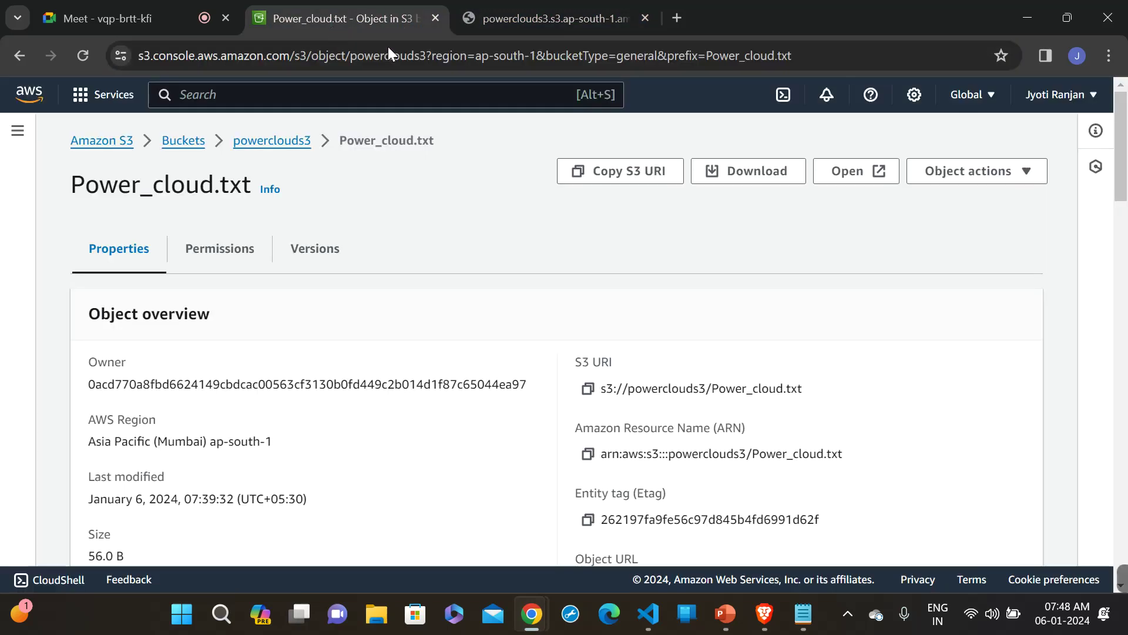
pyautogui.click(255, 142)
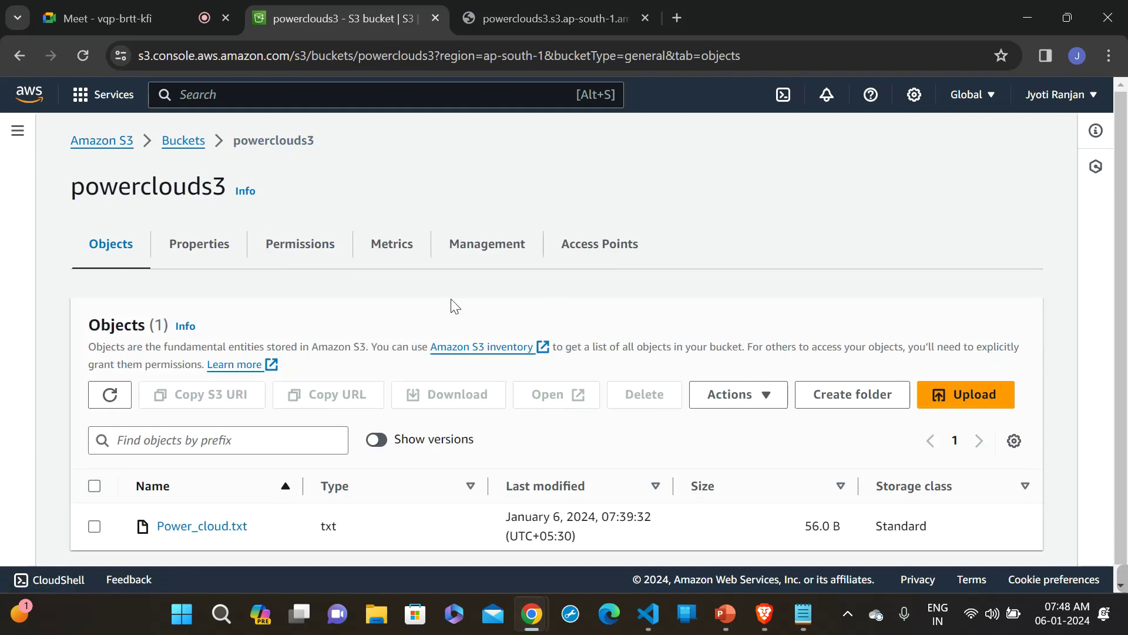
pyautogui.click(283, 259)
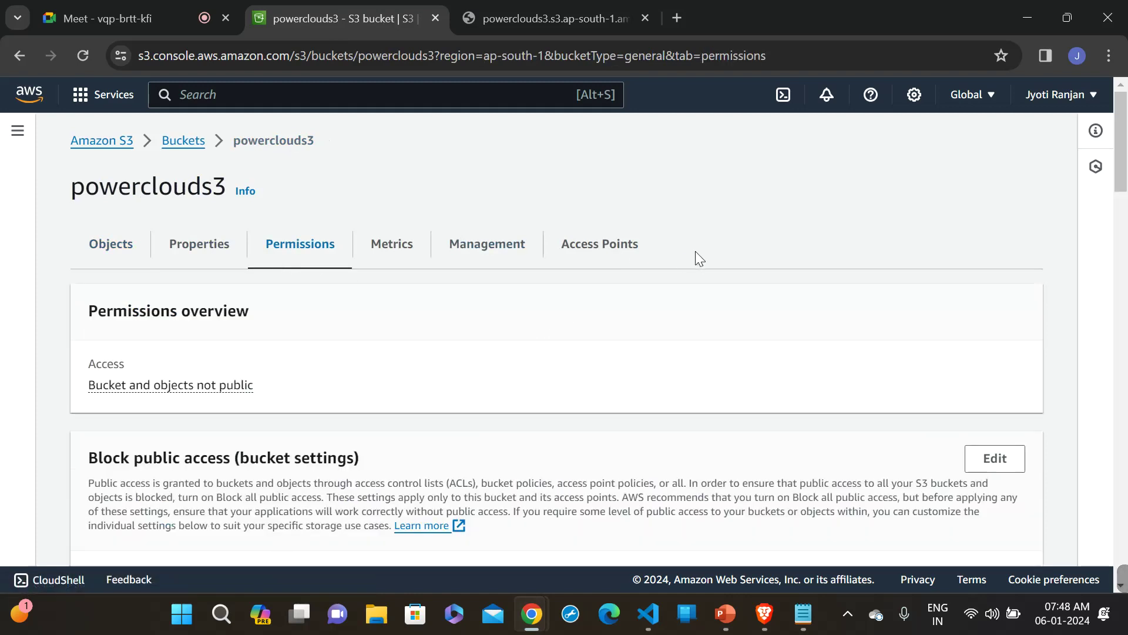
pyautogui.scroll(-2, 695, 254)
pyautogui.scroll(2, 695, 250)
pyautogui.moveTo(71, 200); pyautogui.dragTo(190, 195)
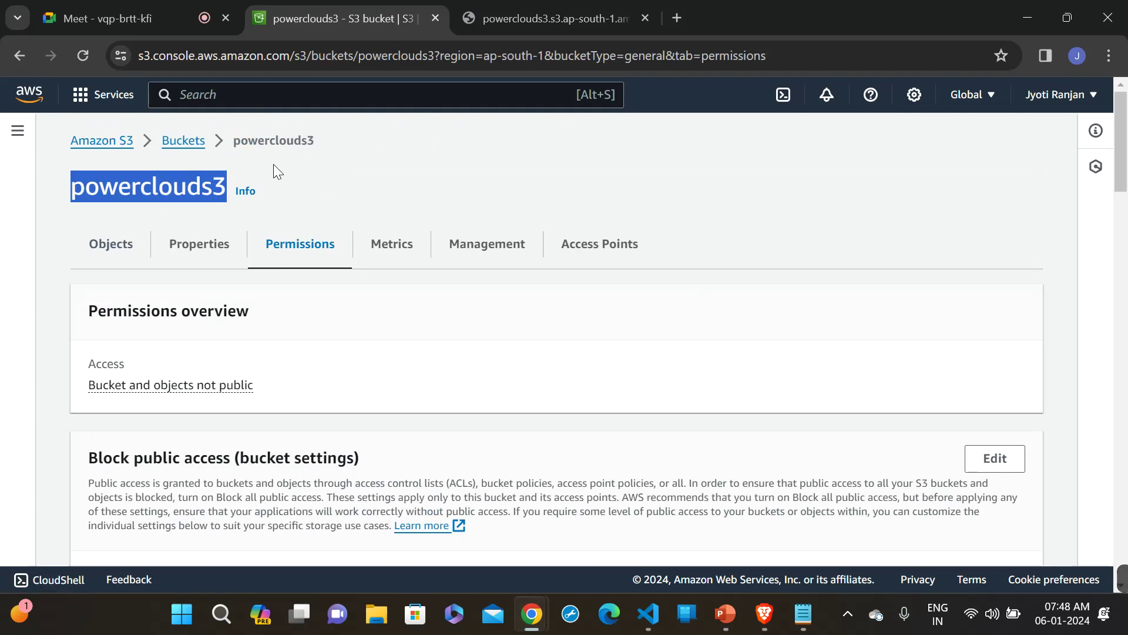
pyautogui.click(622, 201)
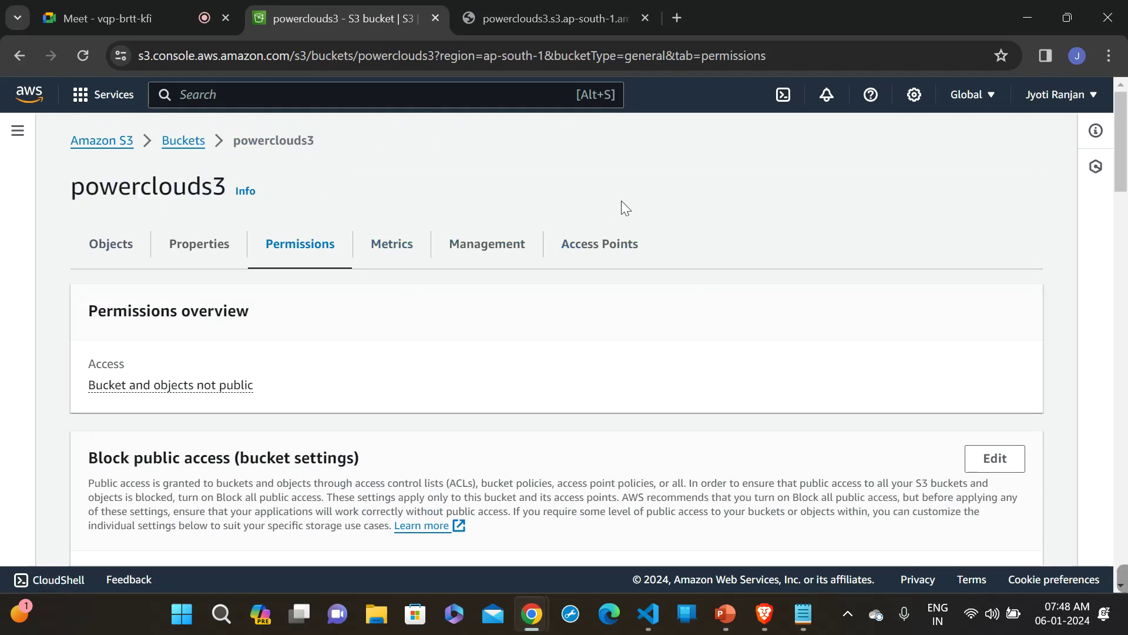
# - Open the bucket policy of powerclouds3 for editing and bring the empty policy editor into view
pyautogui.scroll(-2, 703, 291)
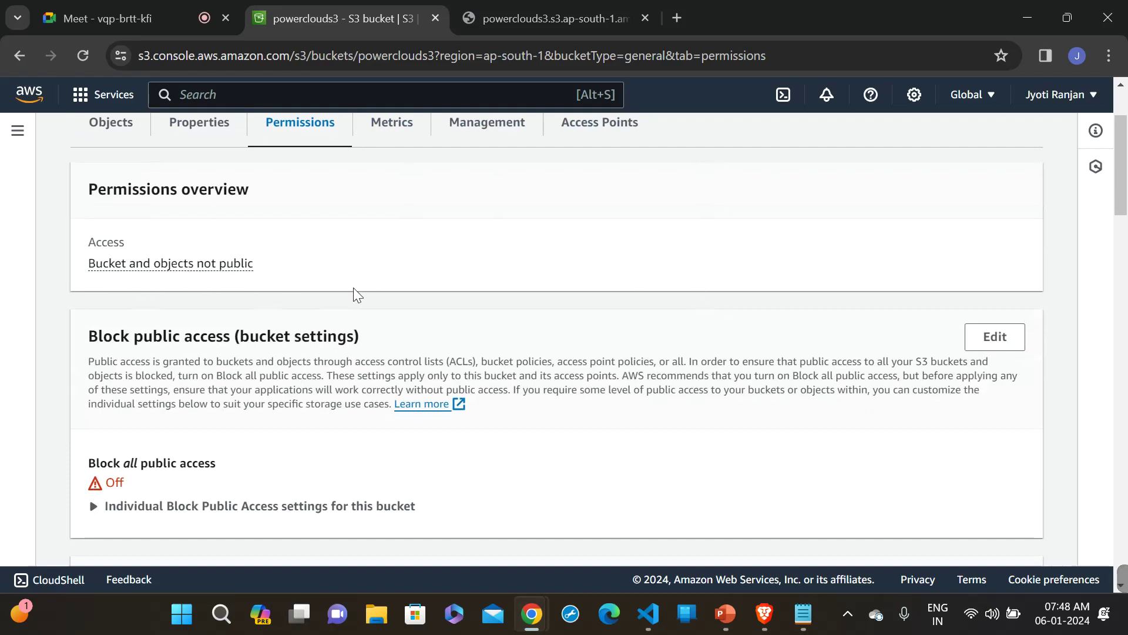
pyautogui.scroll(-4, 354, 288)
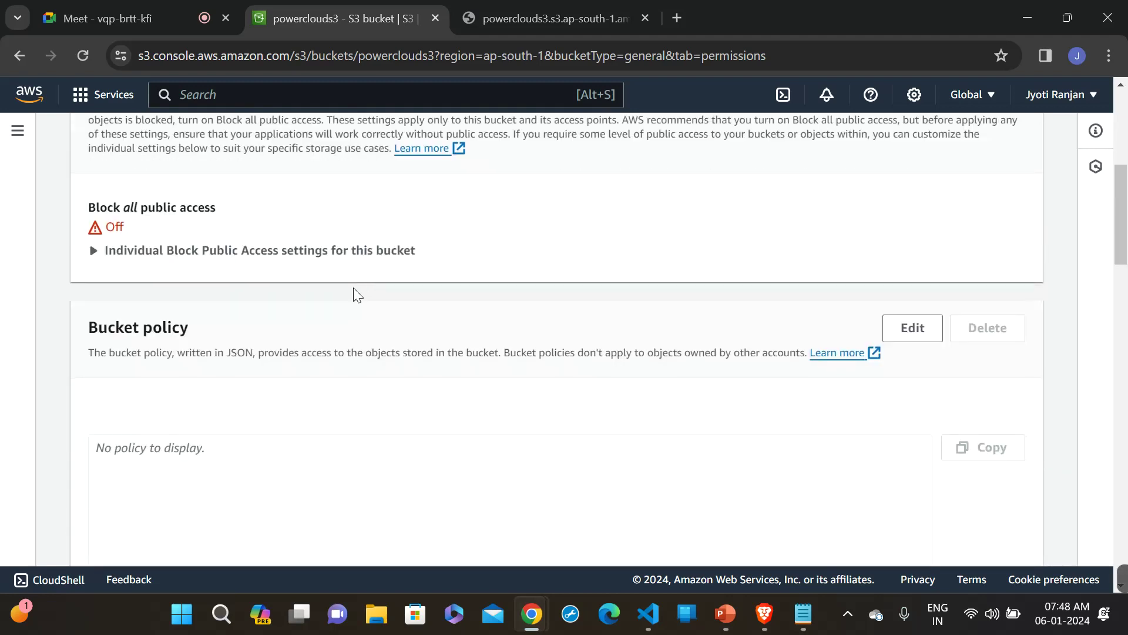
pyautogui.scroll(-1, 371, 391)
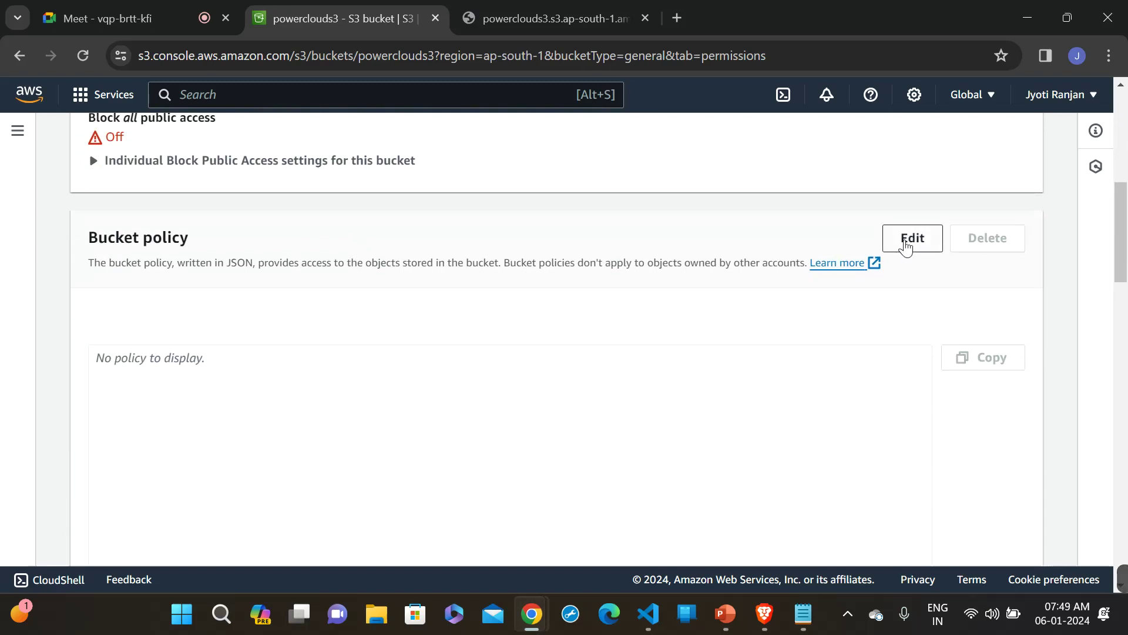
pyautogui.click(905, 240)
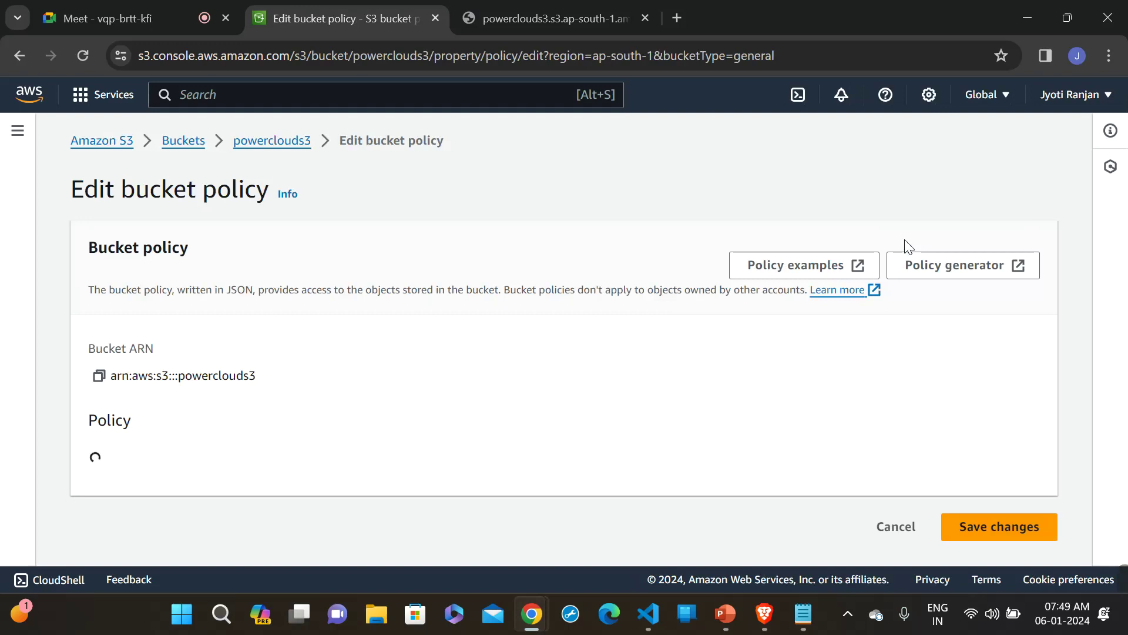
pyautogui.scroll(-4, 624, 331)
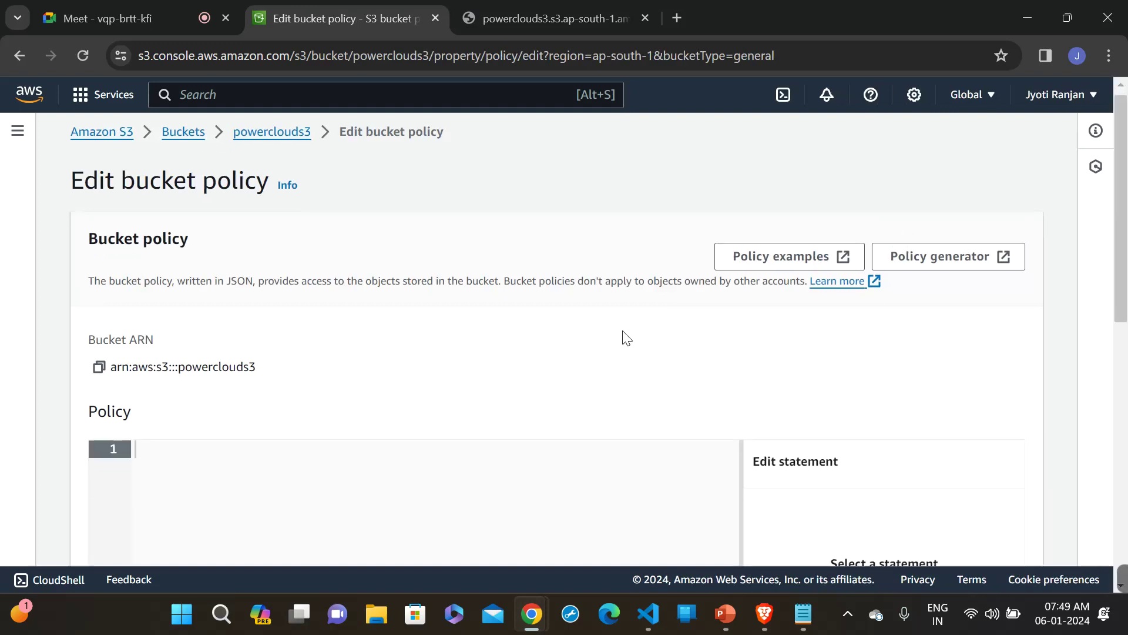
pyautogui.scroll(-1, 624, 331)
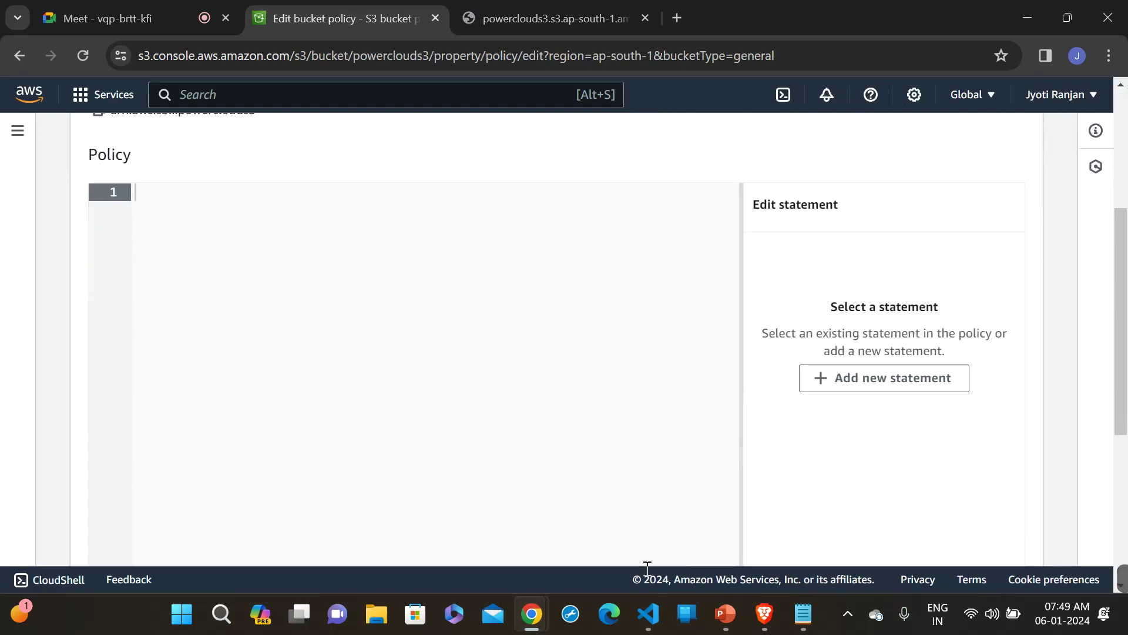
# - Switch to Visual Studio Code, remove the trailing blank line in Untitled-1, and copy the entire s3:GetObject policy JSON
pyautogui.click(647, 614)
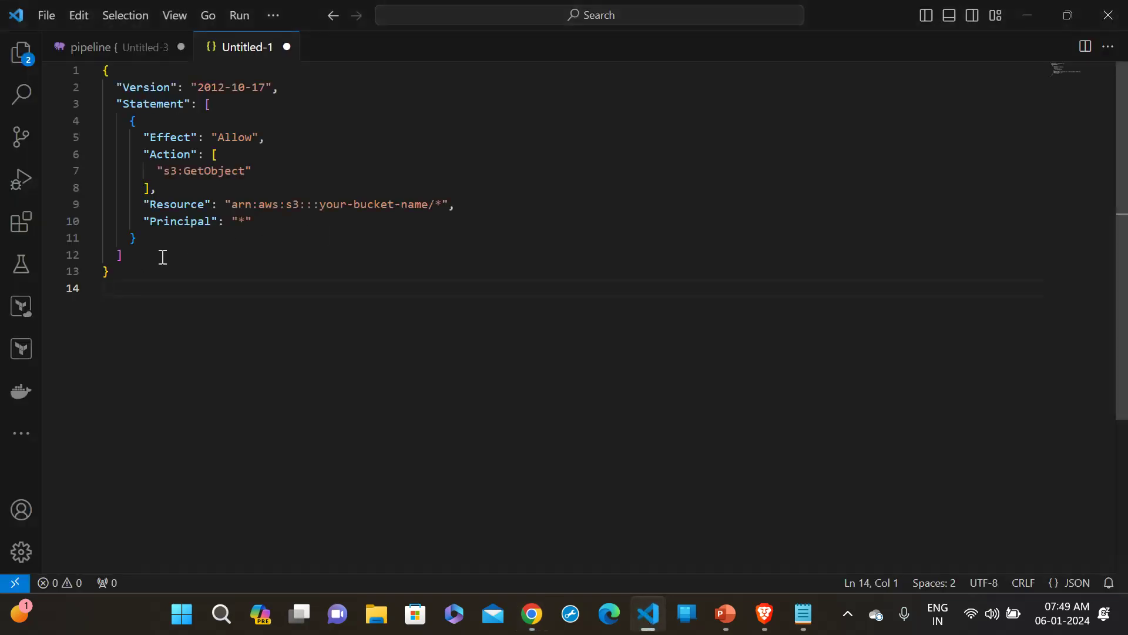
pyautogui.press('BackSpace')
pyautogui.hotkey('ctrl', 'a')
pyautogui.hotkey('ctrl', 'c')
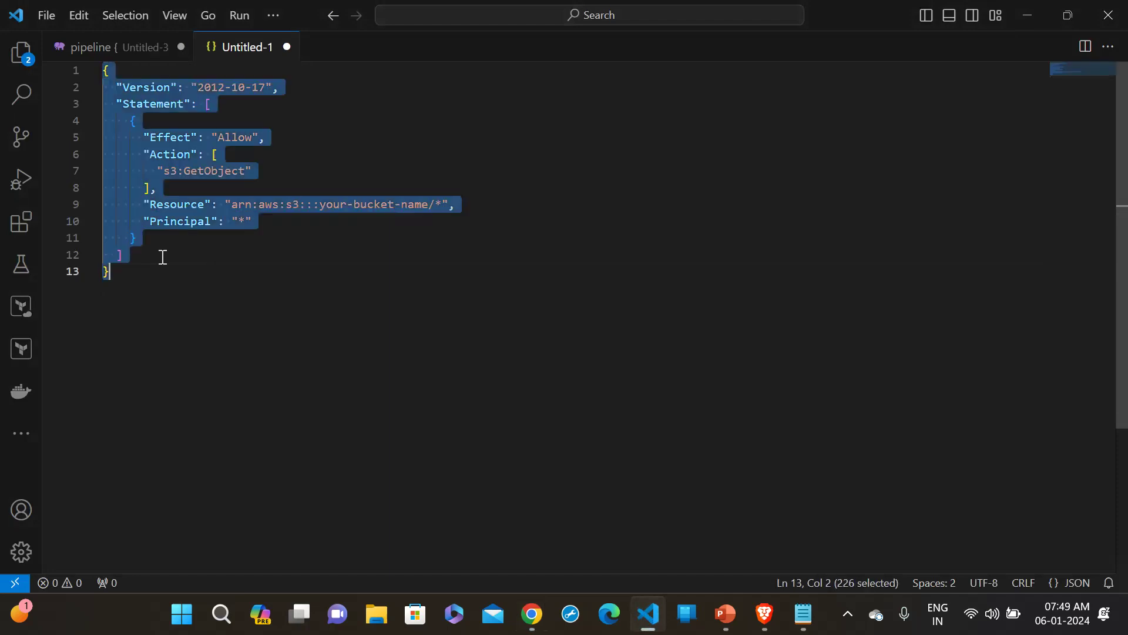
# - Switch back to the S3 console and paste the copied s3:GetObject policy JSON into the empty bucket policy editor
pyautogui.hotkey('alt', 'Tab')
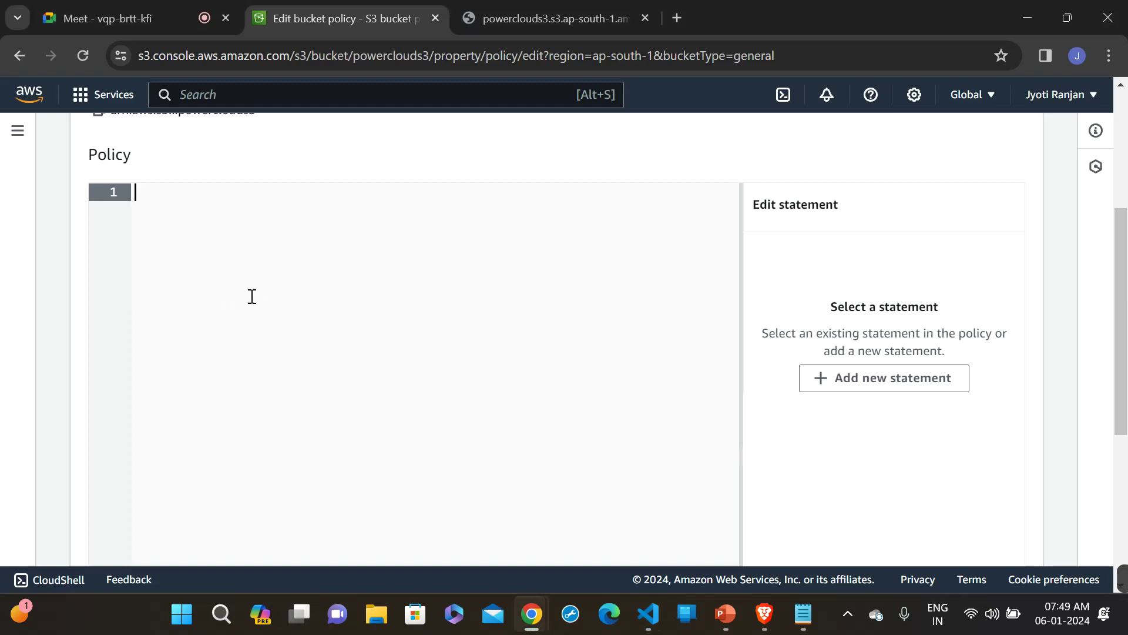
pyautogui.scroll(2, 252, 296)
pyautogui.scroll(-3, 252, 297)
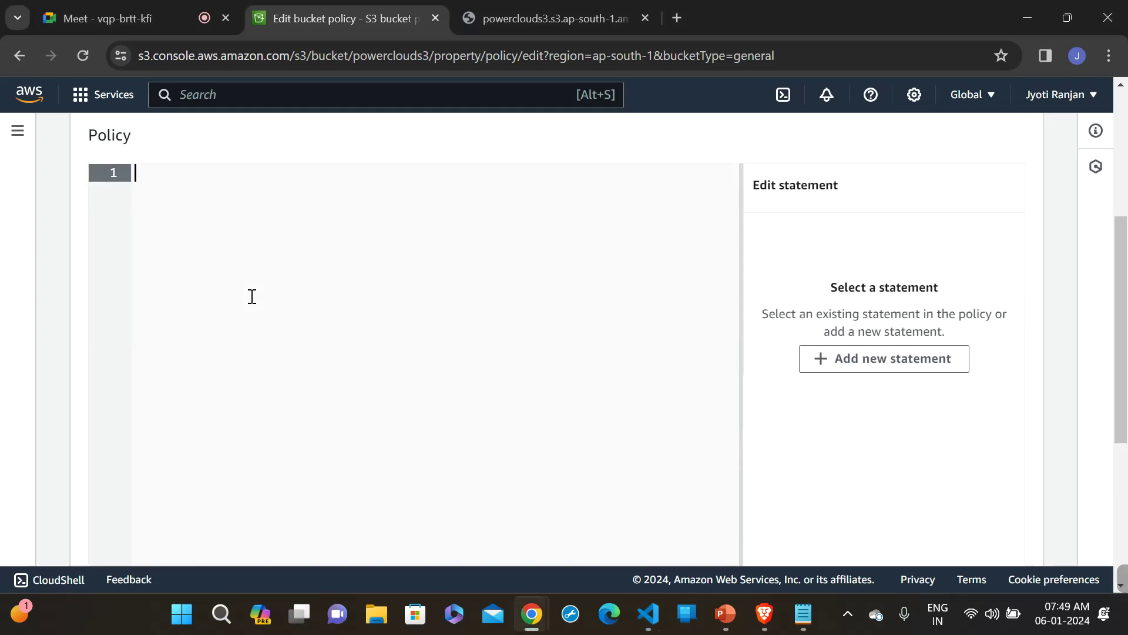
pyautogui.scroll(1, 253, 296)
pyautogui.hotkey('alt', 'Tab')
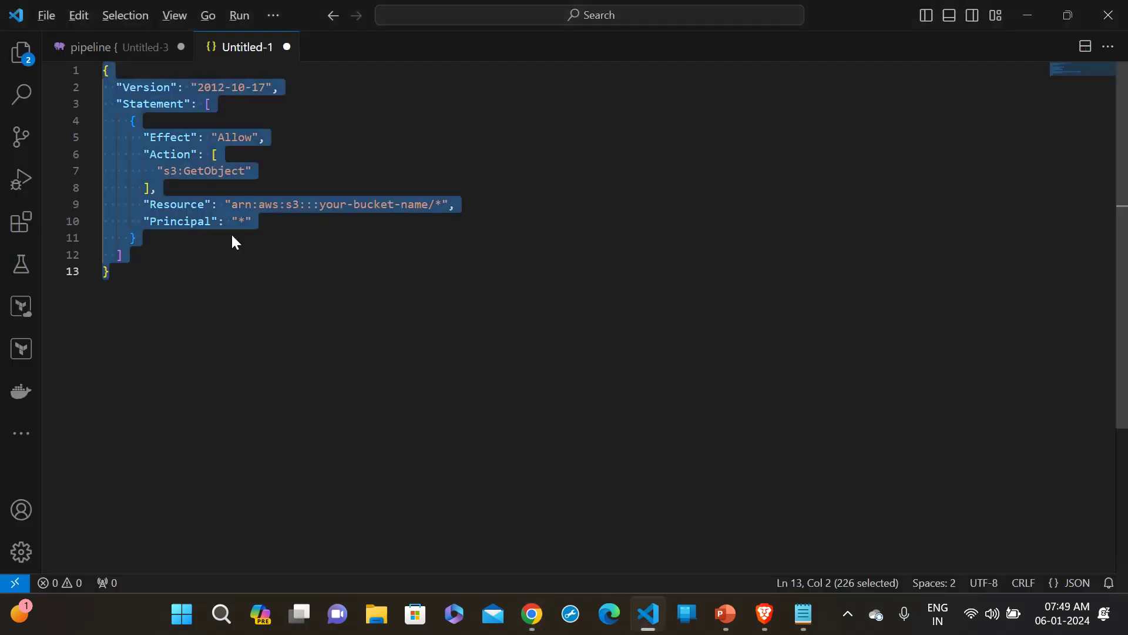
pyautogui.hotkey('alt', 'Tab')
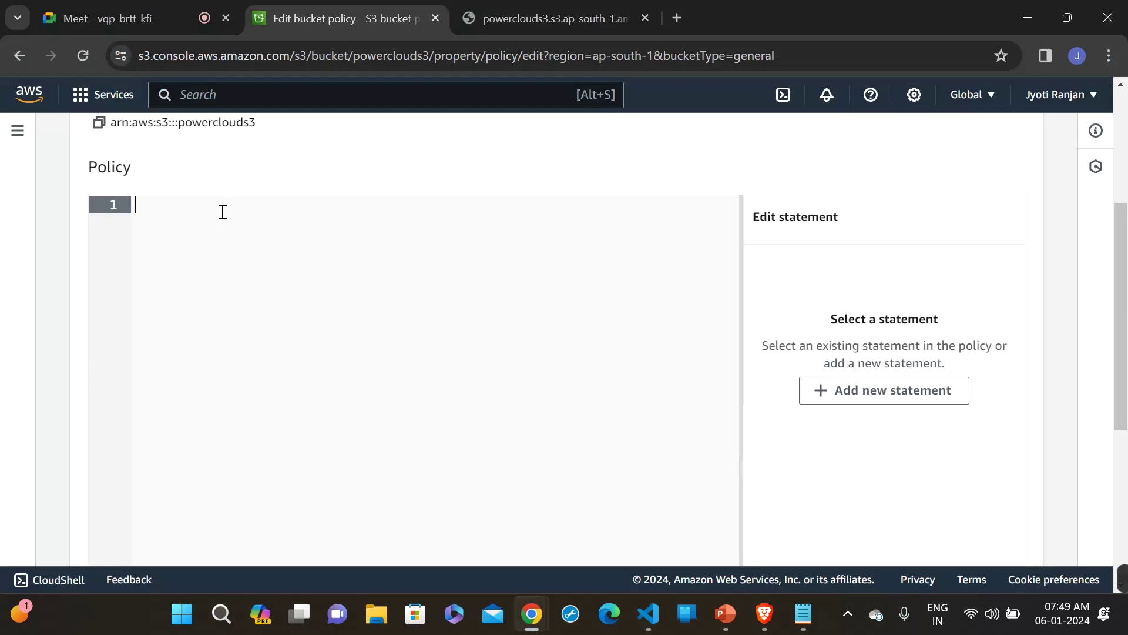
pyautogui.hotkey('ctrl', 'v')
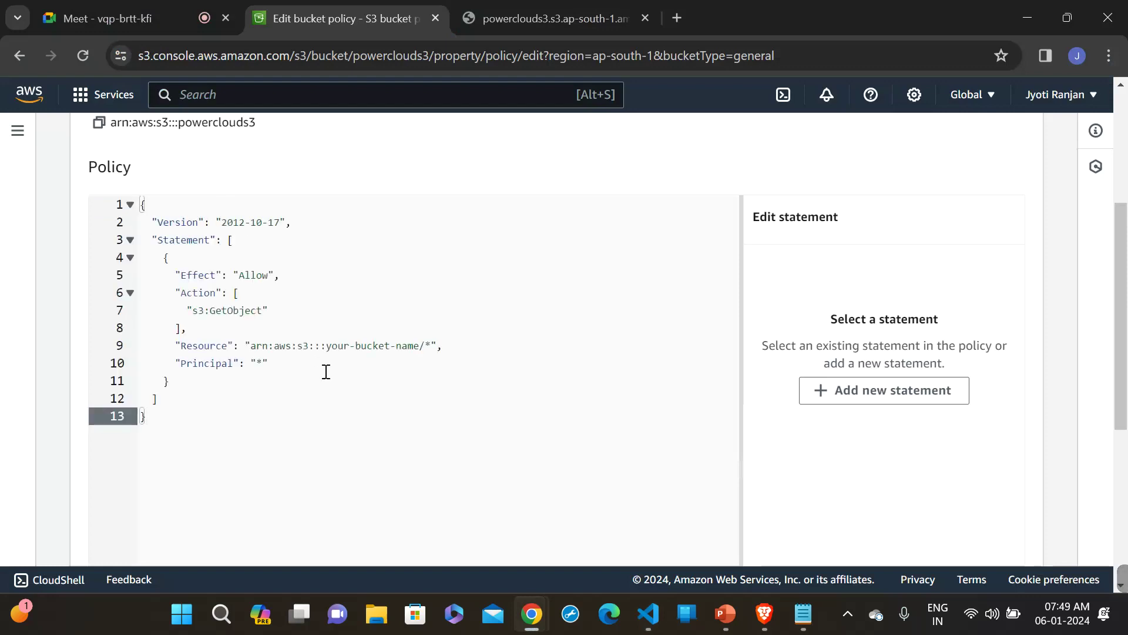
# - Replace the your-bucket-name placeholder in the policy's Resource ARN with powerclouds3, copied from the Bucket ARN
pyautogui.scroll(1, 357, 285)
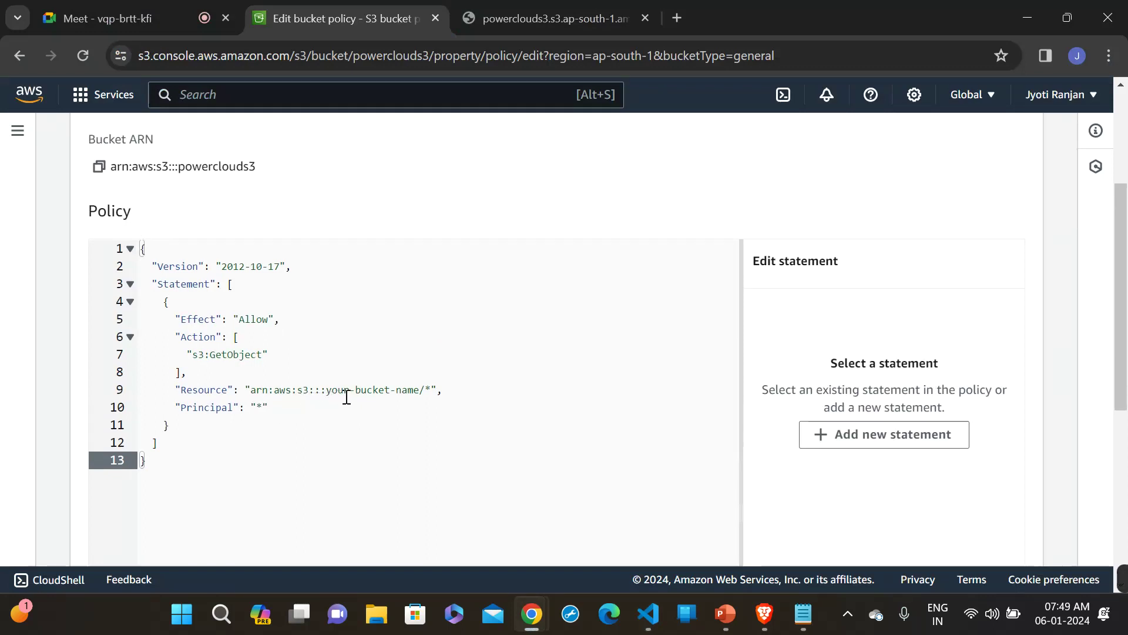
pyautogui.scroll(1, 344, 158)
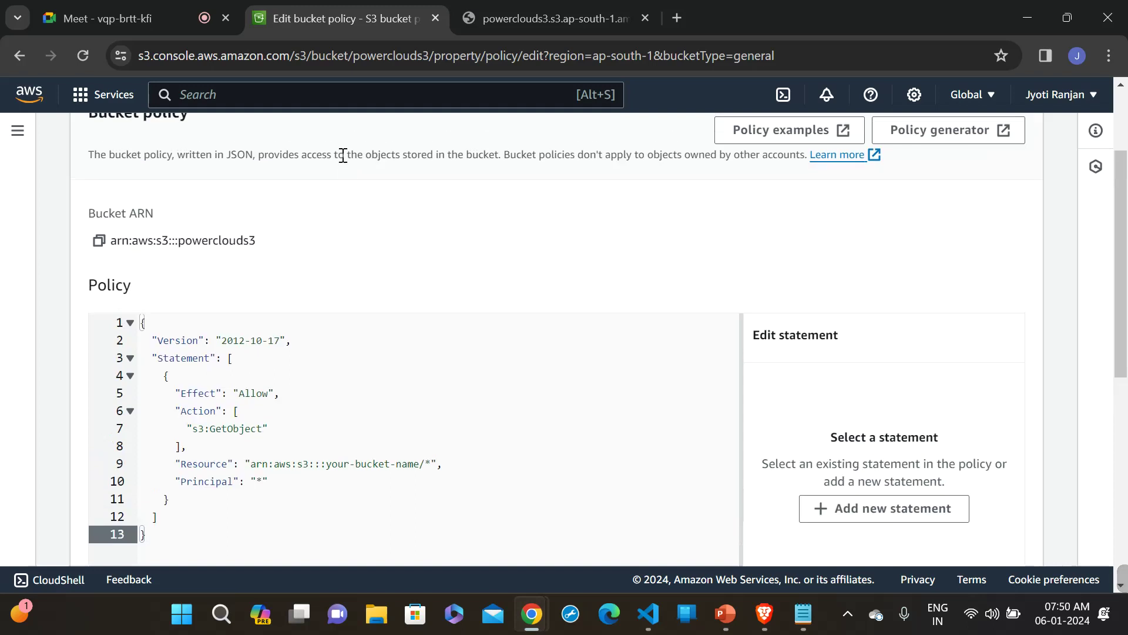
pyautogui.moveTo(267, 250); pyautogui.dragTo(182, 236)
pyautogui.hotkey('ctrl', 'c')
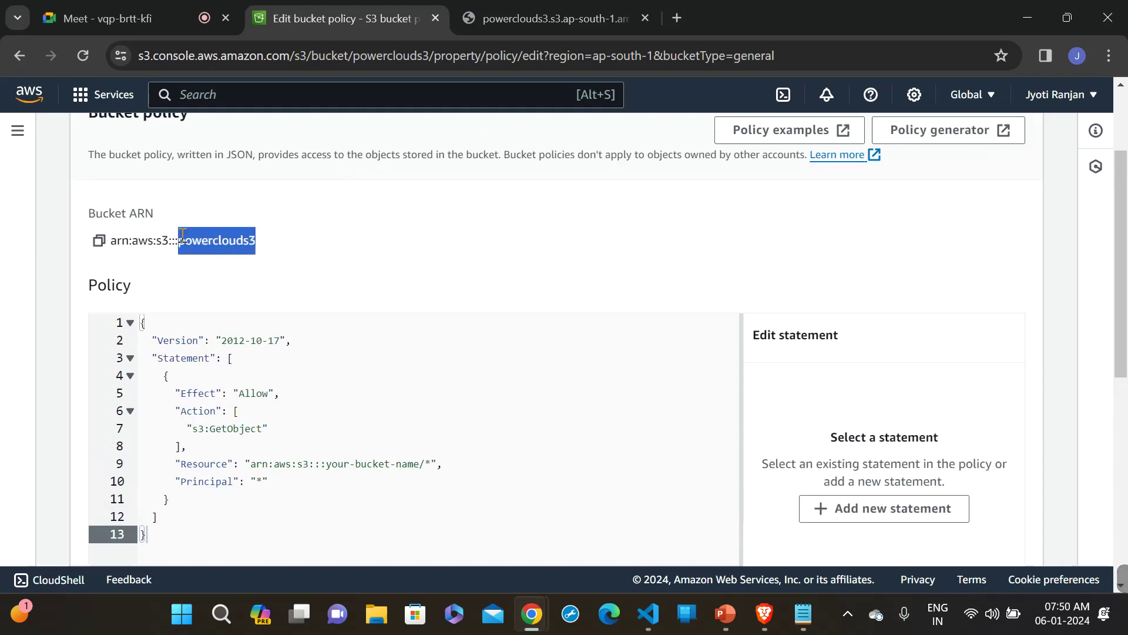
pyautogui.click(335, 463)
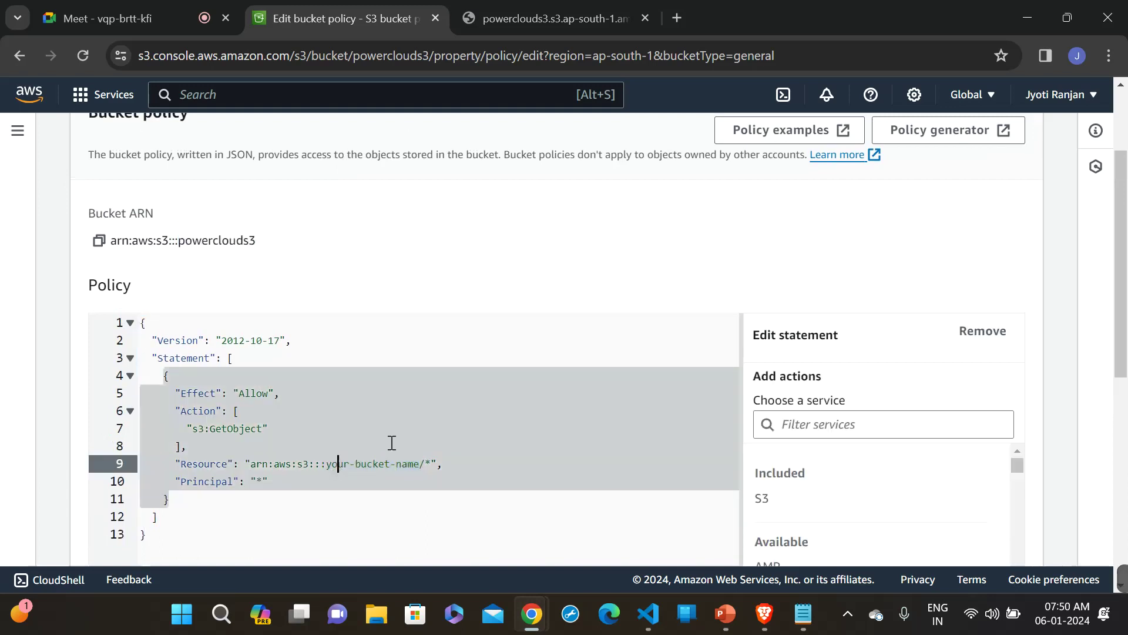
pyautogui.click(469, 321)
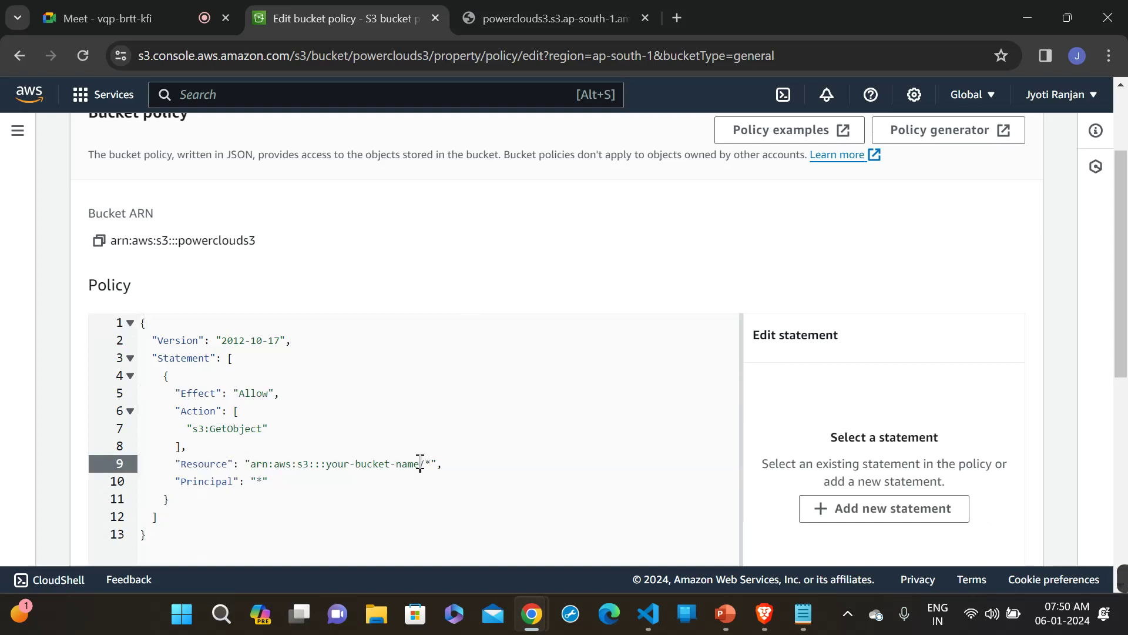
pyautogui.moveTo(422, 464); pyautogui.dragTo(327, 461)
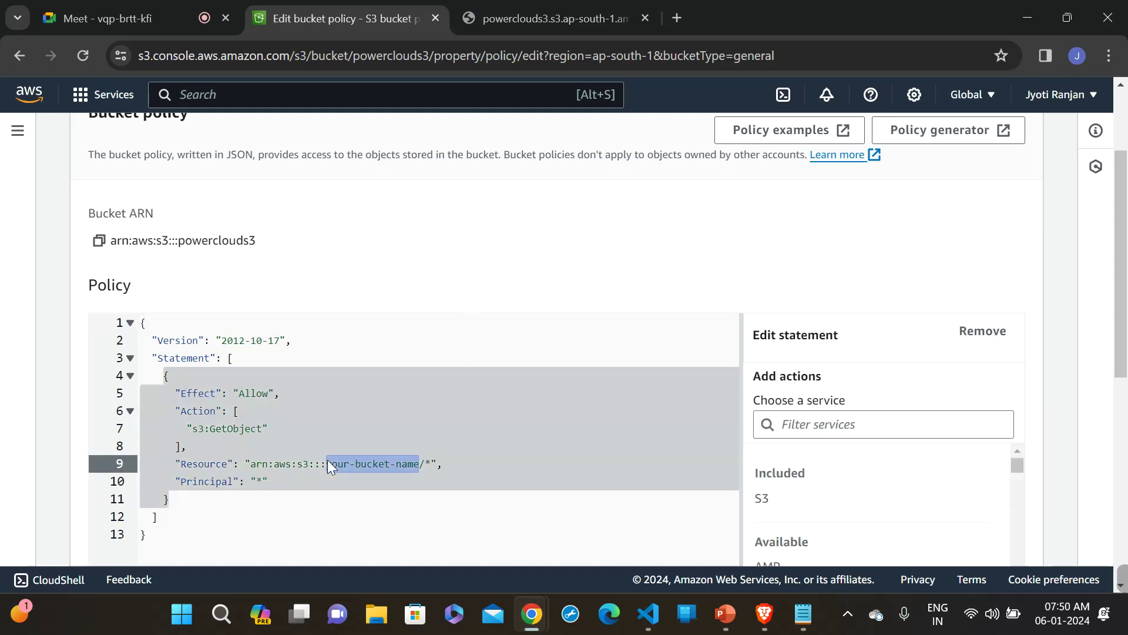
pyautogui.hotkey('ctrl', 'v')
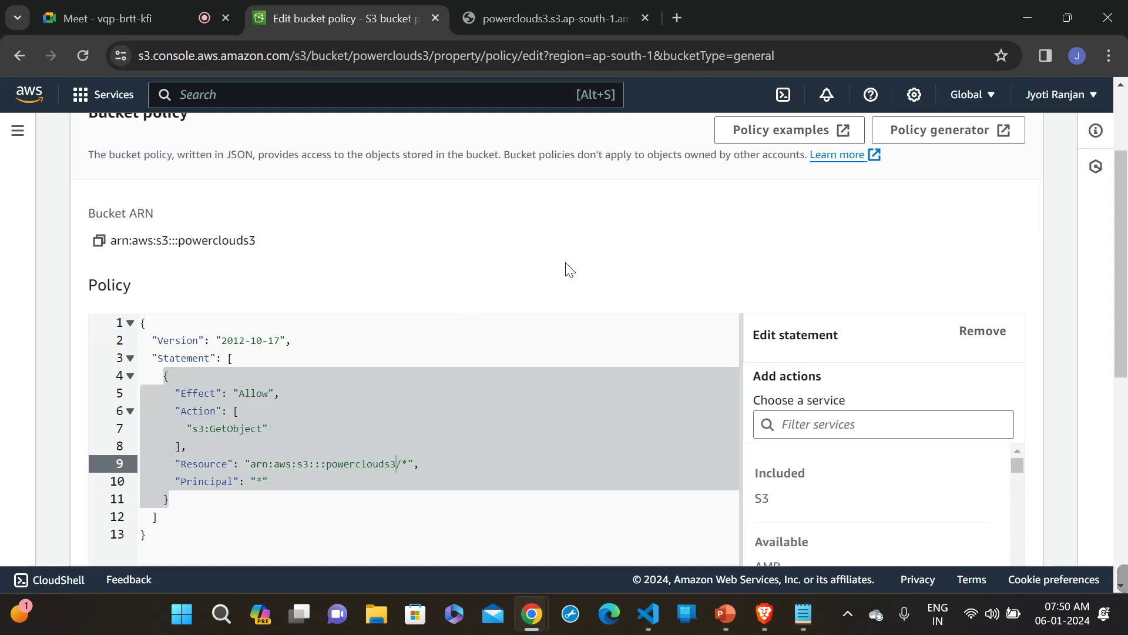
pyautogui.click(574, 341)
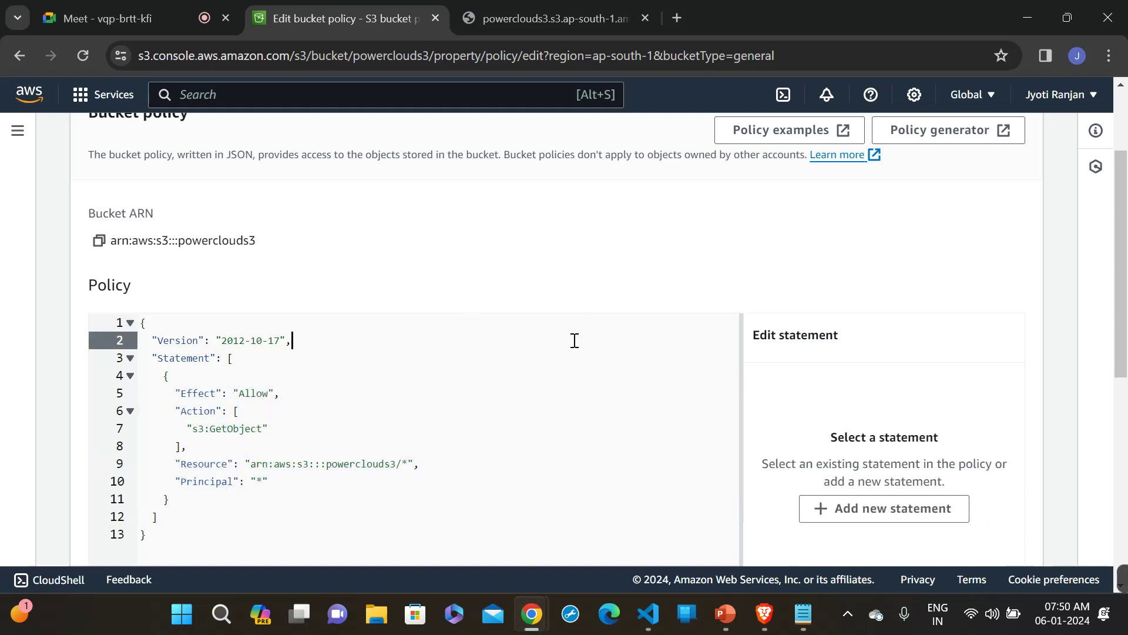
# - Review the policy's Principal entry and save the bucket policy changes
pyautogui.scroll(-2, 575, 341)
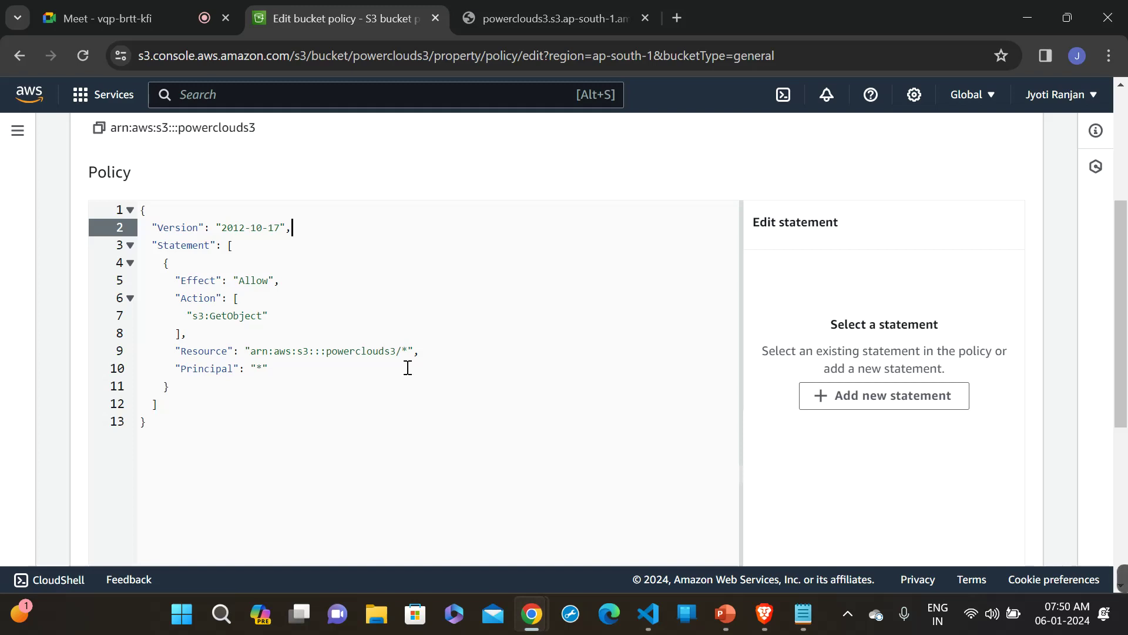
pyautogui.click(263, 369)
pyautogui.doubleClick(263, 369)
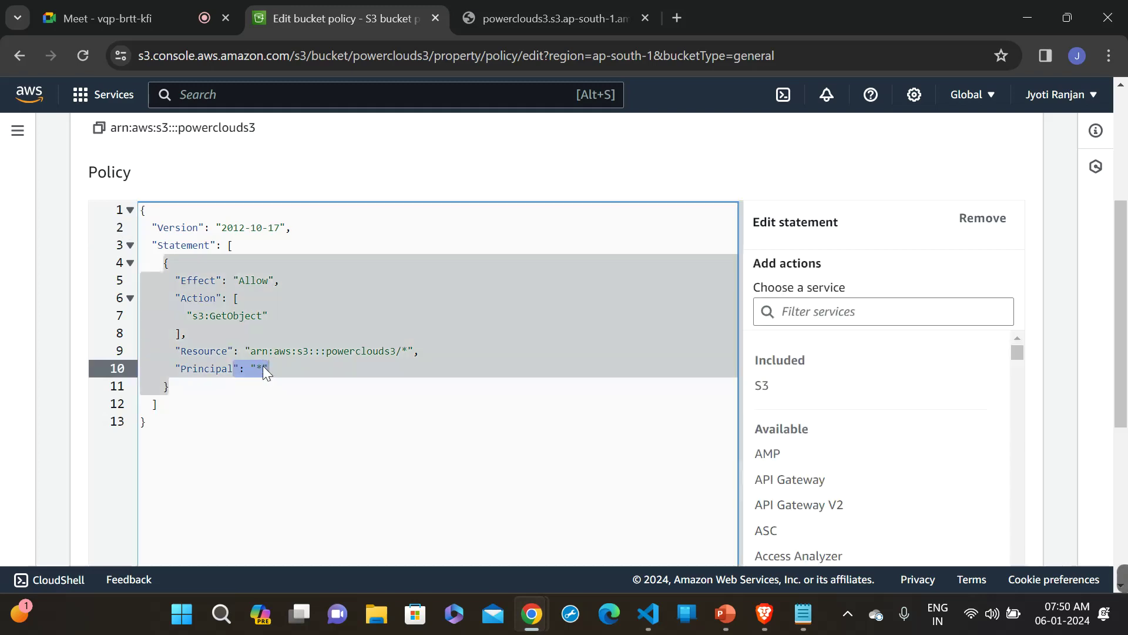
pyautogui.click(264, 369)
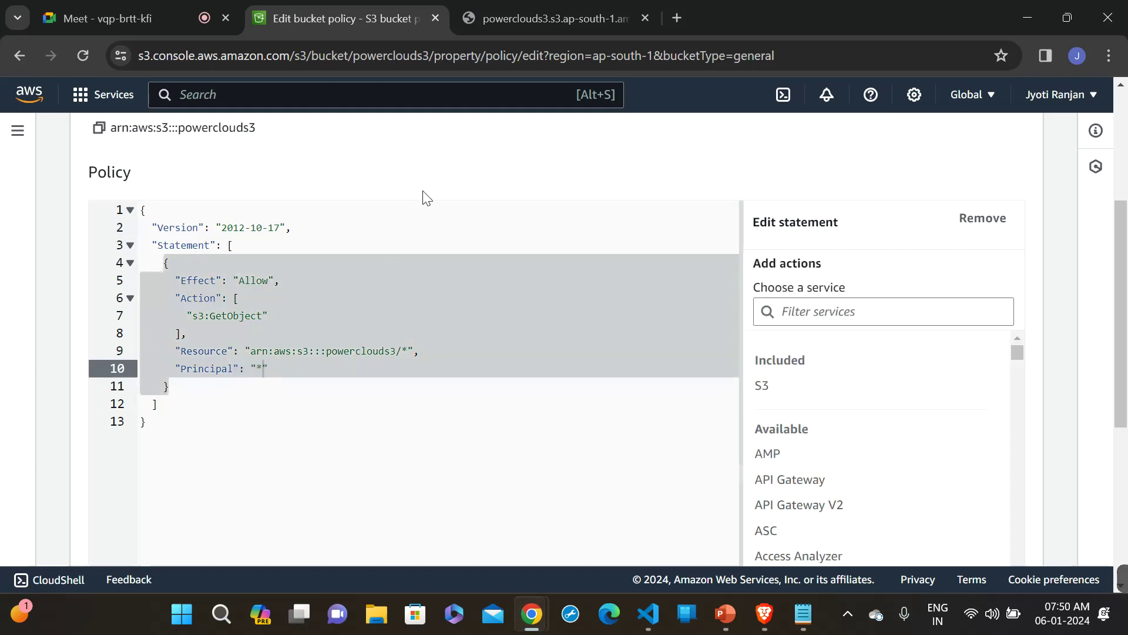
pyautogui.click(411, 233)
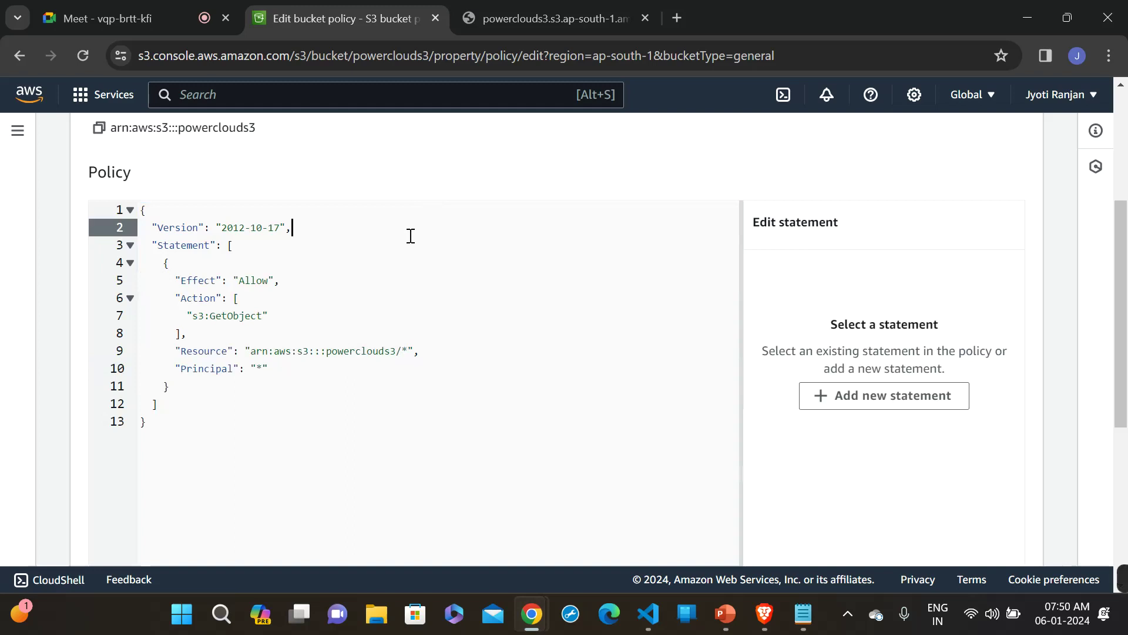
pyautogui.scroll(-6, 411, 236)
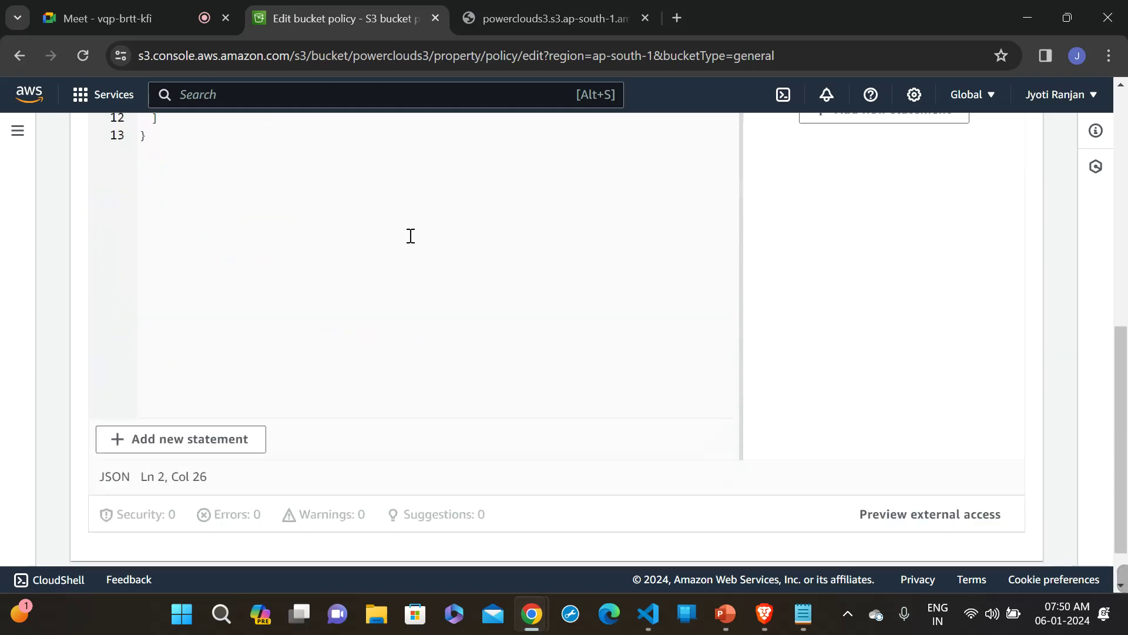
pyautogui.click(955, 538)
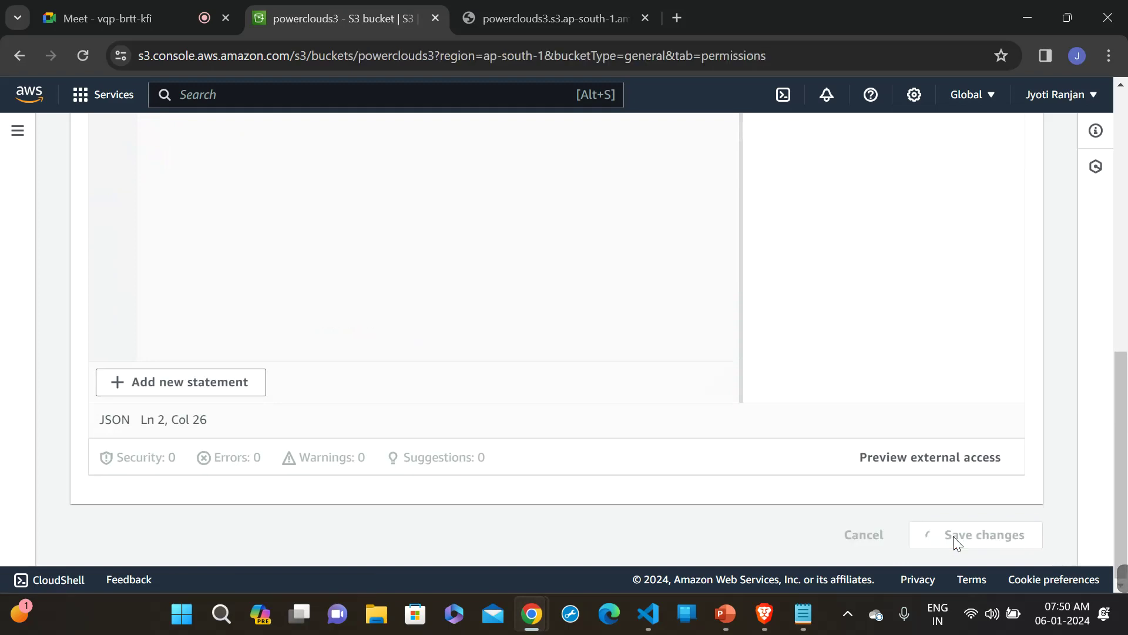
# - Look over the permissions of powerclouds3, return to the list of buckets and reload it
pyautogui.scroll(-10, 792, 442)
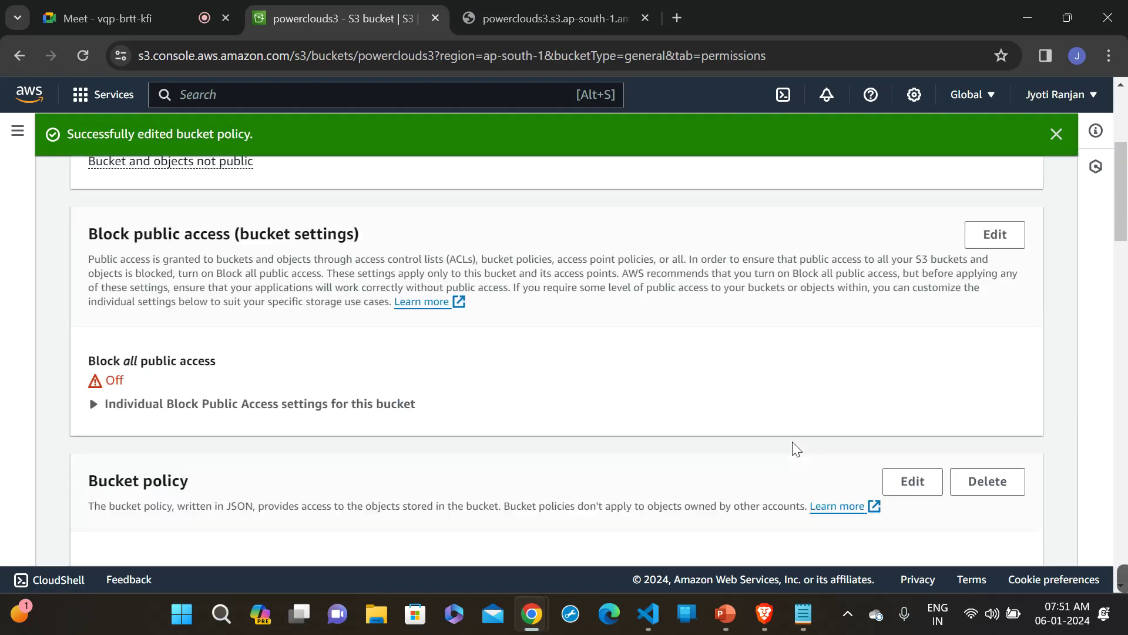
pyautogui.scroll(-8, 794, 442)
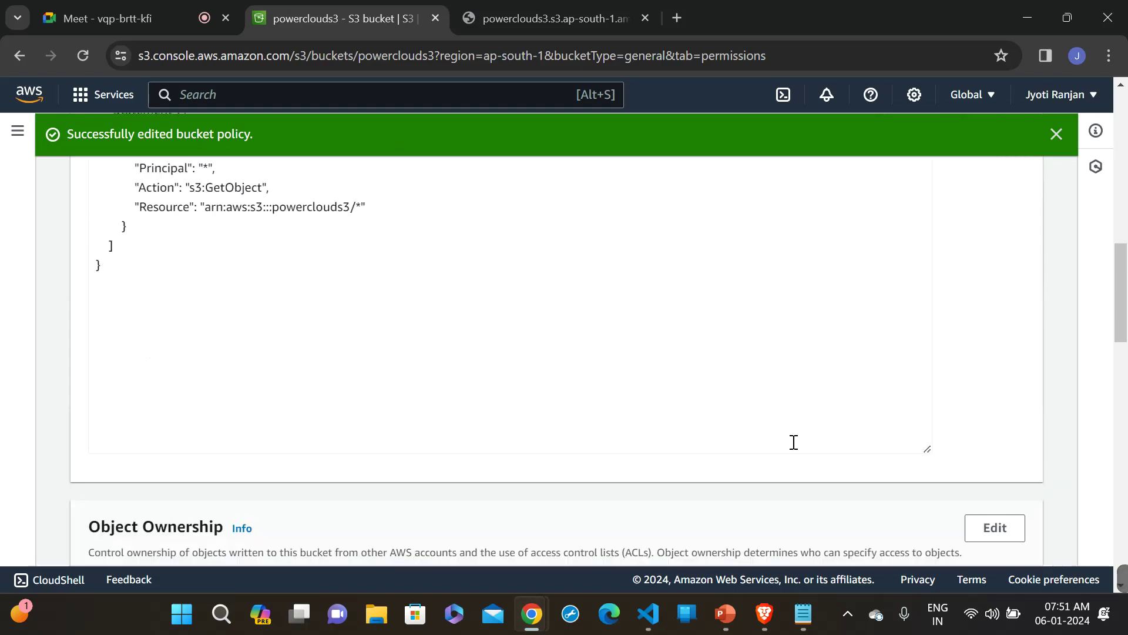
pyautogui.scroll(-6, 792, 442)
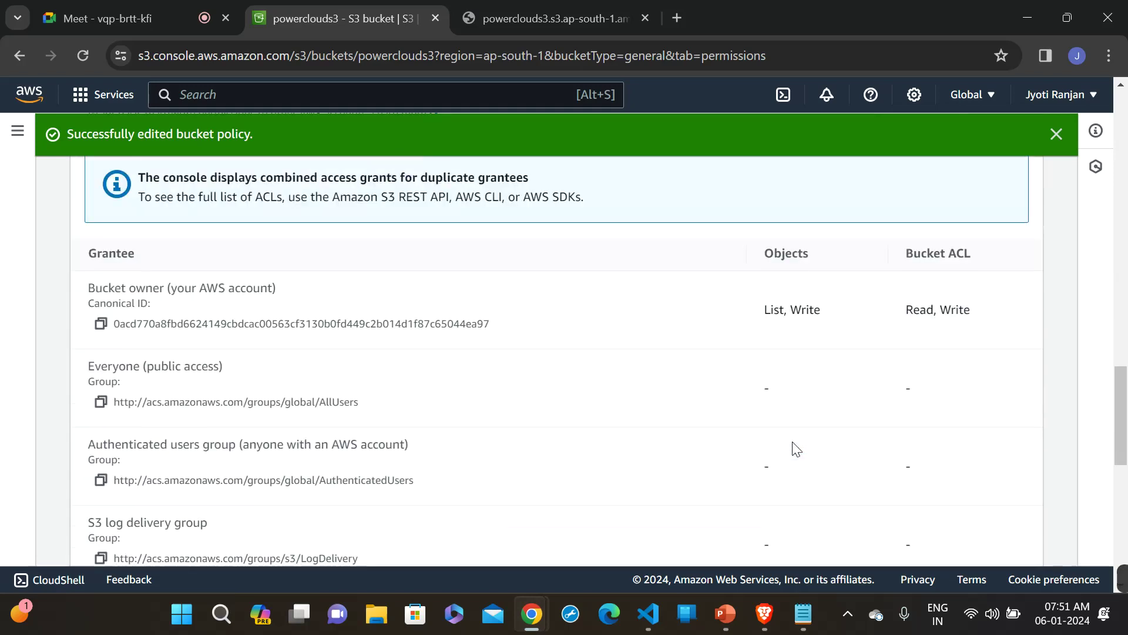
pyautogui.scroll(20, 796, 449)
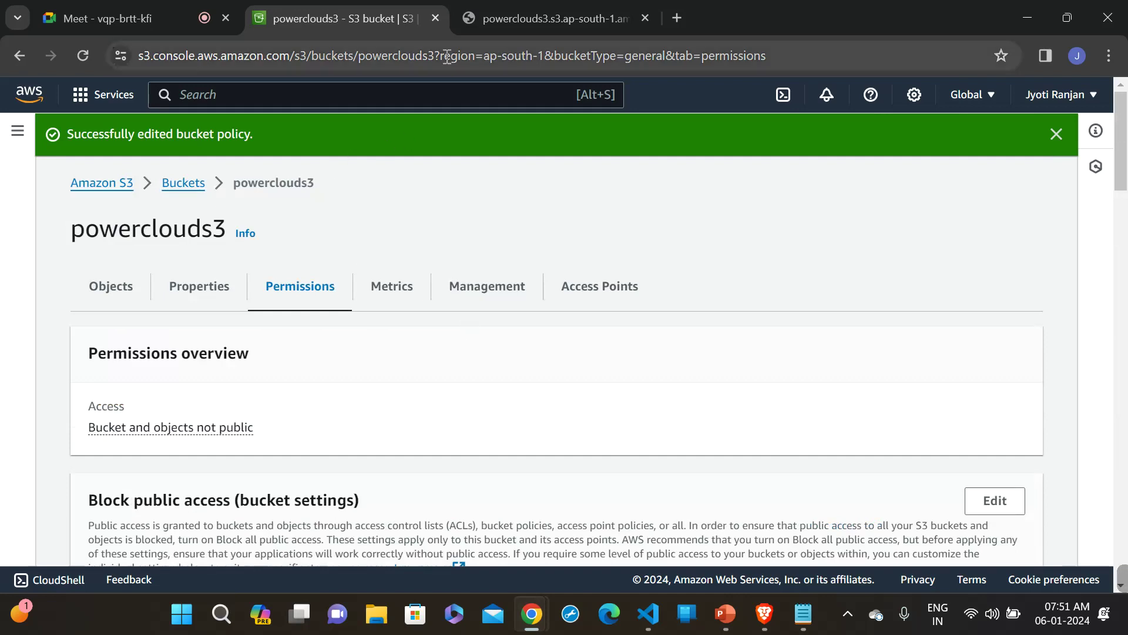
pyautogui.click(184, 182)
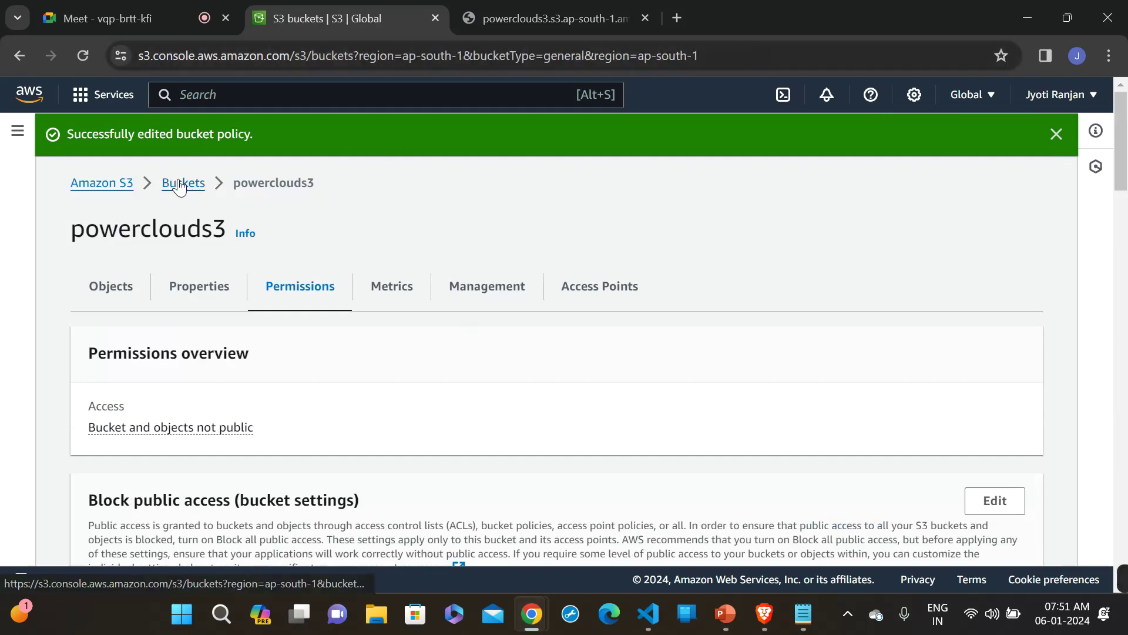
pyautogui.click(537, 50)
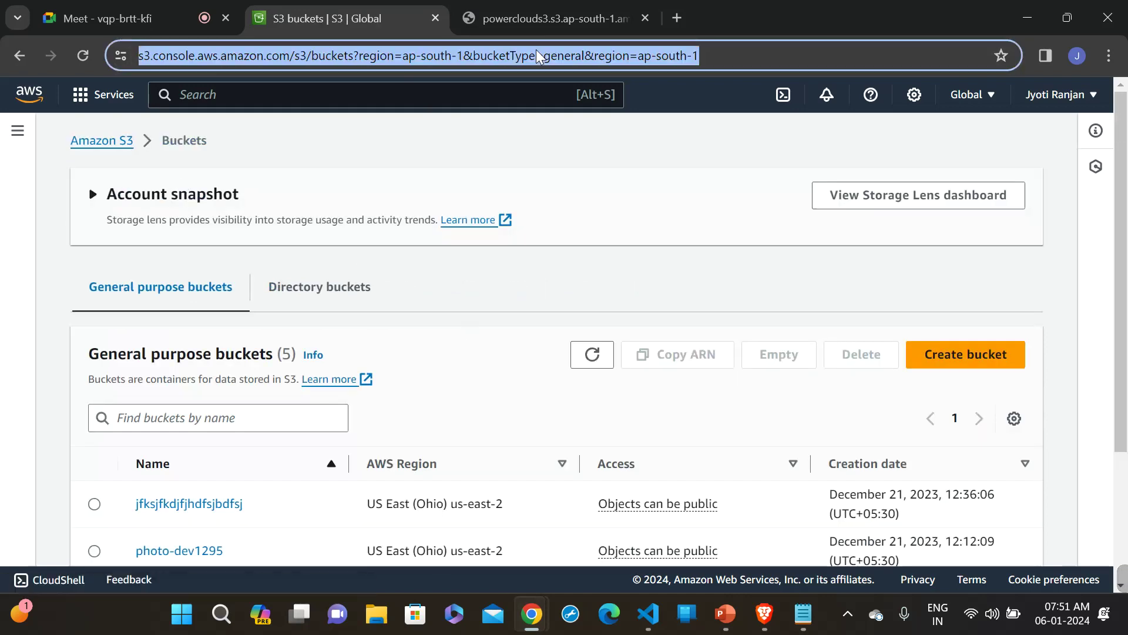
pyautogui.press('Return')
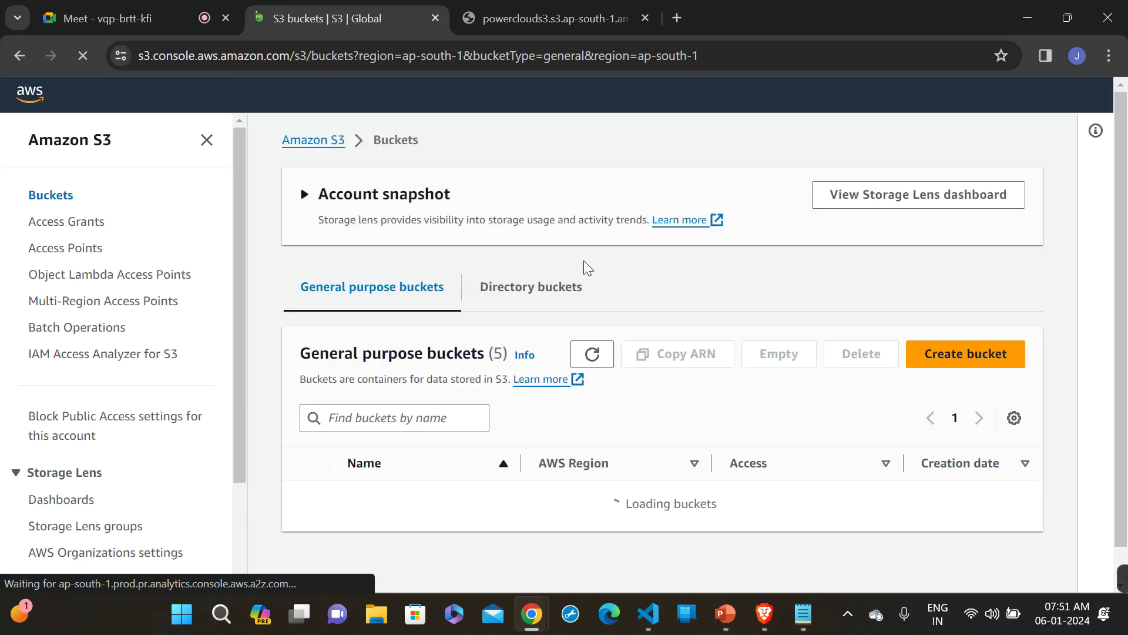
# - Accept all cookies and check the access status of powerclouds3 in the bucket list
pyautogui.scroll(-3, 586, 264)
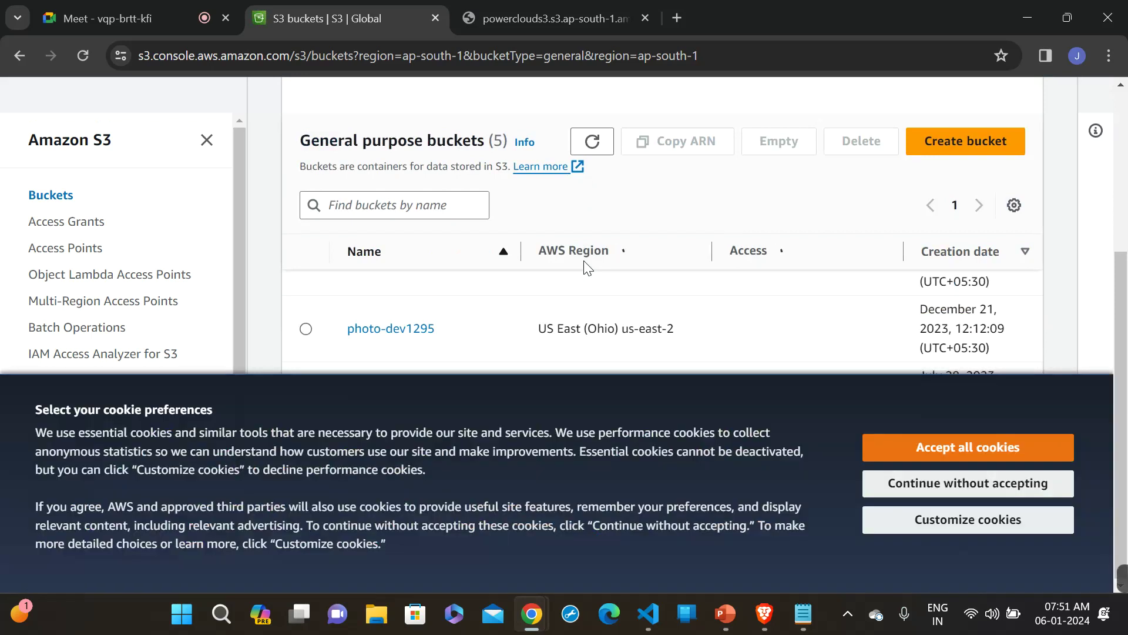
pyautogui.click(963, 450)
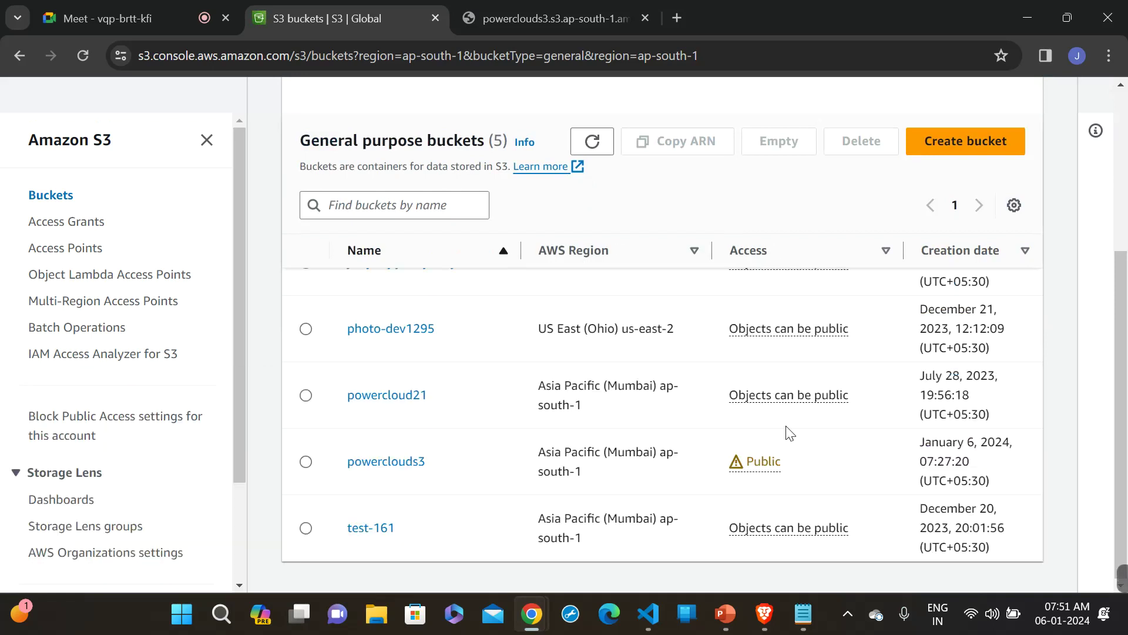
pyautogui.scroll(1, 770, 476)
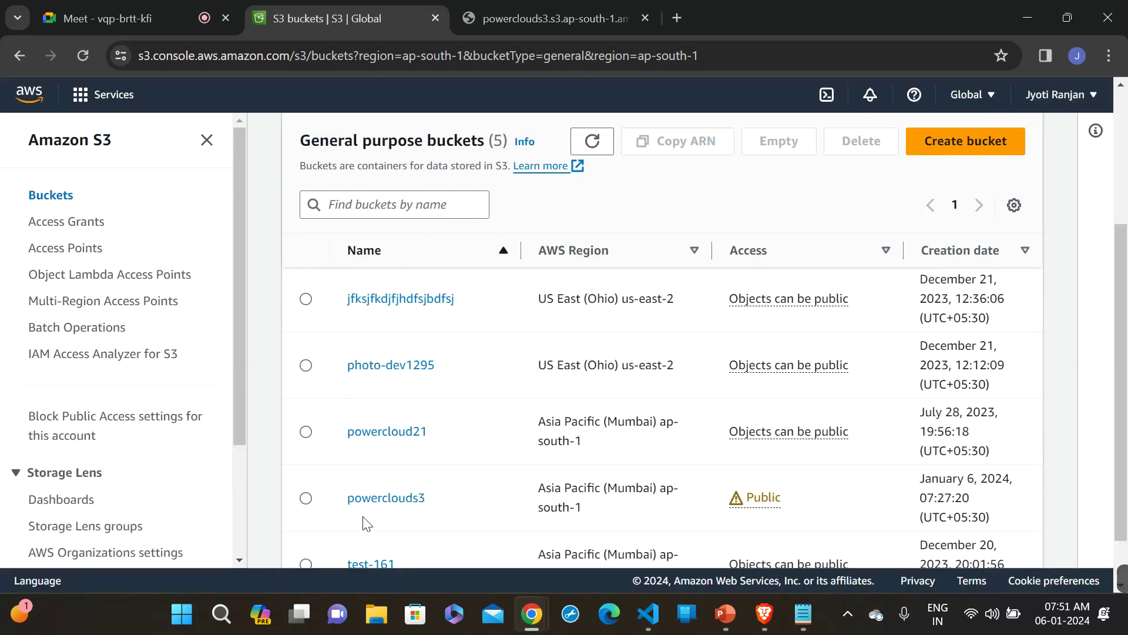
# - Open the powerclouds3 bucket and add devops.pptx from the Desktop folder to a new upload
pyautogui.click(392, 504)
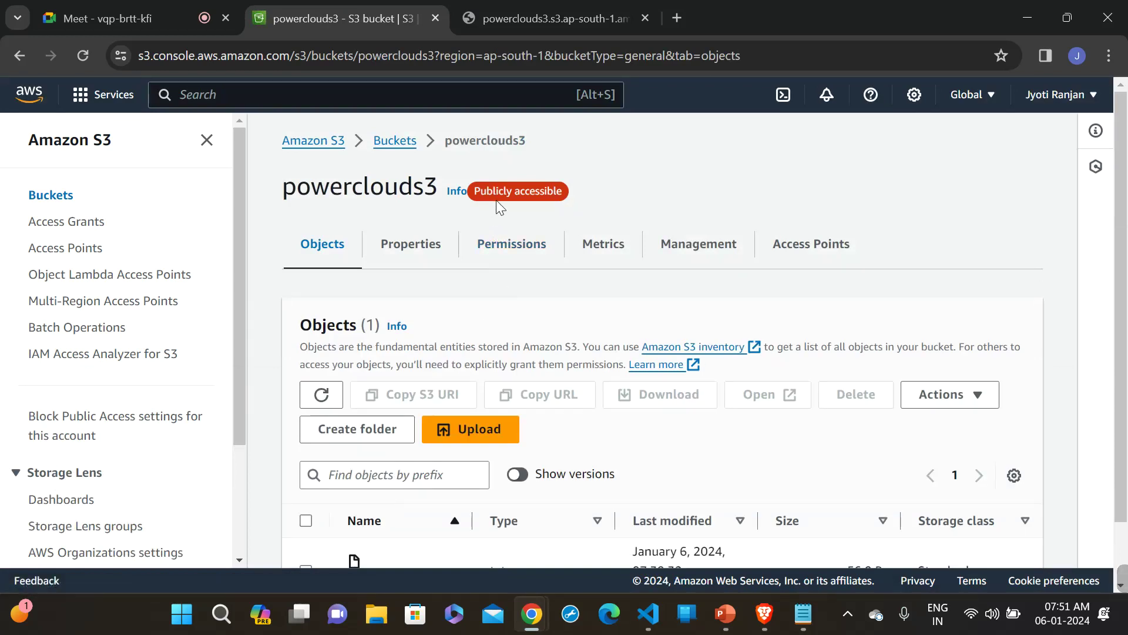
pyautogui.scroll(-2, 662, 199)
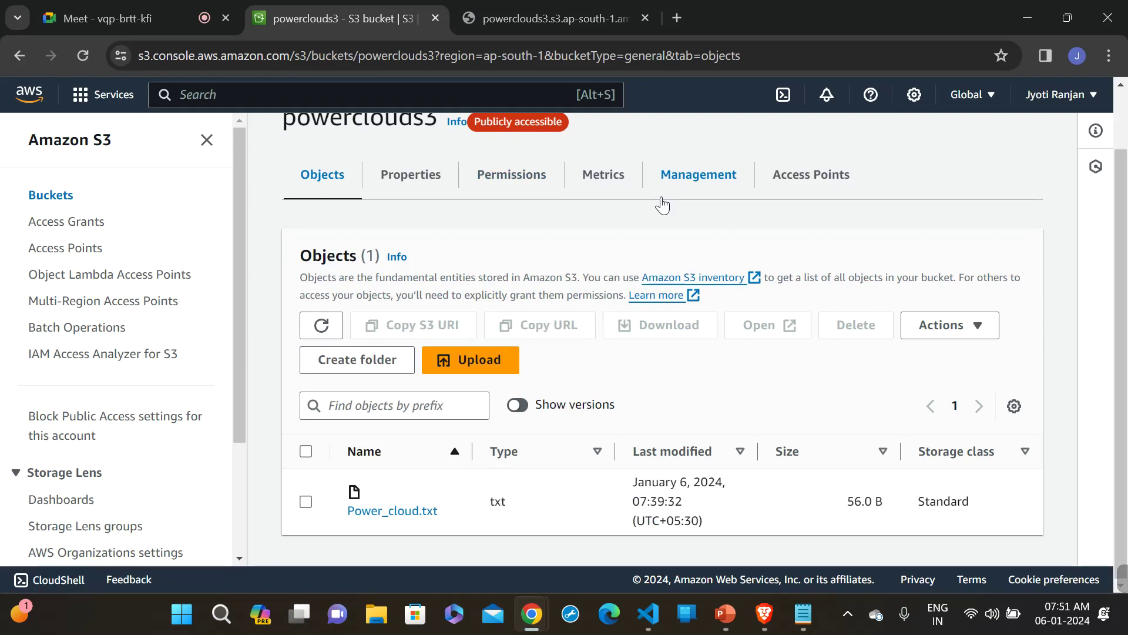
pyautogui.click(479, 370)
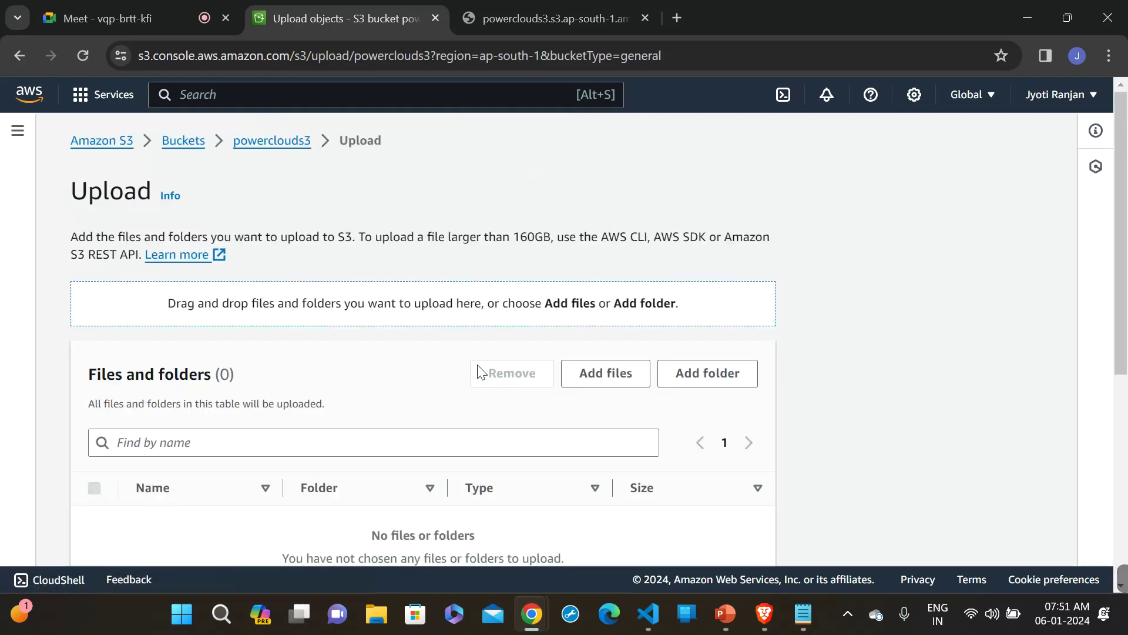
pyautogui.click(613, 377)
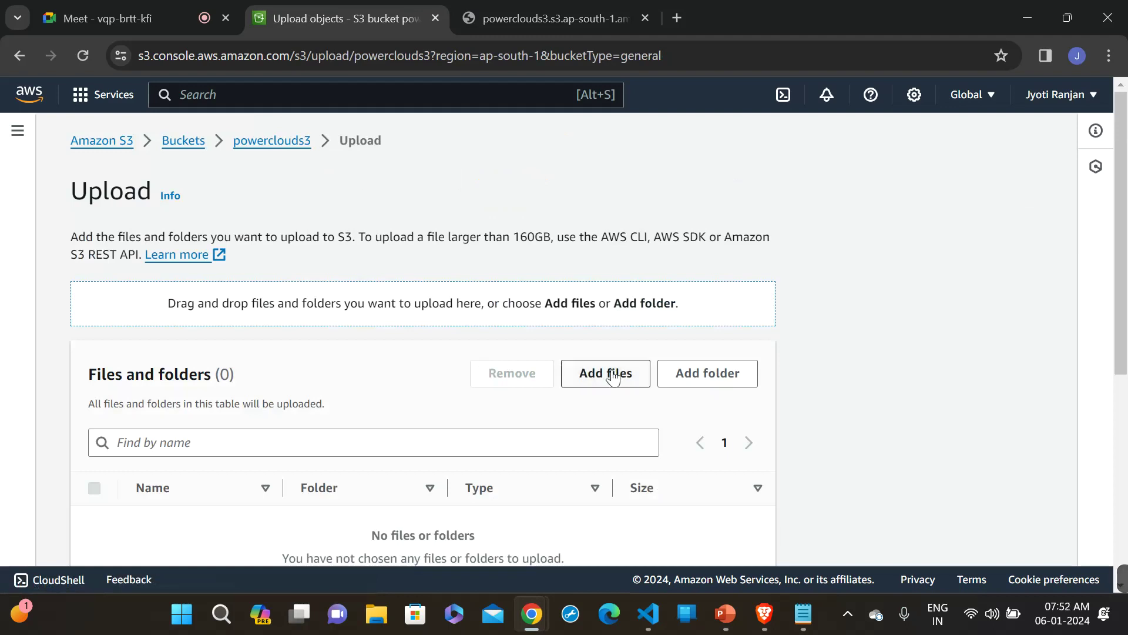
pyautogui.click(613, 377)
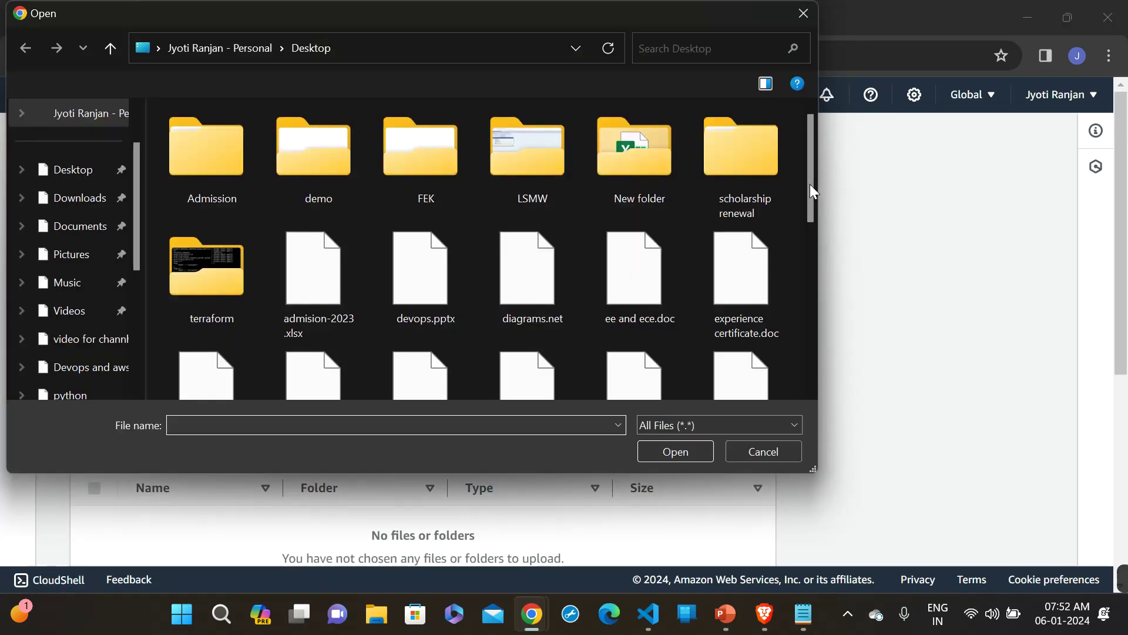
pyautogui.moveTo(807, 161); pyautogui.dragTo(791, 182)
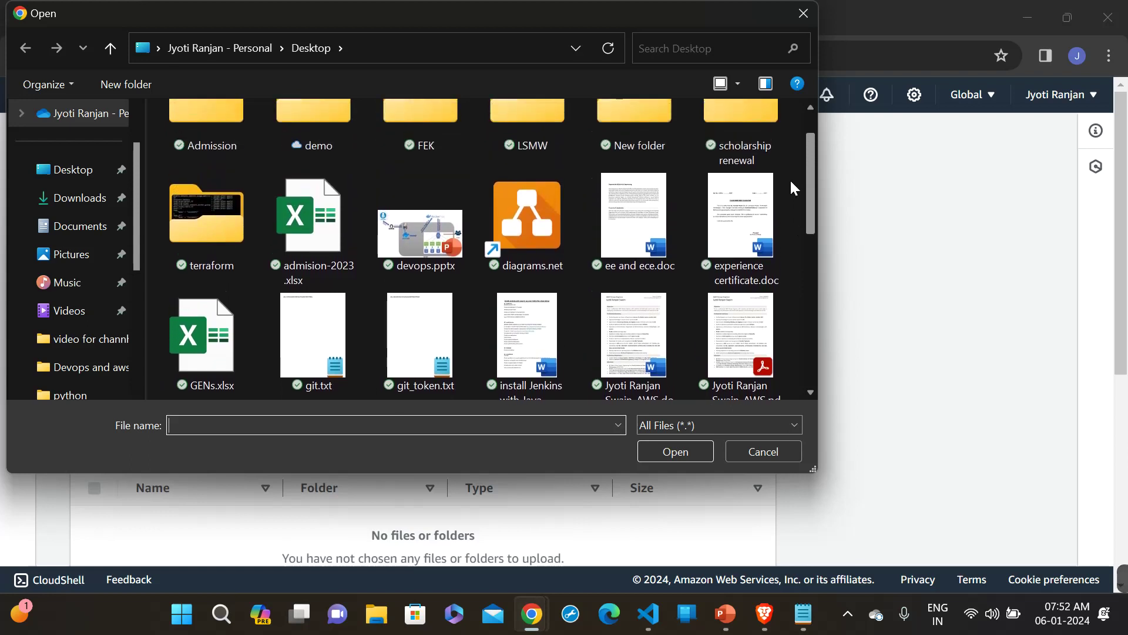
pyautogui.click(410, 219)
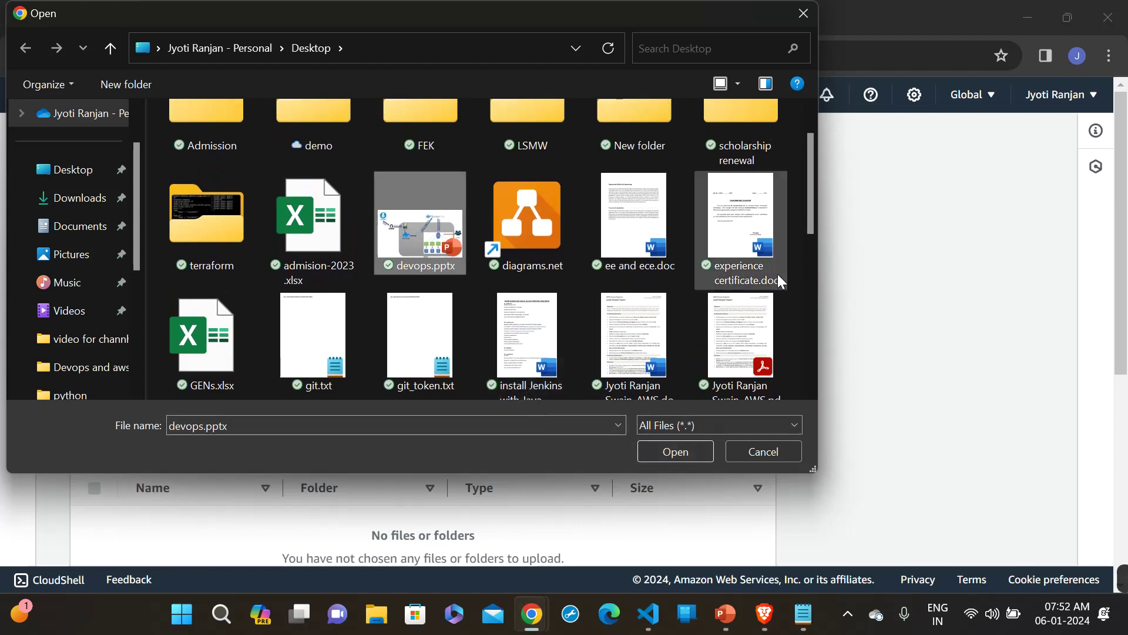
pyautogui.moveTo(809, 215); pyautogui.dragTo(807, 196)
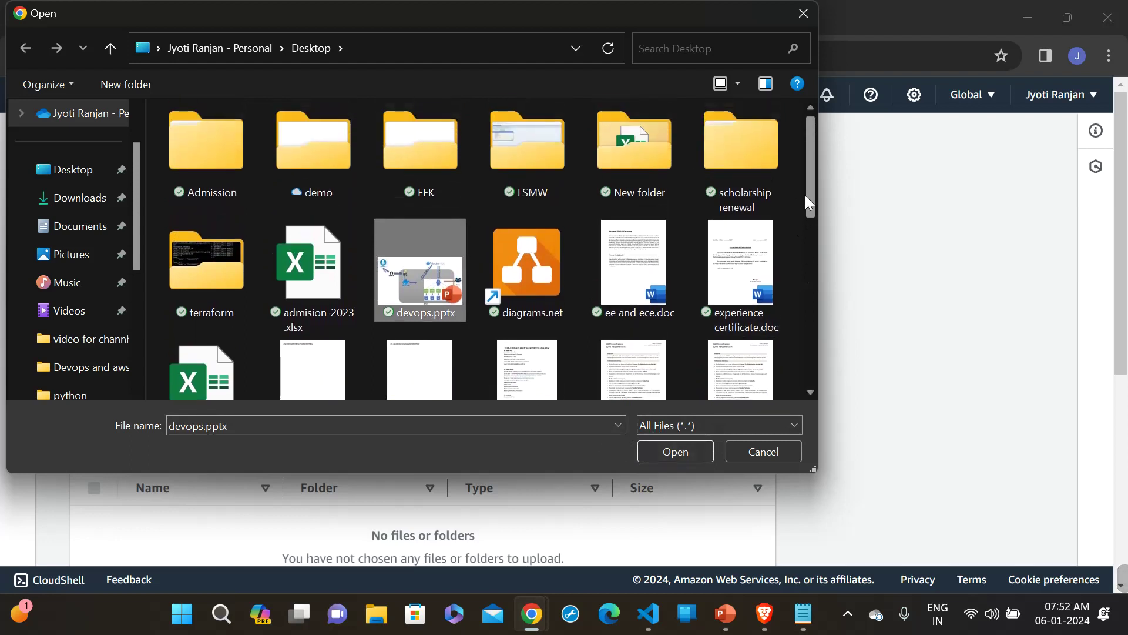
pyautogui.click(675, 453)
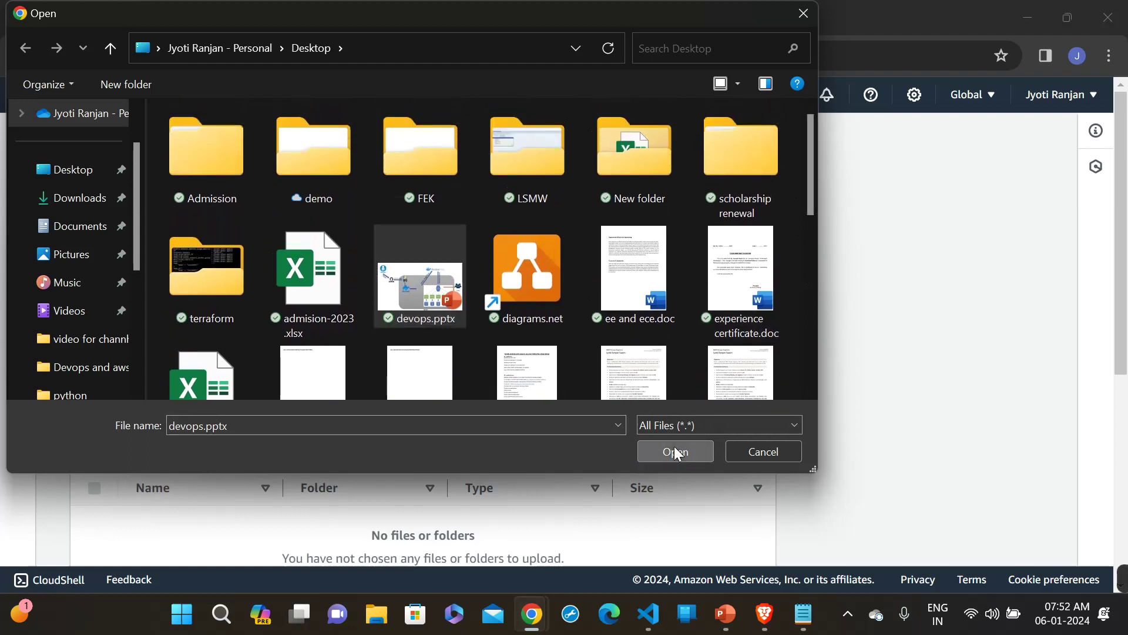
# - Upload the chosen file to s3://powerclouds3 and close the upload status page
pyautogui.scroll(-5, 677, 454)
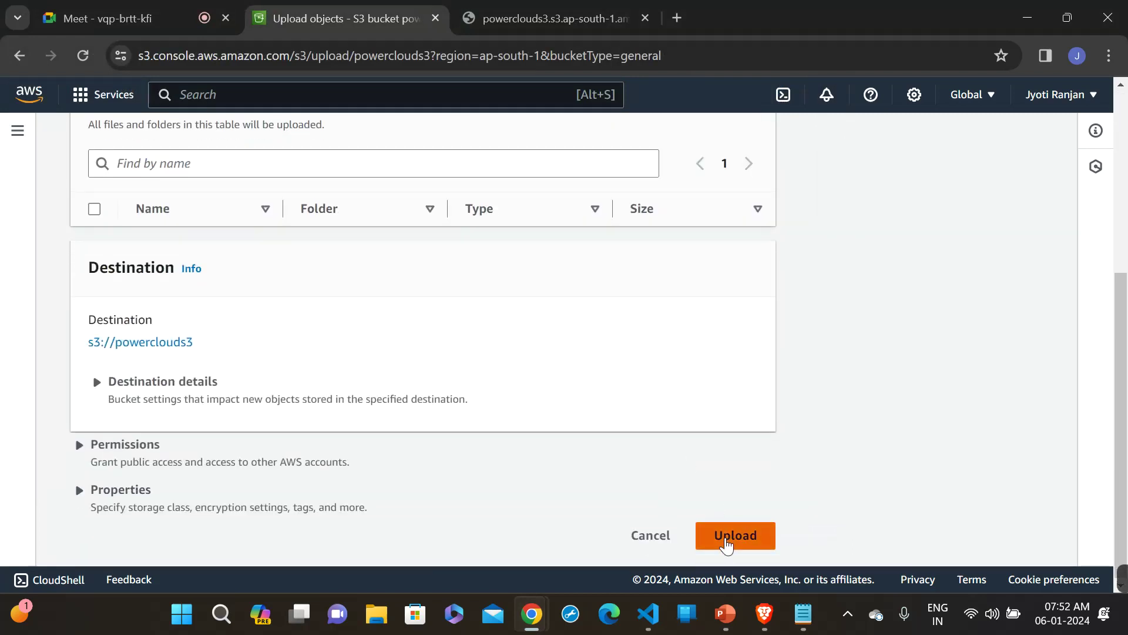
pyautogui.click(727, 544)
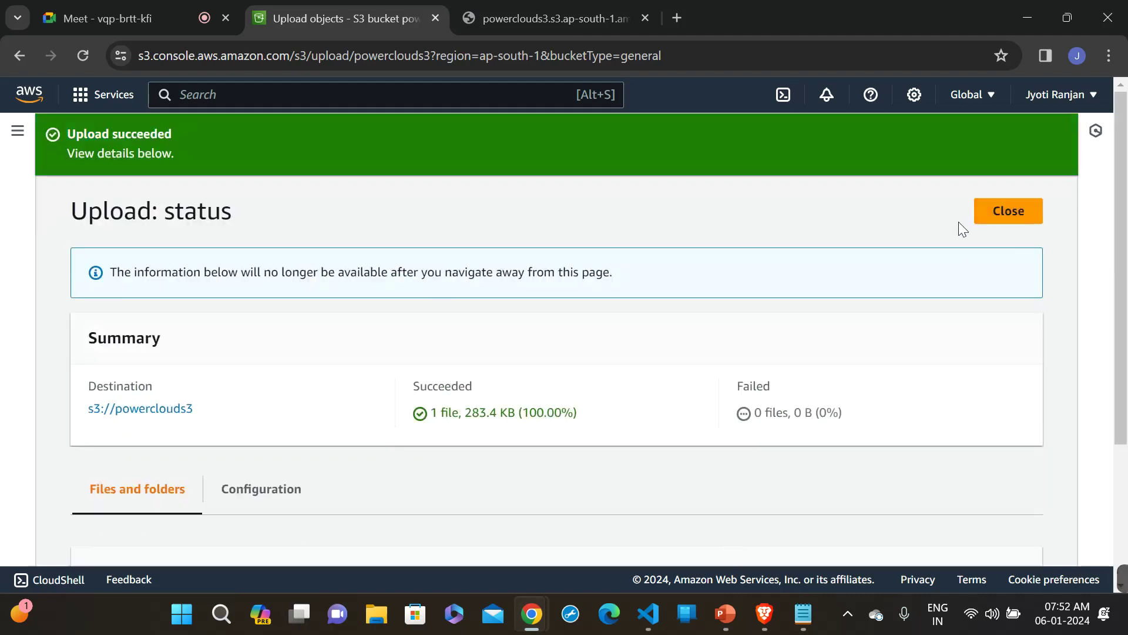
pyautogui.click(1001, 224)
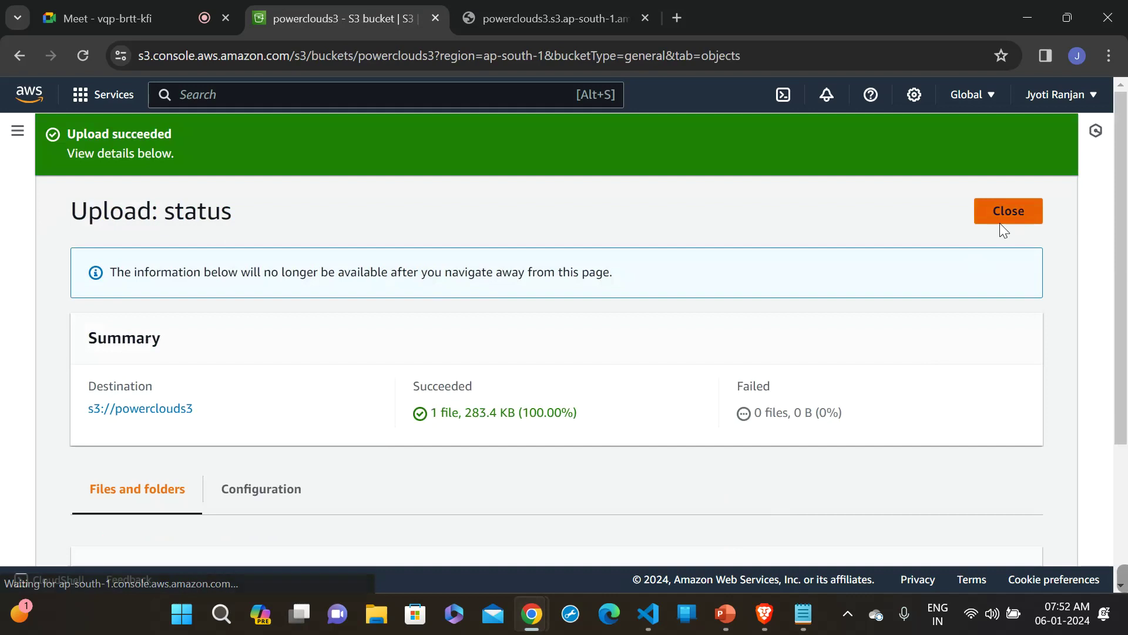
# - Copy the object URL of devops.pptx and open it in a new browser tab
pyautogui.scroll(-2, 1000, 223)
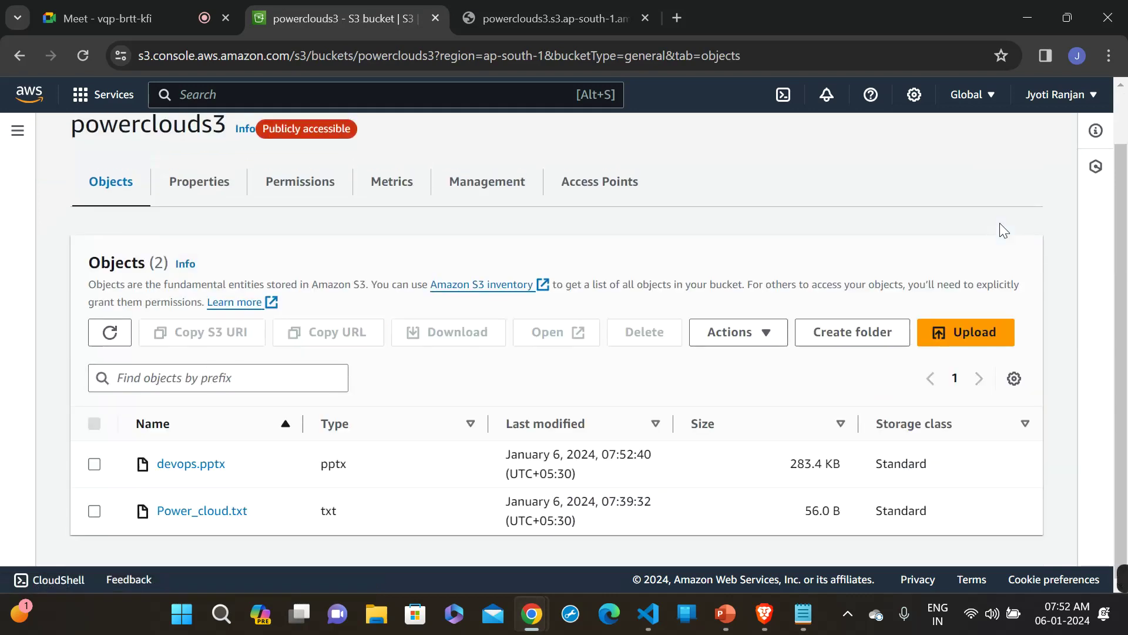
pyautogui.click(95, 465)
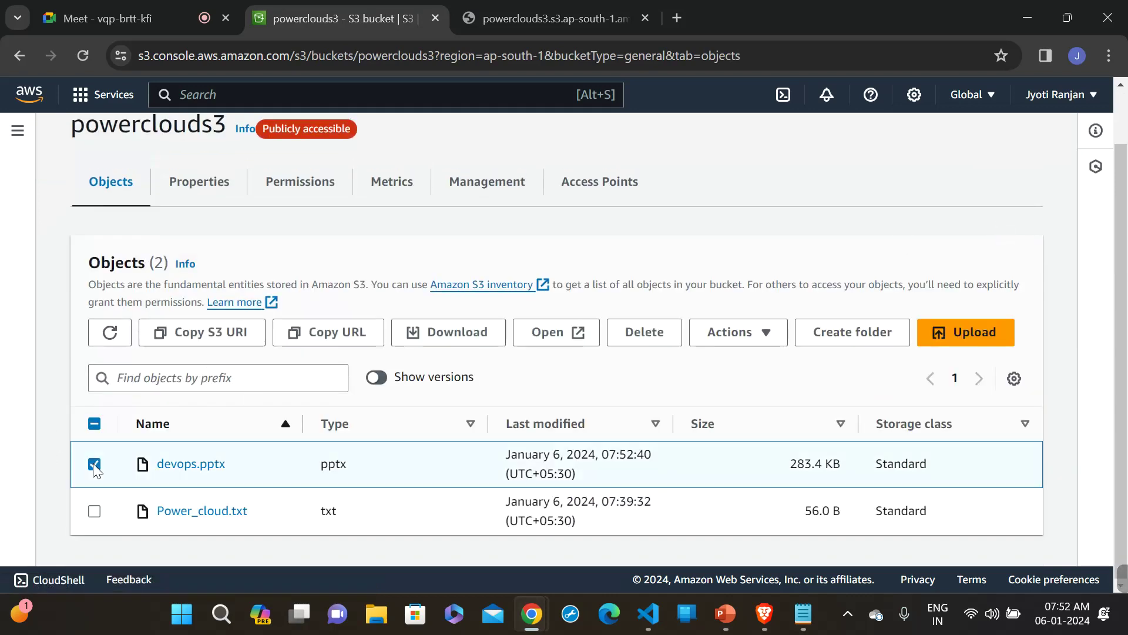
pyautogui.click(364, 337)
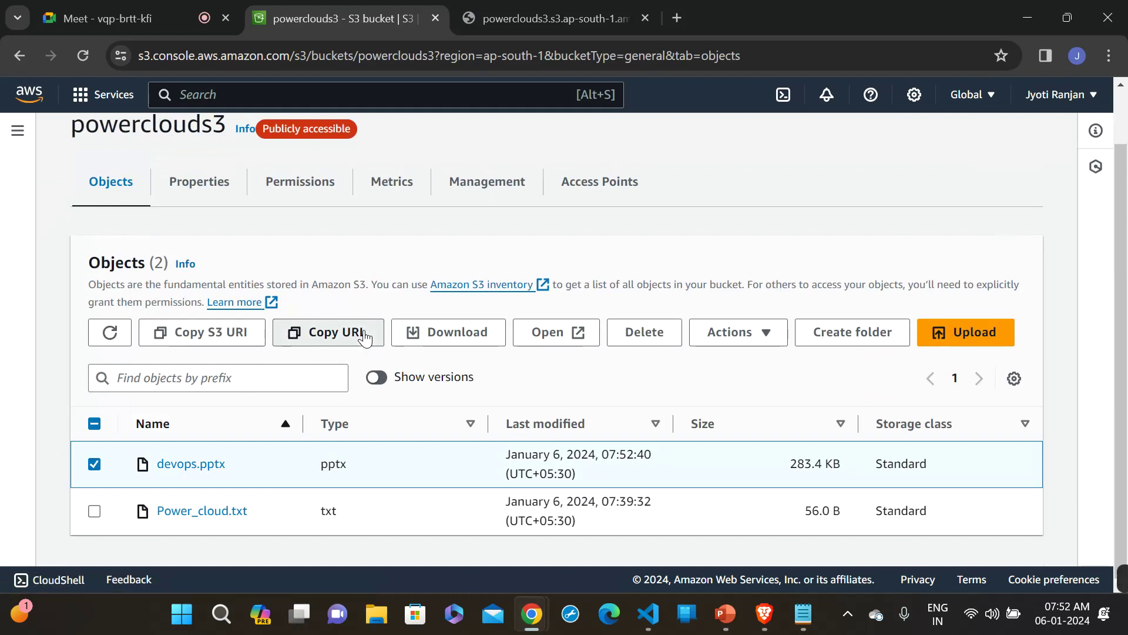
pyautogui.click(682, 26)
pyautogui.hotkey('ctrl', 'v')
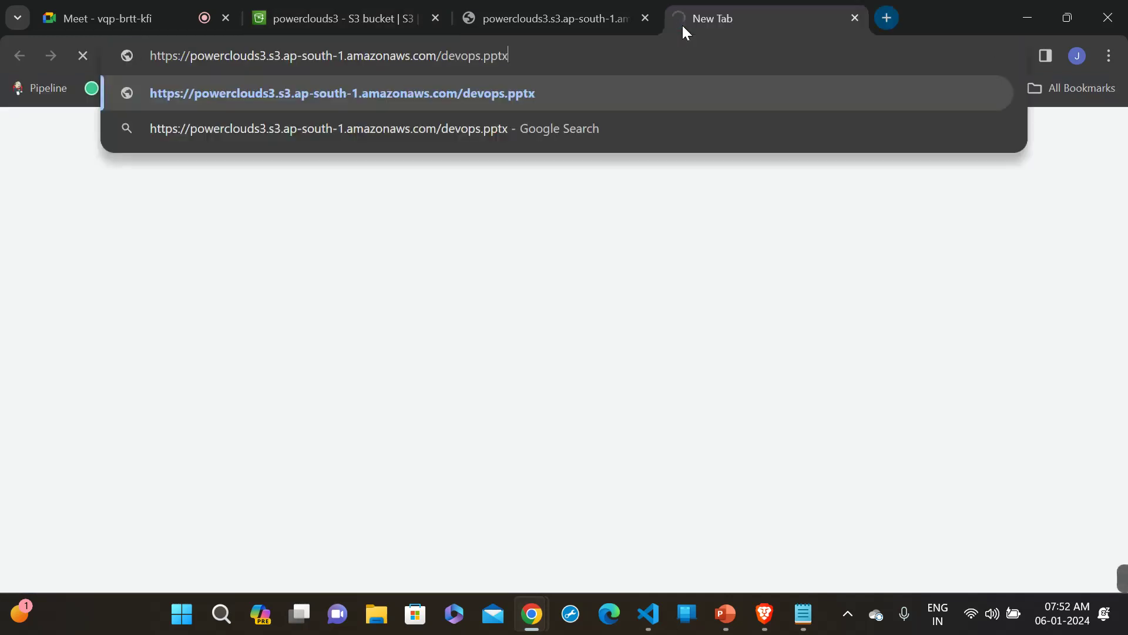
pyautogui.press('Return')
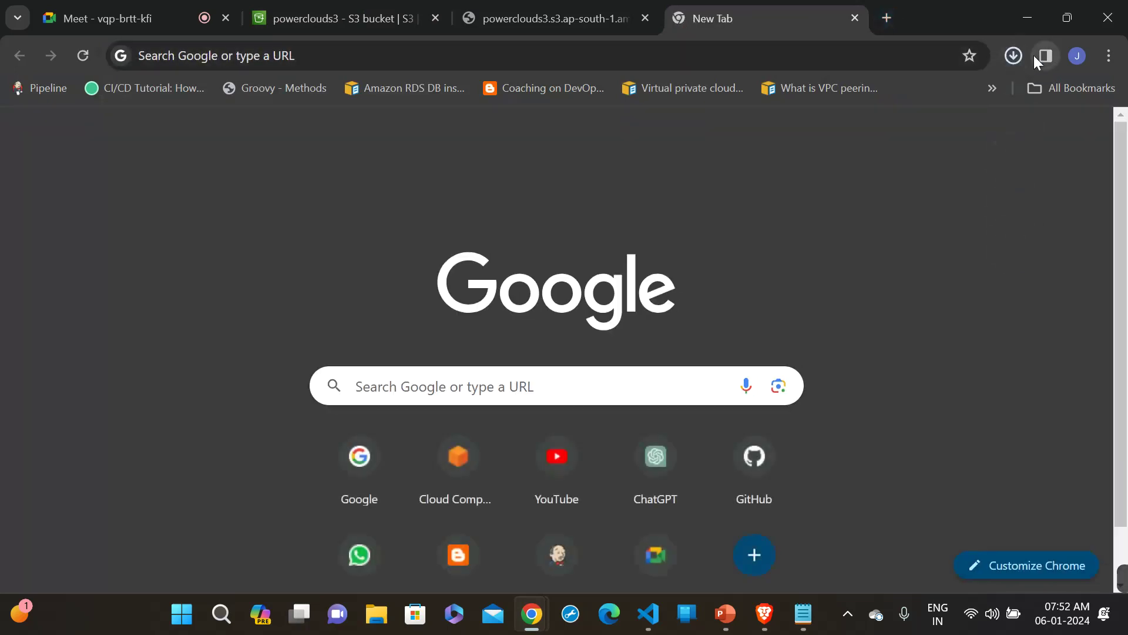
# - Check the recent download history for devops.pptx and return to the powerclouds3 bucket page
pyautogui.click(1012, 56)
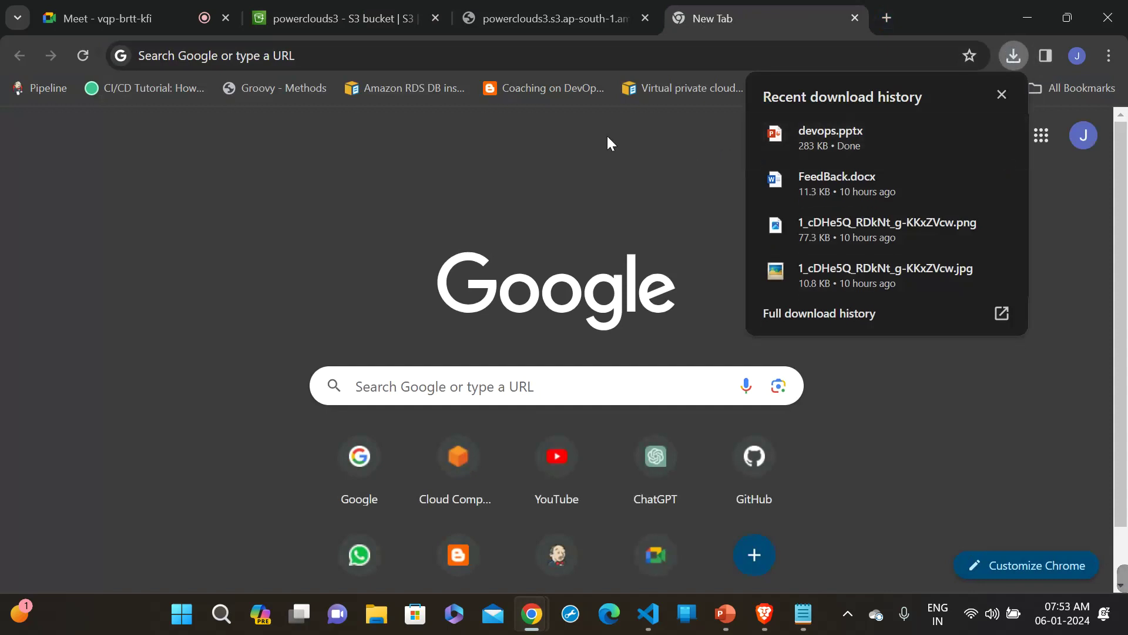
pyautogui.click(678, 179)
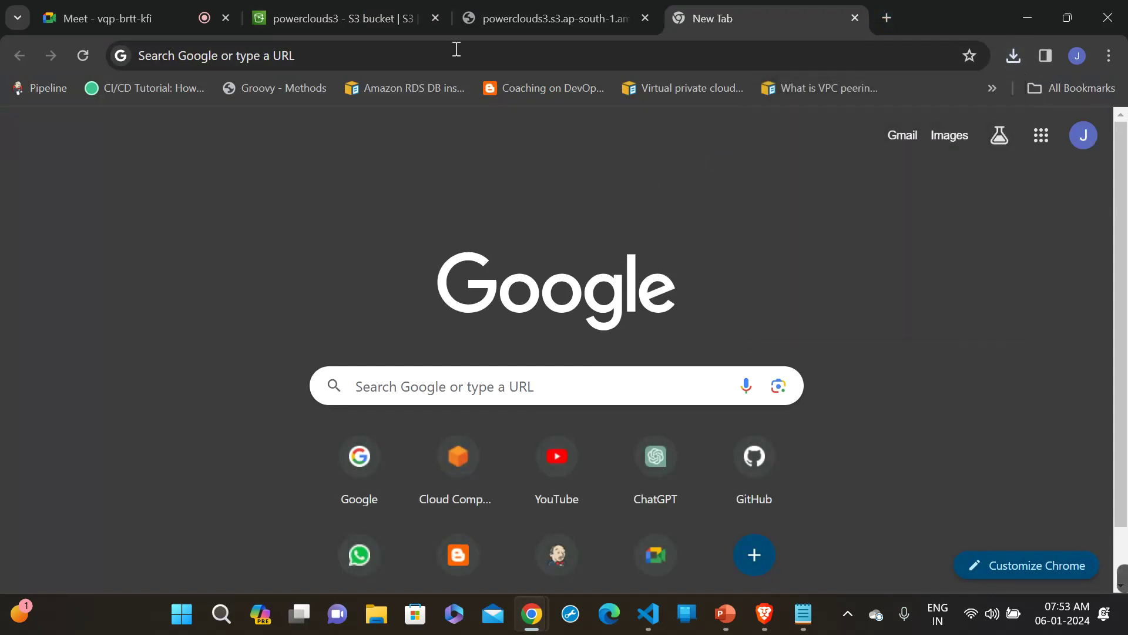
pyautogui.click(382, 20)
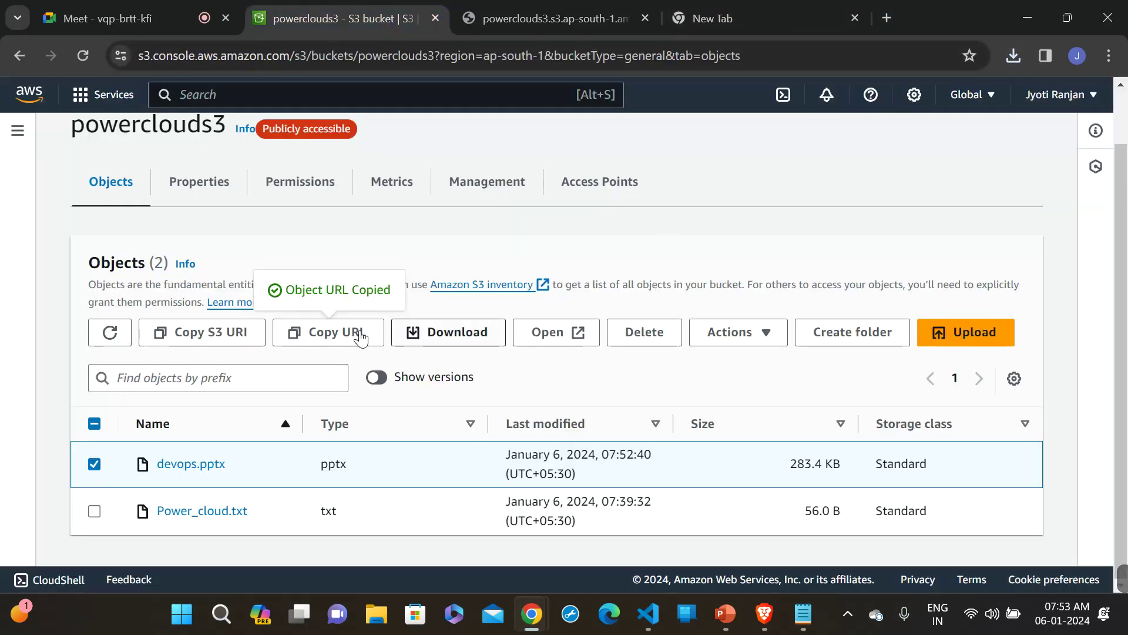
# - Switch to Visual Studio Code to review the policy JSON's Principal line, and return to the S3 console
pyautogui.click(649, 614)
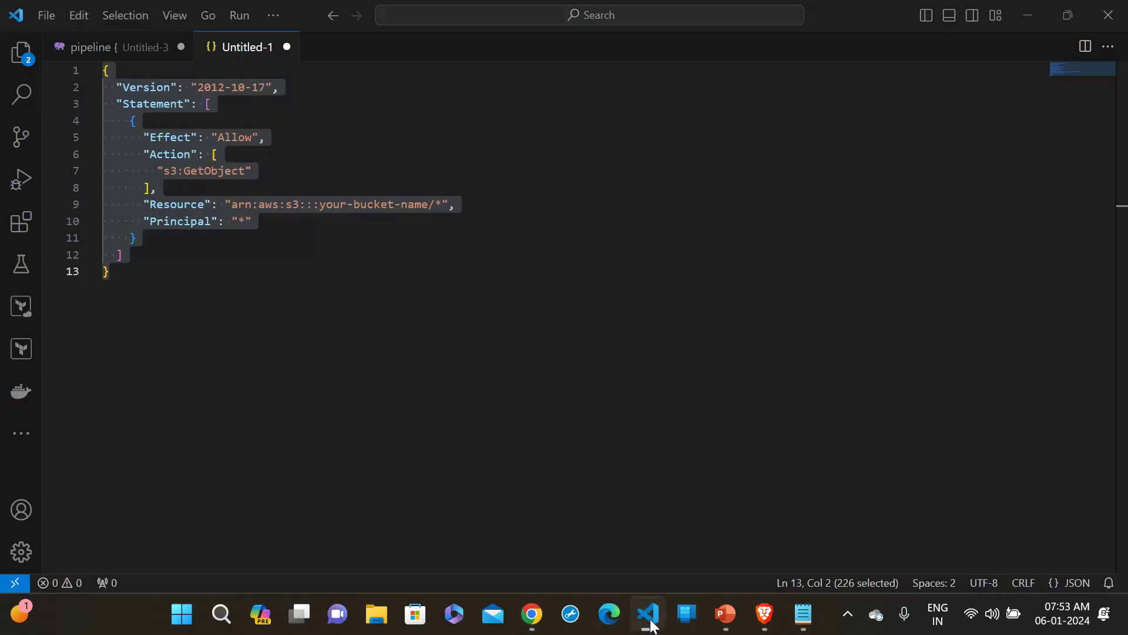
pyautogui.click(281, 229)
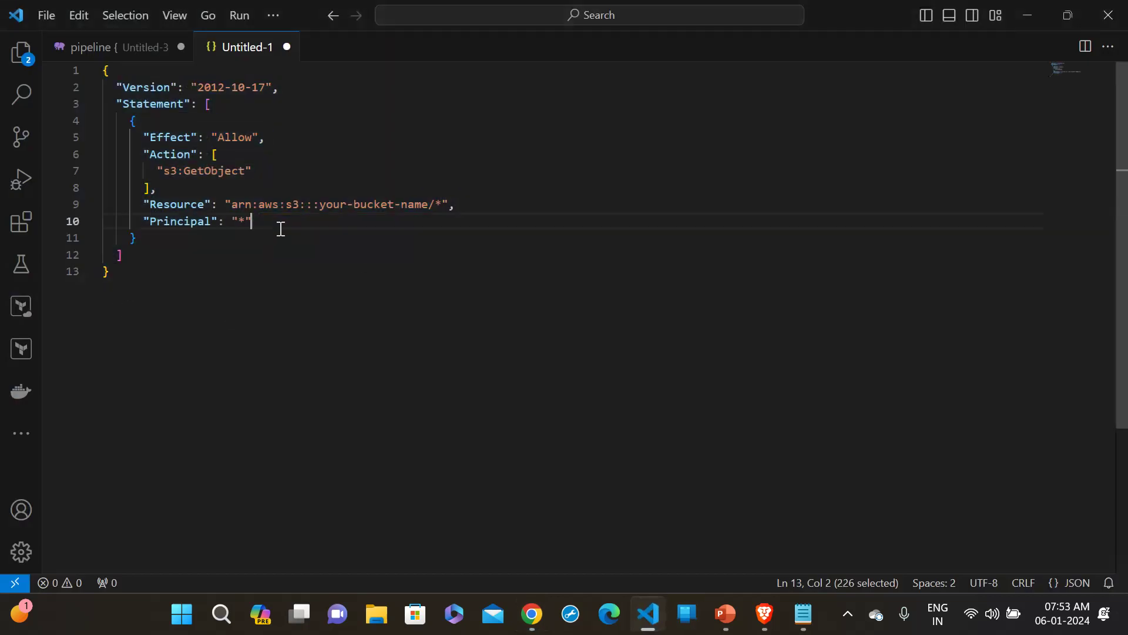
pyautogui.click(1028, 9)
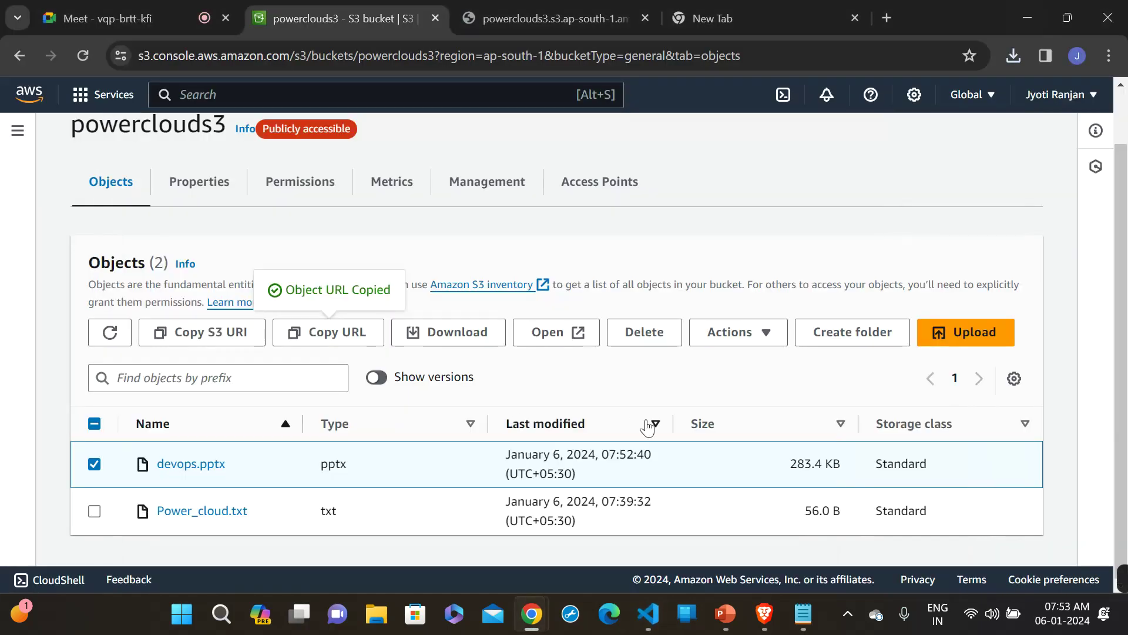
# - Examine the permissions of powerclouds3, covering public access blocking, bucket policy, object ownership, access control list and cross-origin resource sharing
pyautogui.click(316, 194)
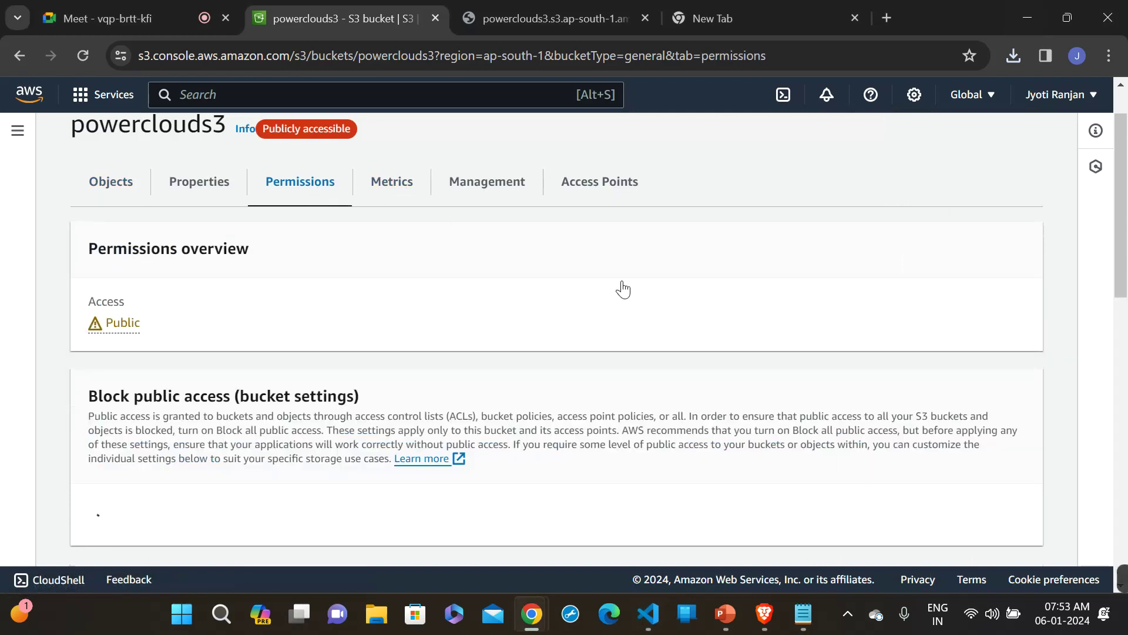
pyautogui.scroll(-10, 629, 291)
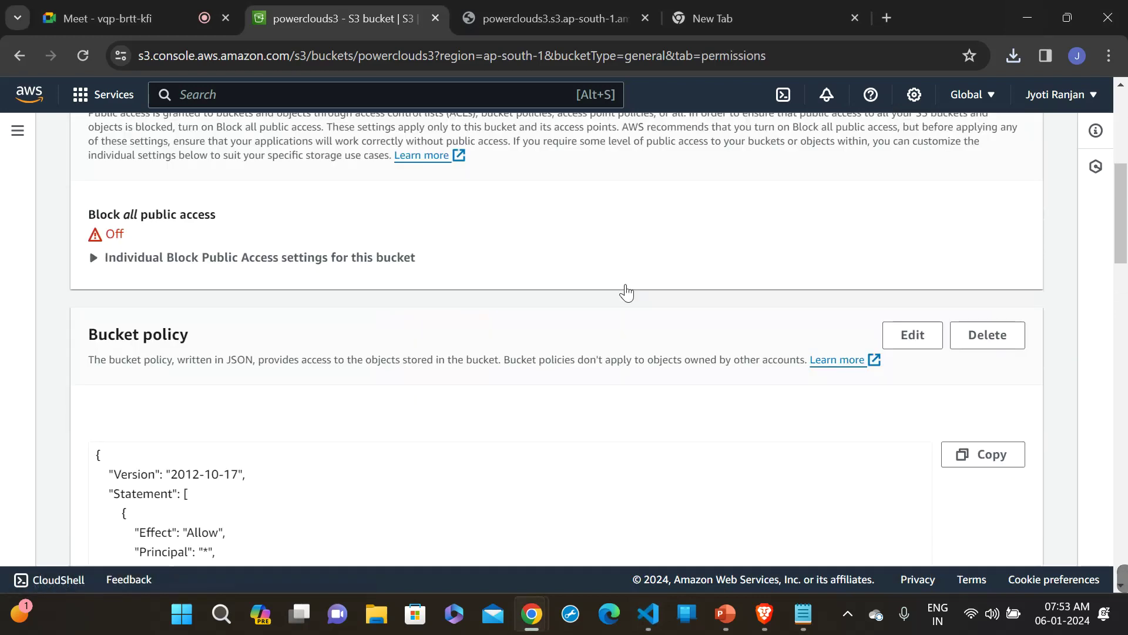
pyautogui.scroll(-6, 627, 284)
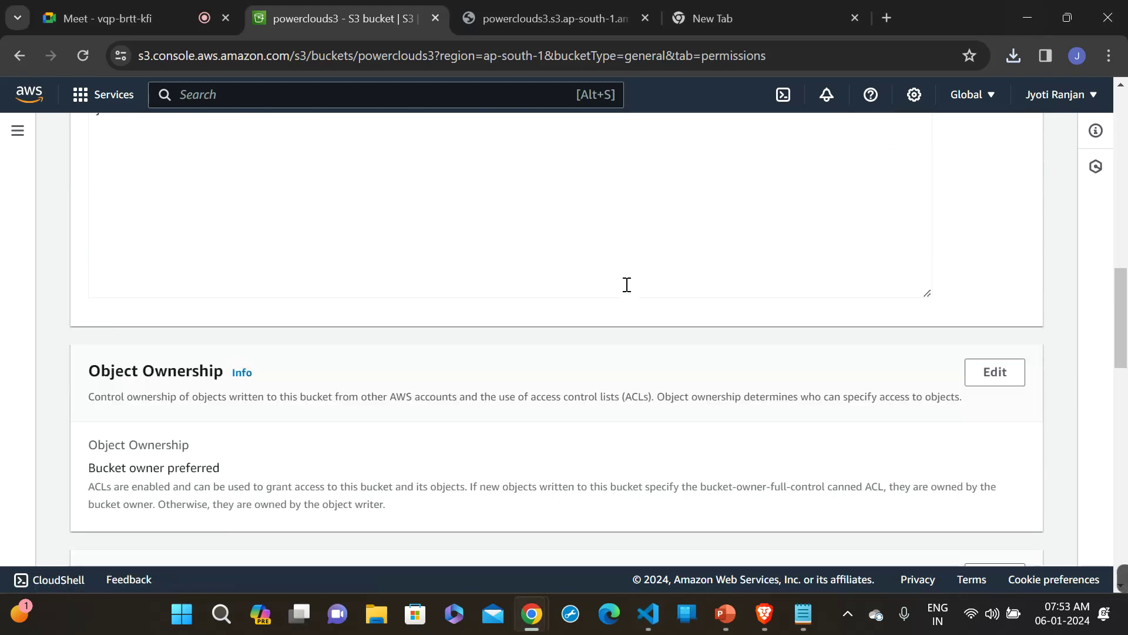
pyautogui.scroll(-3, 627, 284)
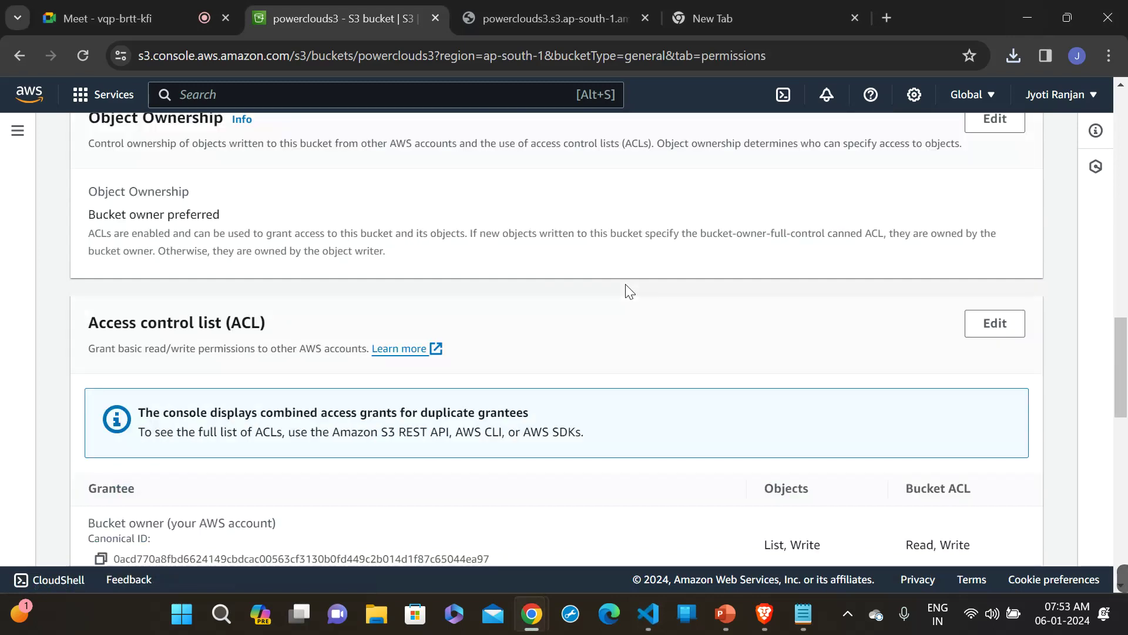
pyautogui.scroll(-1, 625, 284)
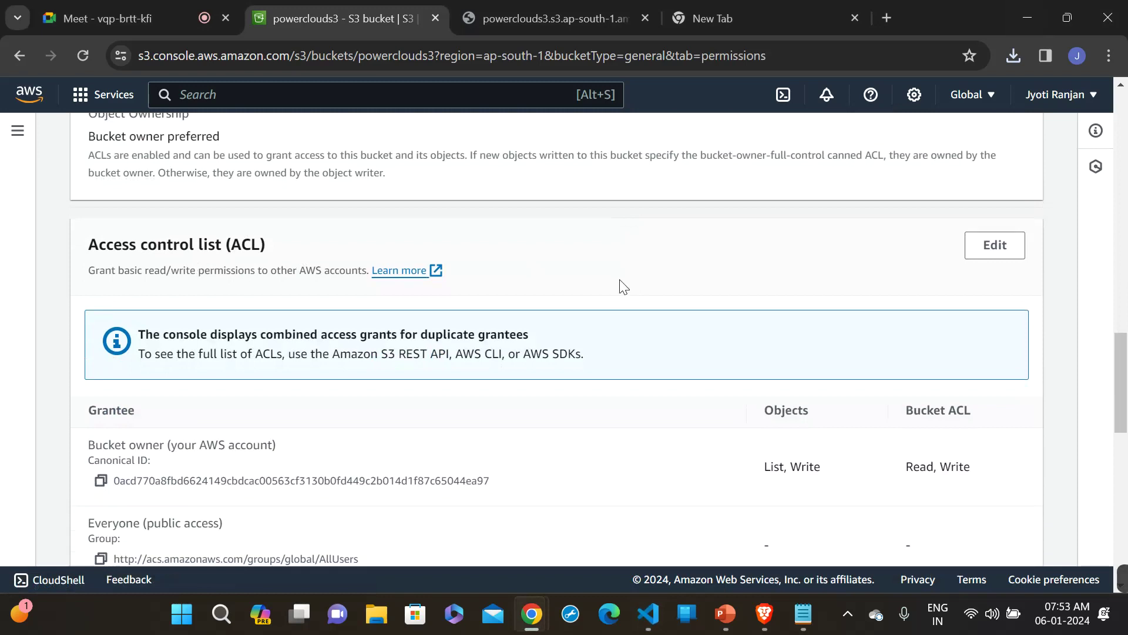
pyautogui.scroll(-3, 629, 286)
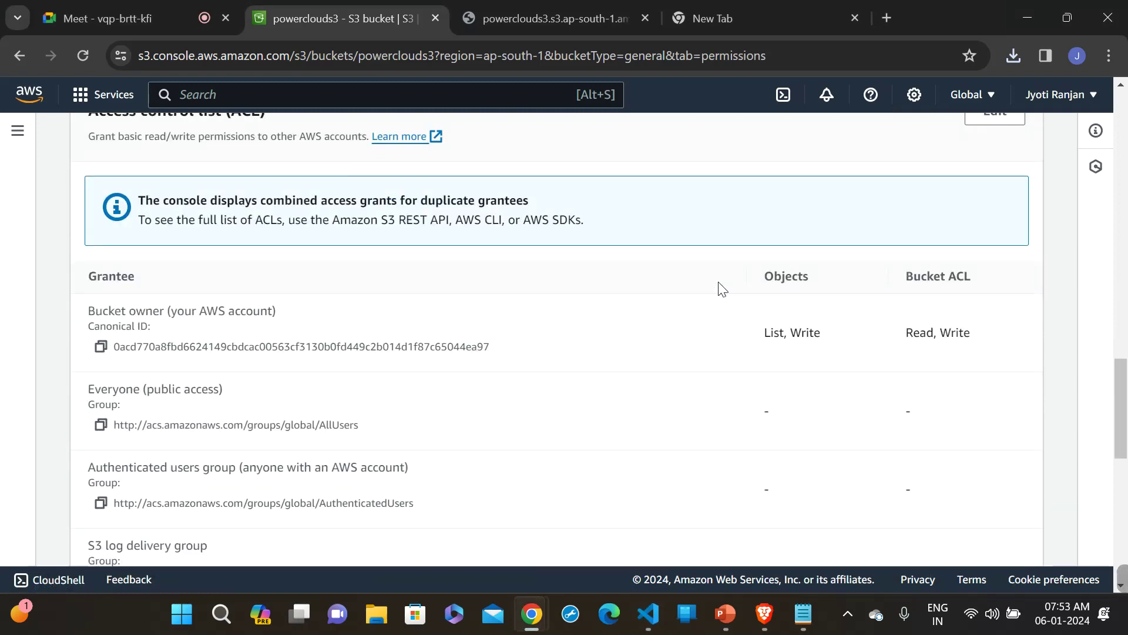
pyautogui.scroll(-2, 722, 288)
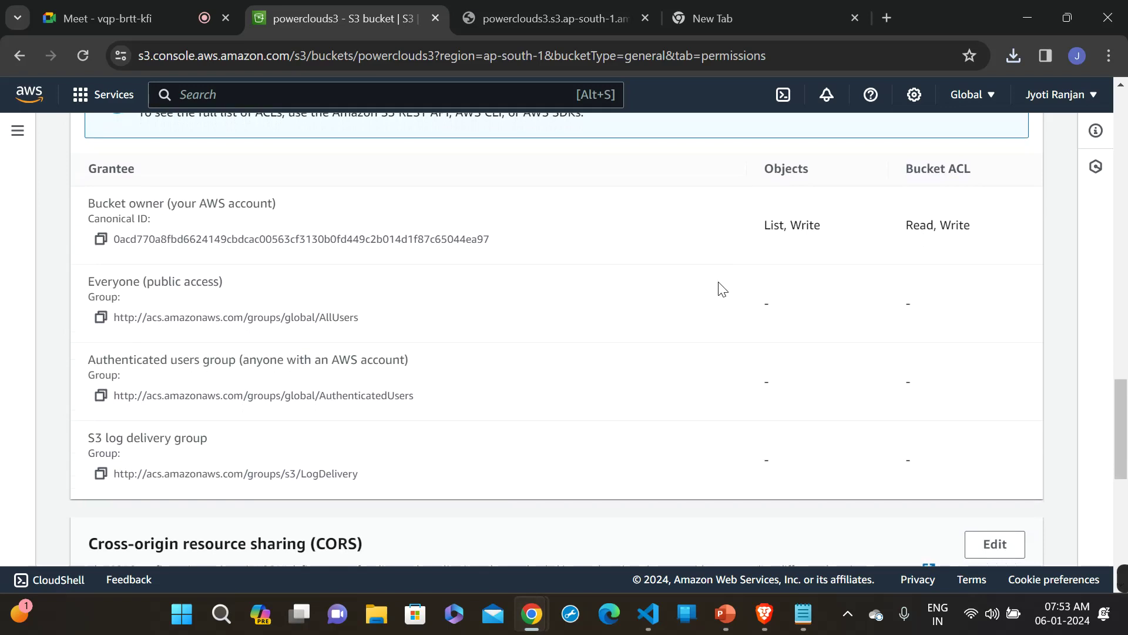
pyautogui.scroll(-3, 722, 288)
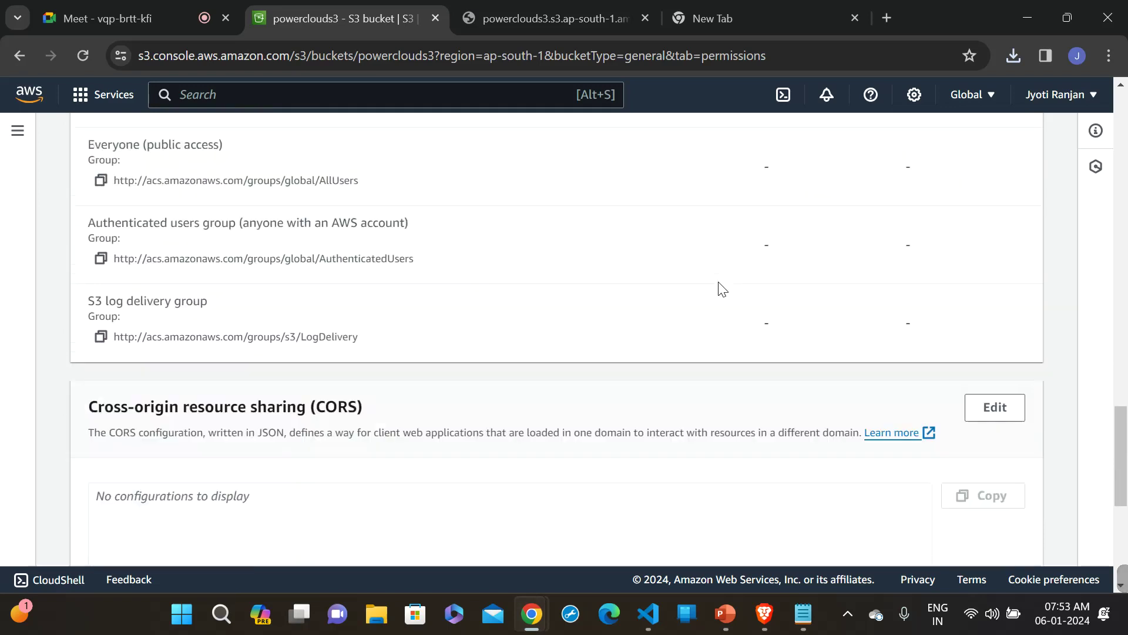
pyautogui.scroll(-1, 722, 288)
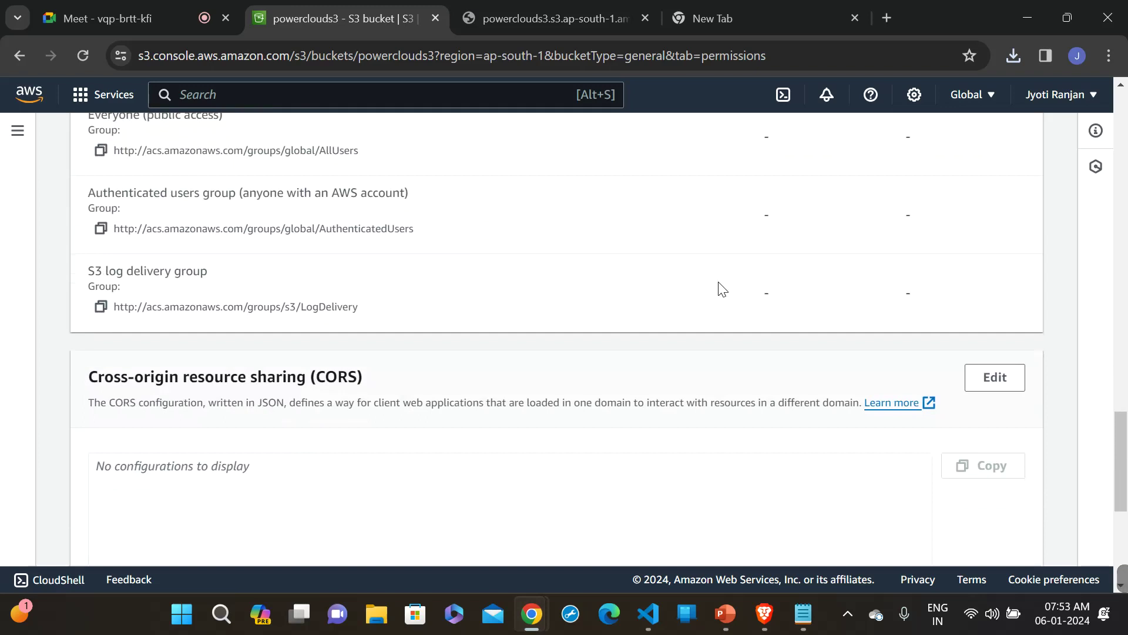
pyautogui.scroll(-2, 722, 288)
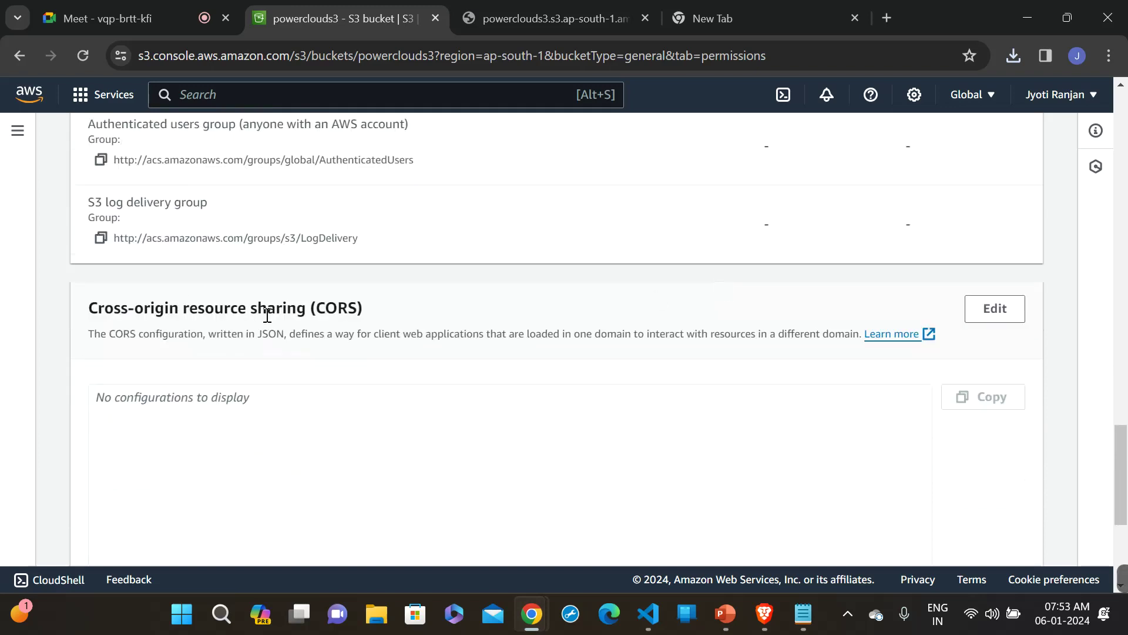
pyautogui.moveTo(165, 315); pyautogui.dragTo(289, 316)
pyautogui.click(289, 316)
pyautogui.scroll(-5, 416, 317)
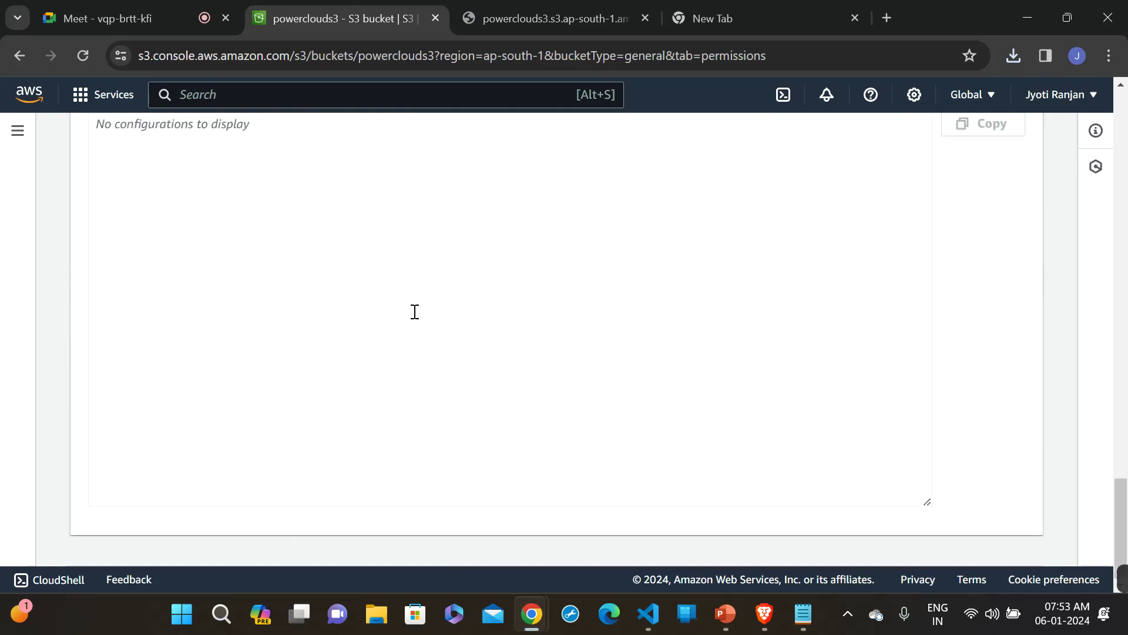
pyautogui.scroll(15, 415, 312)
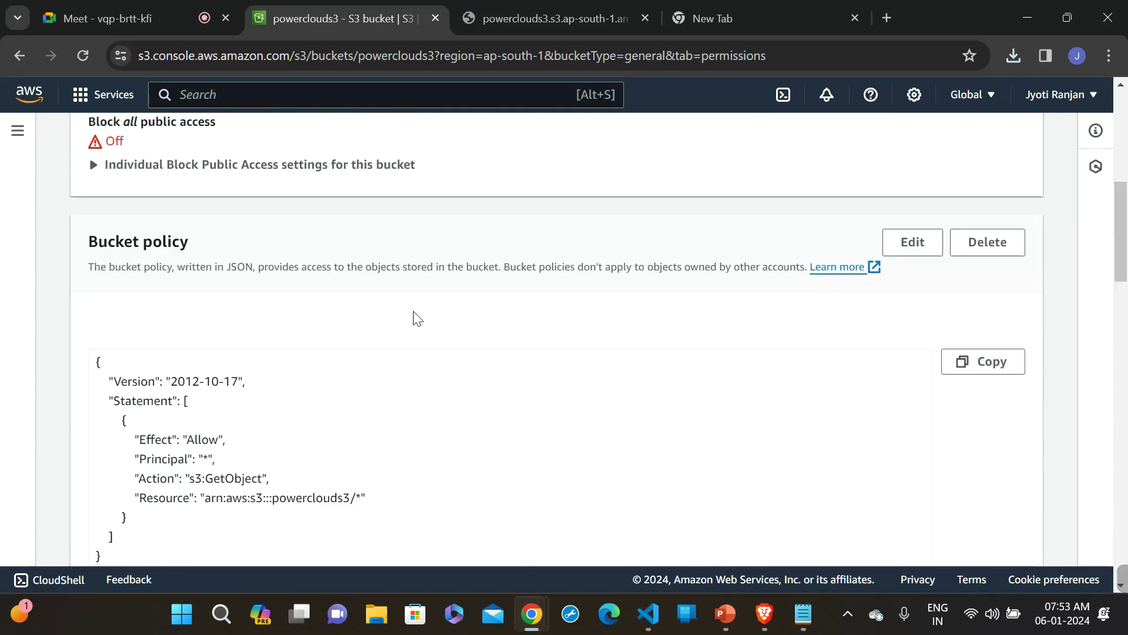
# - Examine the metrics of powerclouds3, covering bucket size, object count, storage class analysis and replication metrics
pyautogui.scroll(8, 415, 318)
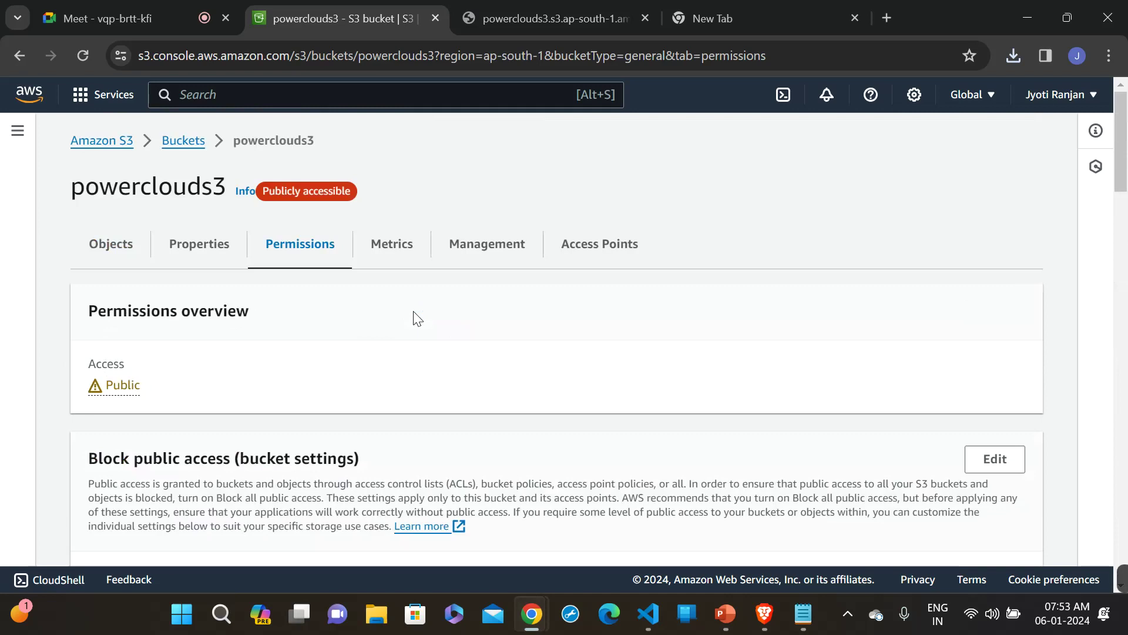
pyautogui.click(392, 261)
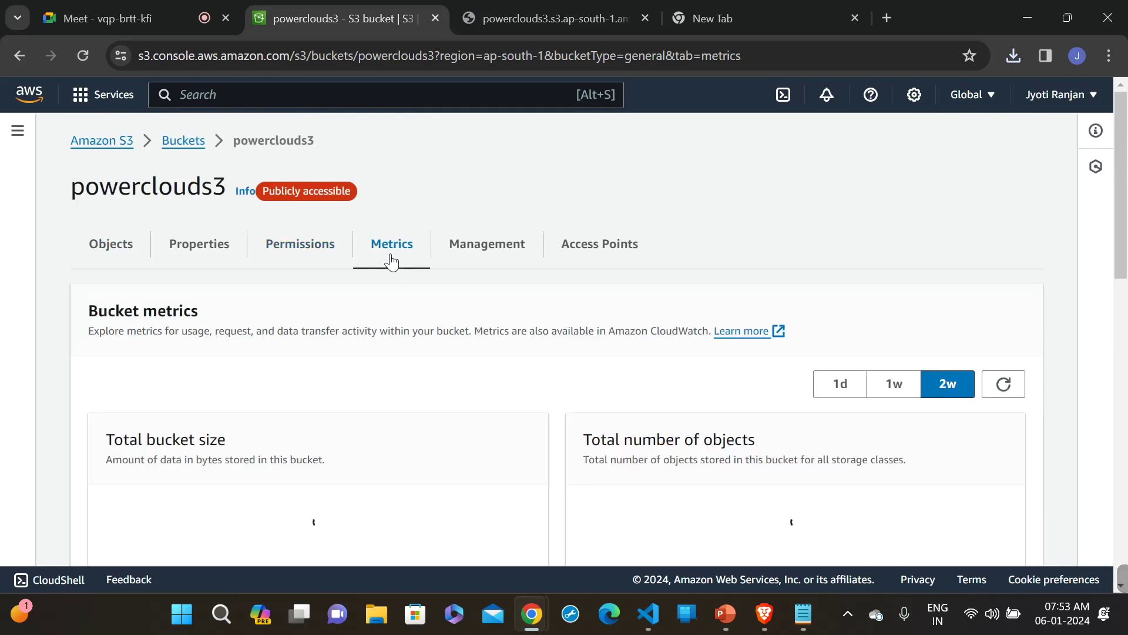
pyautogui.scroll(-6, 595, 288)
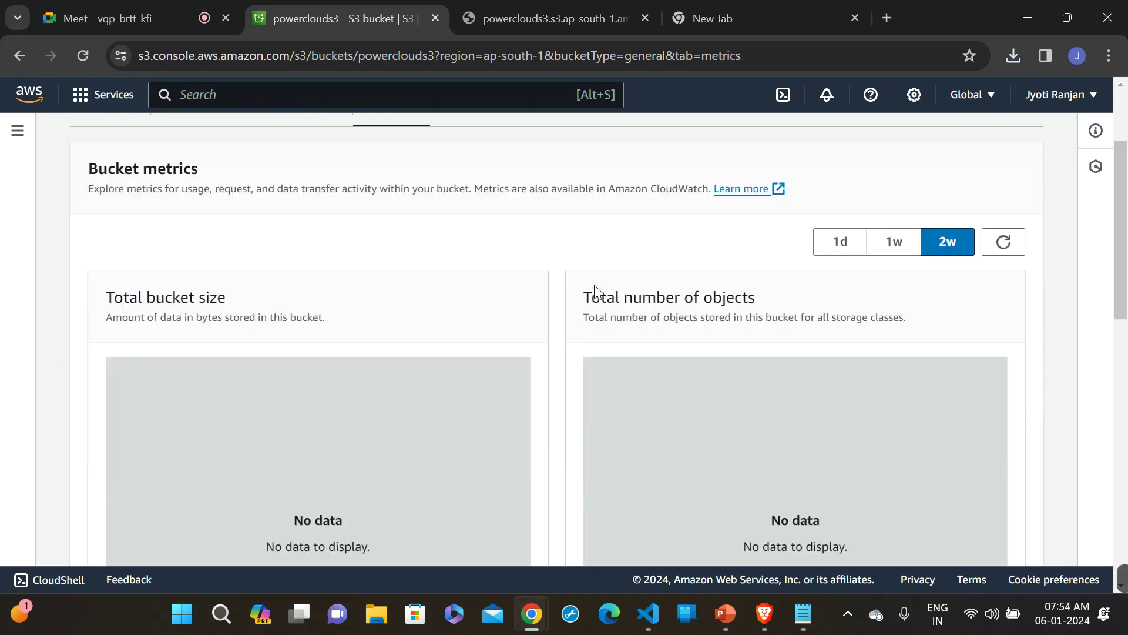
pyautogui.scroll(-8, 595, 284)
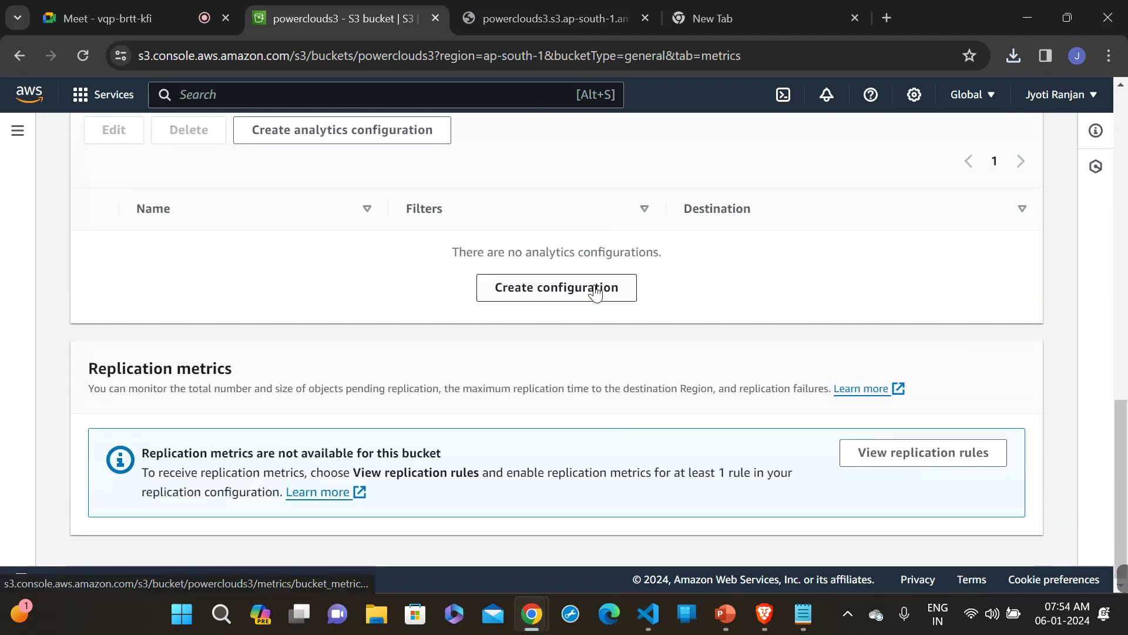
pyautogui.scroll(14, 594, 285)
# - Open the lifecycle rule creation form for powerclouds3 and review its scope, filter, object size and rule action options
pyautogui.click(485, 248)
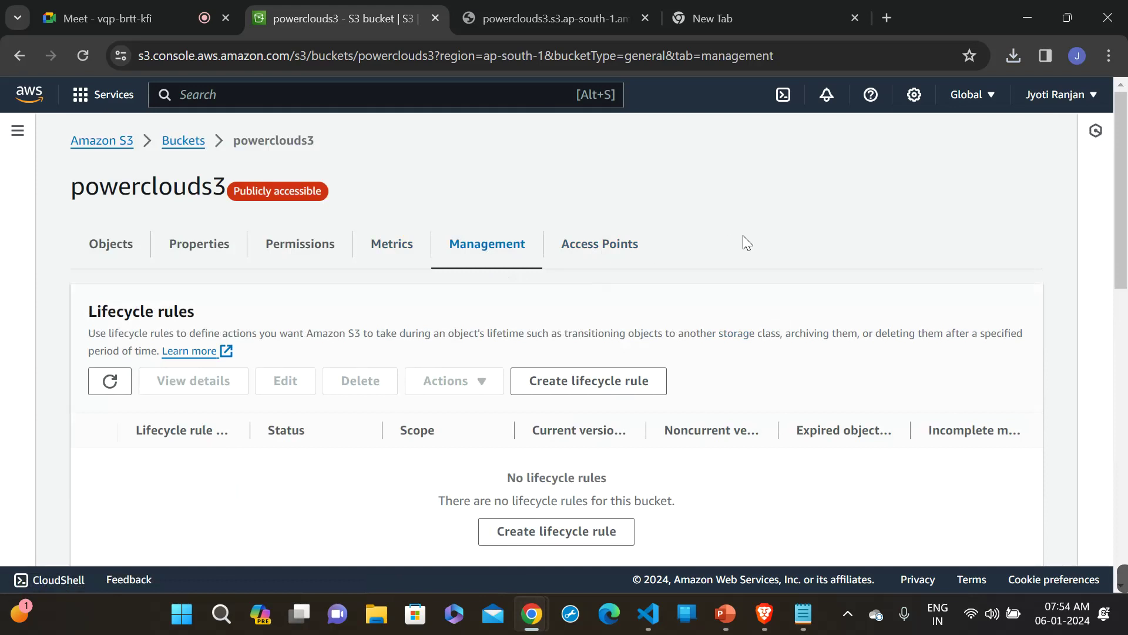
pyautogui.scroll(-2, 743, 235)
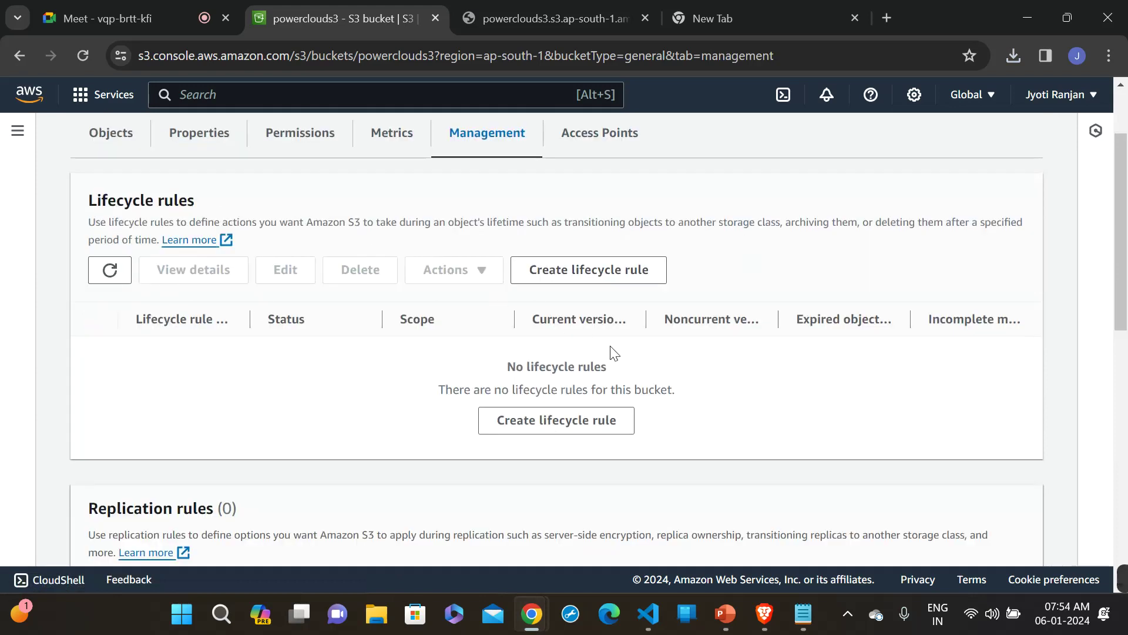
pyautogui.click(578, 271)
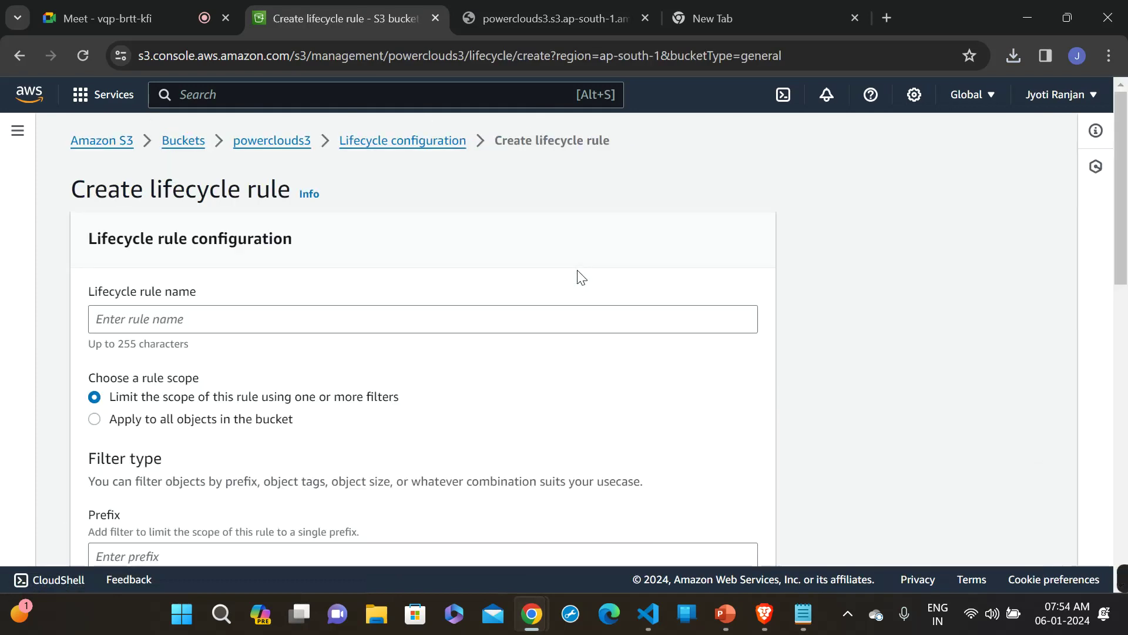
pyautogui.scroll(-1, 579, 272)
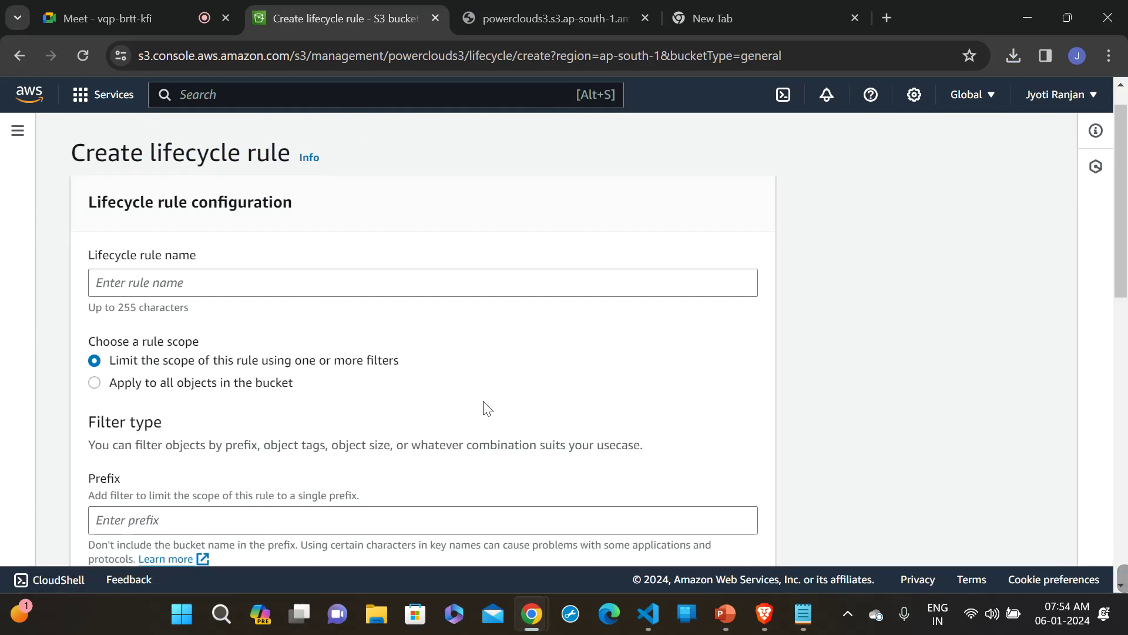
pyautogui.scroll(-4, 487, 408)
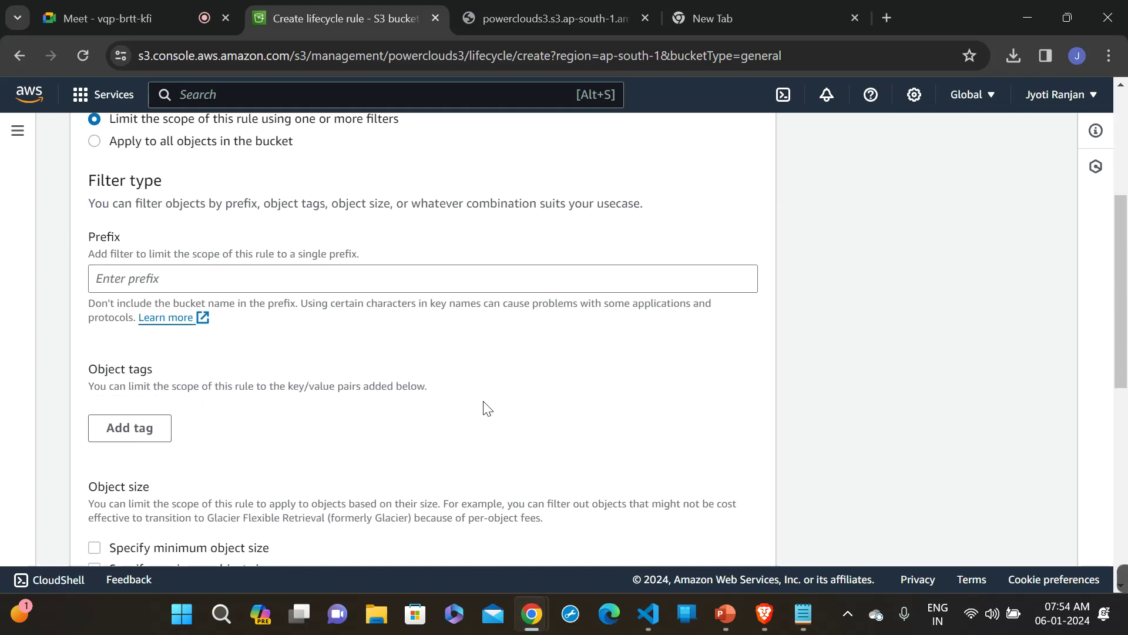
pyautogui.scroll(-4, 487, 409)
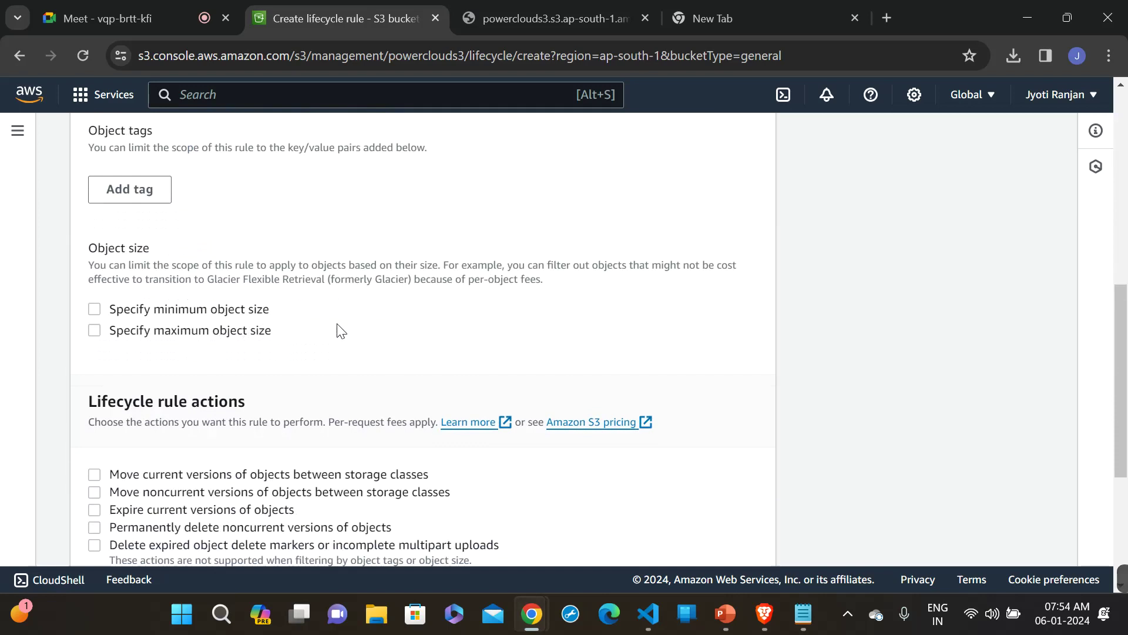
pyautogui.scroll(-2, 337, 329)
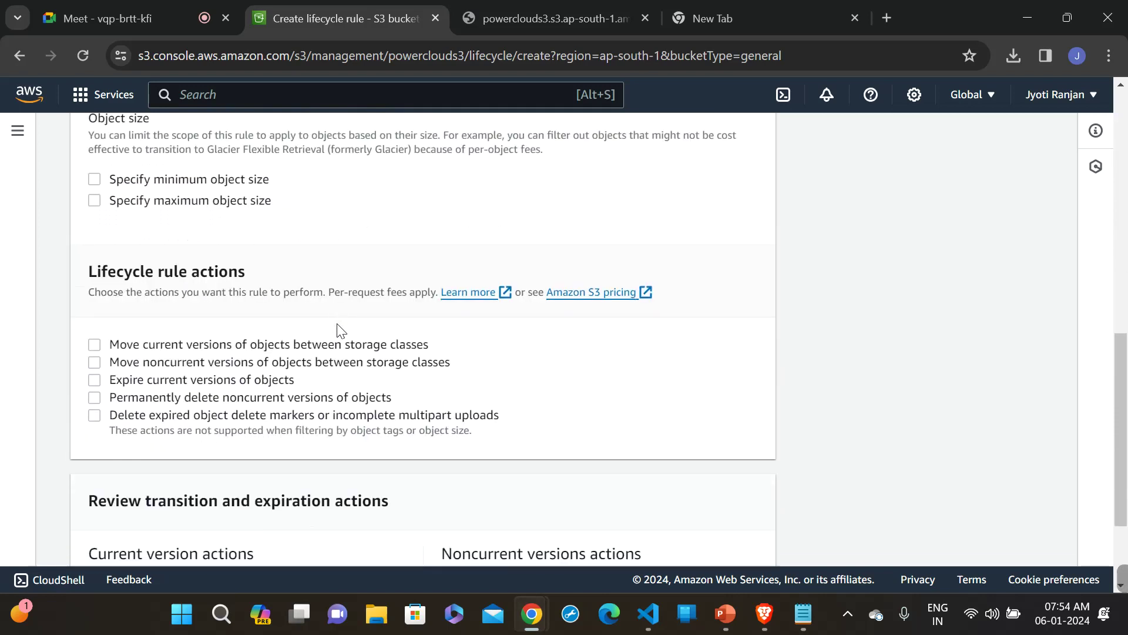
# - Enable moving current versions of objects between storage classes and review the storage class choices, keeping Standard-IA
pyautogui.click(95, 345)
pyautogui.scroll(-5, 404, 346)
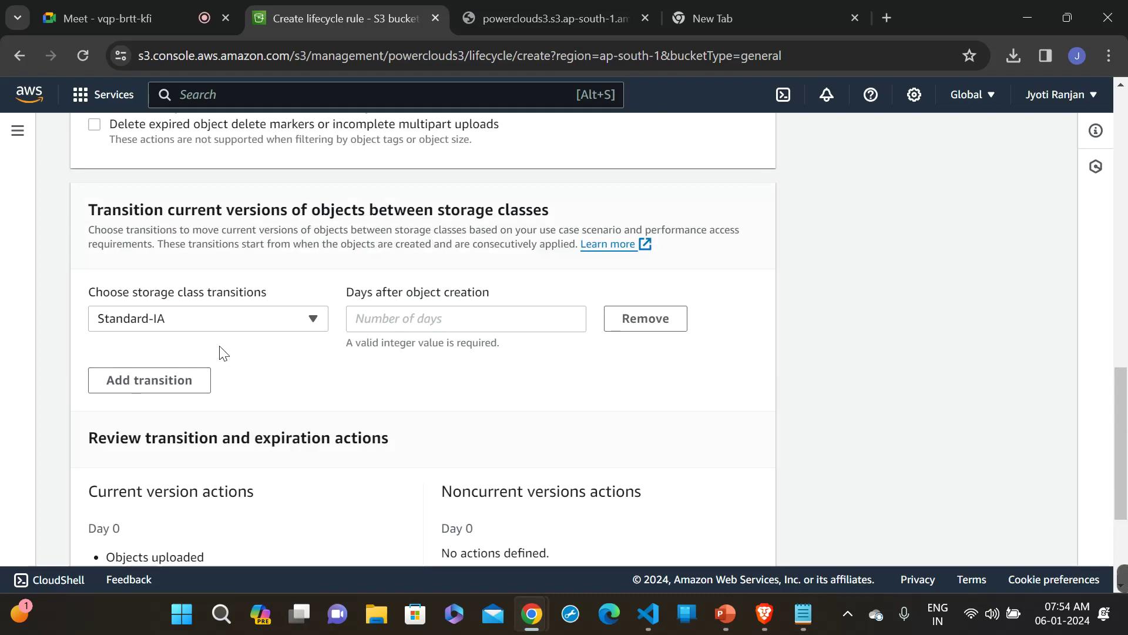
pyautogui.click(287, 319)
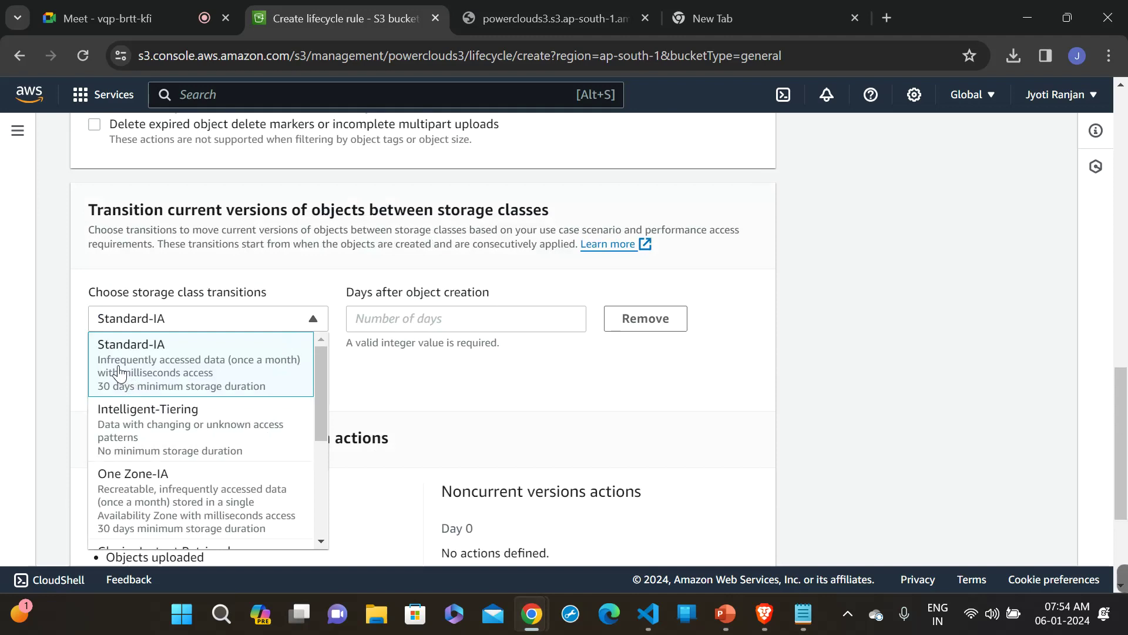
pyautogui.click(348, 273)
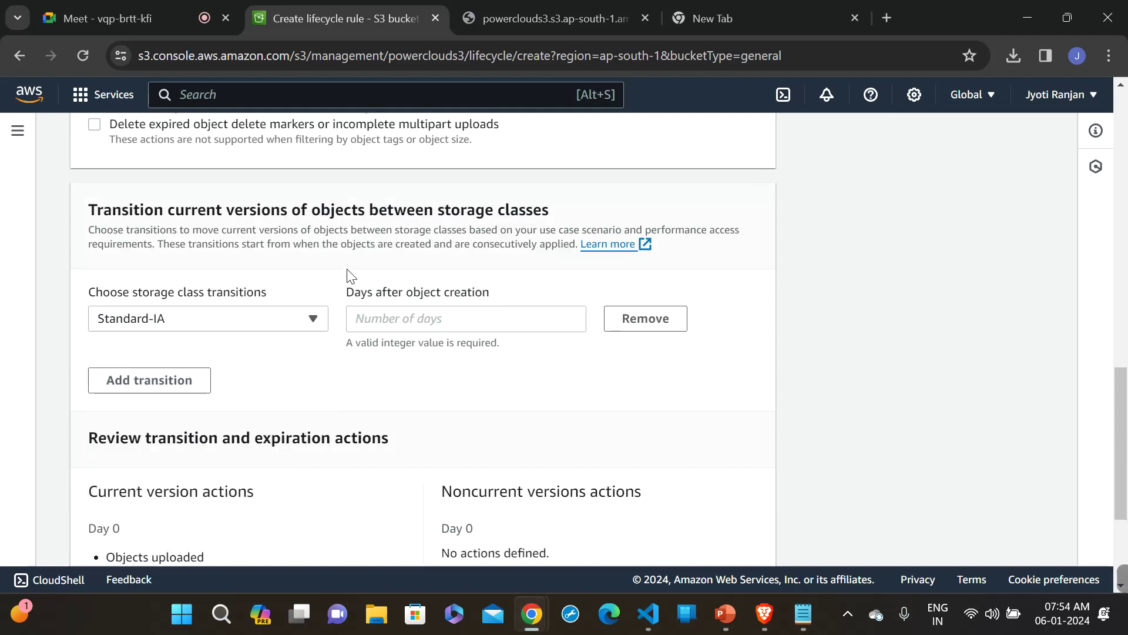
pyautogui.click(255, 327)
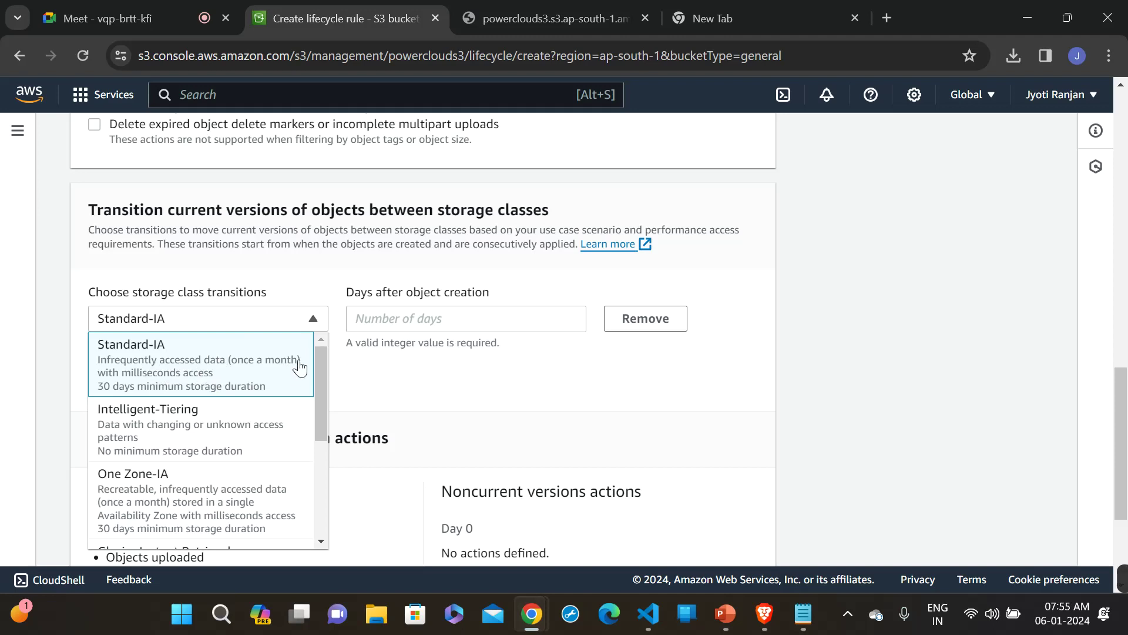
pyautogui.click(400, 319)
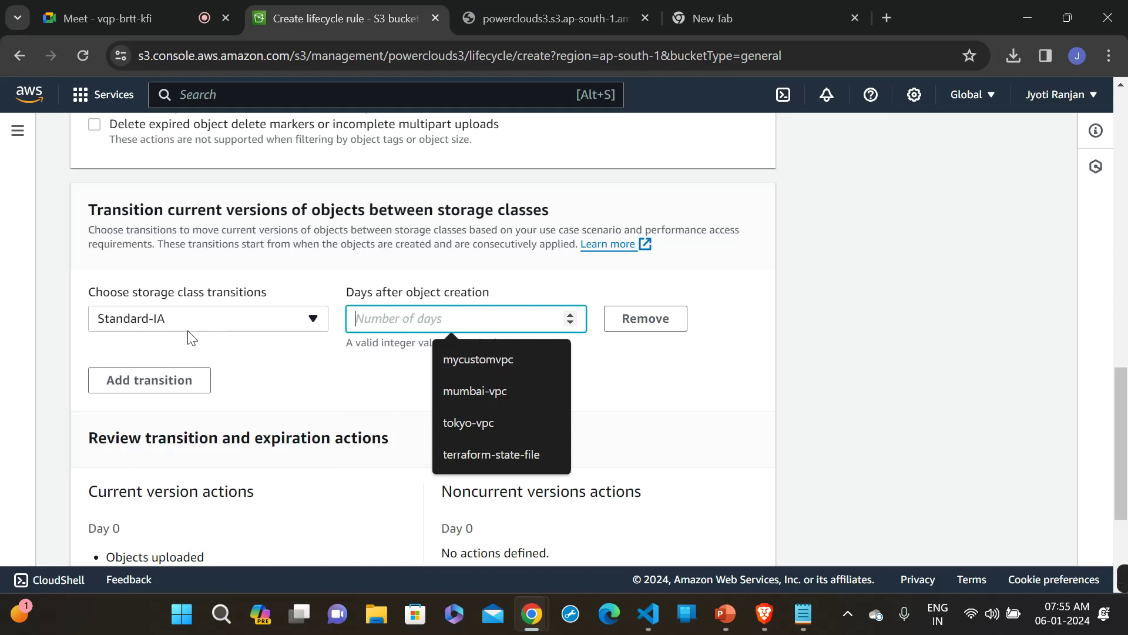
pyautogui.click(896, 216)
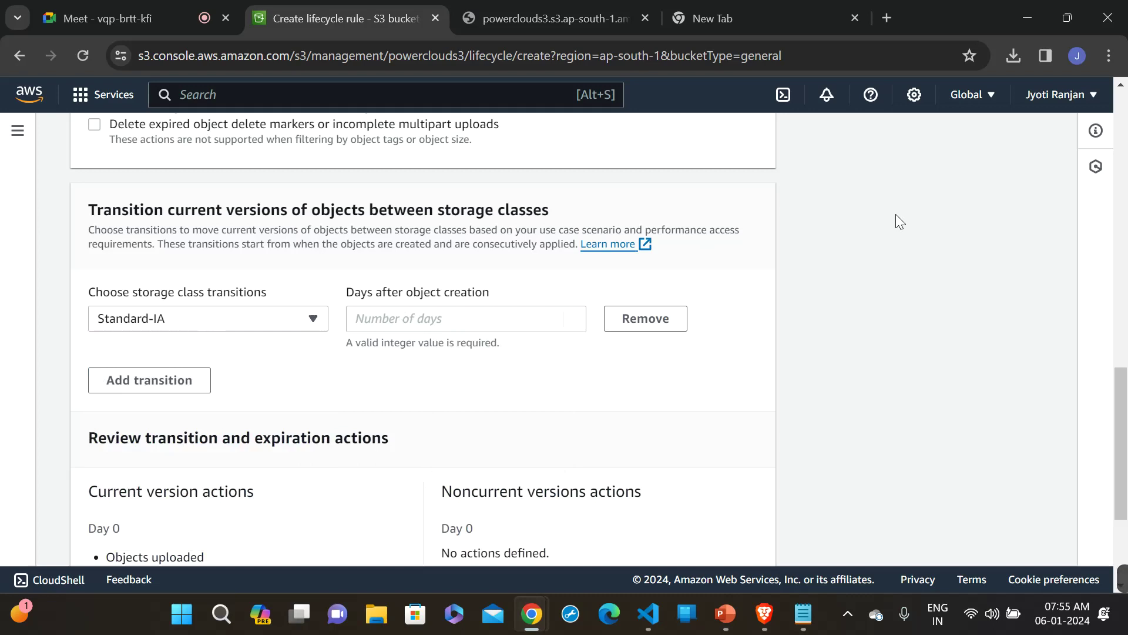
# - Set the Standard-IA transition to 30 days after object creation, review the transition timeline, and cancel the lifecycle rule
pyautogui.click(426, 318)
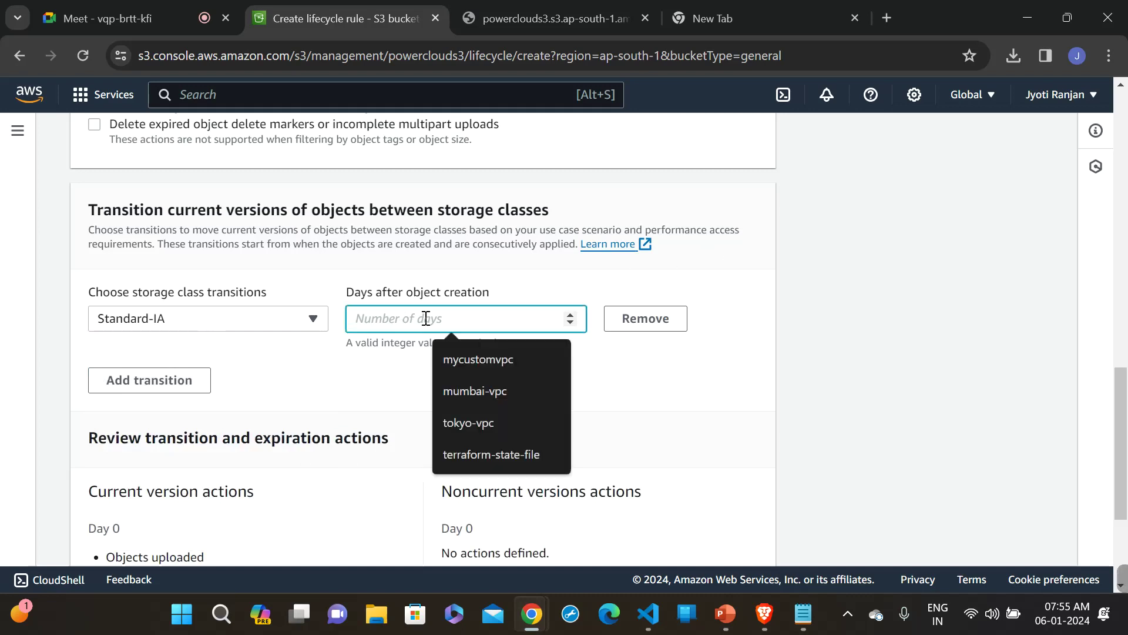
pyautogui.write('30')
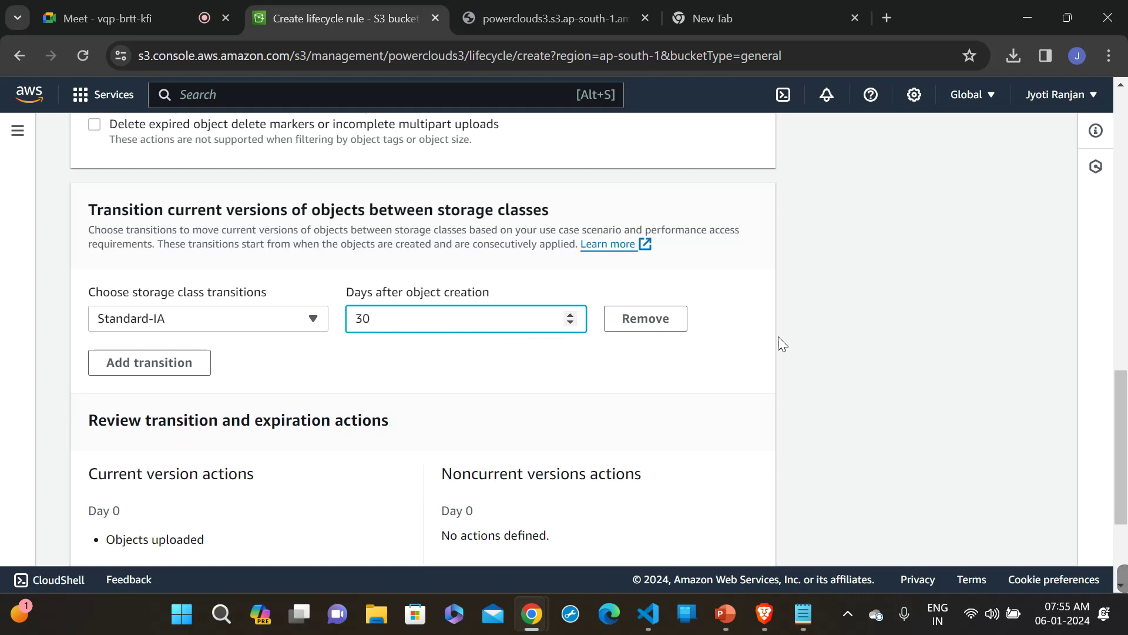
pyautogui.scroll(-1, 778, 337)
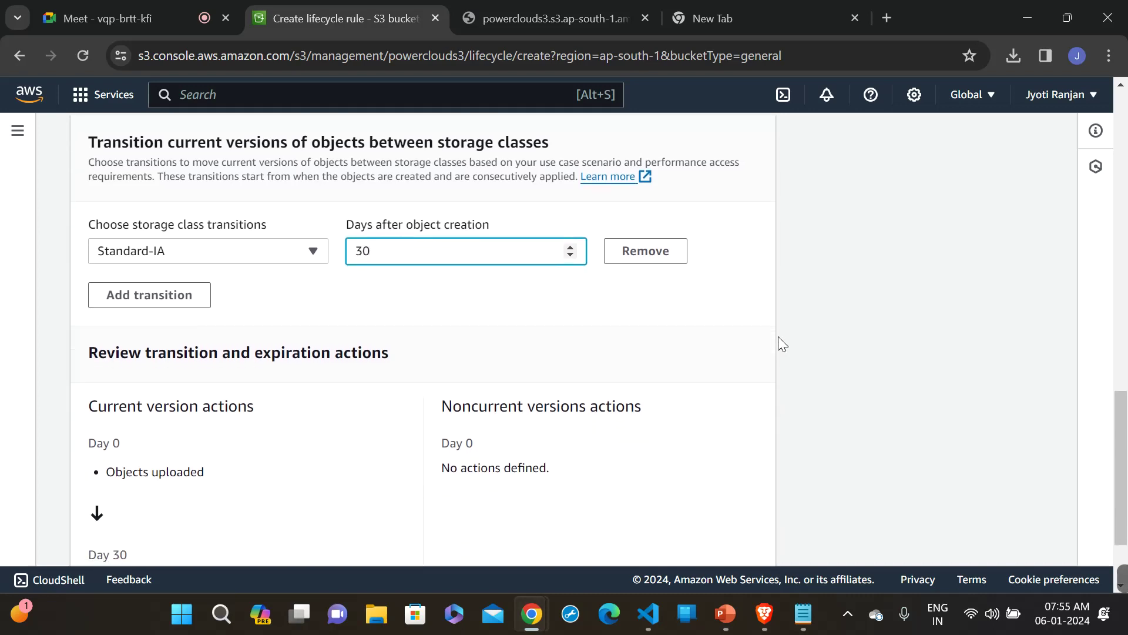
pyautogui.scroll(-2, 778, 336)
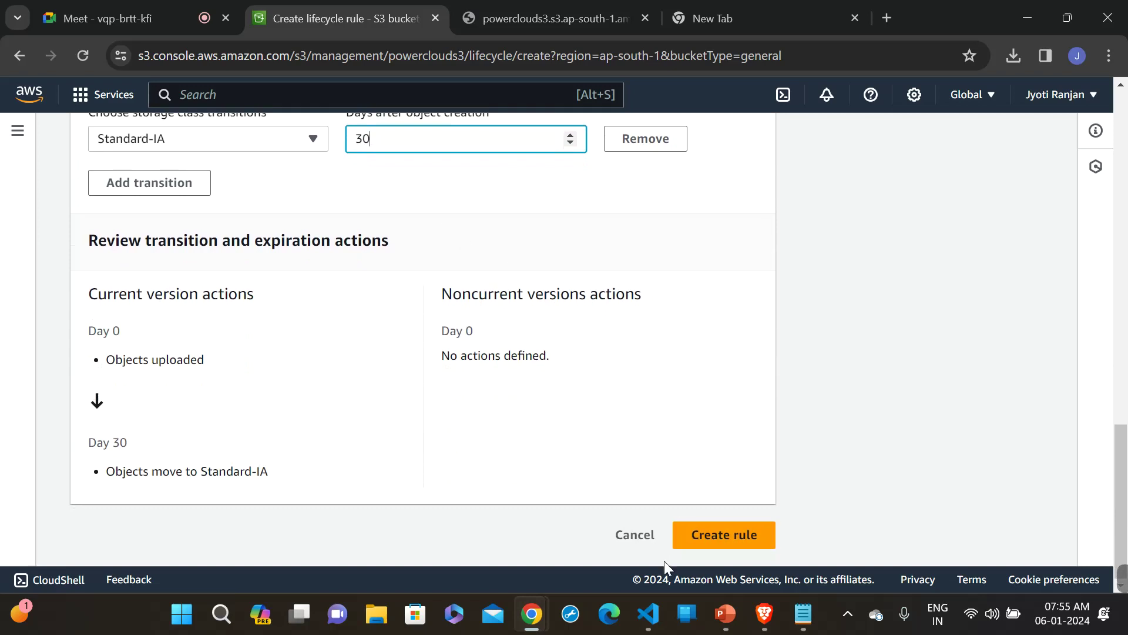
pyautogui.click(631, 543)
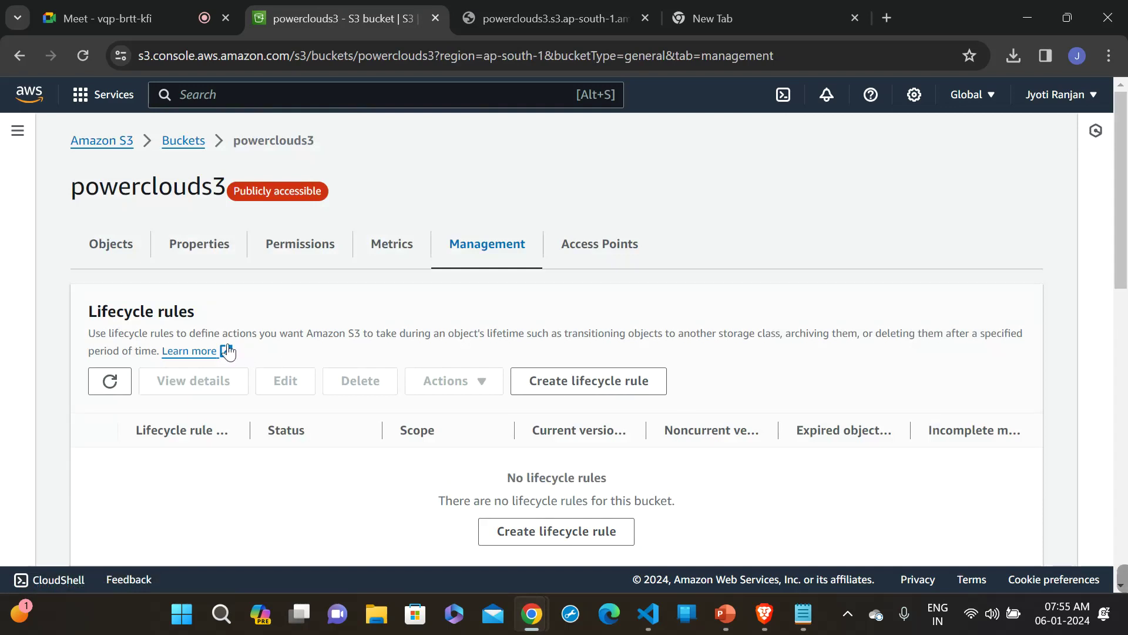
# - Examine the replication rules and inventory configurations in the management settings of powerclouds3
pyautogui.scroll(-5, 443, 290)
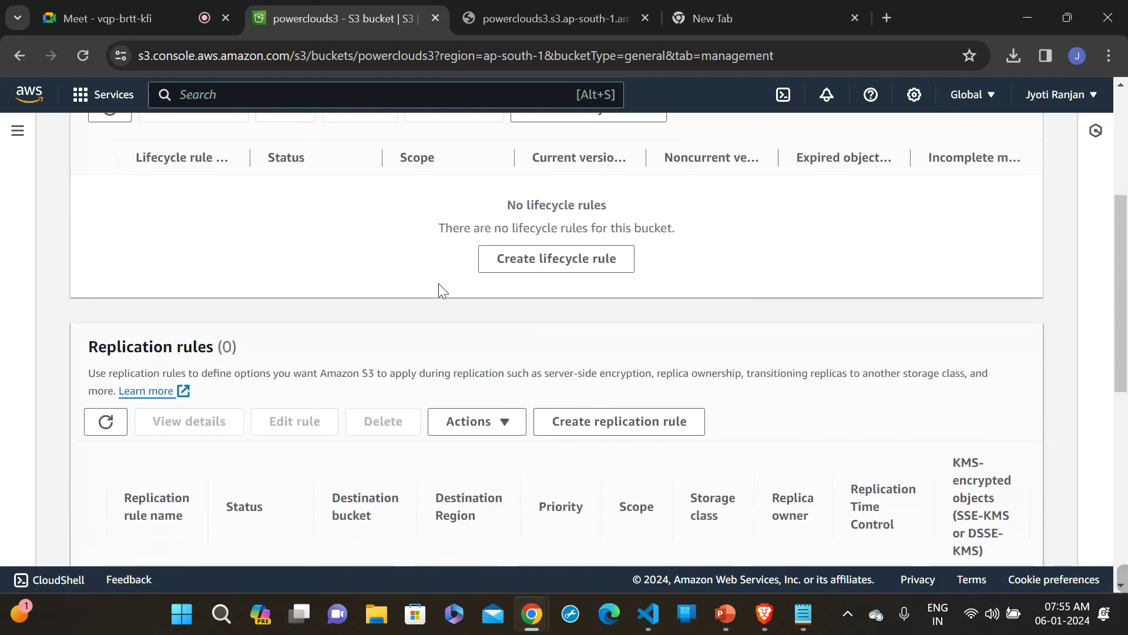
pyautogui.scroll(-2, 439, 283)
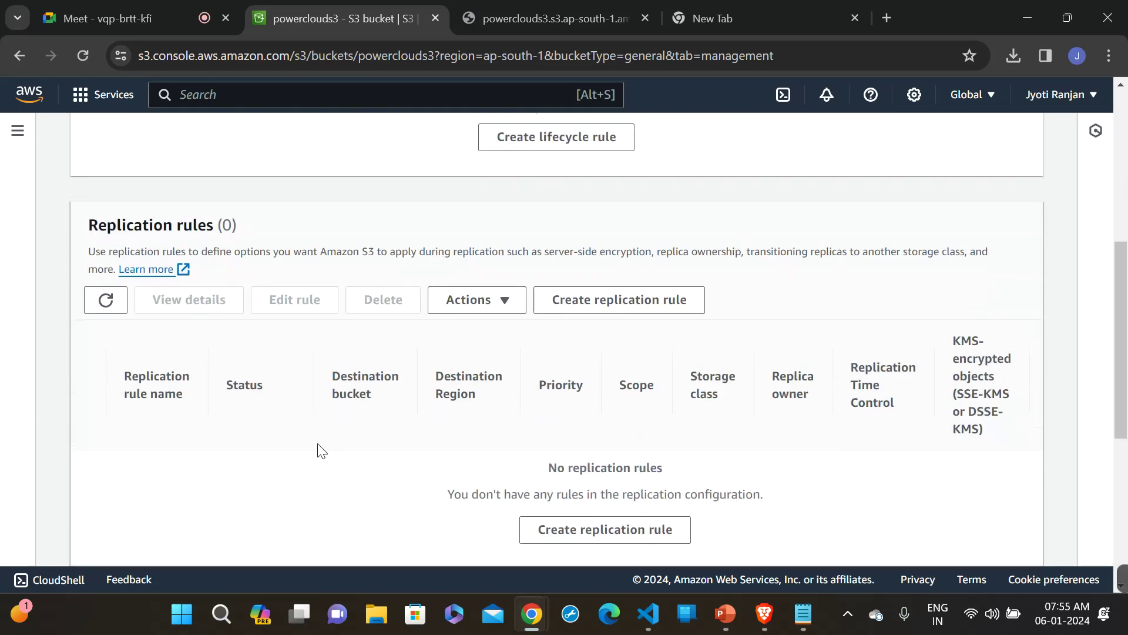
pyautogui.scroll(-1, 320, 449)
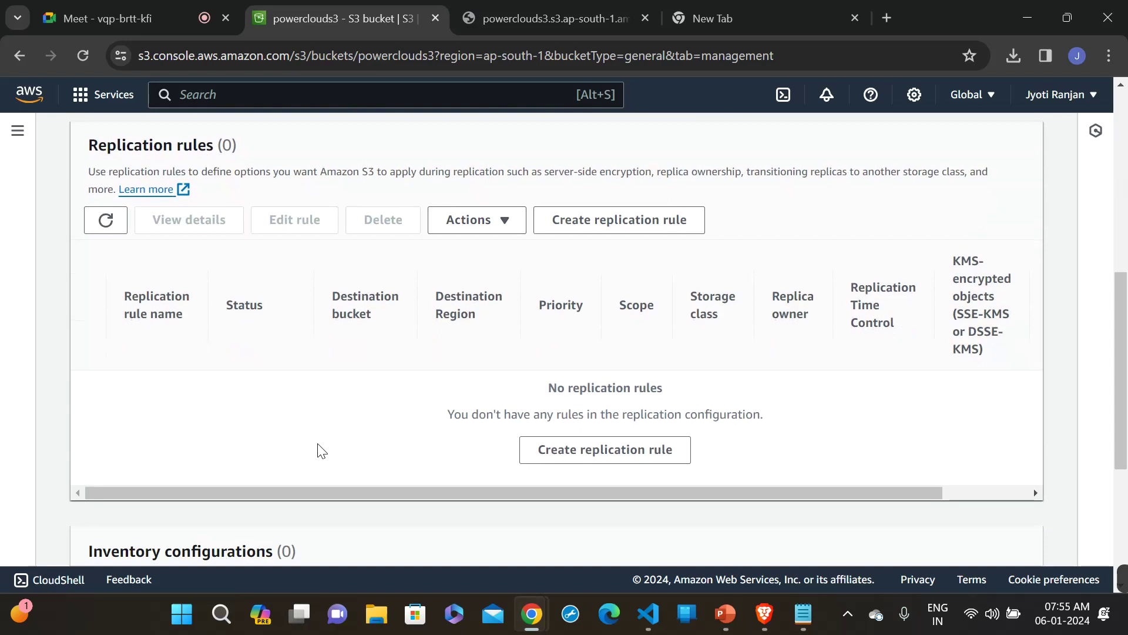
pyautogui.scroll(-1, 320, 449)
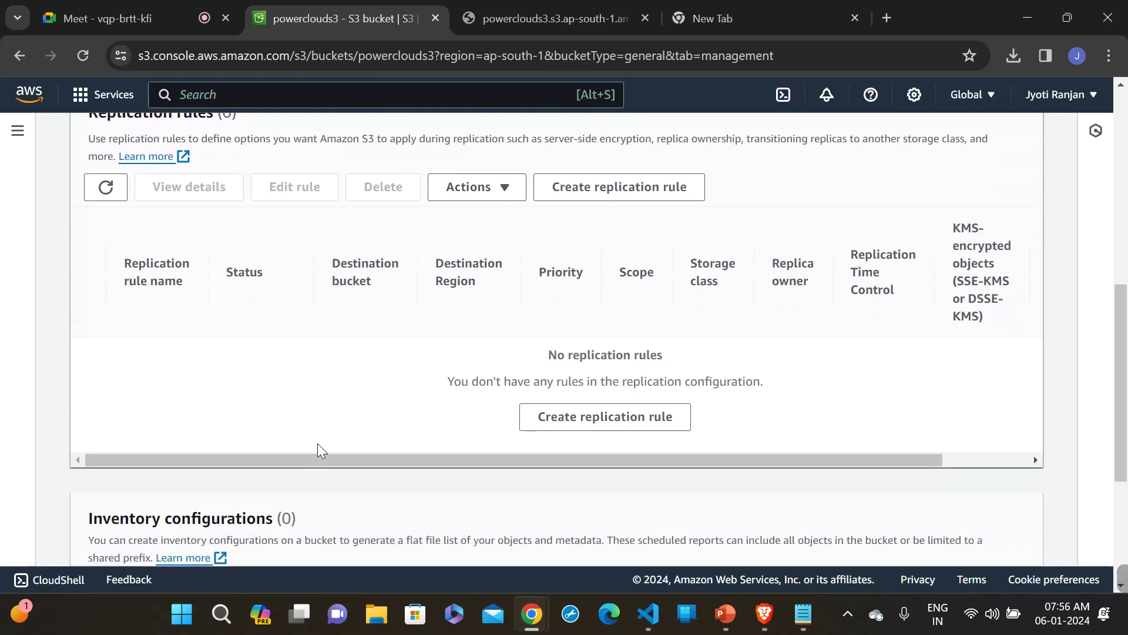
pyautogui.scroll(-2, 320, 449)
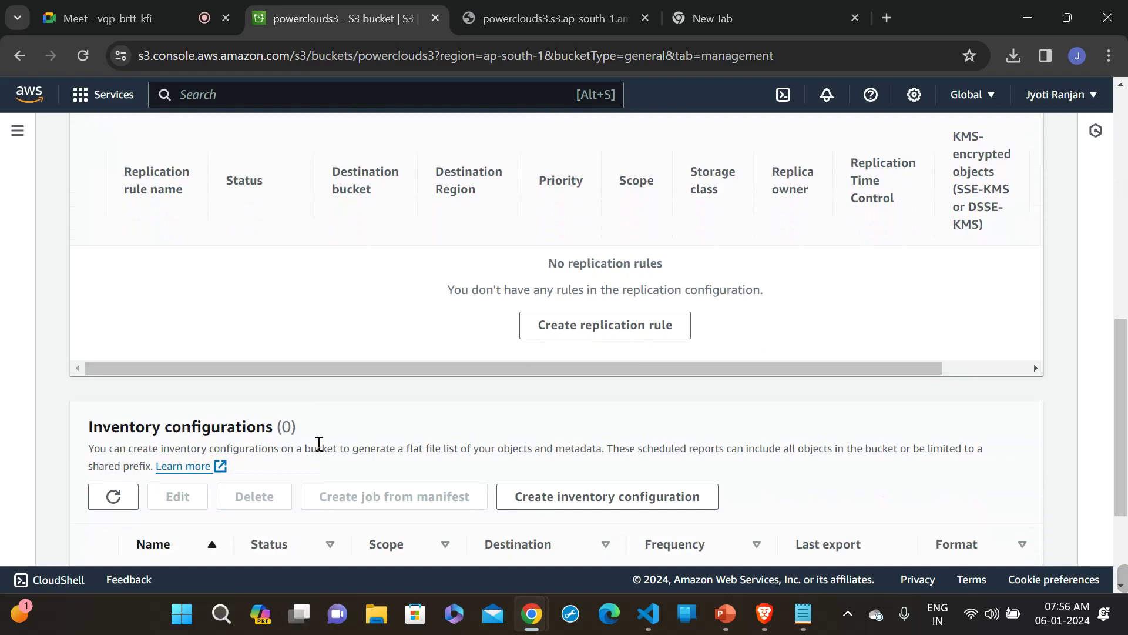
pyautogui.scroll(2, 319, 444)
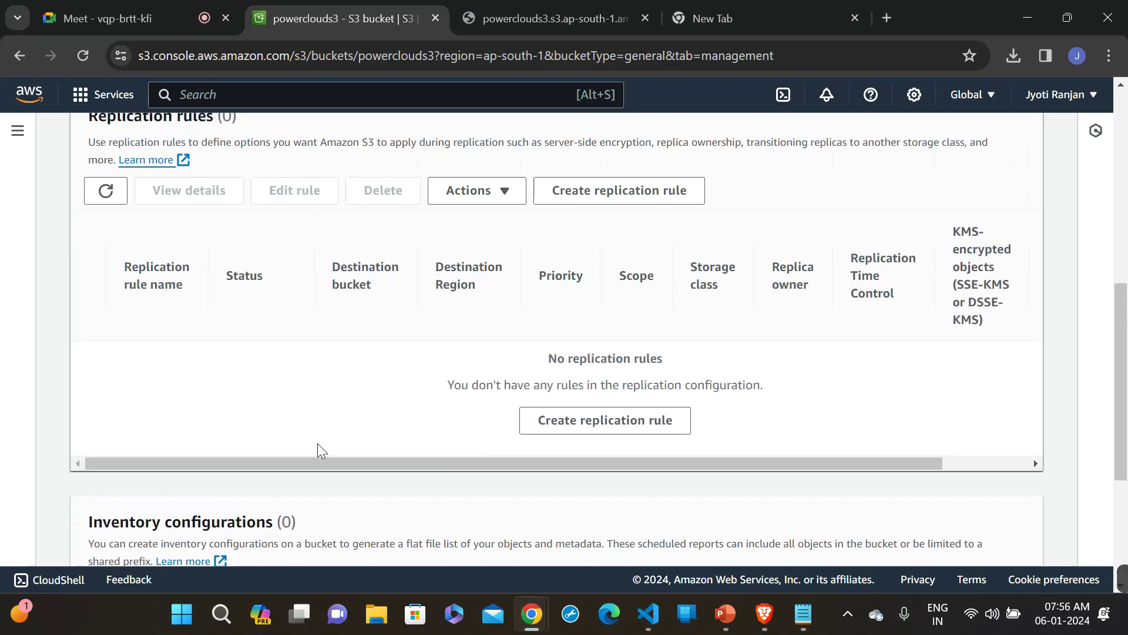
pyautogui.scroll(1, 318, 444)
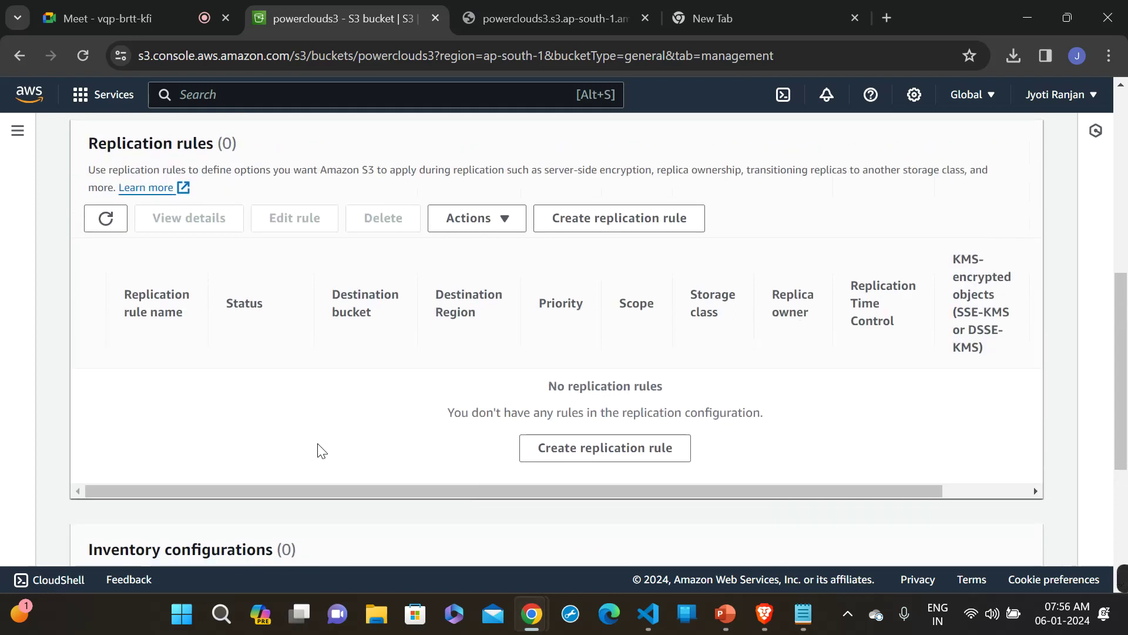
pyautogui.scroll(-5, 318, 446)
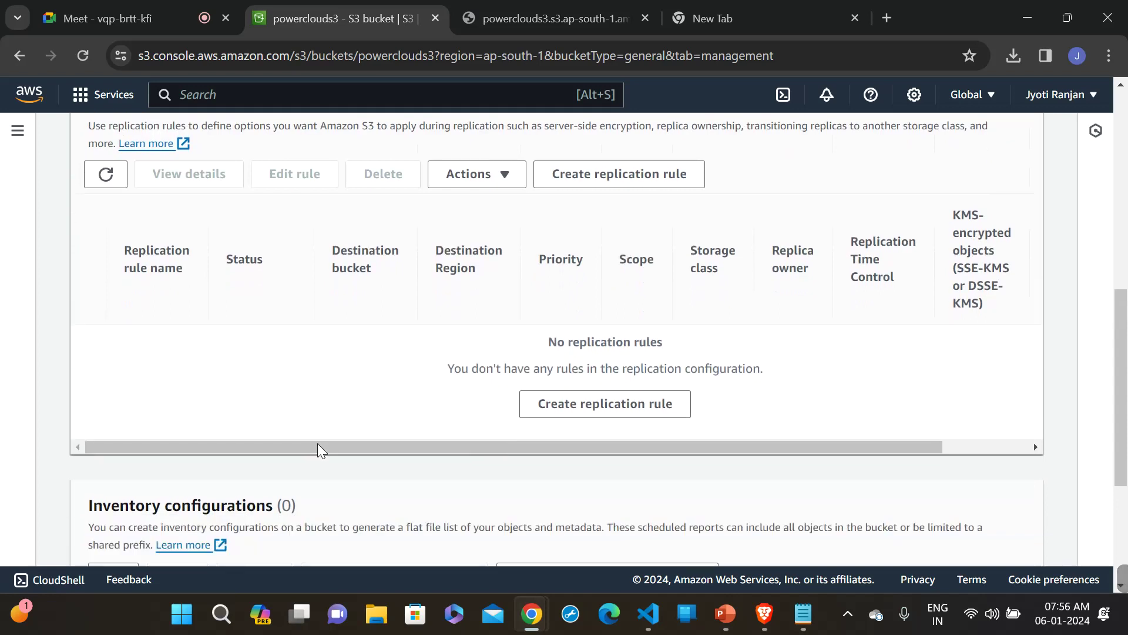
pyautogui.scroll(-2, 318, 446)
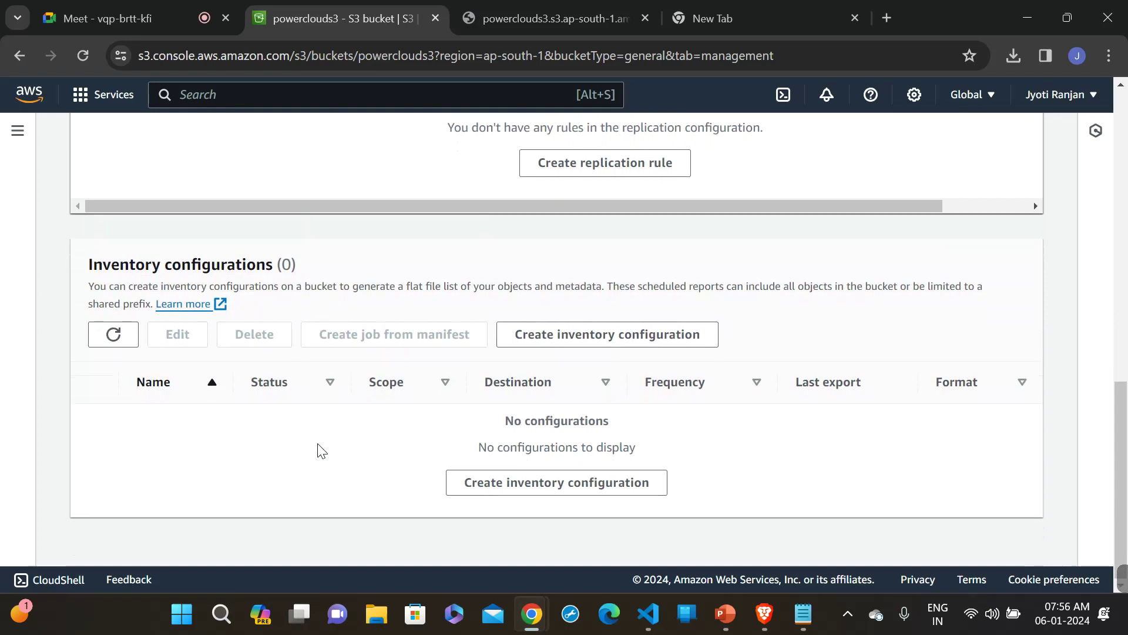
pyautogui.scroll(10, 319, 451)
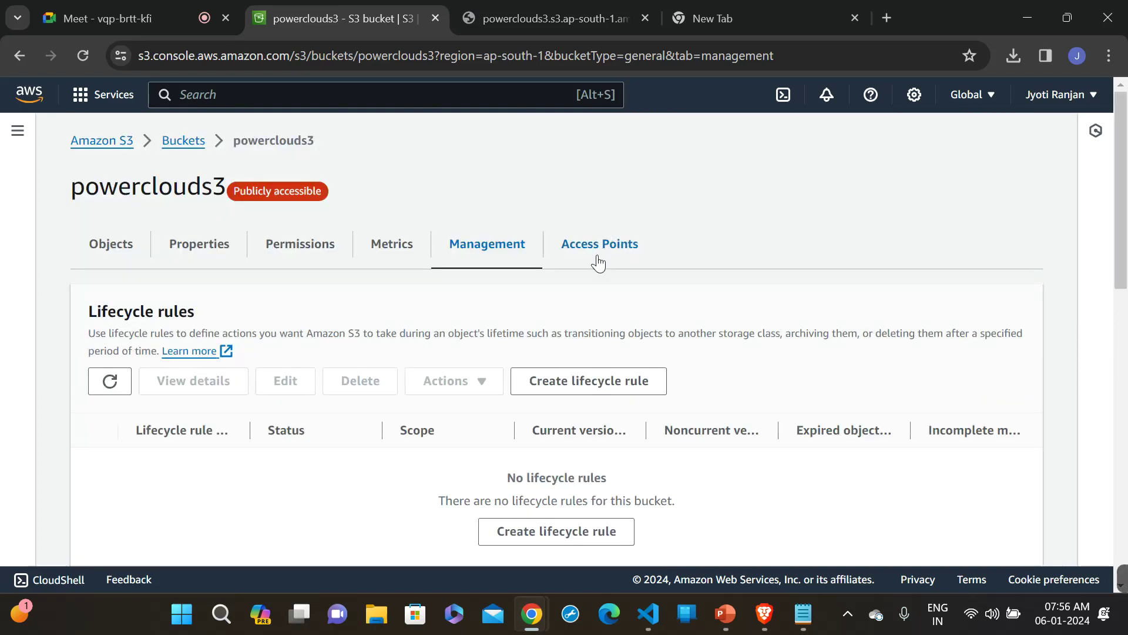
# - View the access points section of powerclouds3 and read its description
pyautogui.click(598, 262)
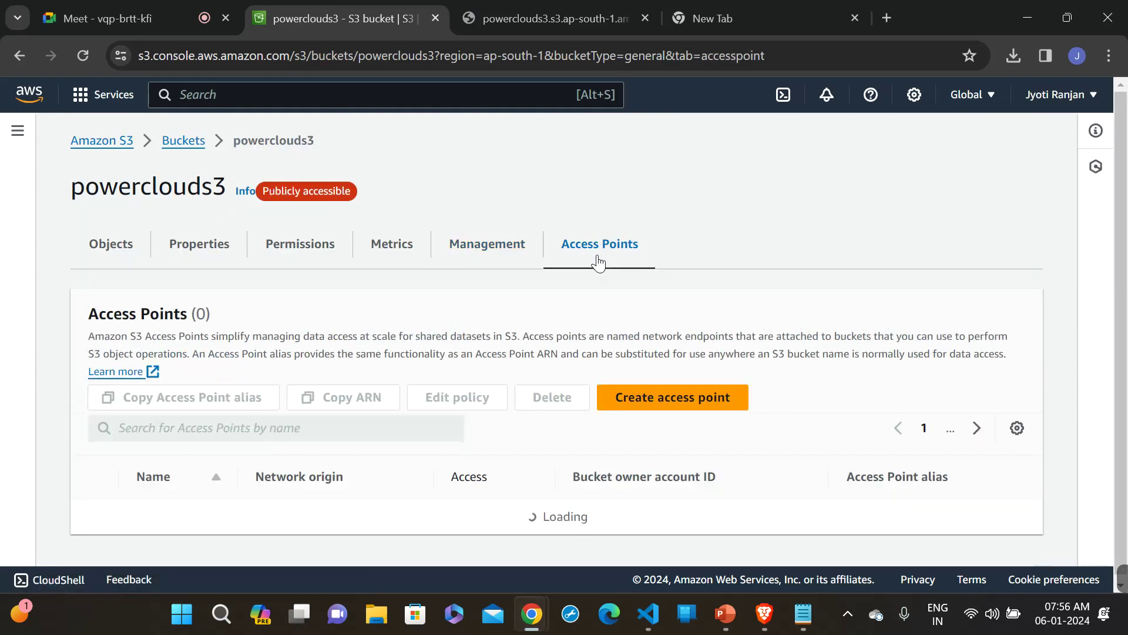
pyautogui.scroll(-1, 599, 262)
pyautogui.scroll(-1, 600, 262)
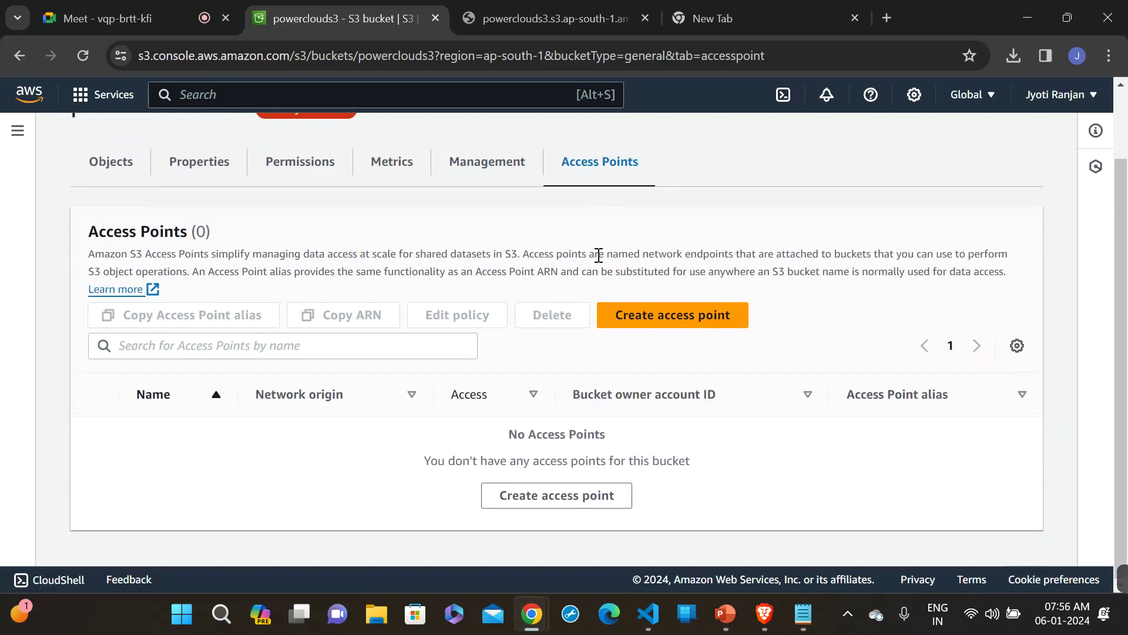
pyautogui.scroll(2, 599, 255)
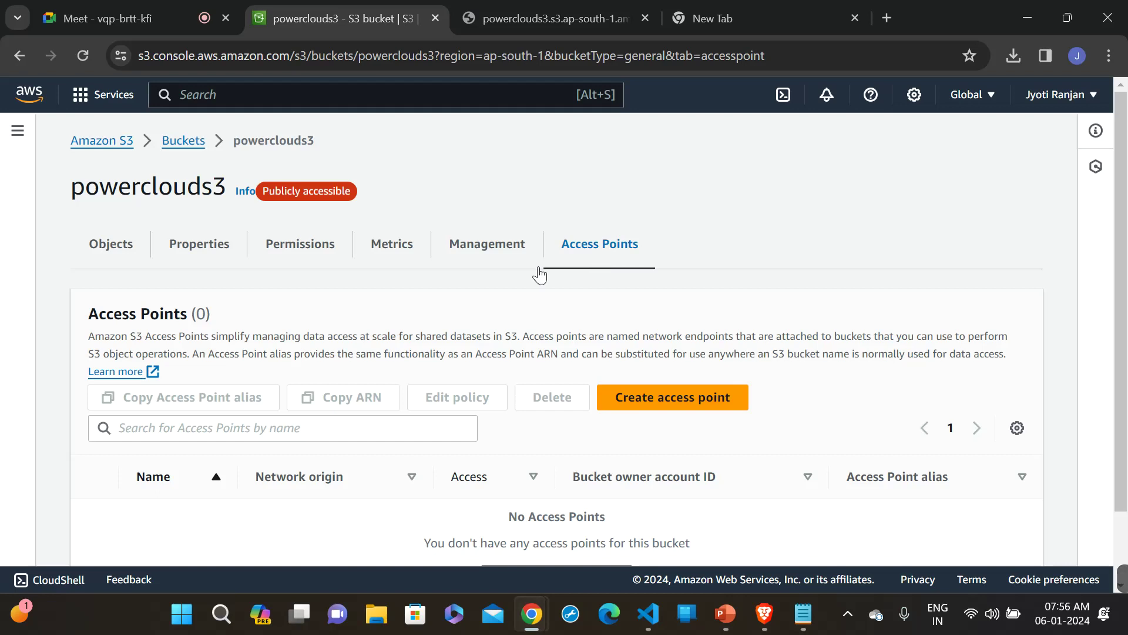
# - Examine the properties of powerclouds3, from the bucket overview through encryption and event notifications to transfer acceleration
pyautogui.click(196, 266)
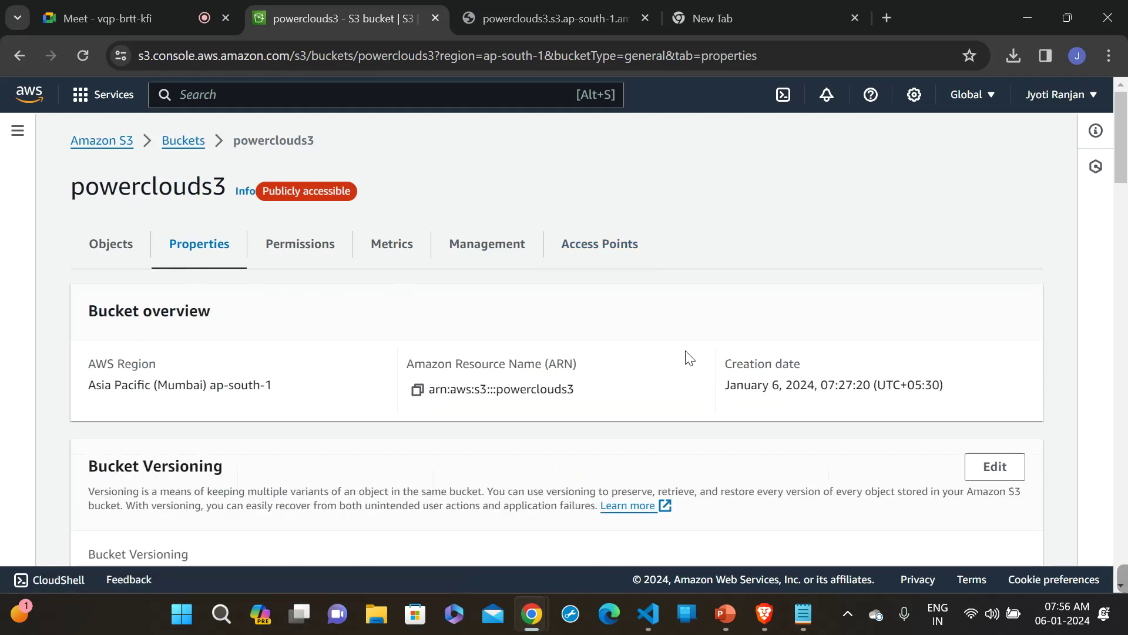
pyautogui.scroll(-4, 689, 357)
pyautogui.scroll(-4, 689, 357)
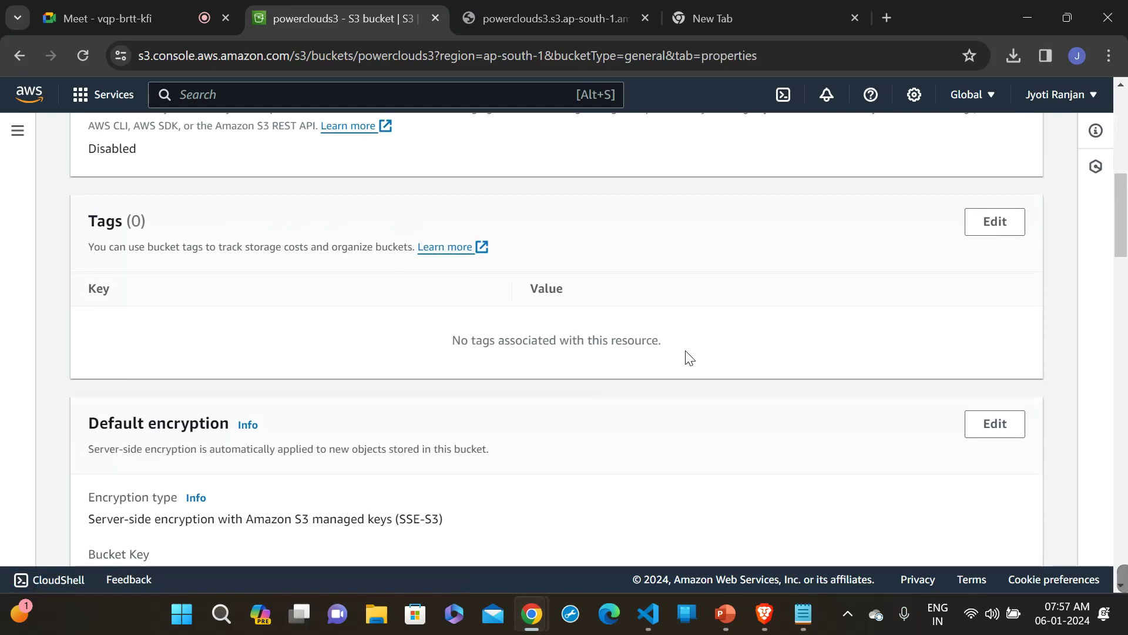
pyautogui.scroll(-2, 689, 356)
pyautogui.scroll(-12, 688, 357)
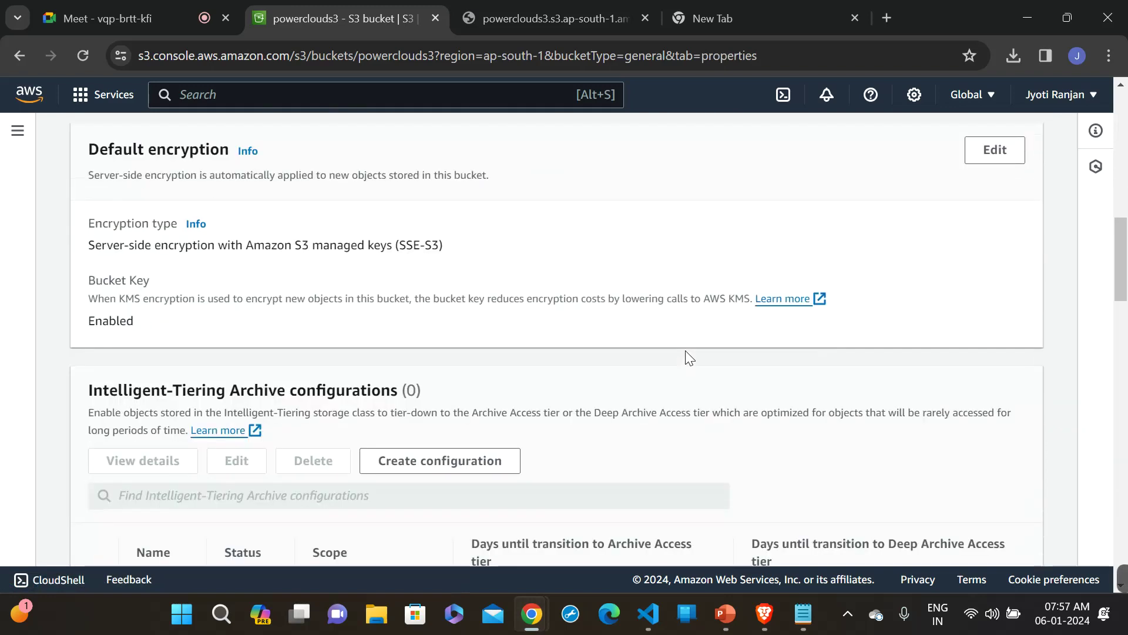
pyautogui.scroll(-3, 689, 357)
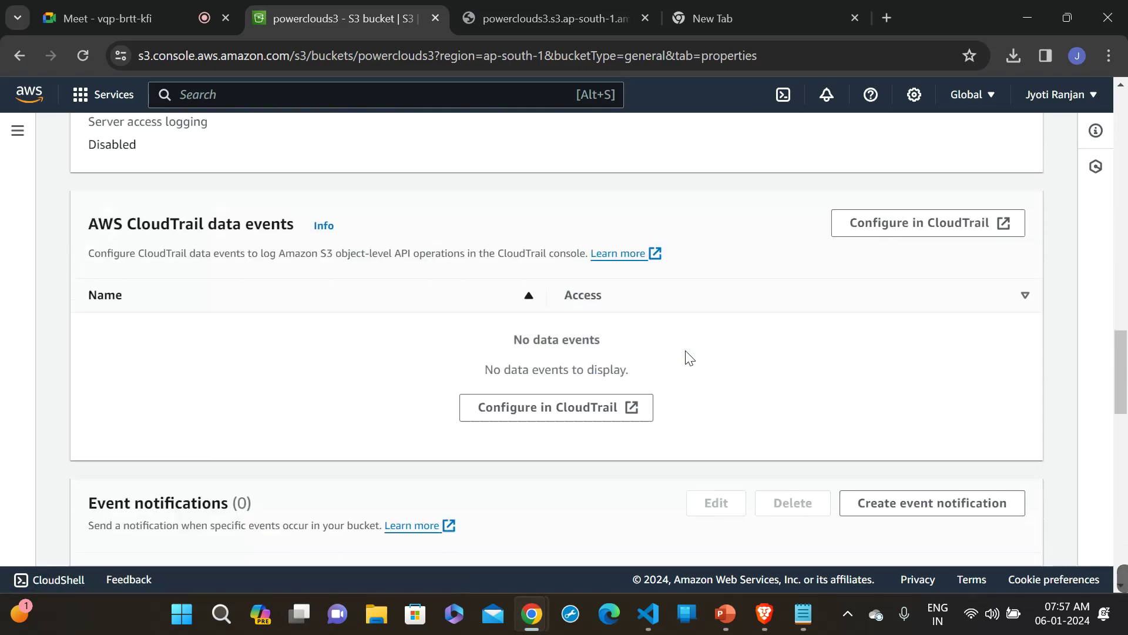
pyautogui.scroll(-4, 689, 356)
pyautogui.scroll(-7, 689, 357)
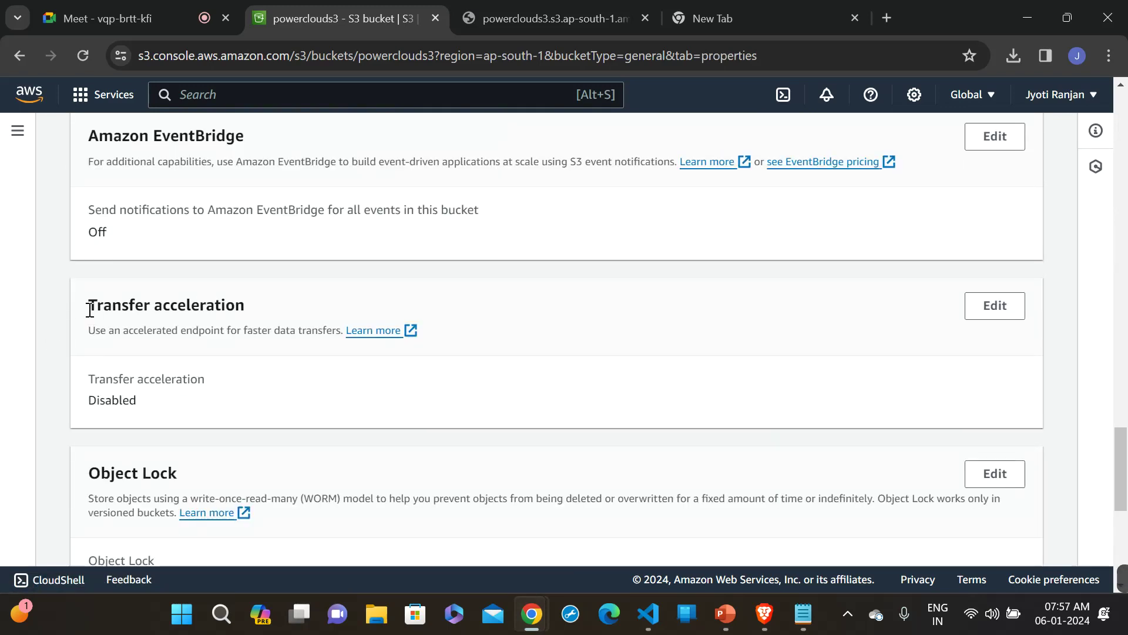
pyautogui.moveTo(90, 309); pyautogui.dragTo(282, 311)
pyautogui.click(282, 311)
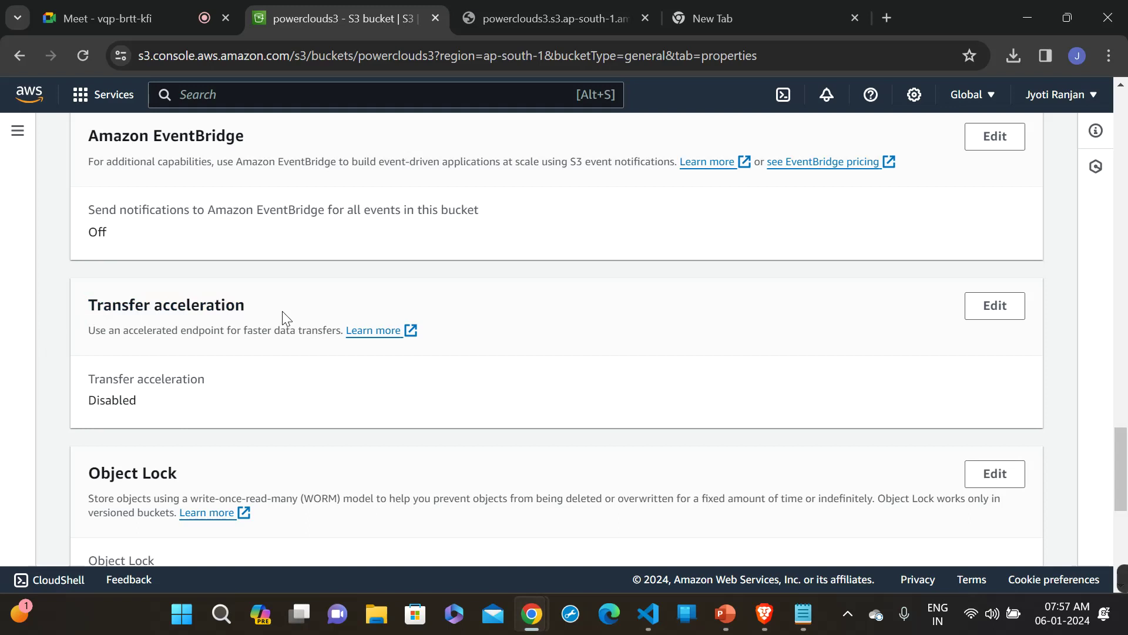
# - Switch to the PowerPoint presentation and display slide 13, "How to upload large file quickly?", on Transfer Acceleration
pyautogui.click(728, 615)
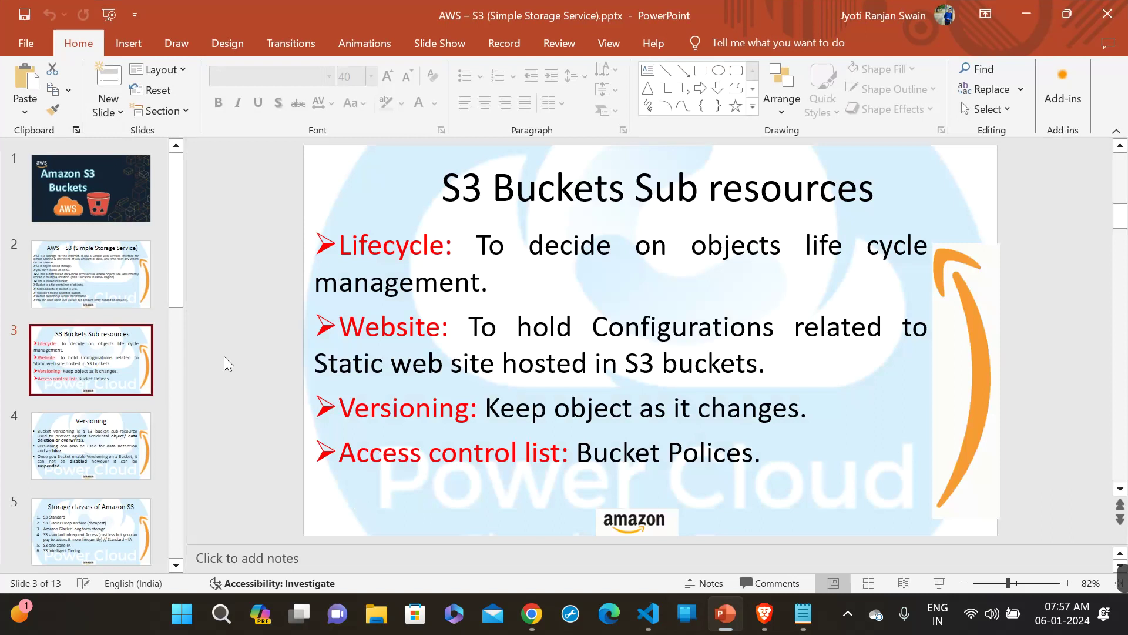
pyautogui.moveTo(184, 288); pyautogui.dragTo(184, 539)
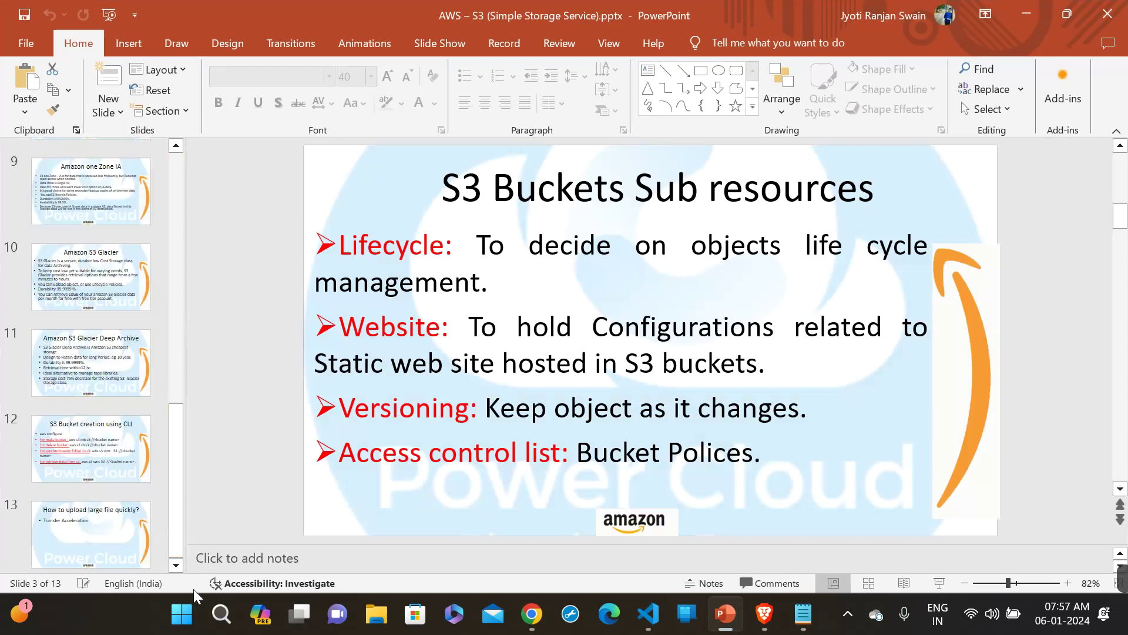
pyautogui.click(125, 522)
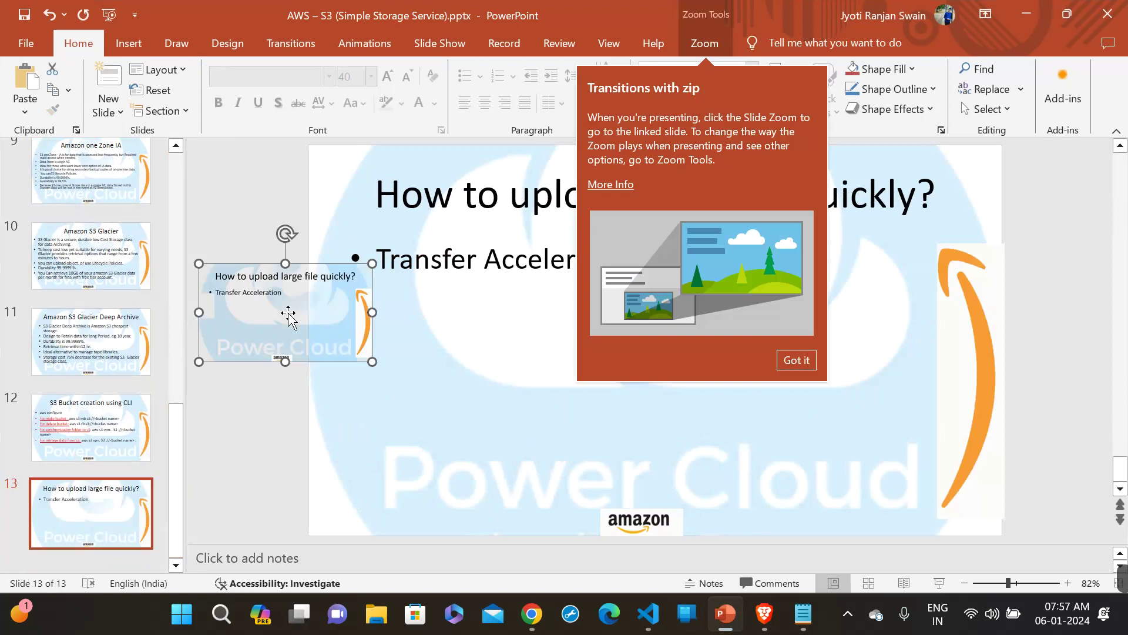
pyautogui.click(1091, 199)
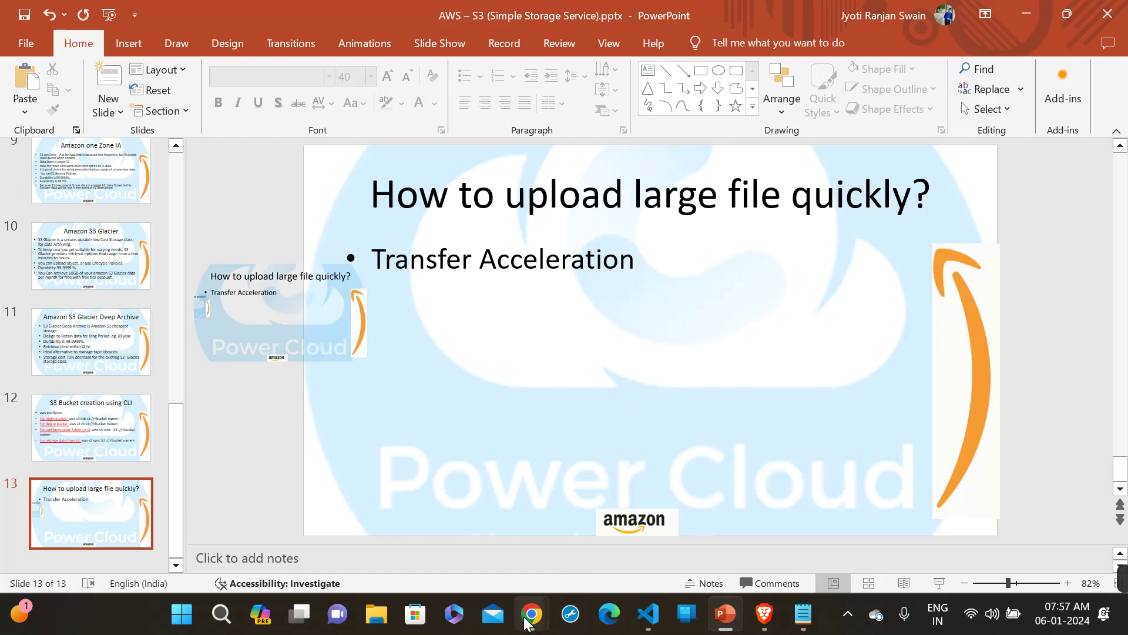
# - Switch back to powerclouds3 in Chrome, review the Enable and Disable choices for transfer acceleration, and cancel the edit
pyautogui.moveTo(527, 618)
pyautogui.click(471, 548)
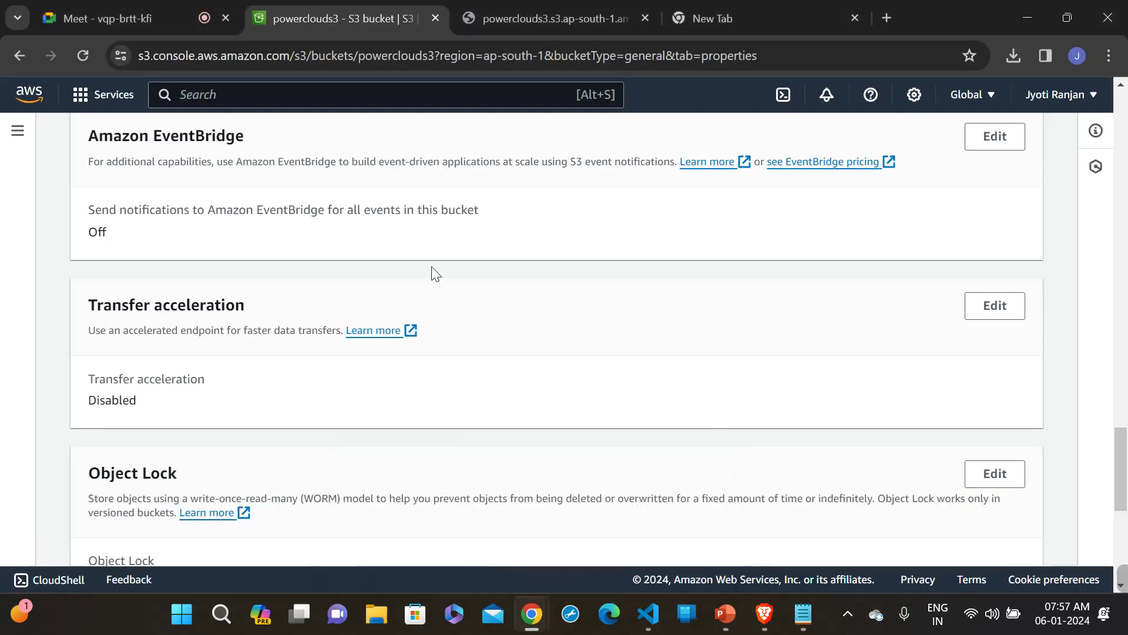
pyautogui.scroll(20, 433, 273)
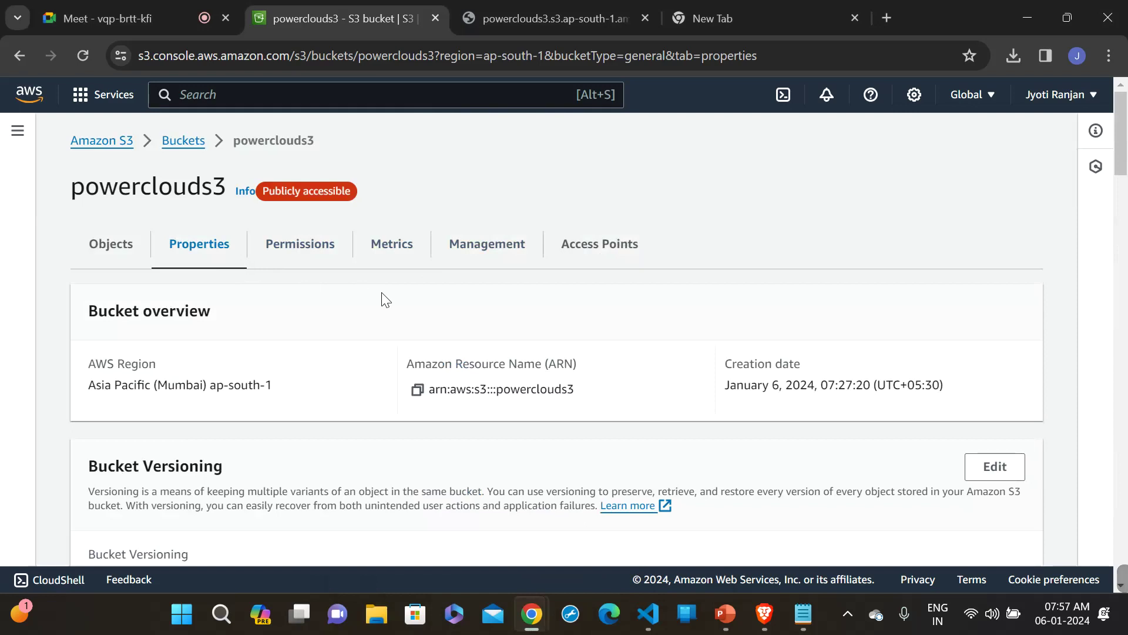
pyautogui.scroll(-10, 385, 298)
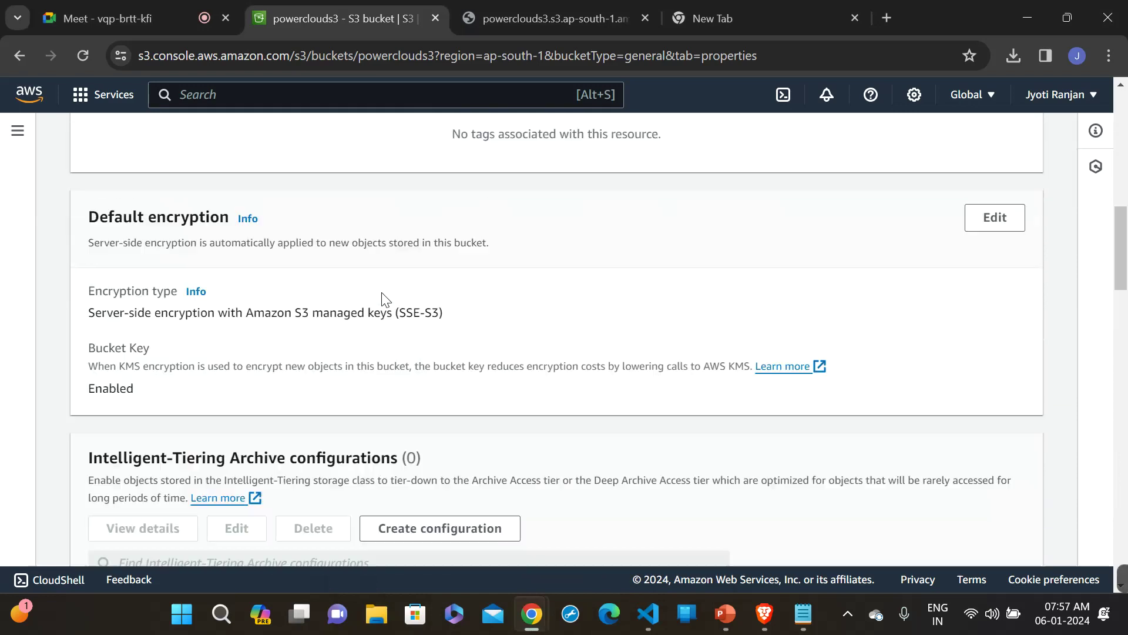
pyautogui.scroll(-6, 385, 299)
pyautogui.scroll(2, 382, 298)
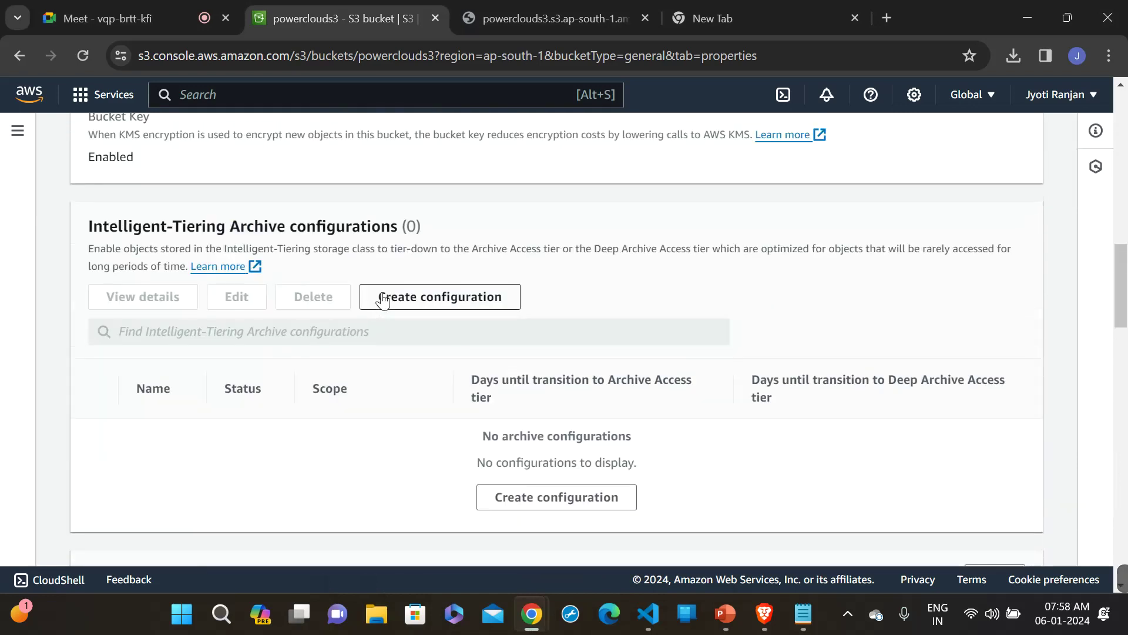
pyautogui.scroll(3, 383, 298)
pyautogui.scroll(-12, 384, 298)
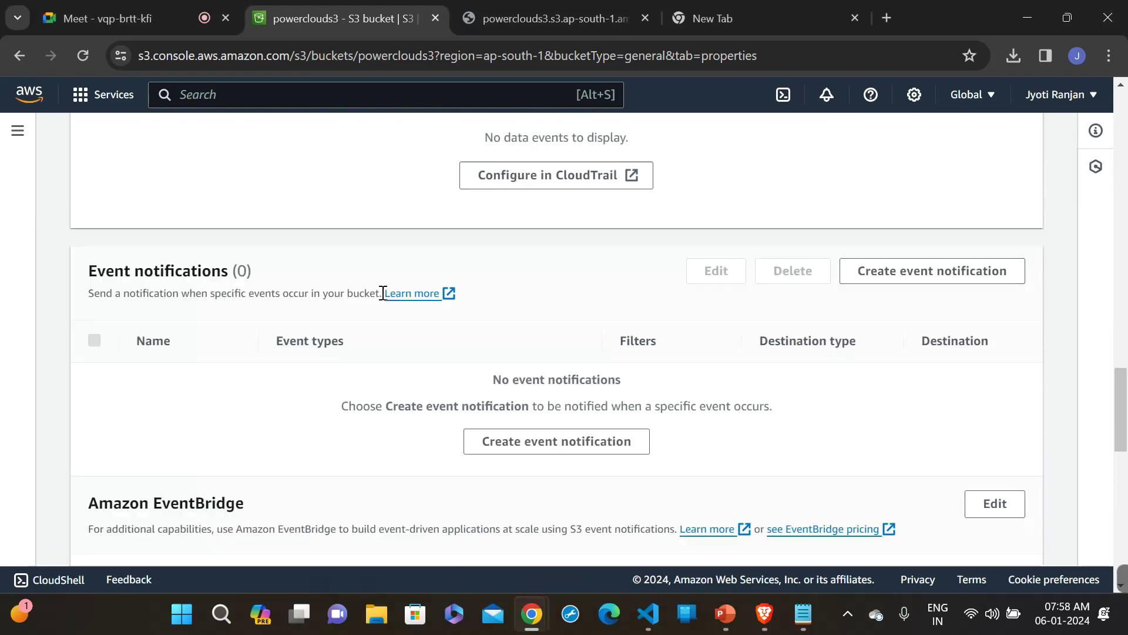
pyautogui.scroll(-7, 383, 292)
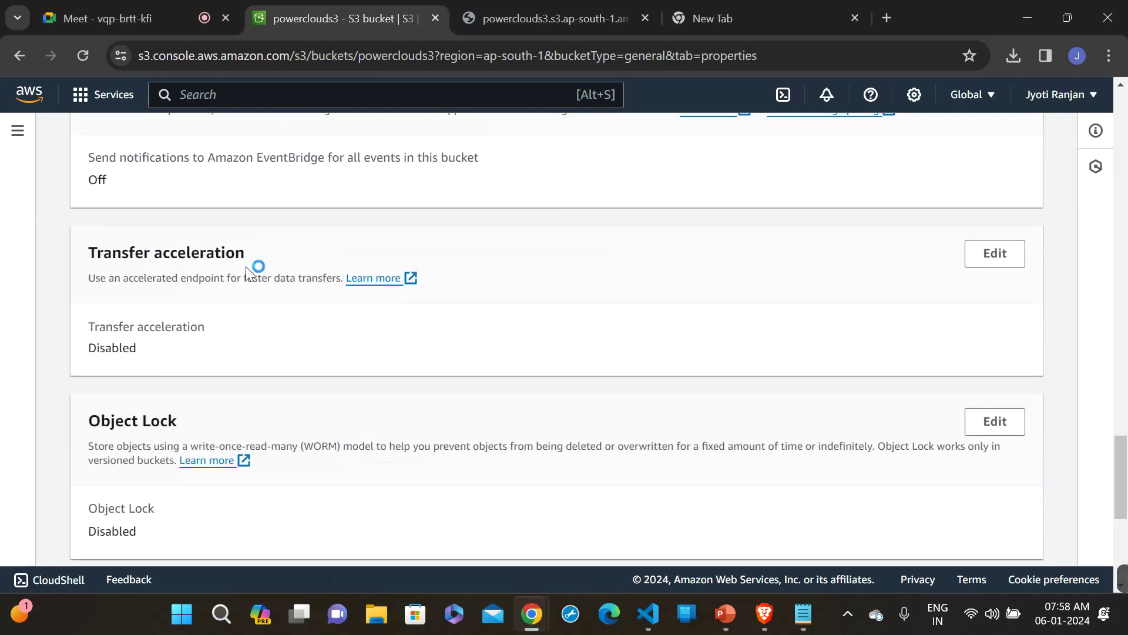
pyautogui.click(983, 256)
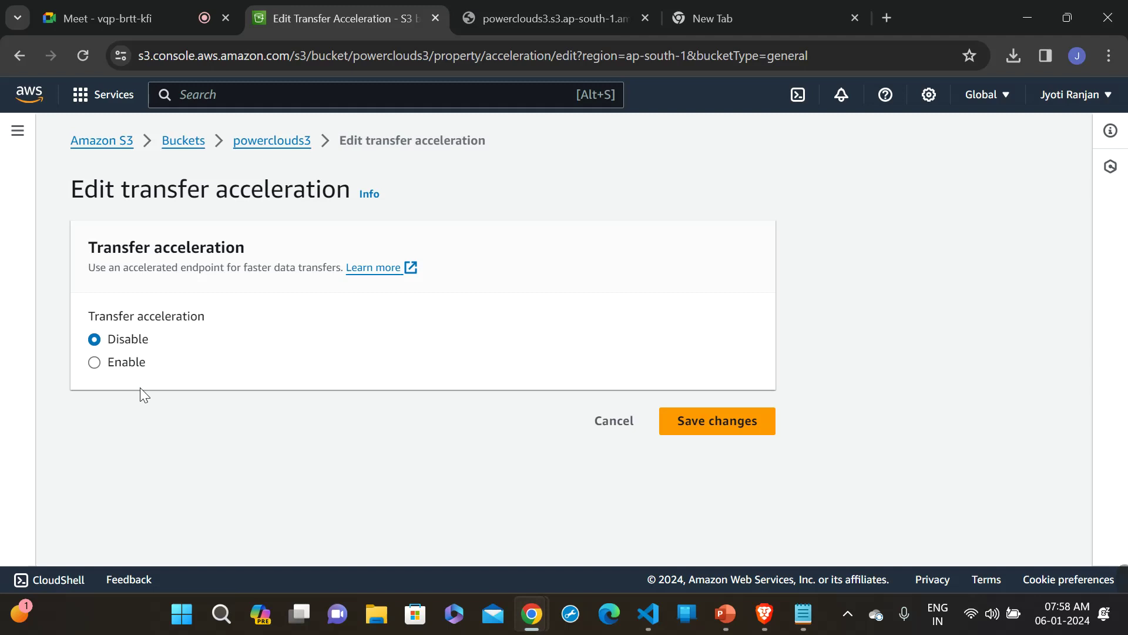
pyautogui.click(607, 416)
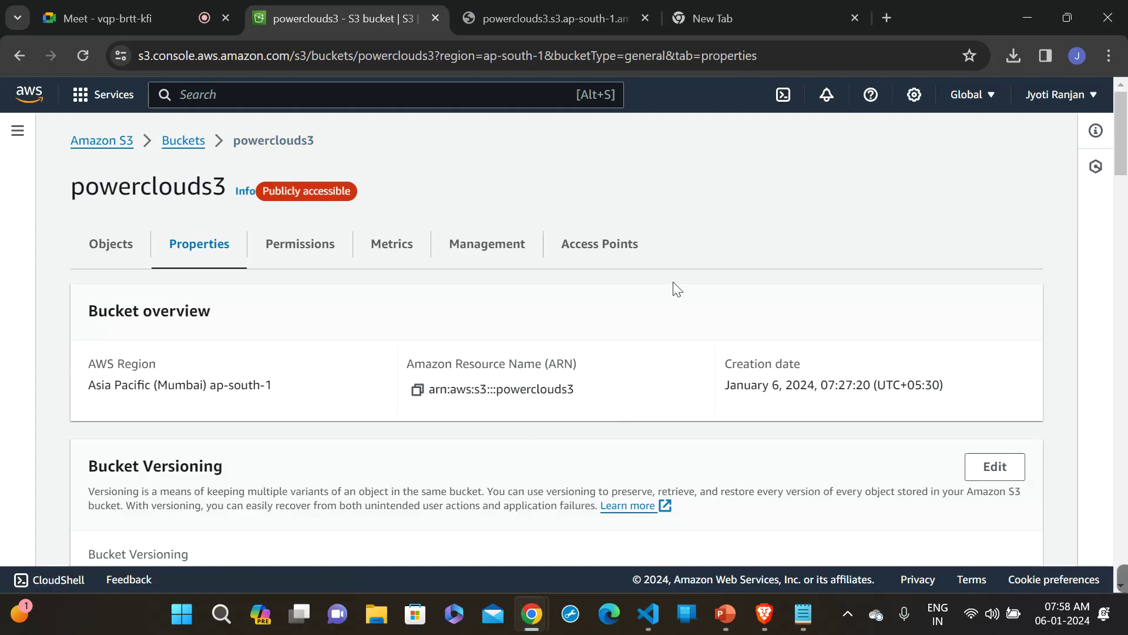
# - Revisit the access points section of powerclouds3 and open the bucket's objects list
pyautogui.scroll(-1, 684, 274)
pyautogui.scroll(1, 684, 274)
pyautogui.click(611, 263)
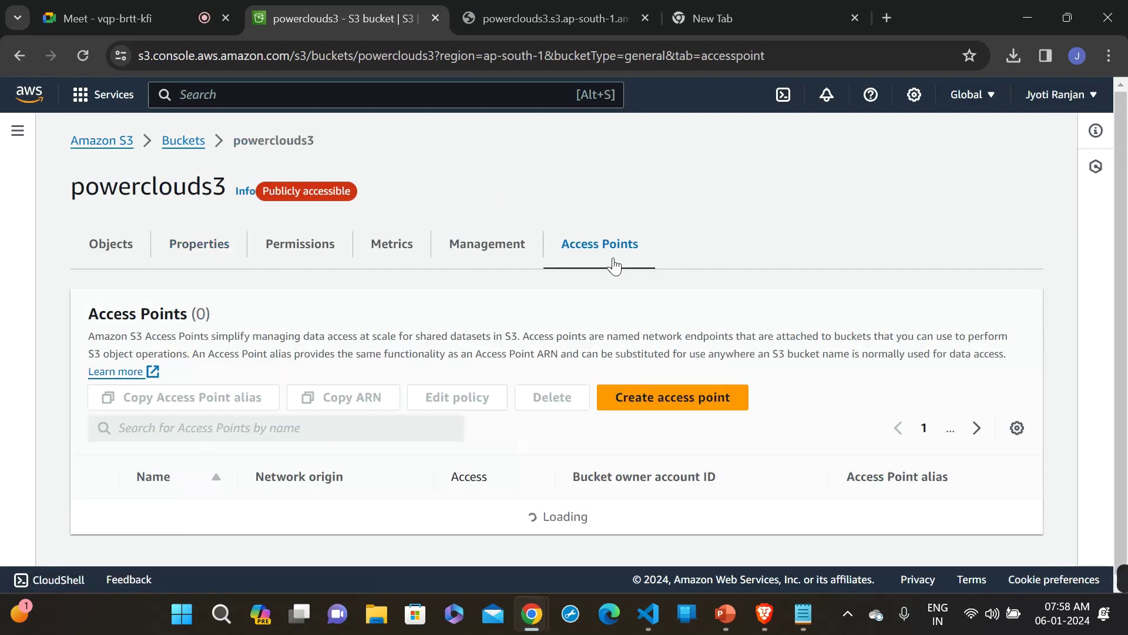
pyautogui.click(100, 248)
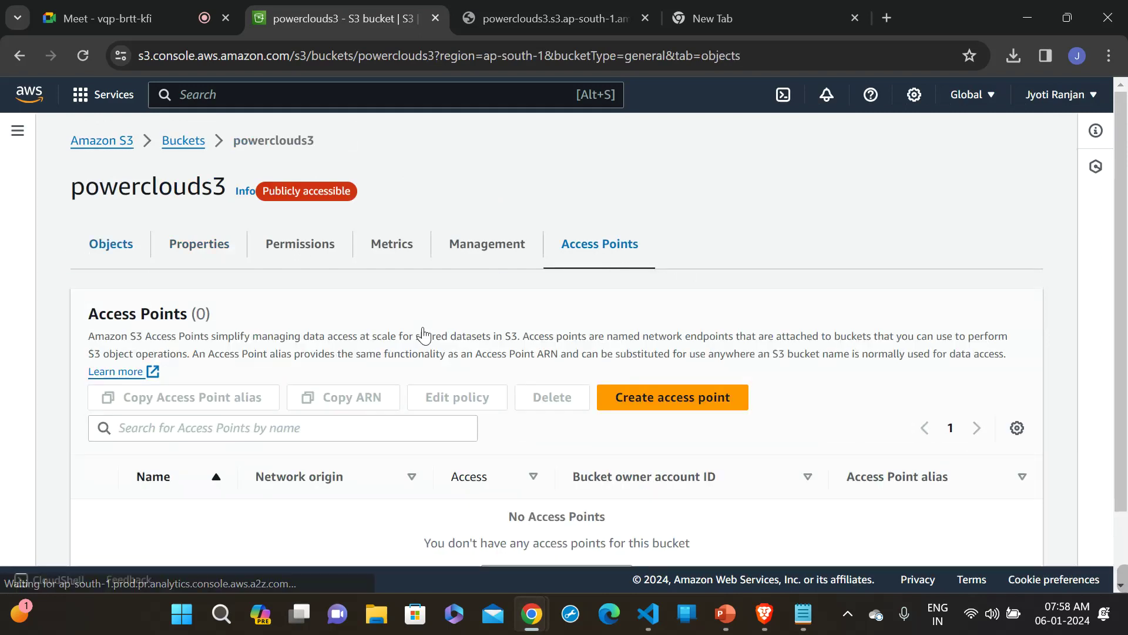
# - Switch to the PowerPoint presentation and display slide 5, "Storage classes of Amazon S3"
pyautogui.click(726, 623)
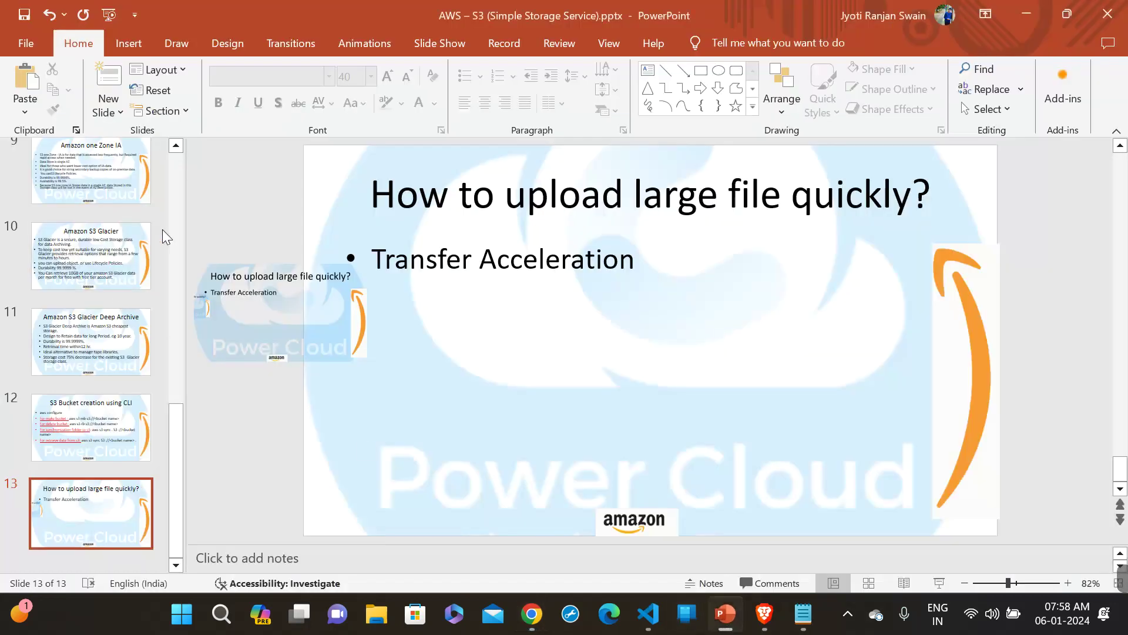
pyautogui.scroll(5, 163, 229)
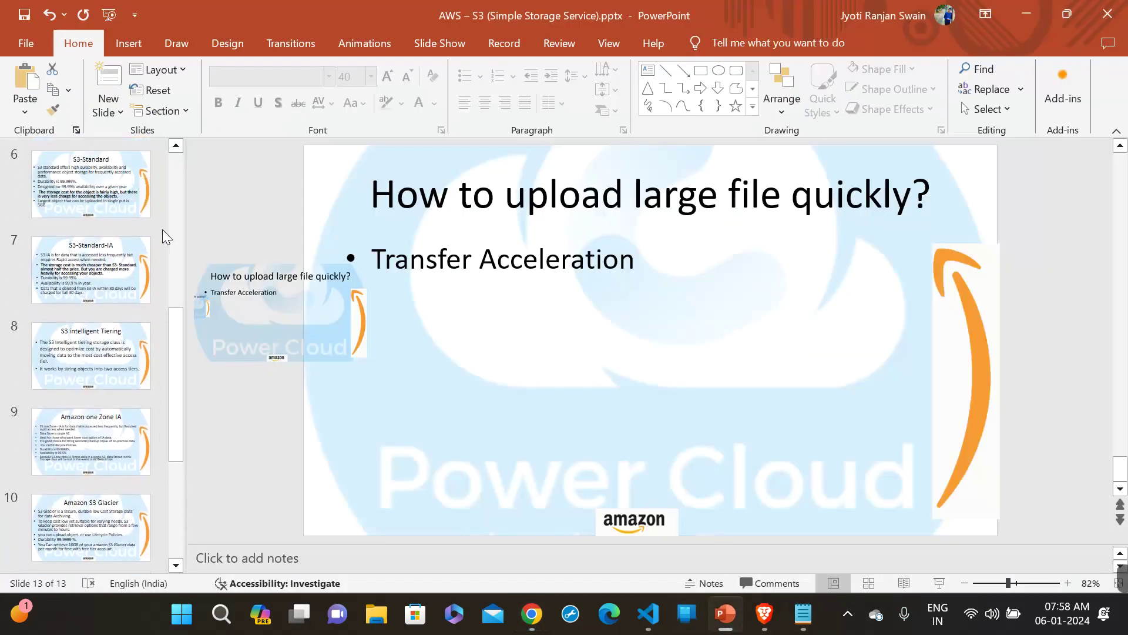
pyautogui.scroll(3, 162, 230)
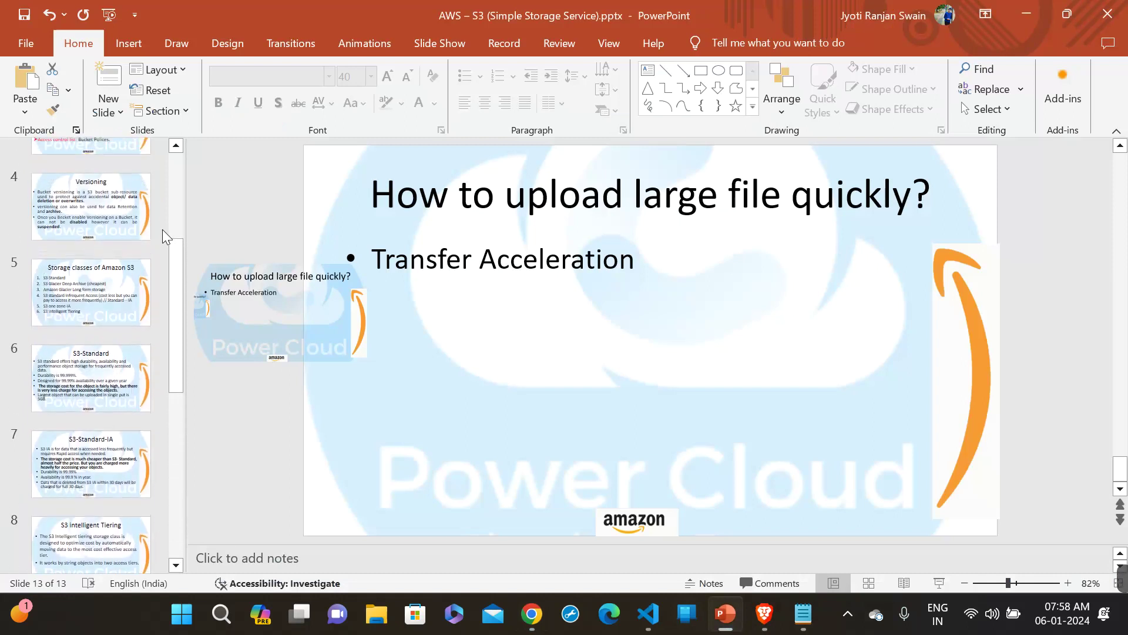
pyautogui.click(114, 279)
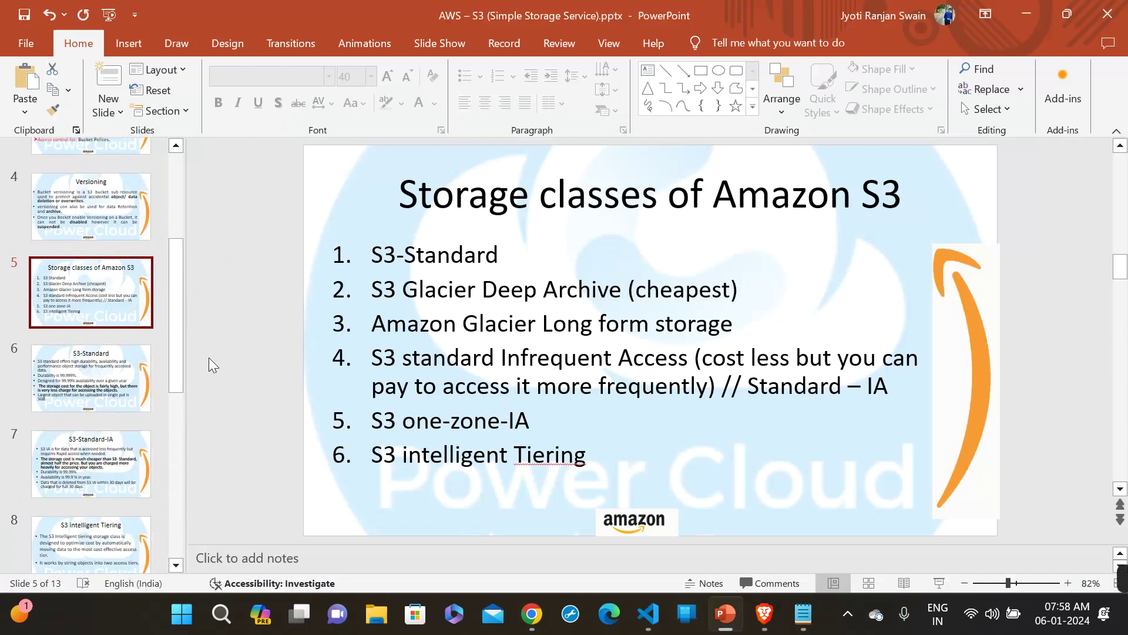
pyautogui.moveTo(176, 356)
pyautogui.mouseDown()
pyautogui.moveTo(171, 484)
pyautogui.moveTo(175, 349)
pyautogui.mouseUp()
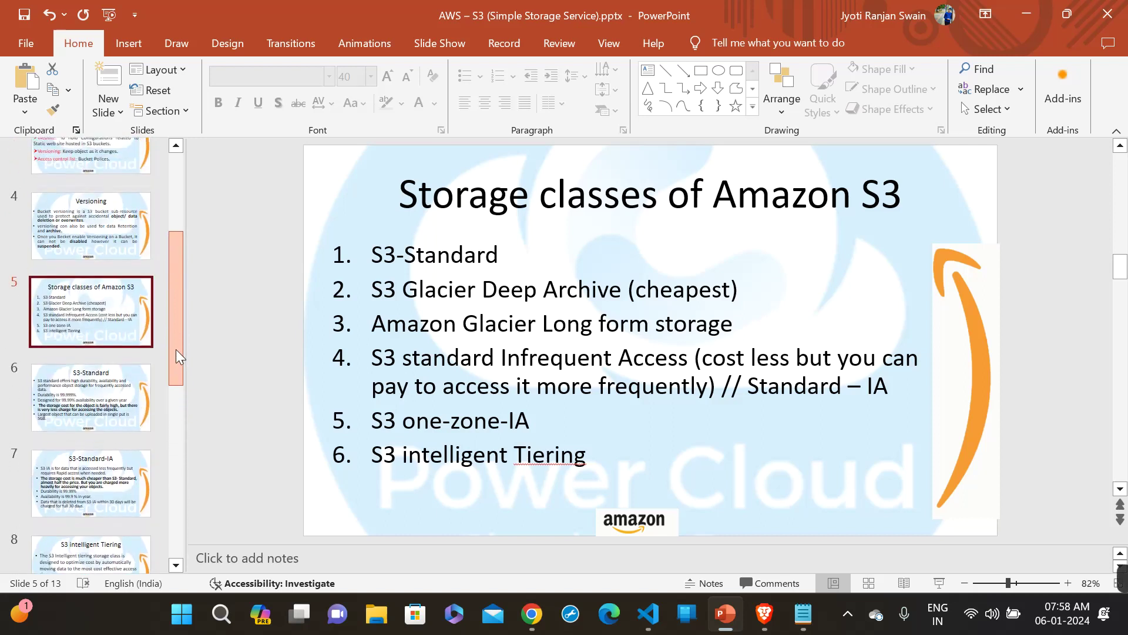